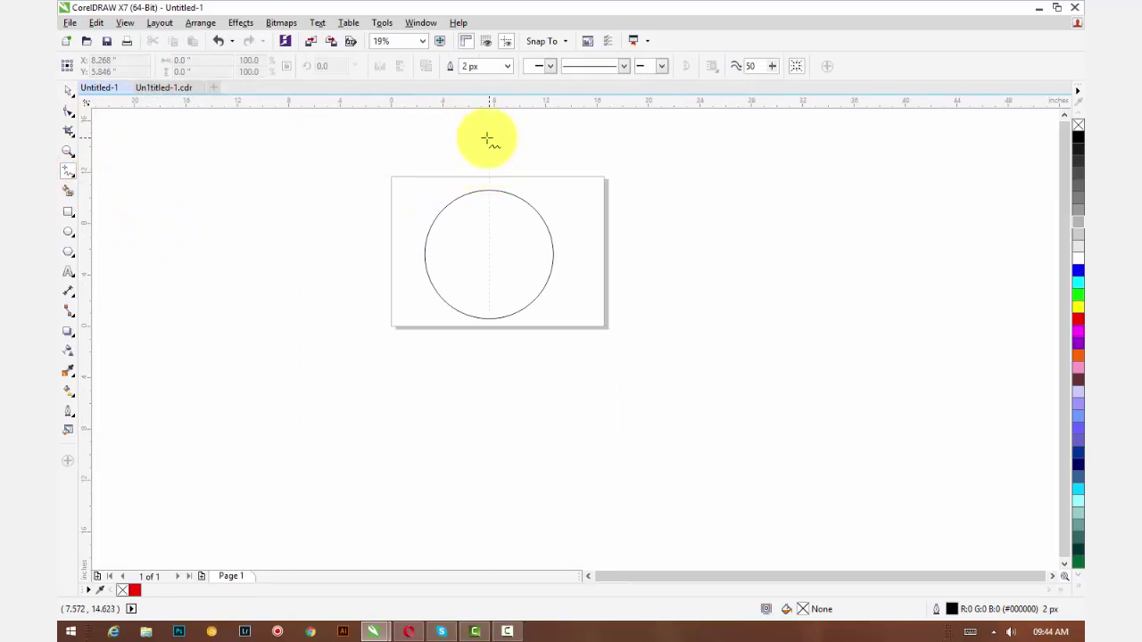
Step: Draw a vertical line about 21 inches long through the circle and align the centres of both objects
left_click_drag(488, 132, 487, 403)
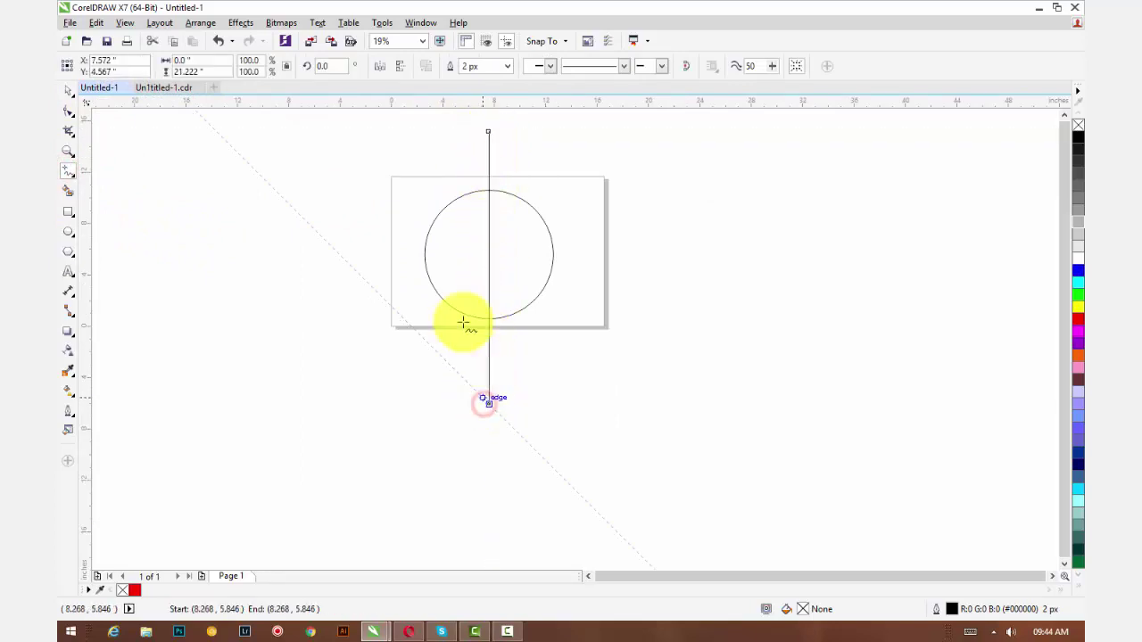
left_click(69, 96)
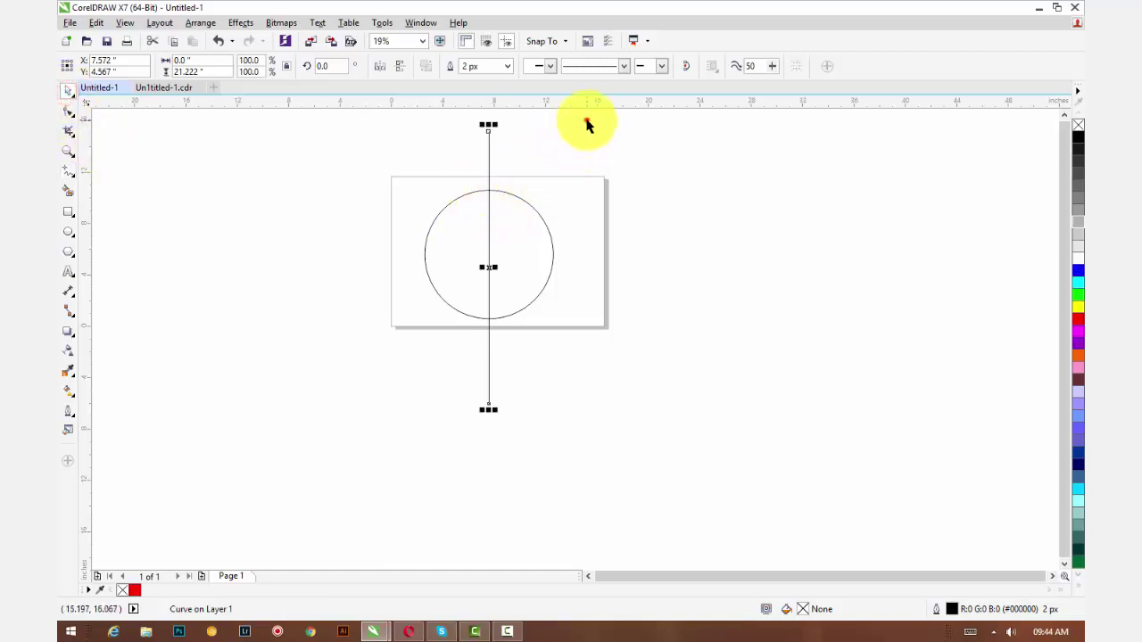
left_click_drag(587, 124, 357, 437)
key("c")
key("e")
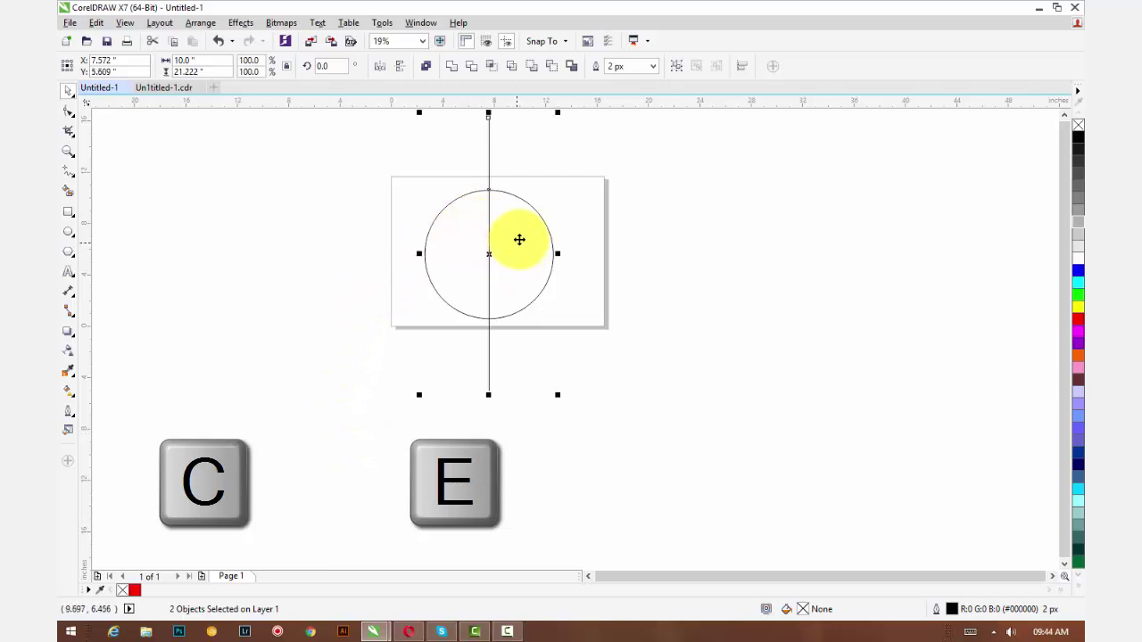
left_click_drag(520, 240, 507, 306)
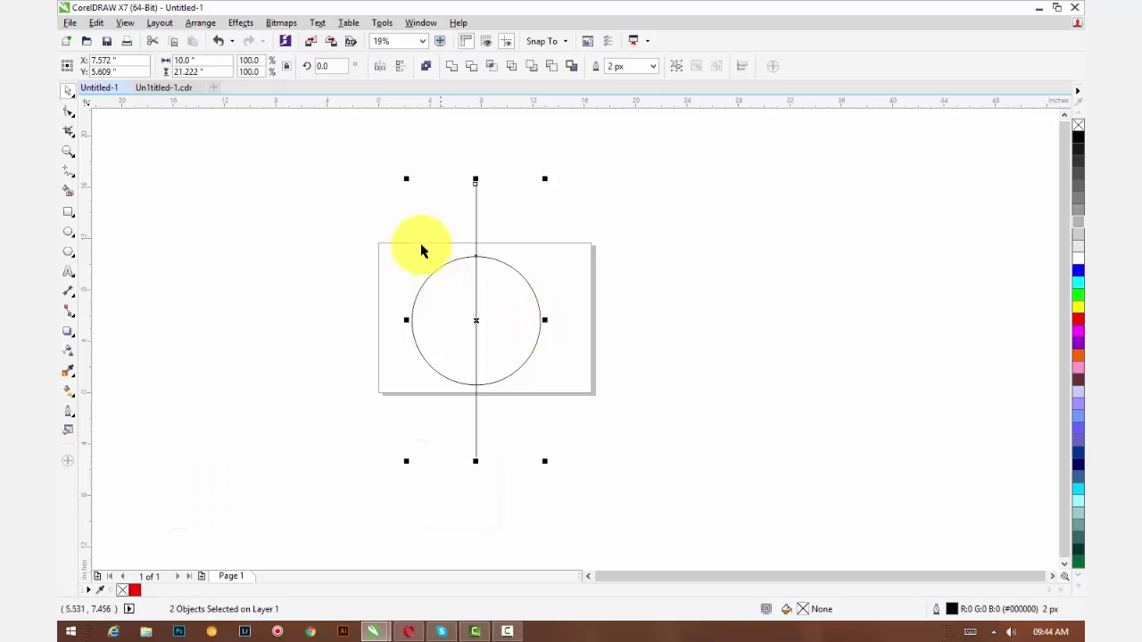
left_click(391, 198)
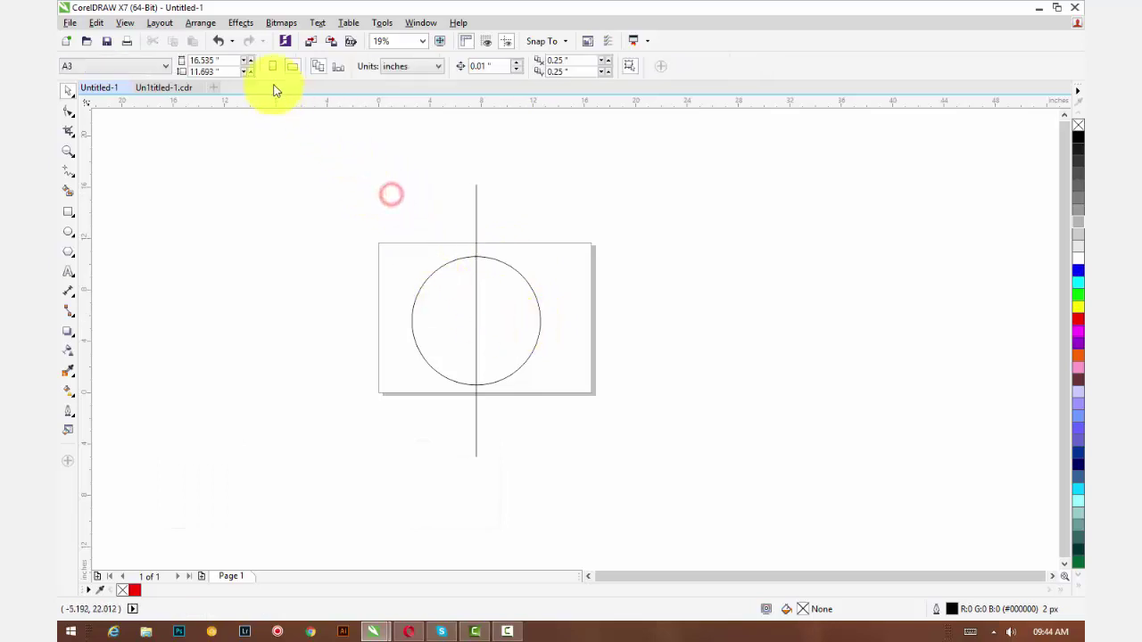
Step: Open the Rotate transformation settings and set a 40-degree rotation angle for the vertical line
left_click(199, 27)
mouse_move(223, 38)
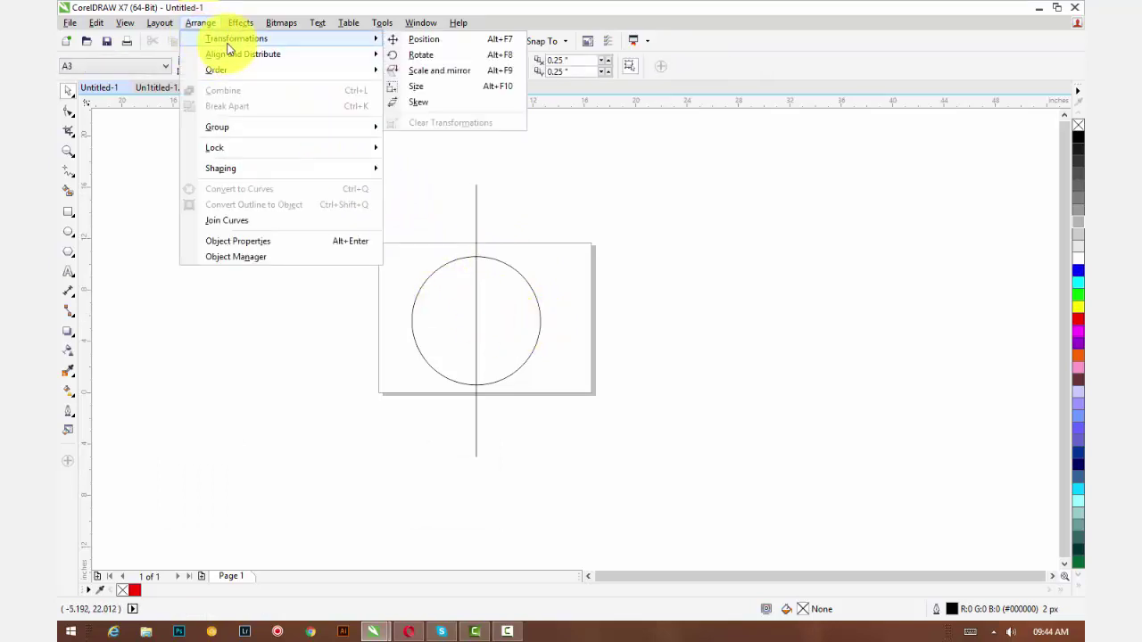
left_click(423, 56)
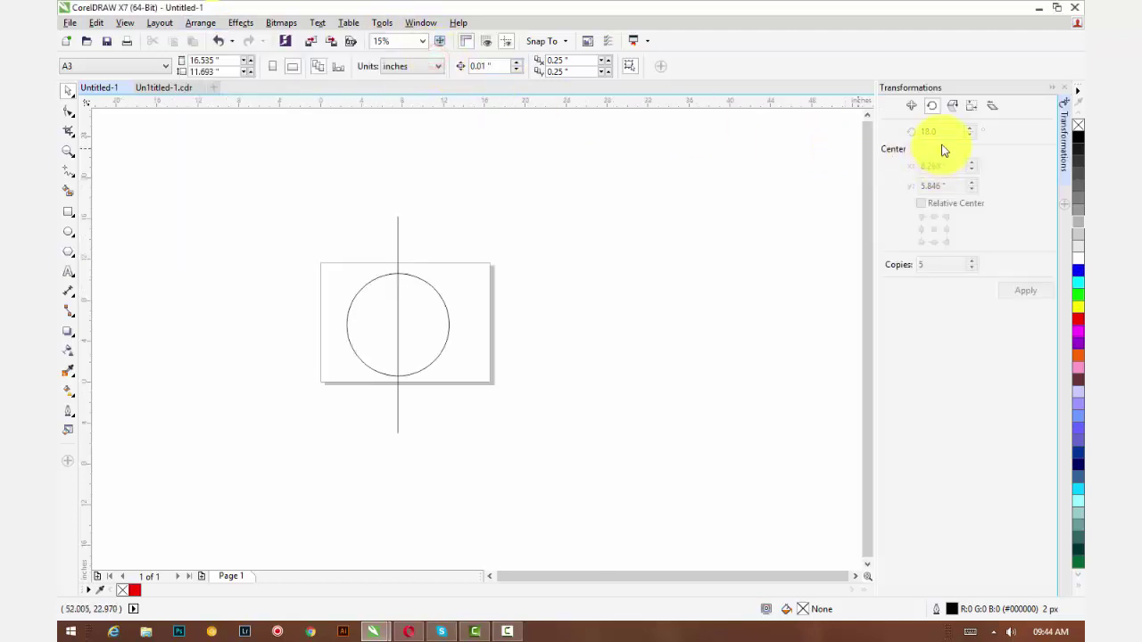
left_click(397, 232)
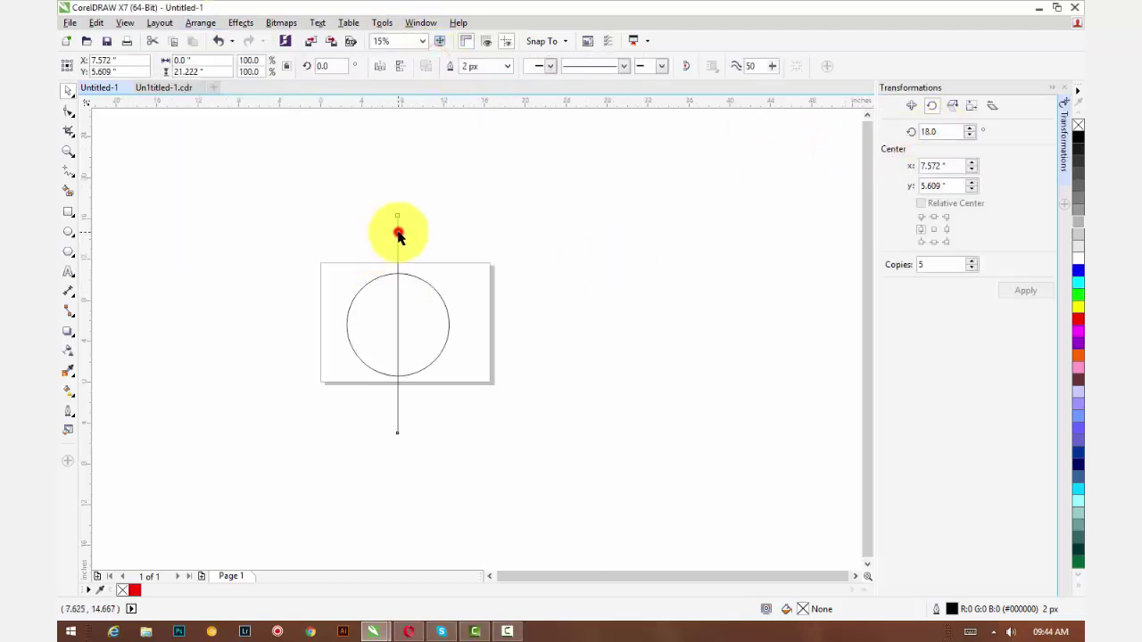
left_click(937, 131)
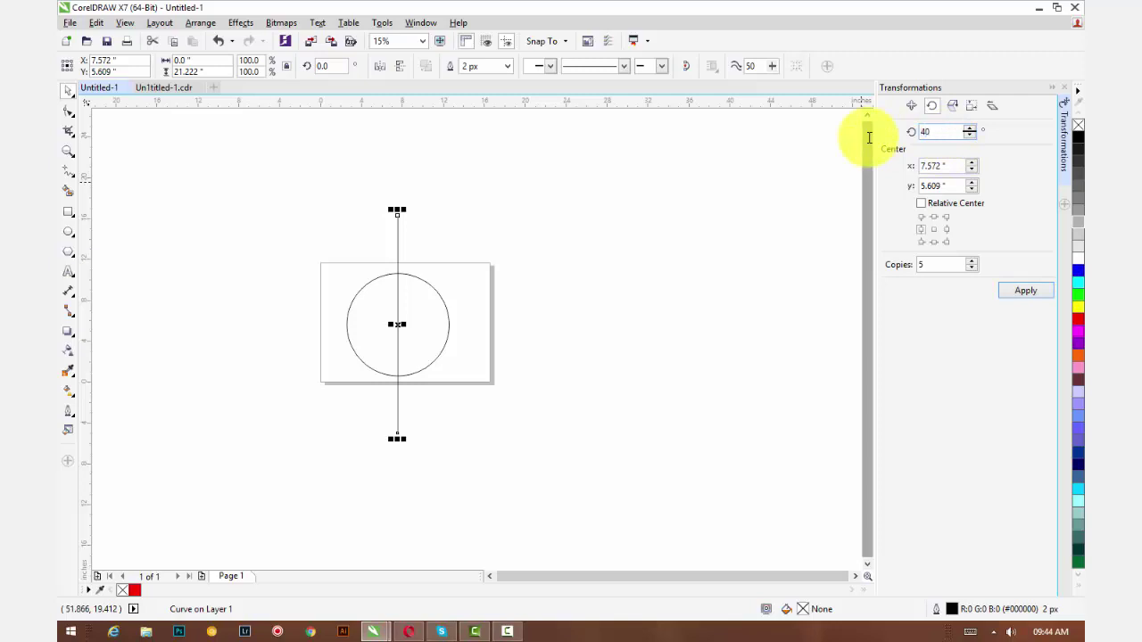
Step: Try to rotate the vertical line with 5 copies at 40-degree intervals
left_click(924, 266)
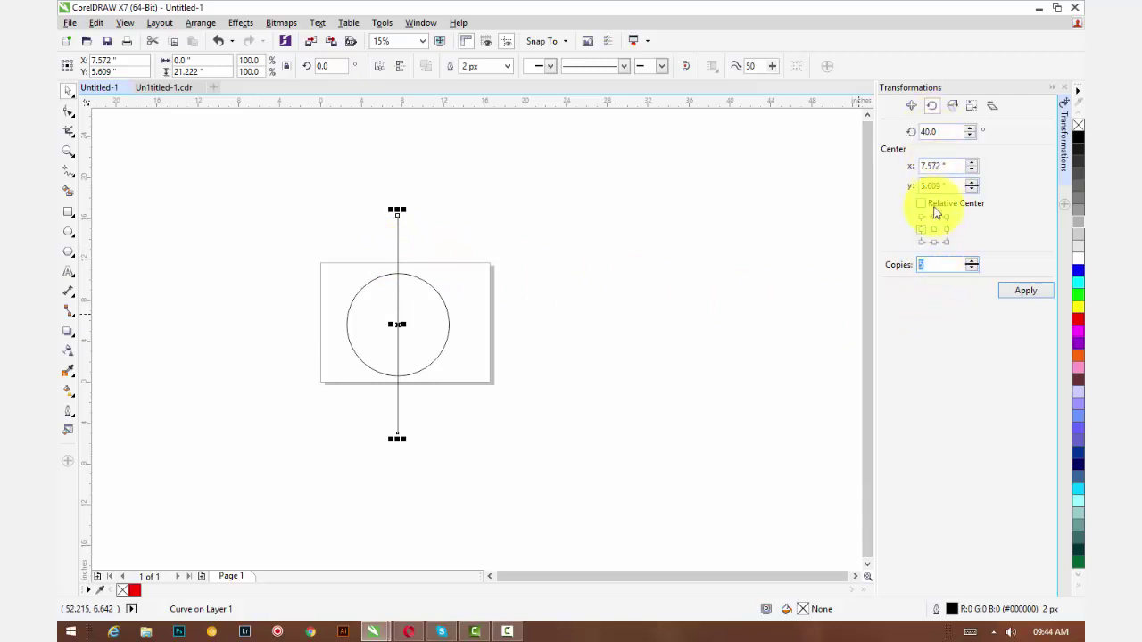
left_click(1022, 292)
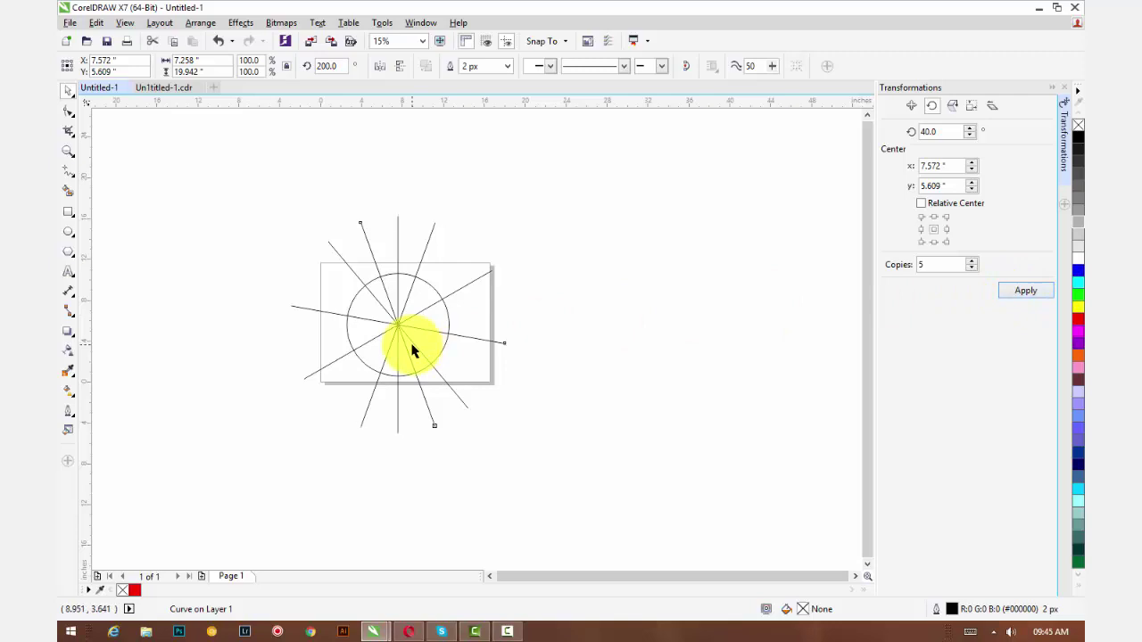
key("ctrl+z")
Step: Rotate the vertical line about its centre with 8 copies at 40-degree intervals
double_click(951, 265)
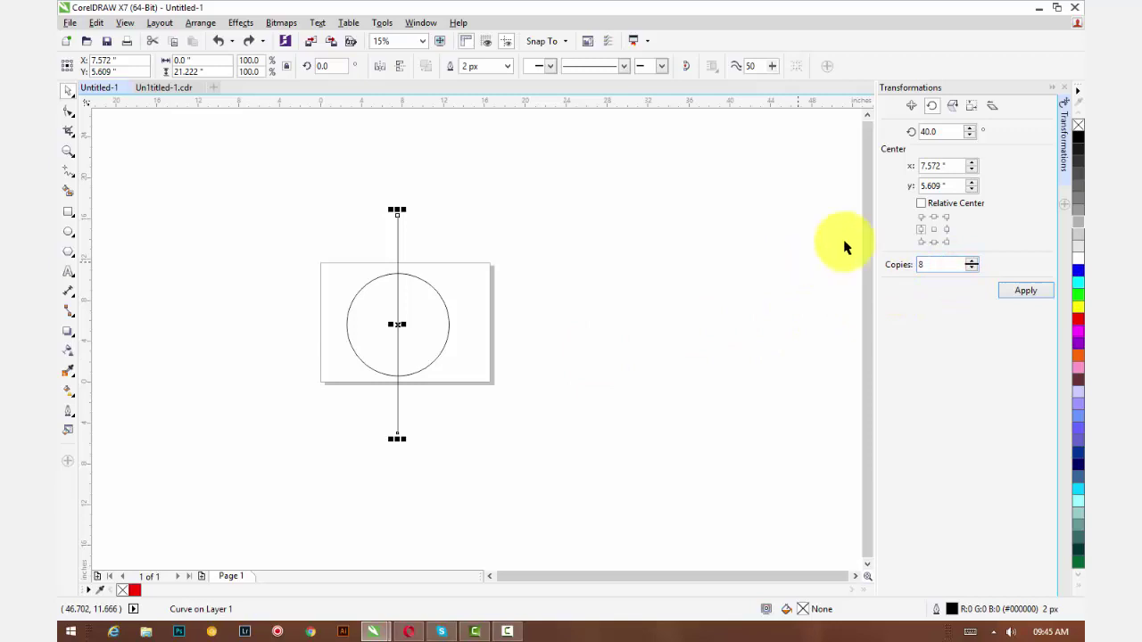
left_click(1026, 291)
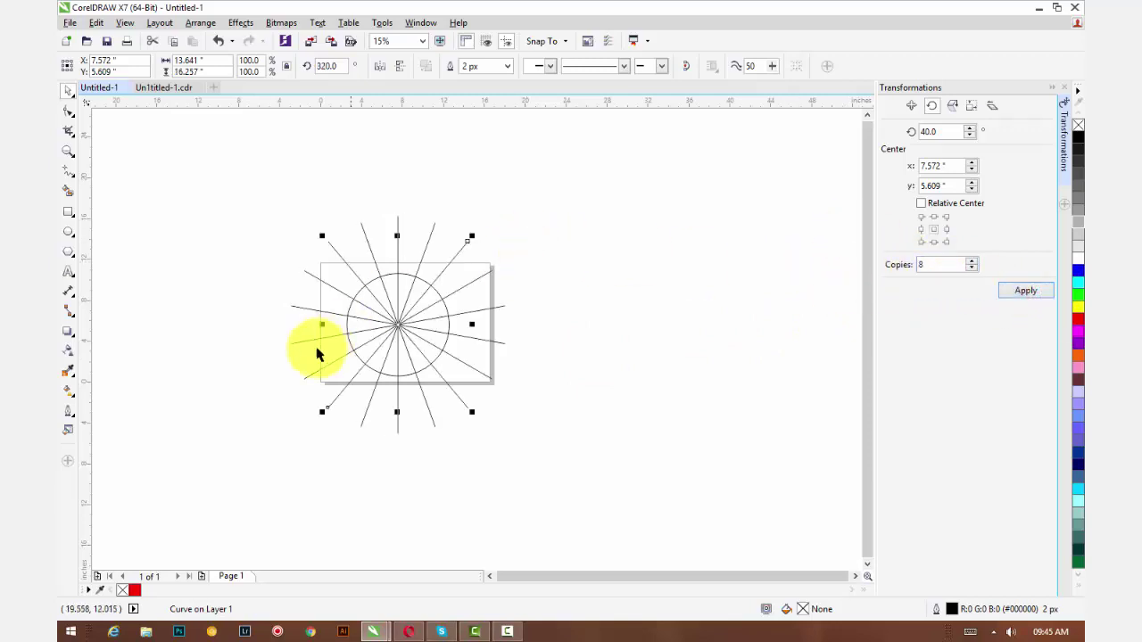
scroll(366, 336, "up", 1)
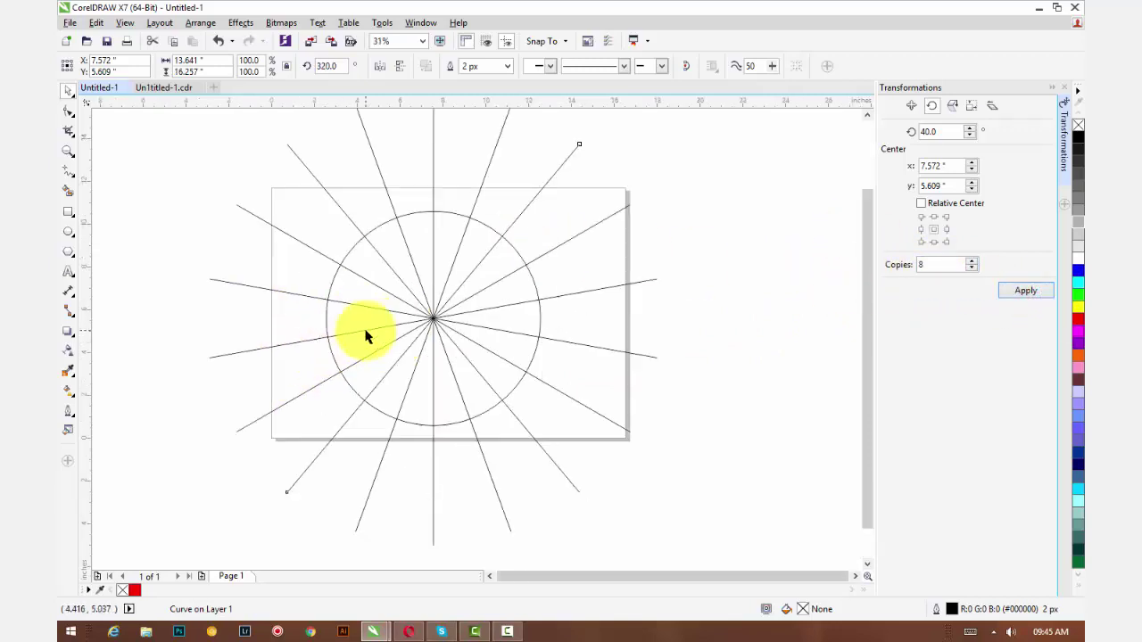
scroll(366, 336, "down", 1)
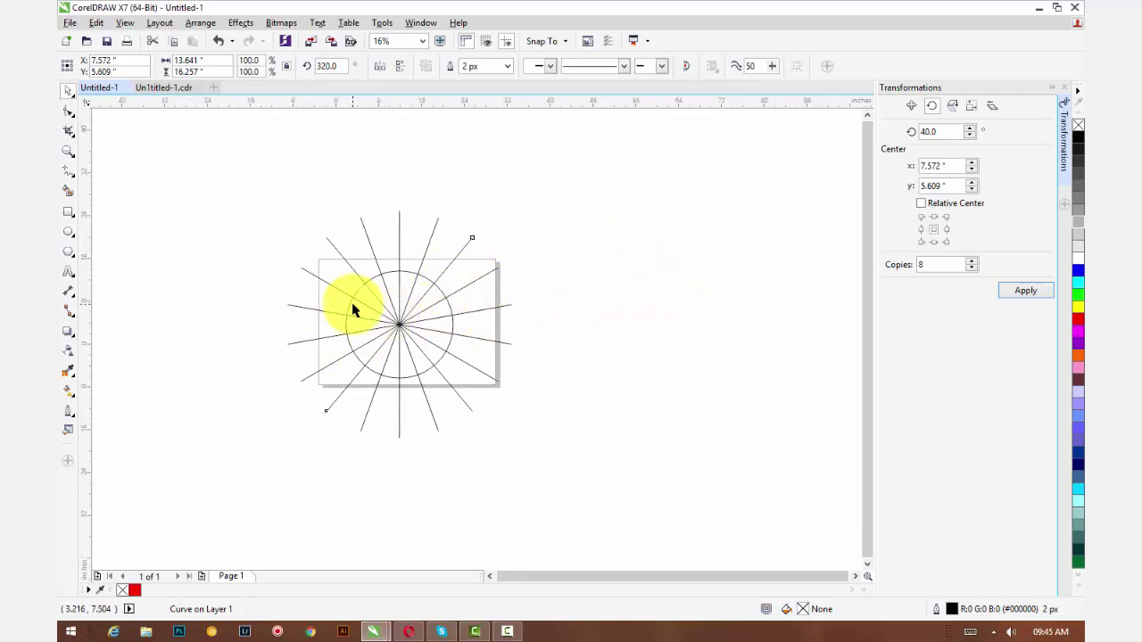
scroll(352, 310, "down", 1)
scroll(375, 306, "up", 1)
left_click_drag(331, 331, 456, 322)
scroll(476, 317, "up", 2)
scroll(458, 326, "down", 1)
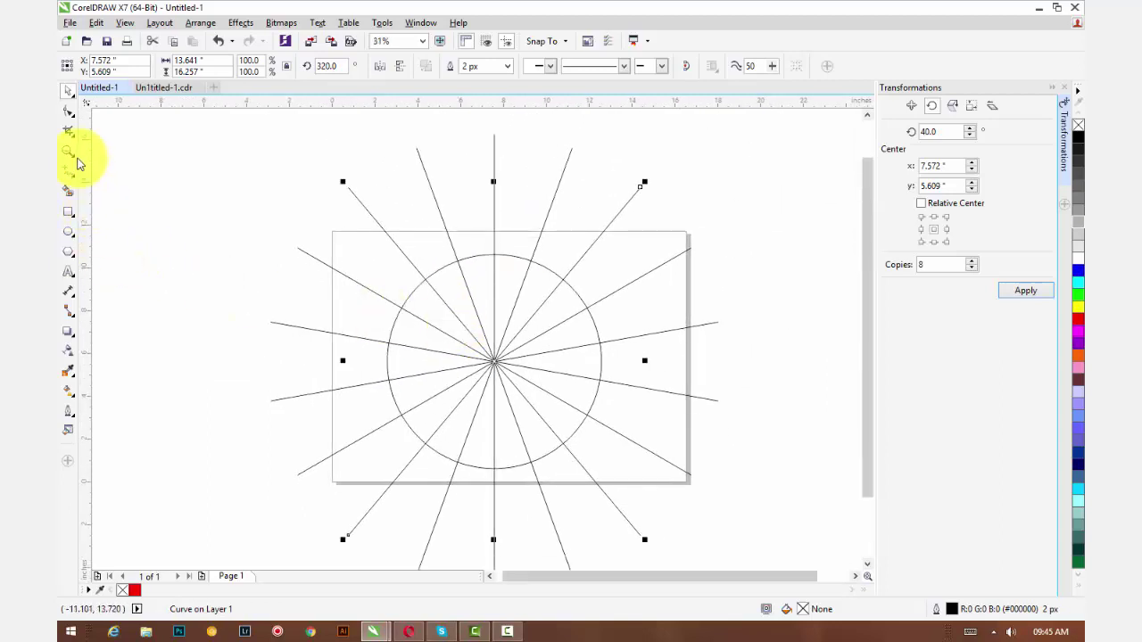
Step: Draw a small circle at the top of the large circle and set its diameter to 3 inches
left_click(69, 232)
left_click_drag(468, 222, 508, 281)
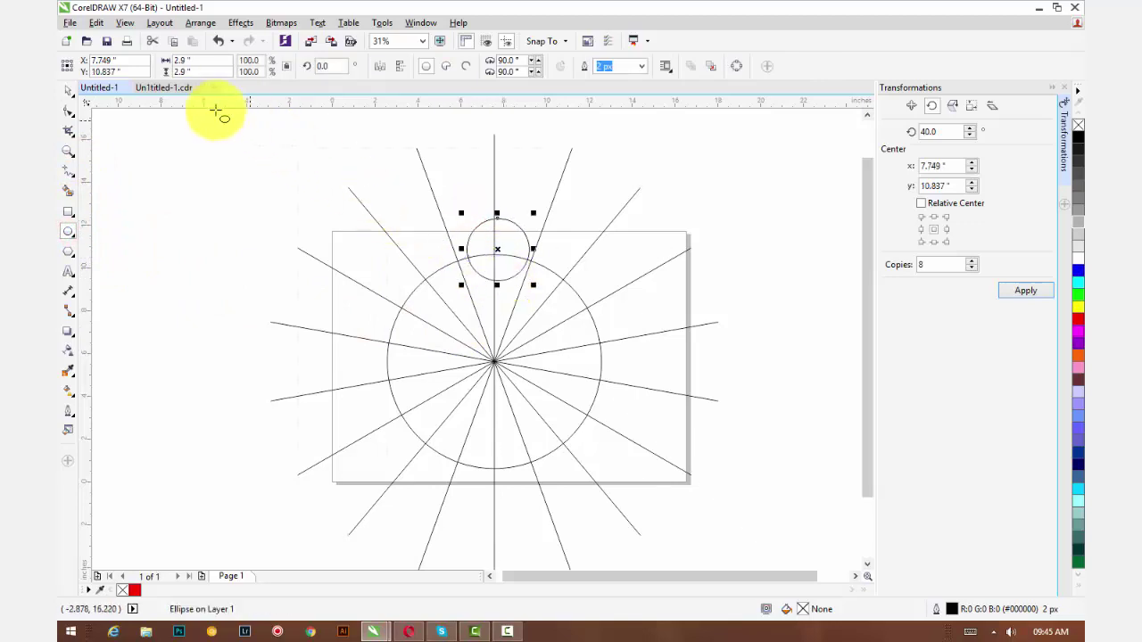
left_click(187, 60)
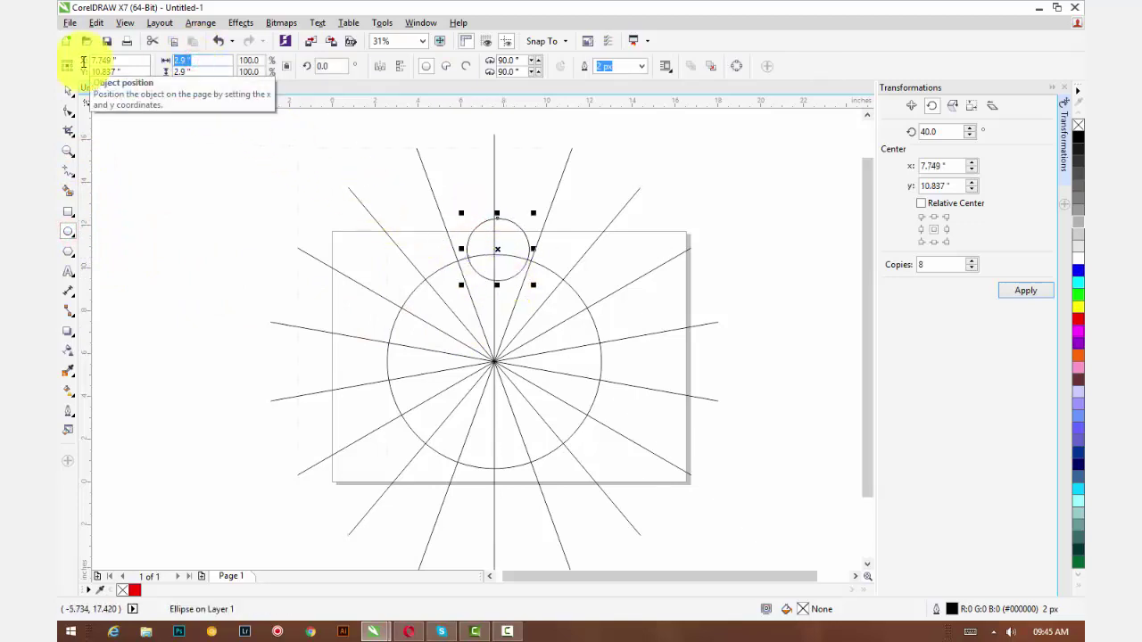
type("3")
key("Return")
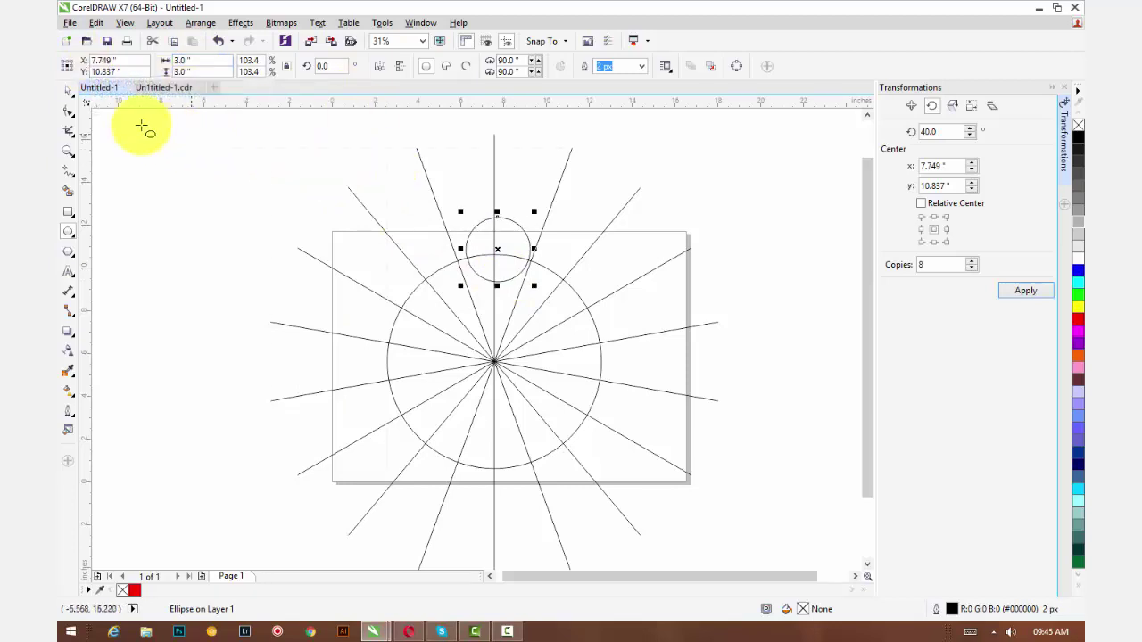
Step: Move the 3-inch circle so its centre sits where the vertical line crosses the top of the large circle
left_click(67, 91)
scroll(499, 265, "up", 2)
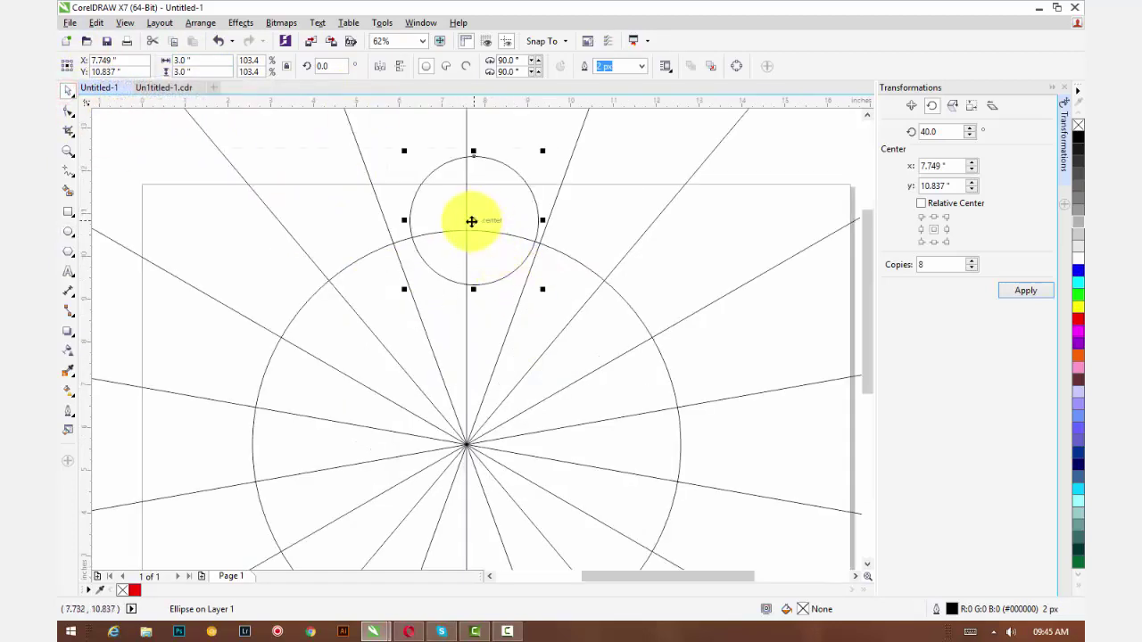
left_click_drag(472, 222, 465, 231)
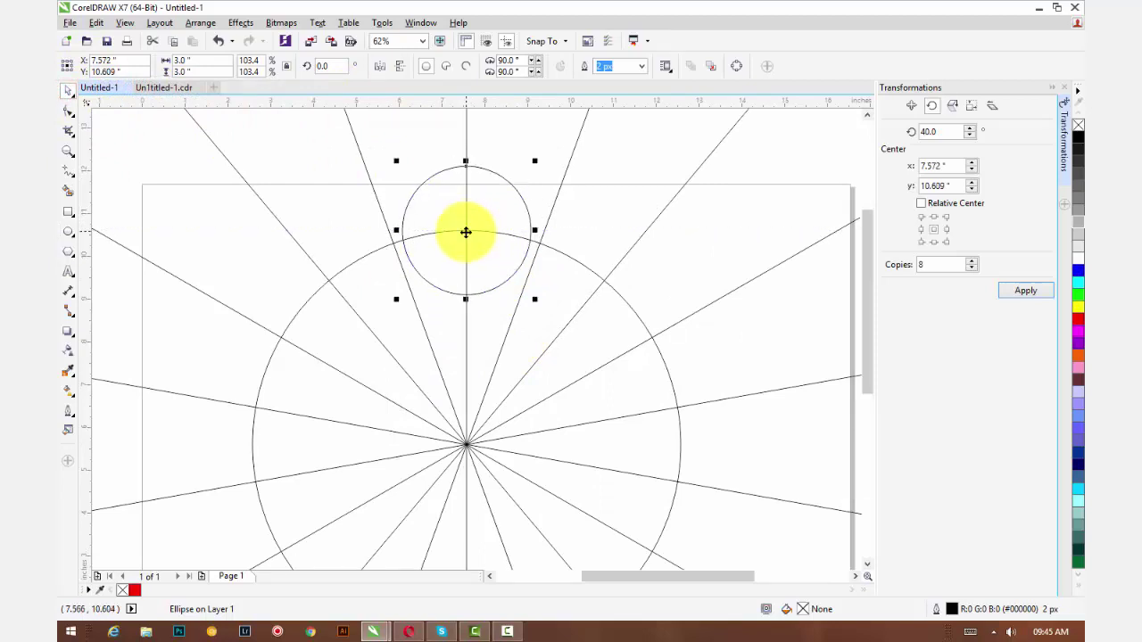
scroll(464, 233, "up", 2)
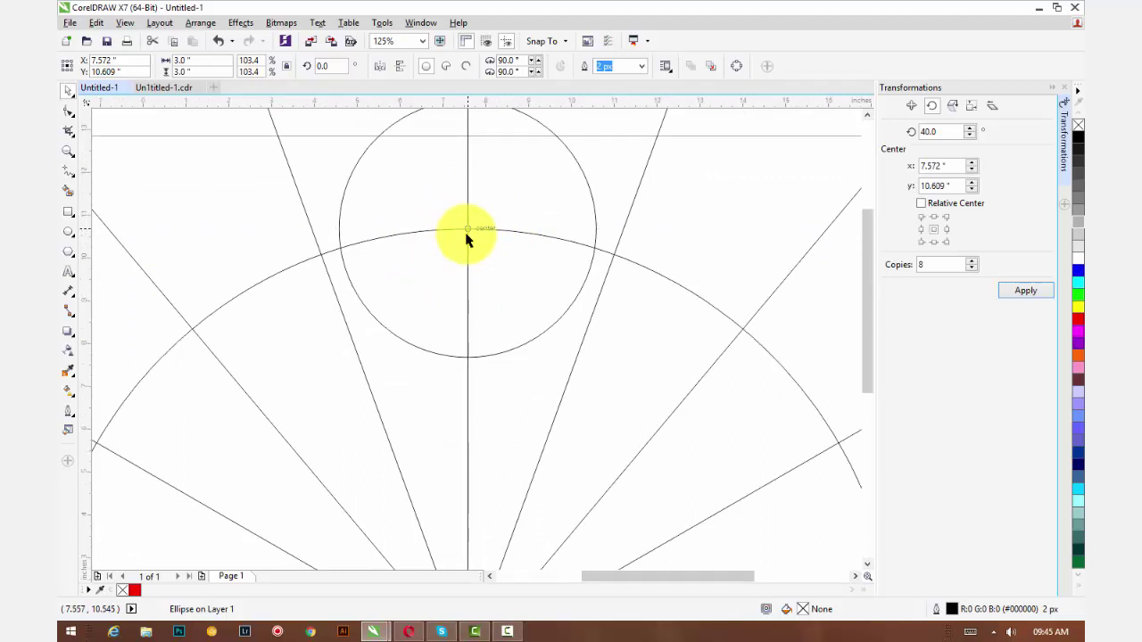
Step: Make a smaller concentric copy of the 3-inch circle and set its size to 2 inches
scroll(467, 233, "down", 2)
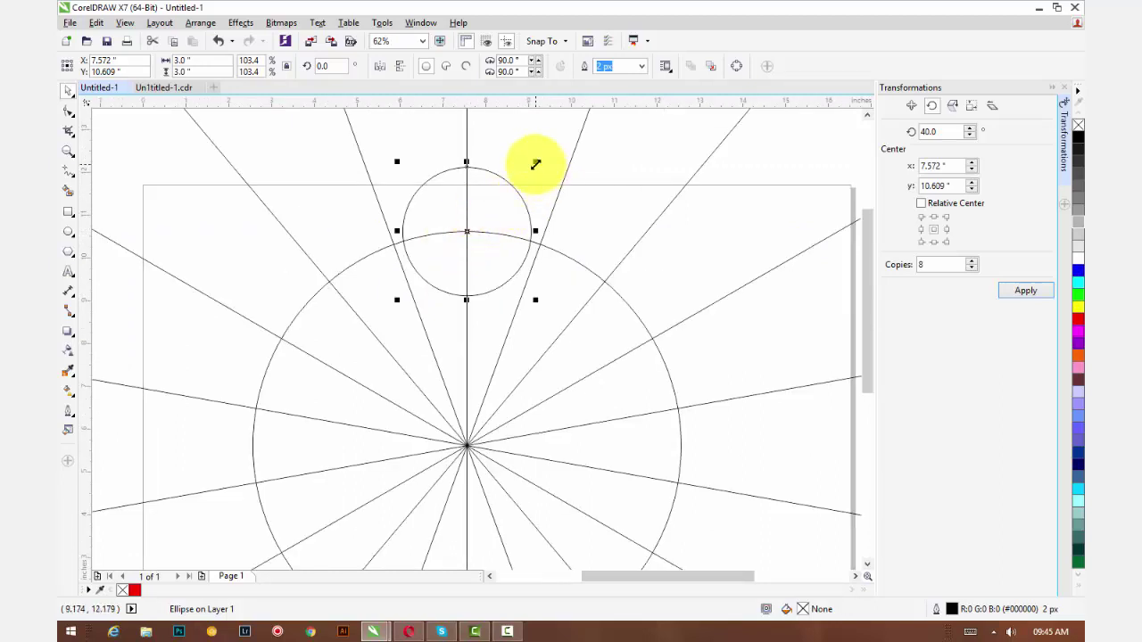
left_click_drag(535, 164, 520, 184)
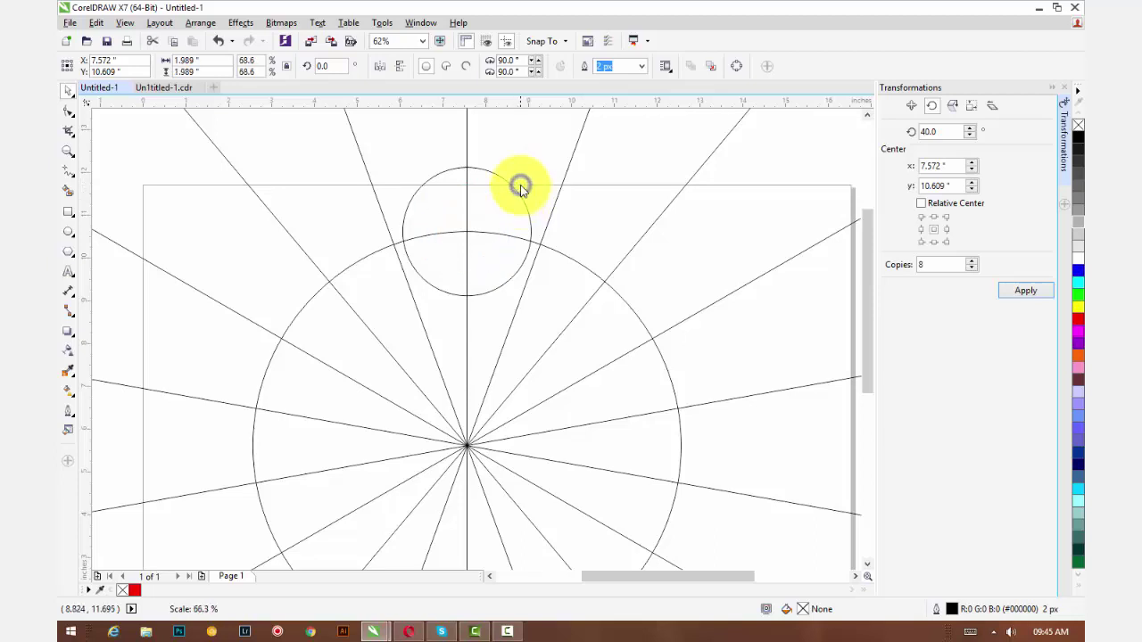
left_click(206, 62)
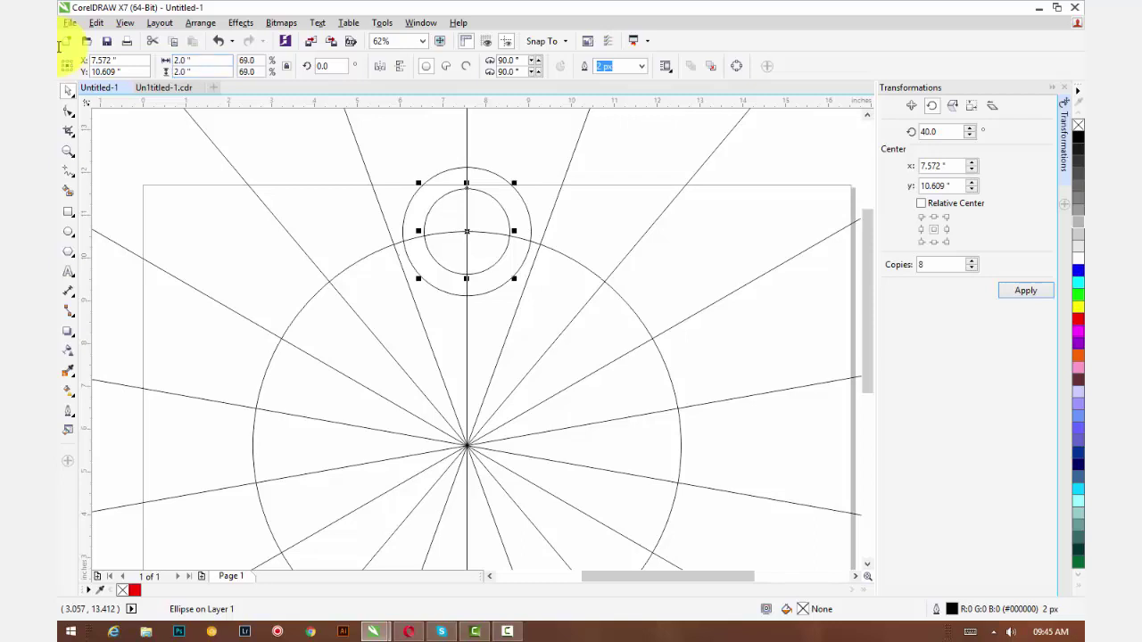
Step: Combine the two concentric small circles into a red-filled ring without an outline
left_click_drag(334, 134, 581, 318)
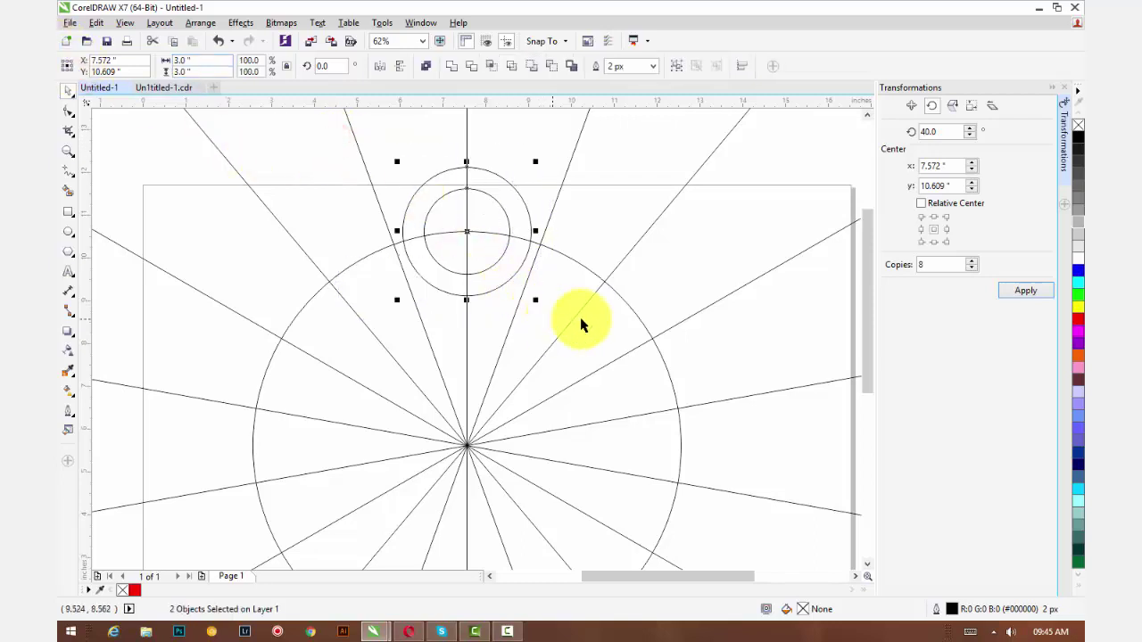
left_click(1077, 319)
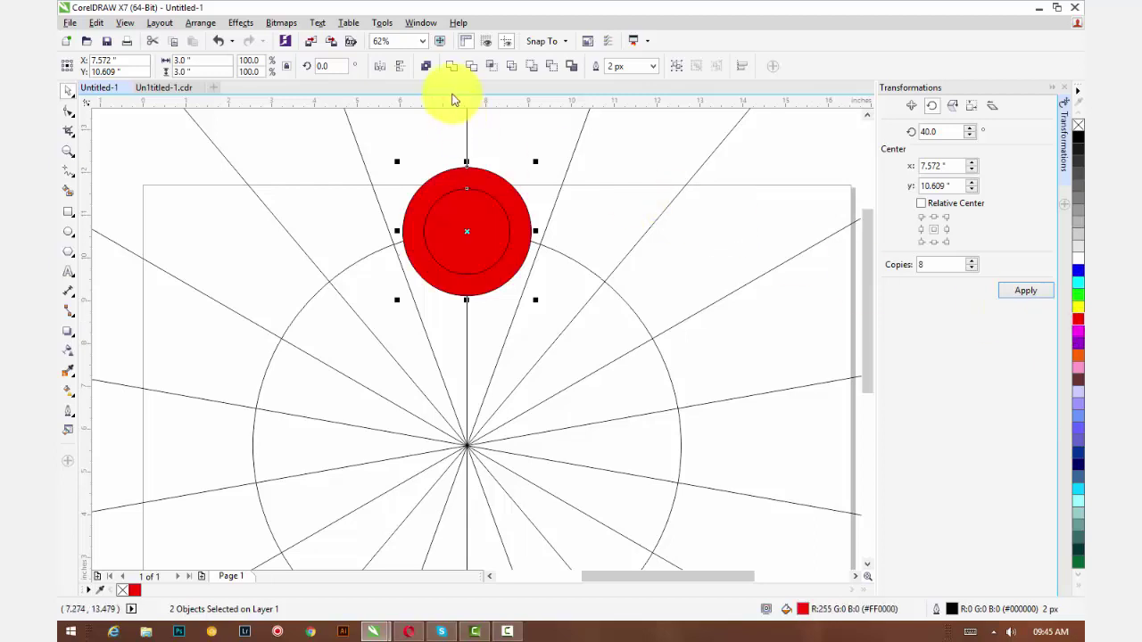
left_click(428, 68)
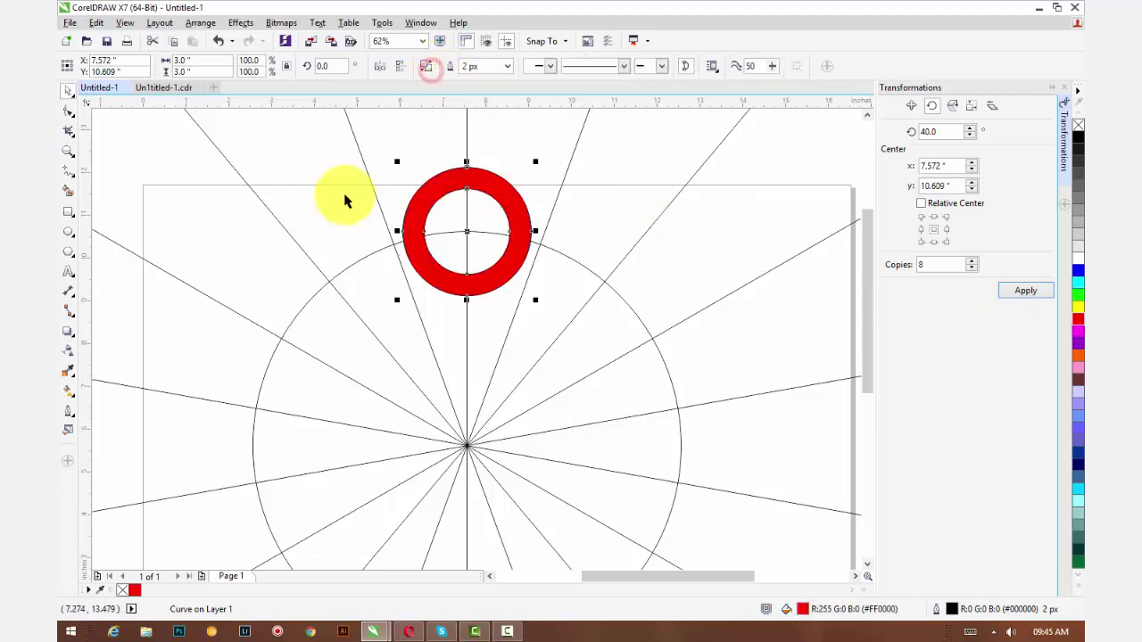
right_click(122, 592)
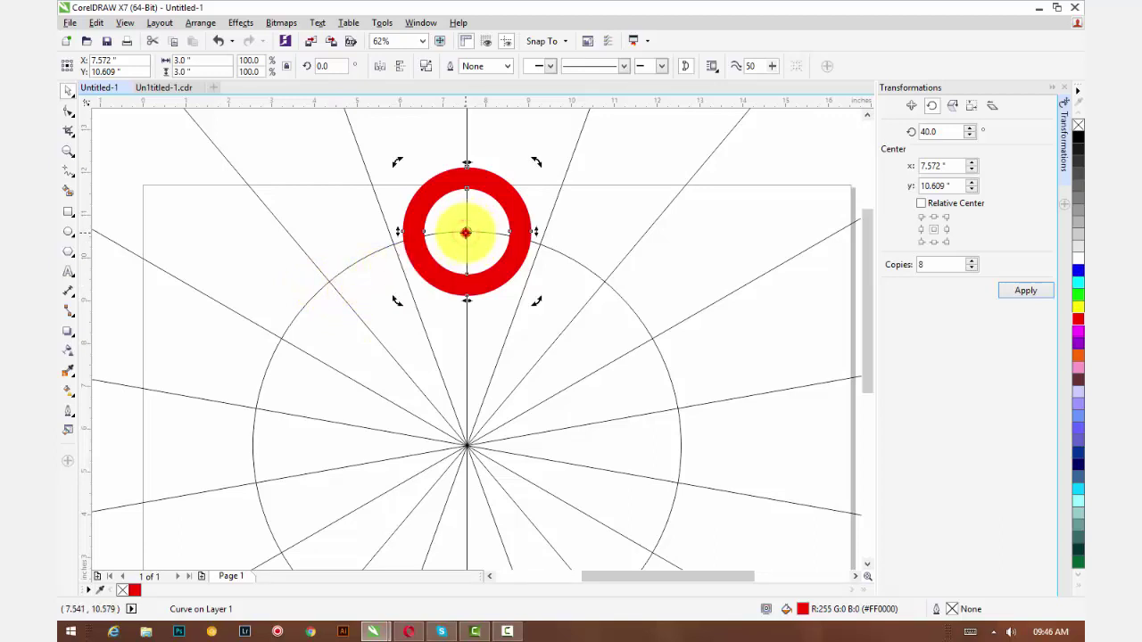
Step: Move the ring's rotation centre to the large circle's centre and rotate a copy about 20 degrees counter-clockwise onto the neighbouring line
left_click_drag(466, 234, 464, 434)
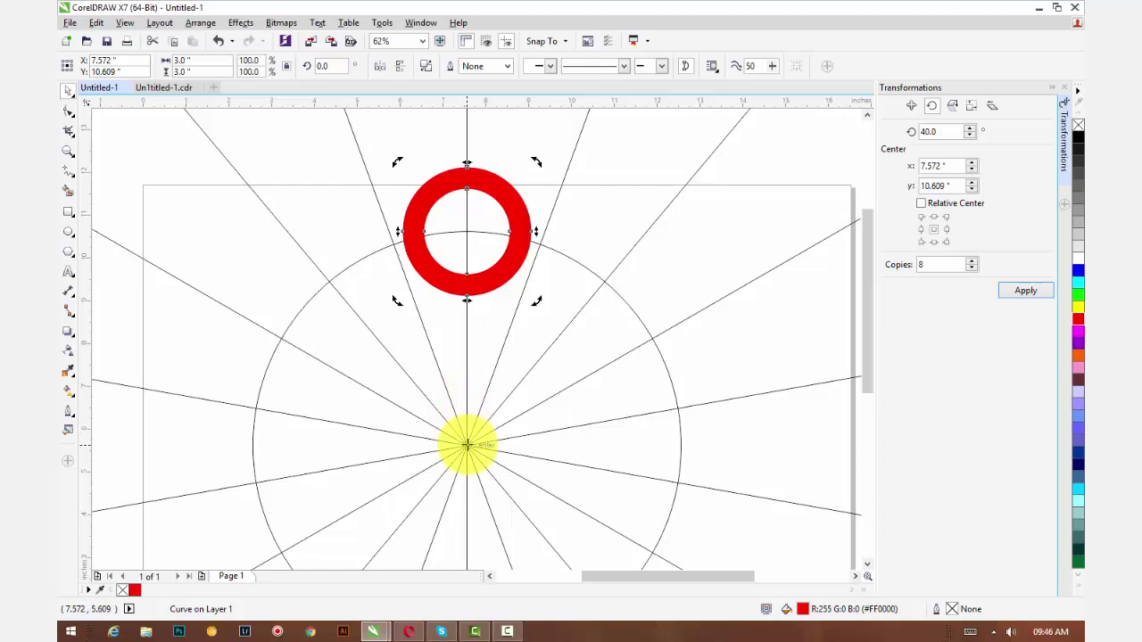
left_click_drag(465, 445, 466, 444)
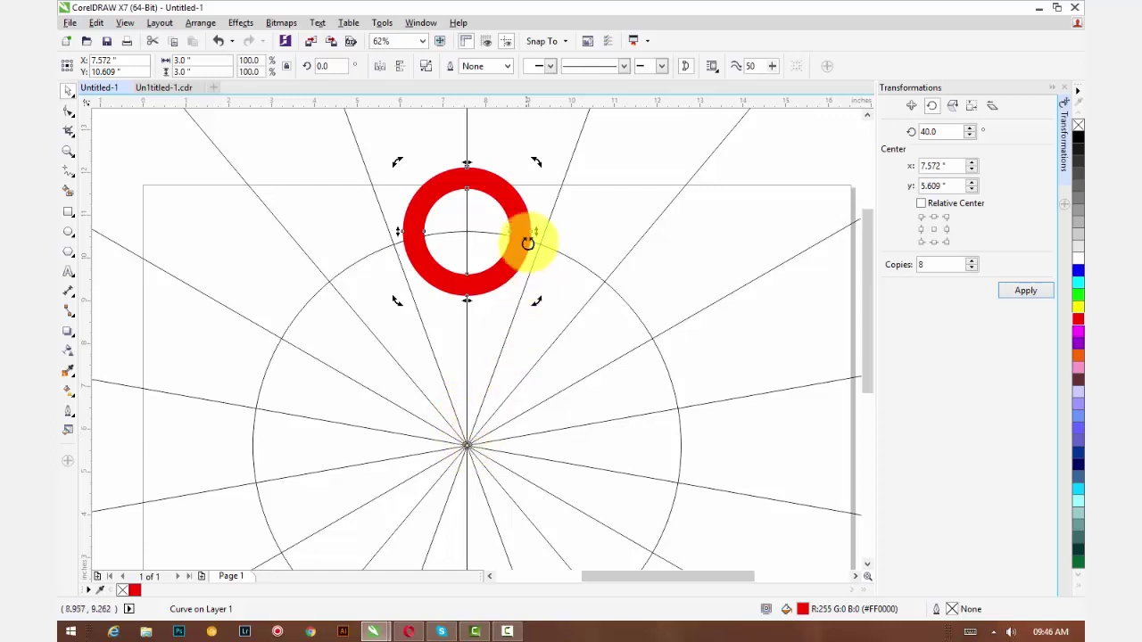
left_click_drag(533, 161, 437, 184)
left_click(348, 171)
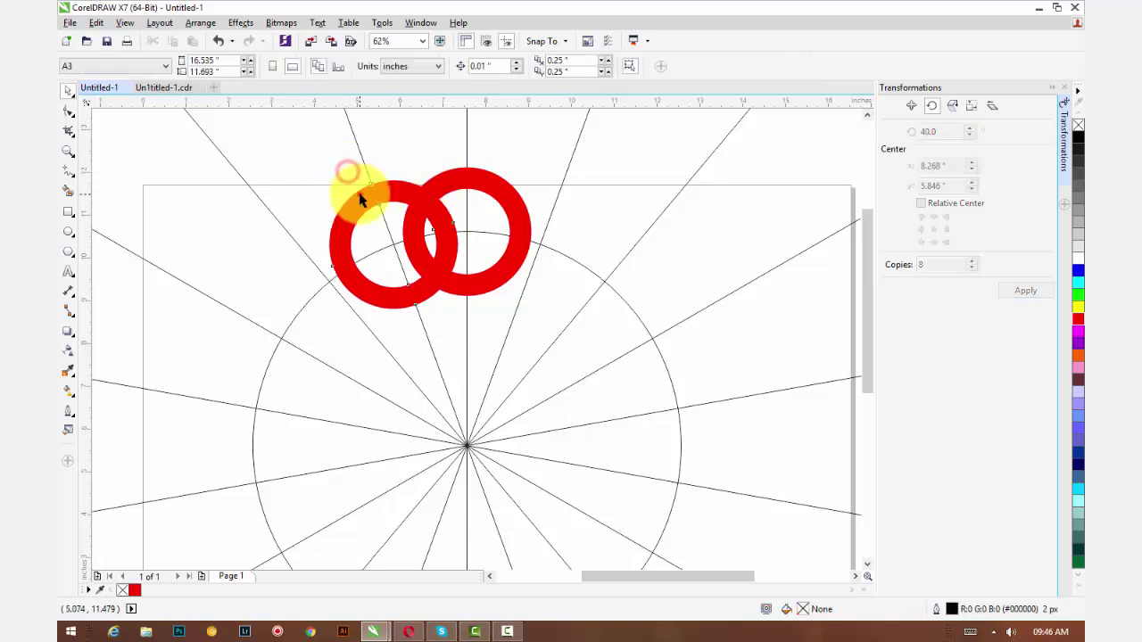
left_click(360, 200)
scroll(383, 241, "up", 4)
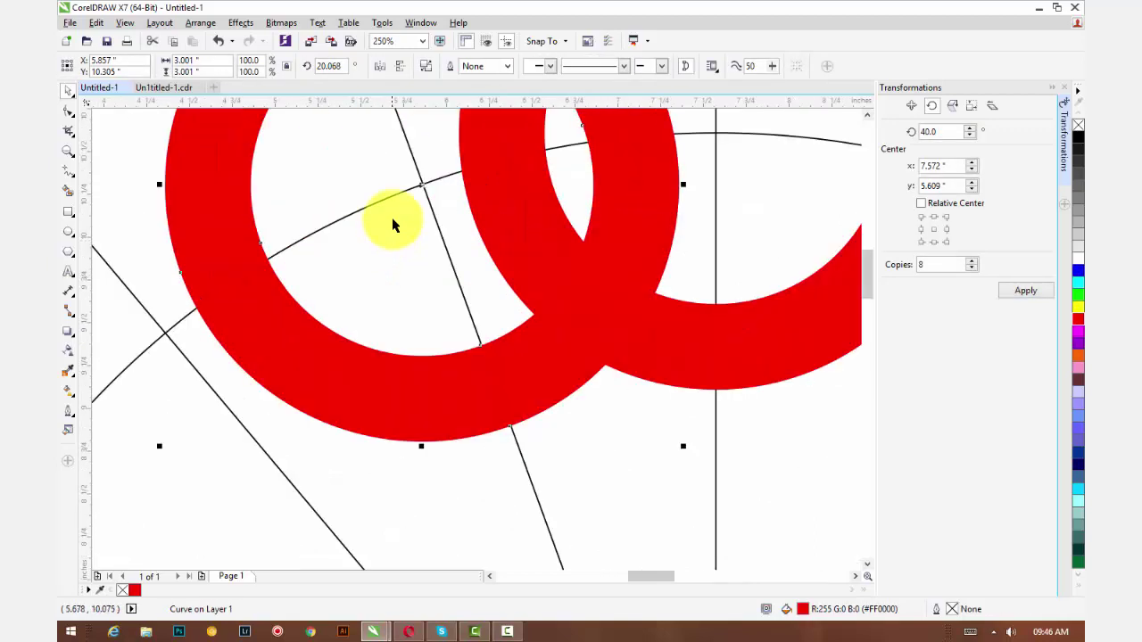
scroll(393, 225, "up", 3)
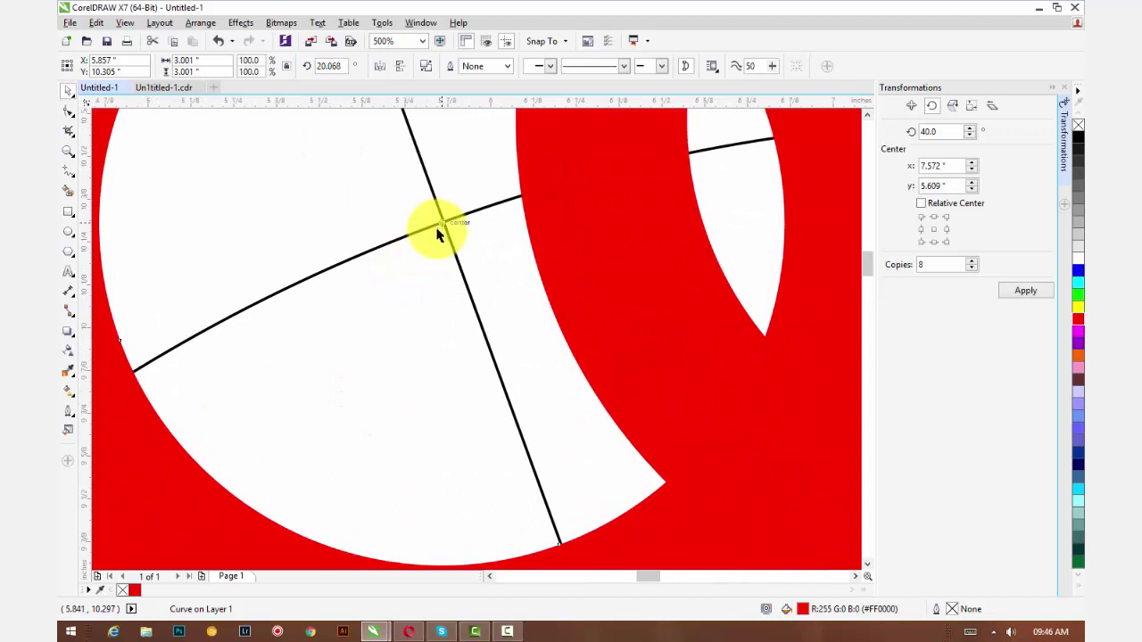
scroll(436, 234, "down", 7)
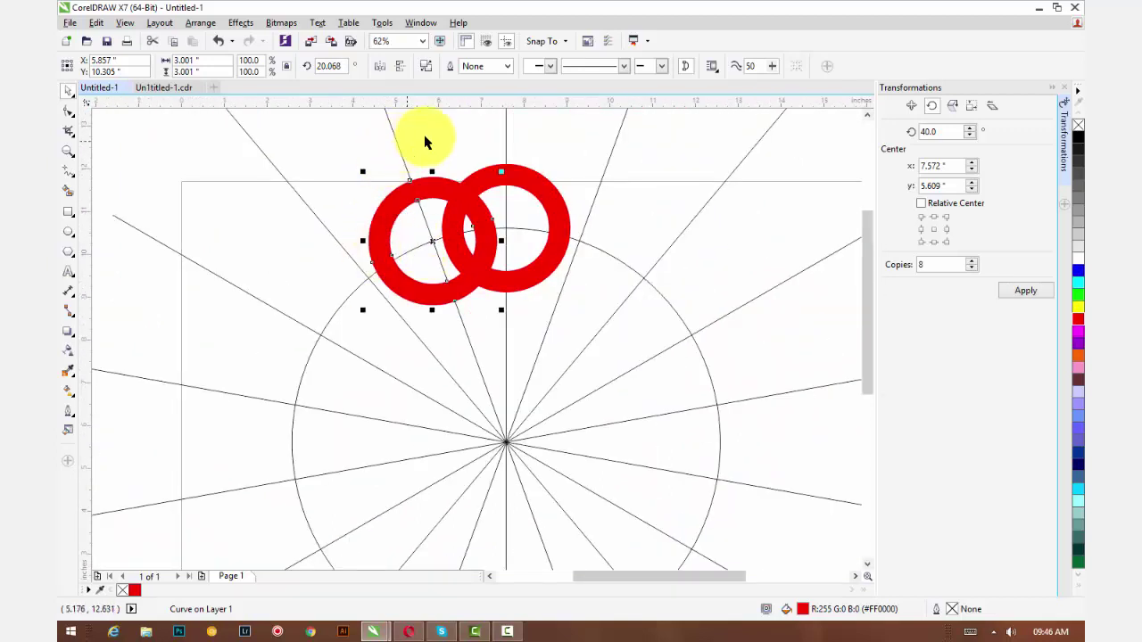
Step: Apply an elliptical fountain fill to the ring on the vertical guide line, with the gradient centred on the ring
left_click(534, 184)
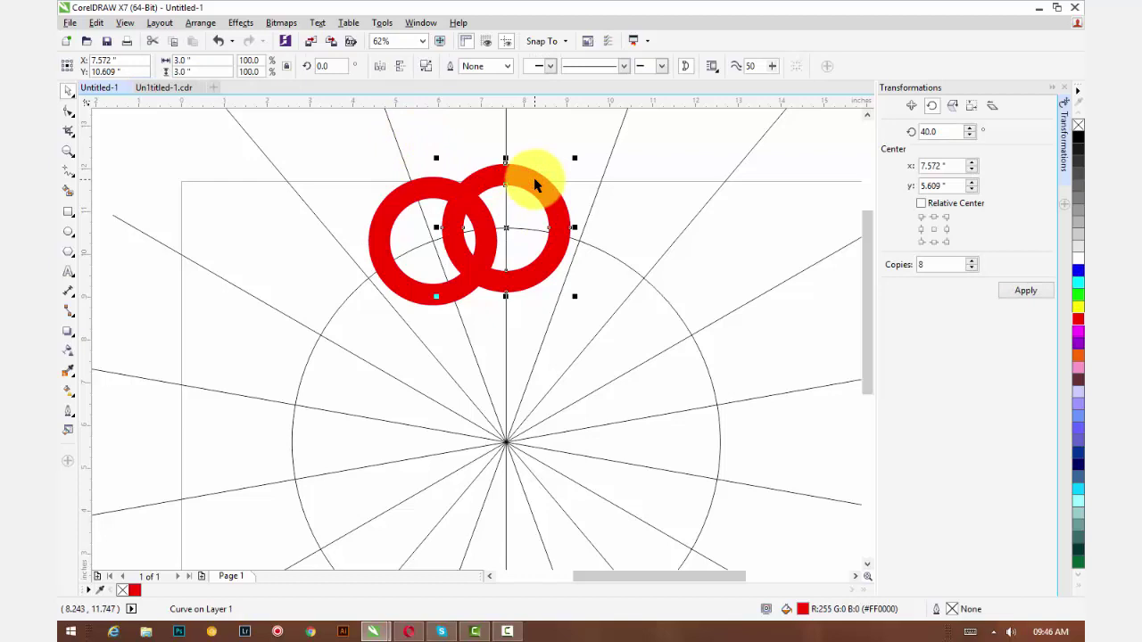
left_click(68, 391)
left_click(486, 284)
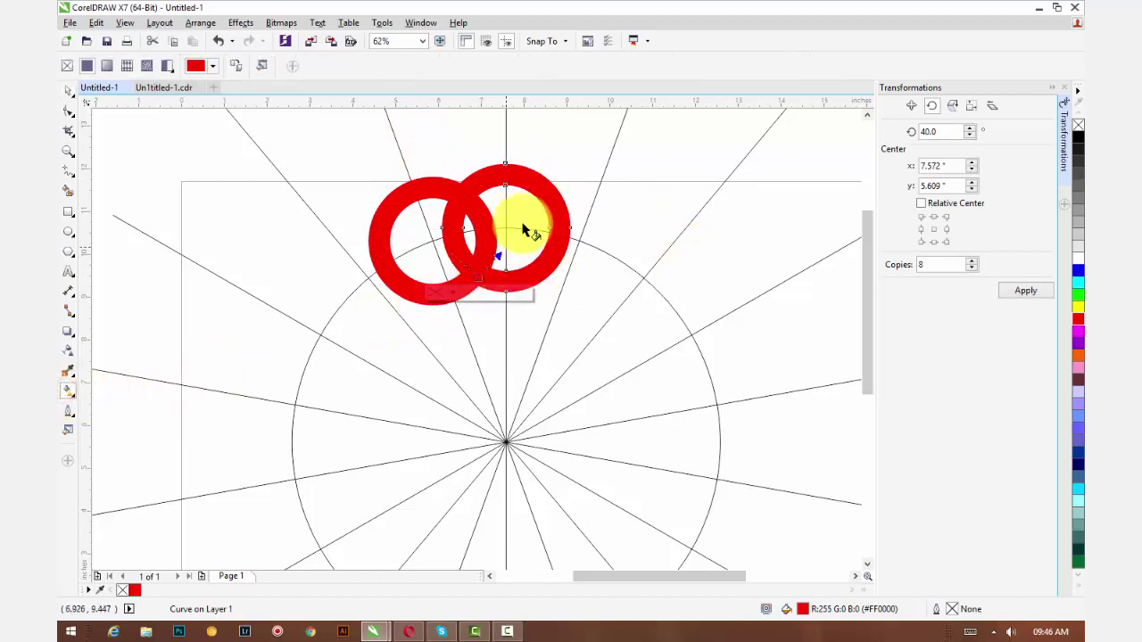
left_click_drag(543, 189, 543, 186)
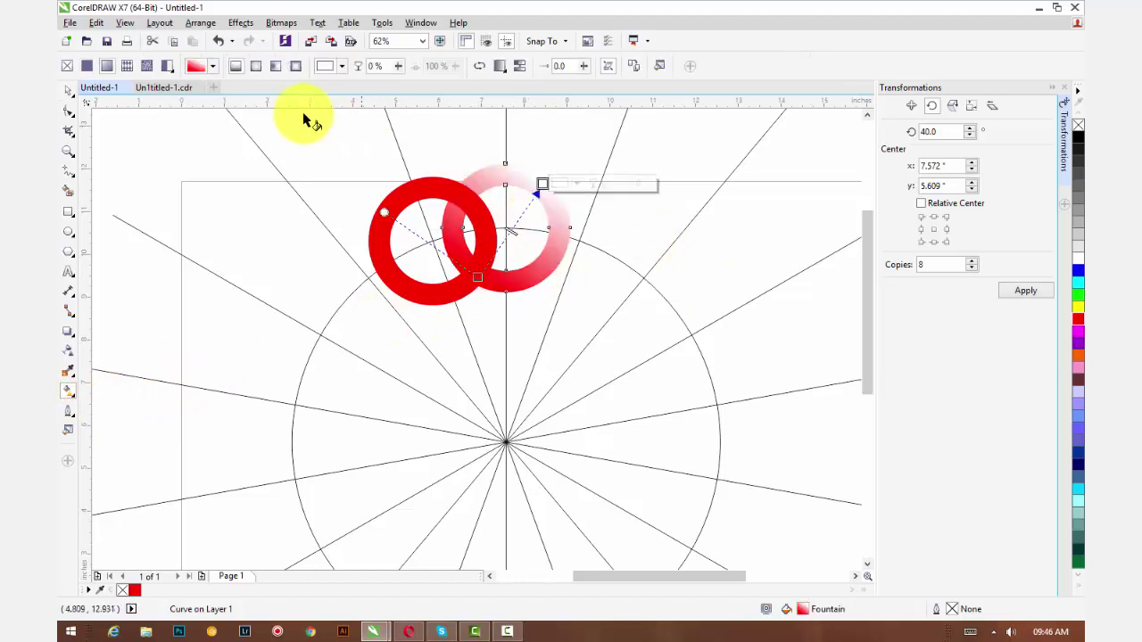
left_click(256, 70)
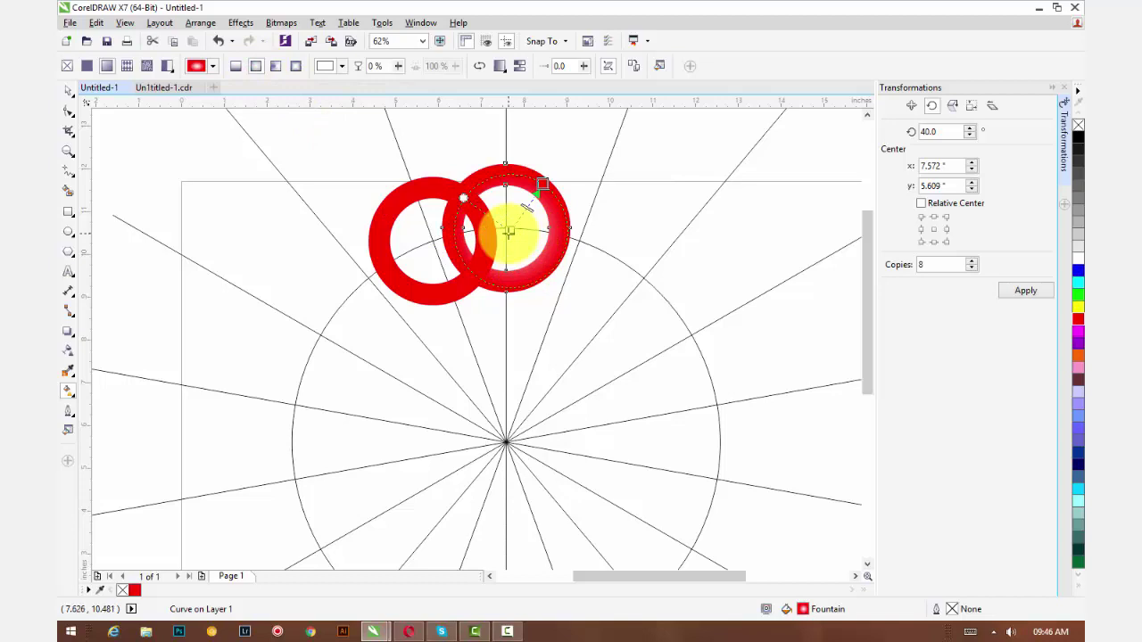
left_click(505, 228)
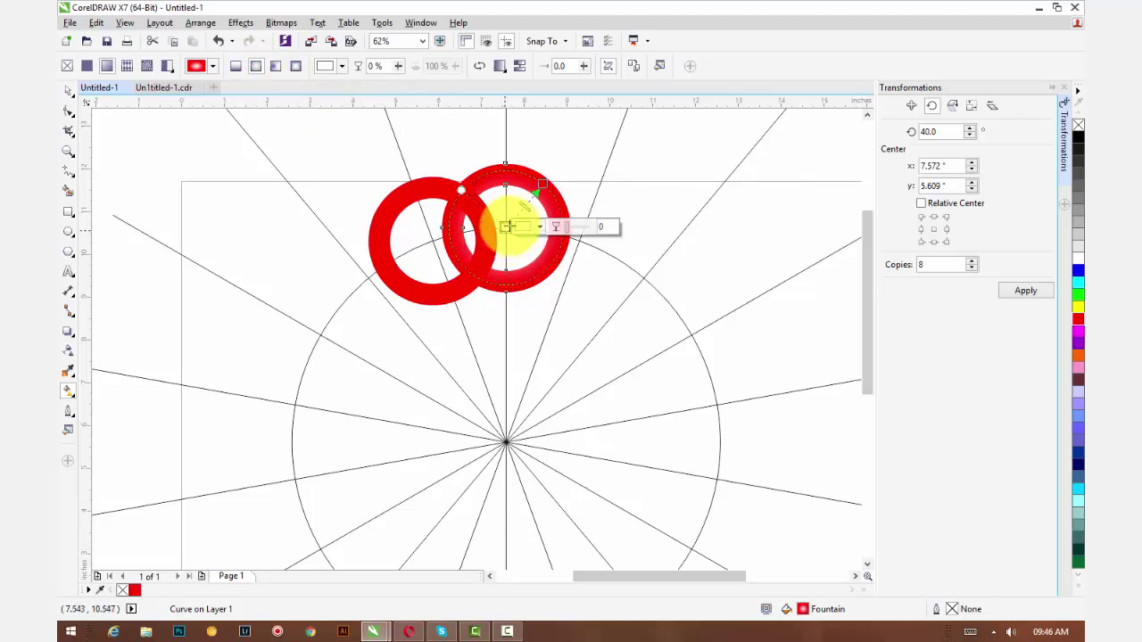
Step: Set the outer end colour of the ring's elliptical gradient to dark red #910303
left_click(539, 186)
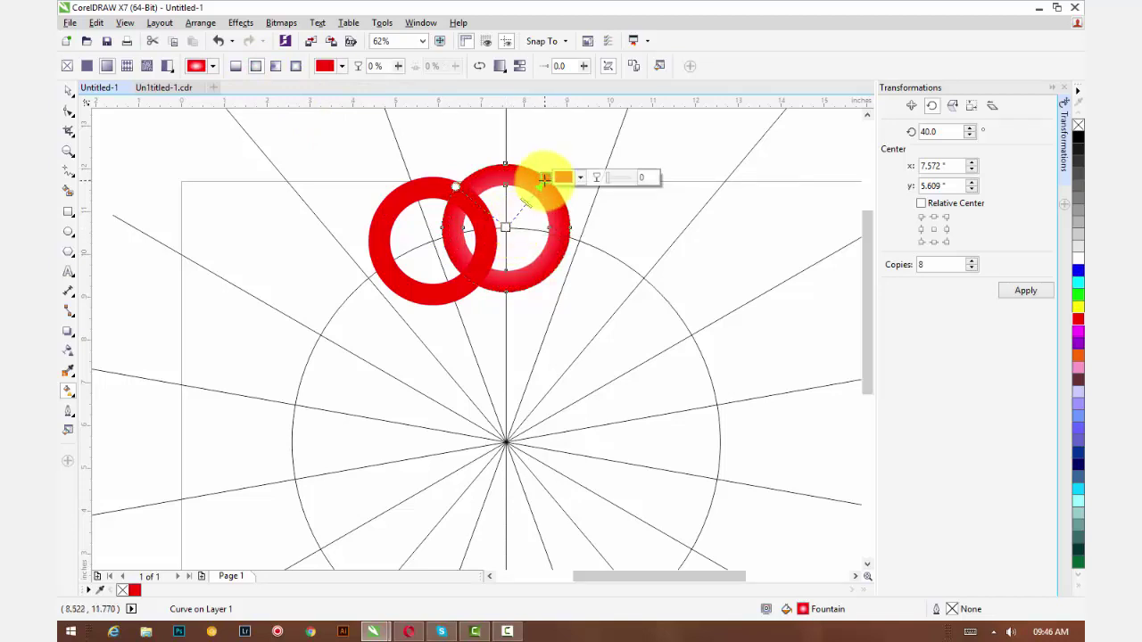
scroll(541, 184, "up", 2)
left_click(580, 174)
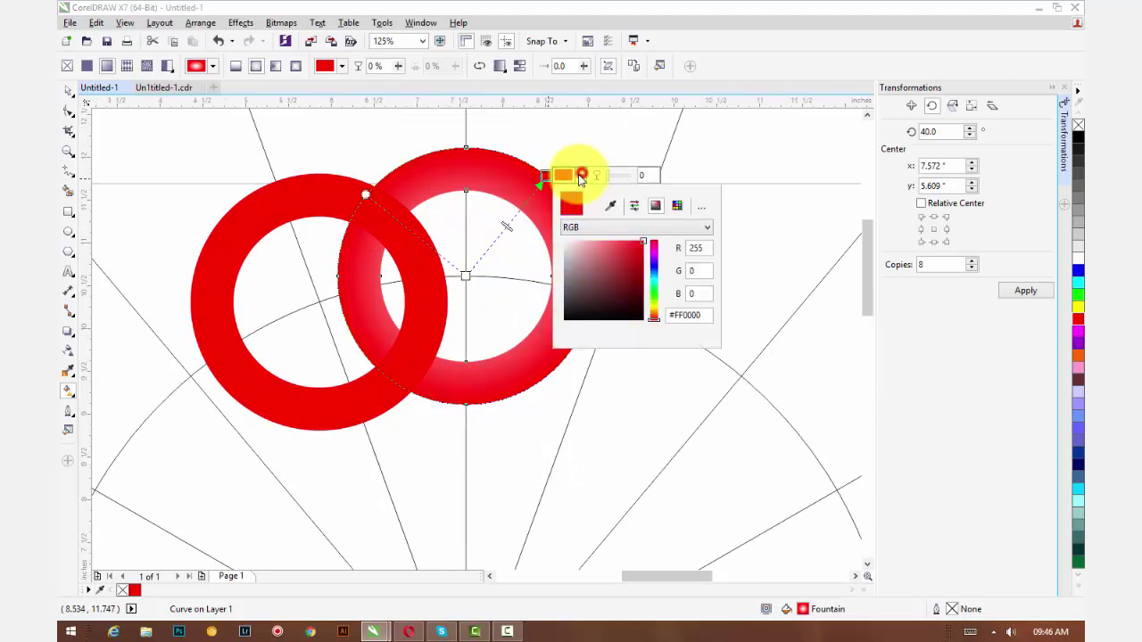
left_click(638, 278)
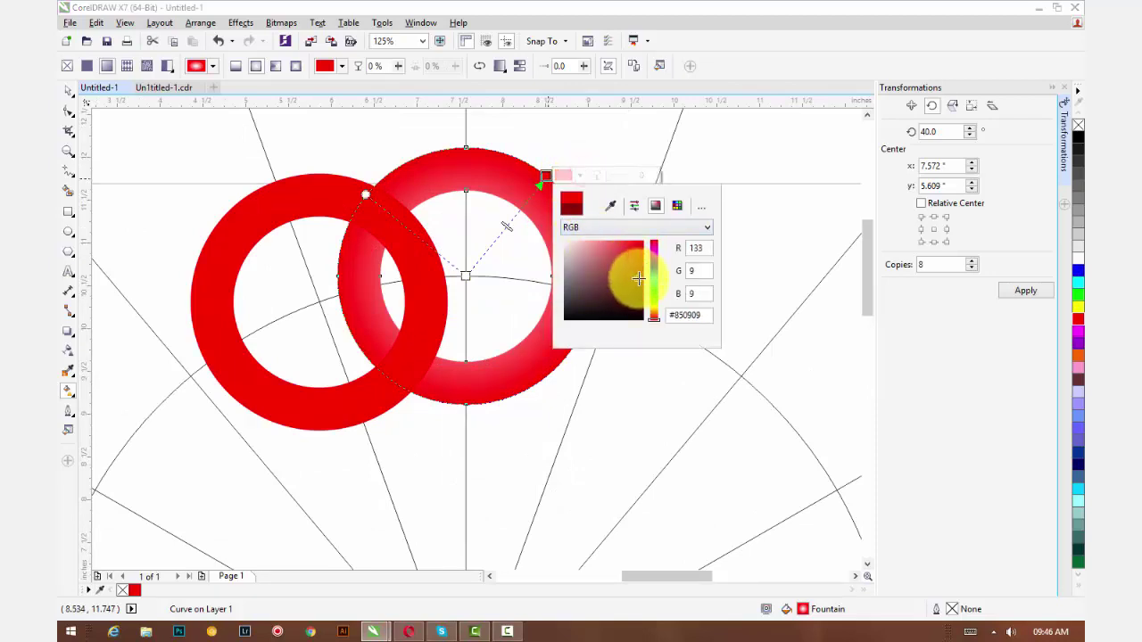
left_click_drag(639, 278, 637, 283)
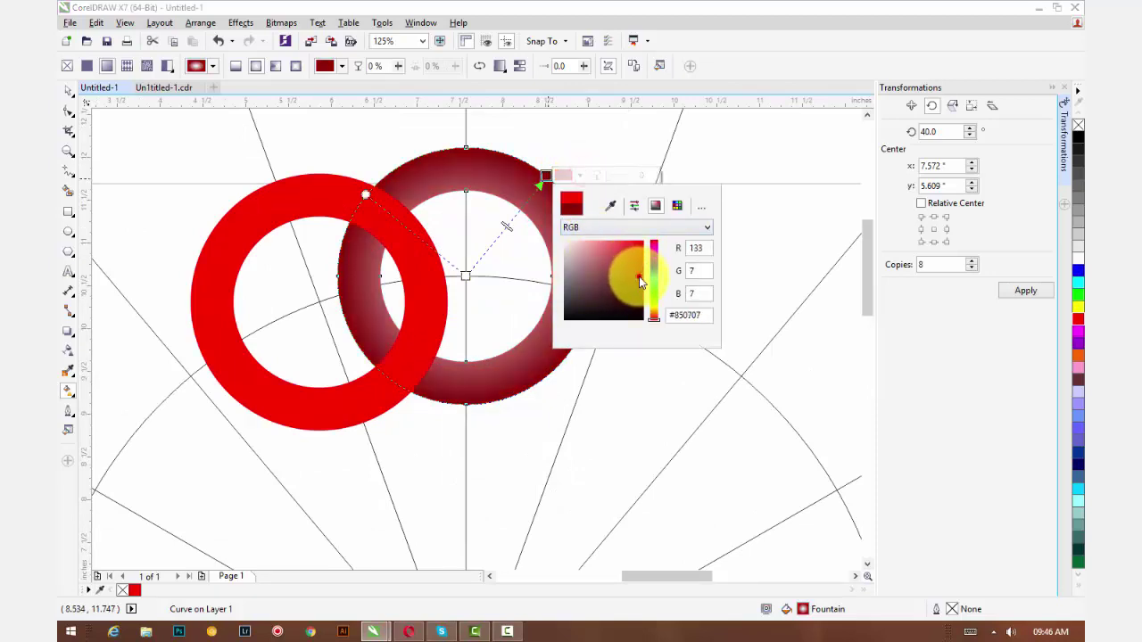
left_click(639, 279)
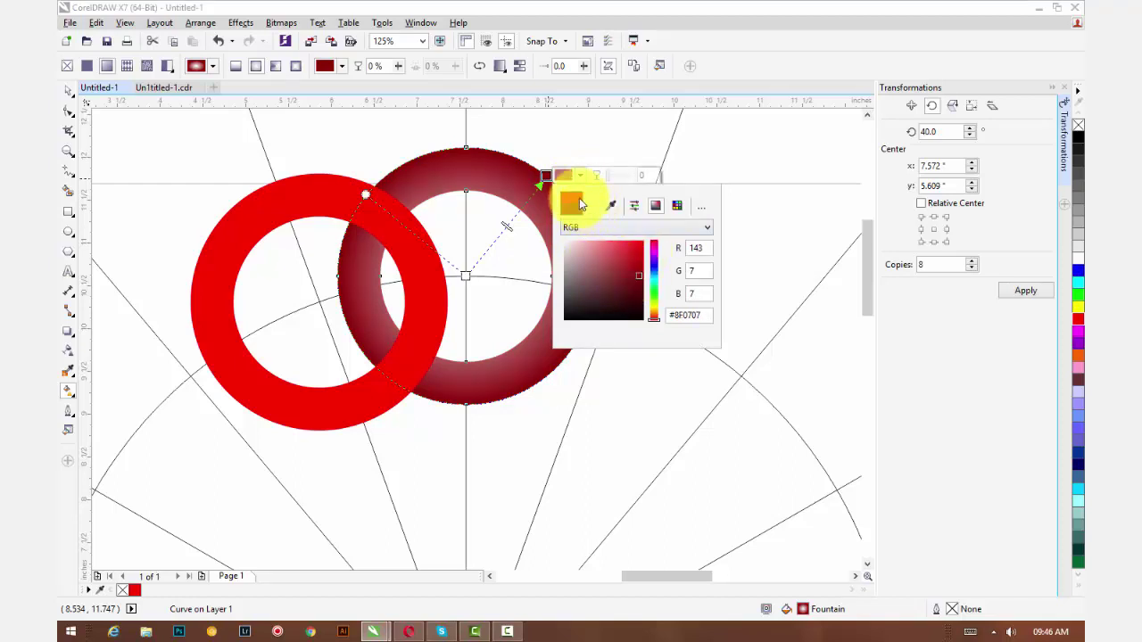
left_click(576, 196)
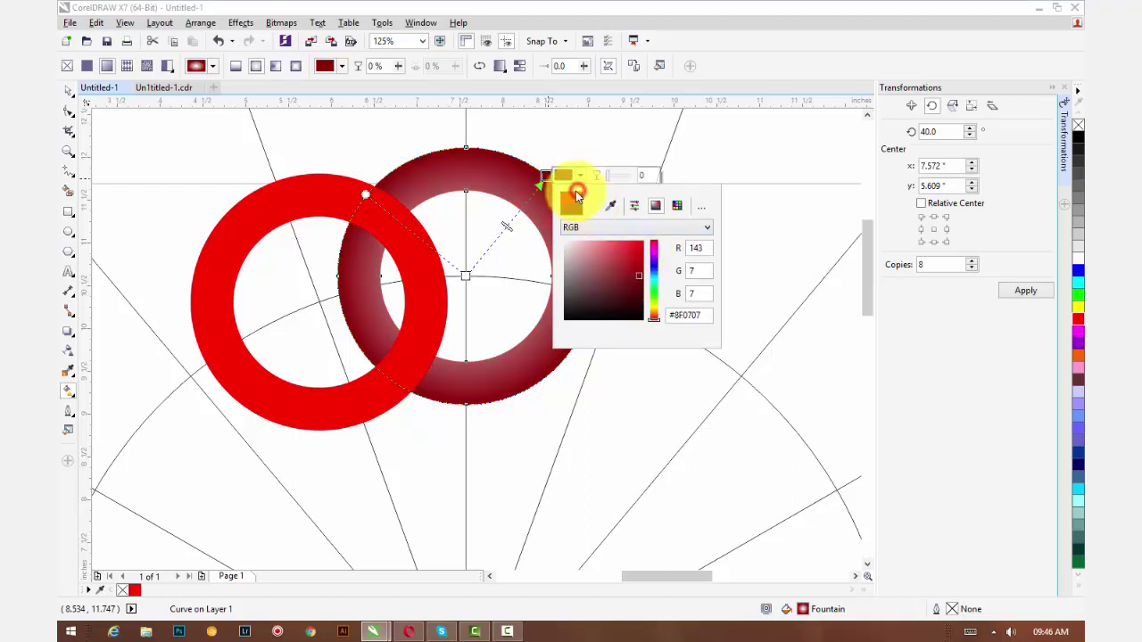
left_click(637, 275)
left_click(640, 275)
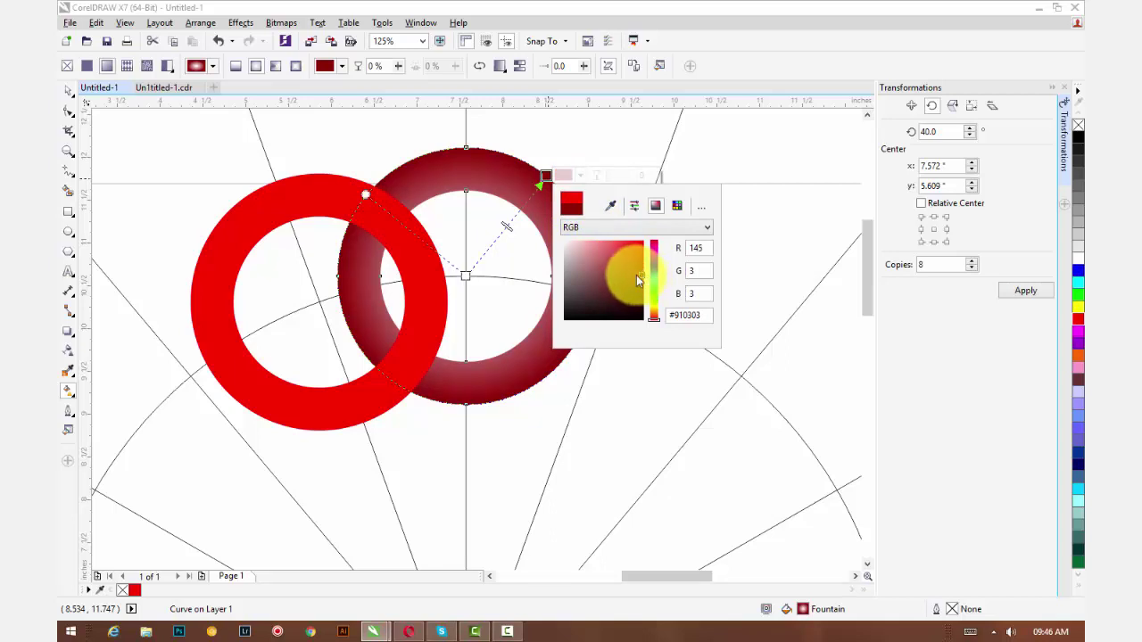
Step: Add a gradient node at 32% near the ring's inner edge and colour it red #B80909
left_click(524, 211)
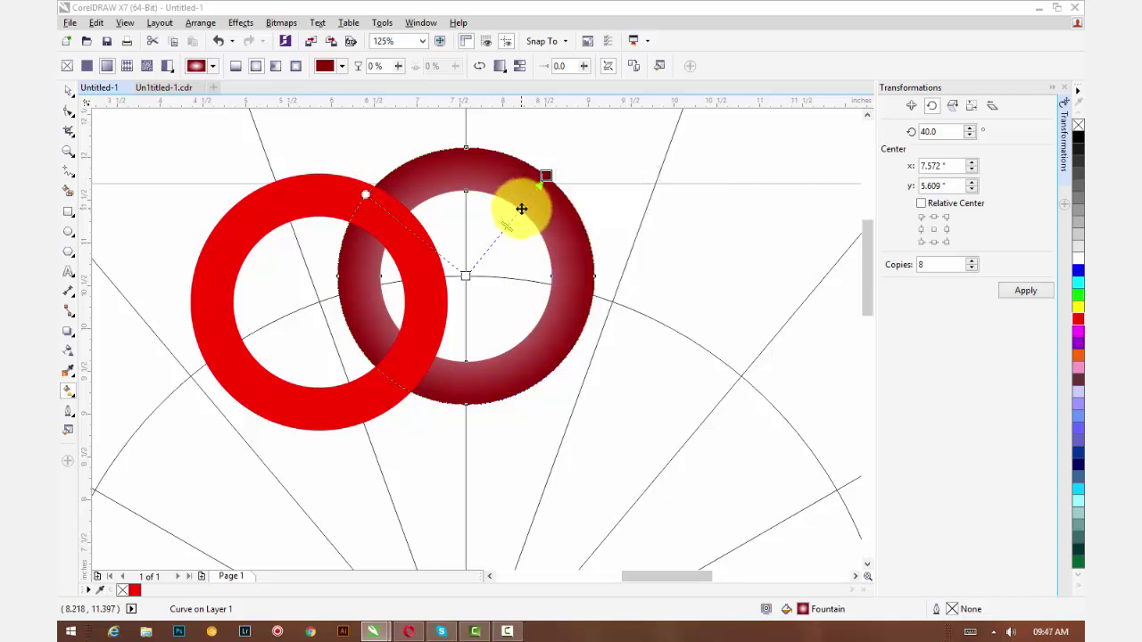
left_click(519, 207)
left_click(554, 206)
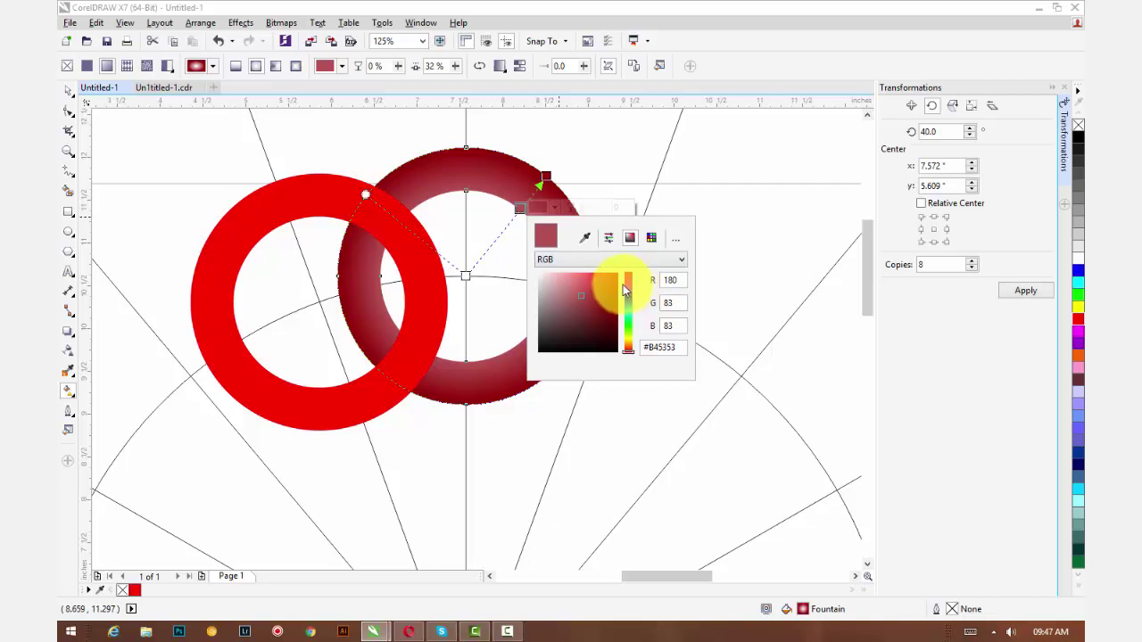
left_click_drag(579, 293, 612, 294)
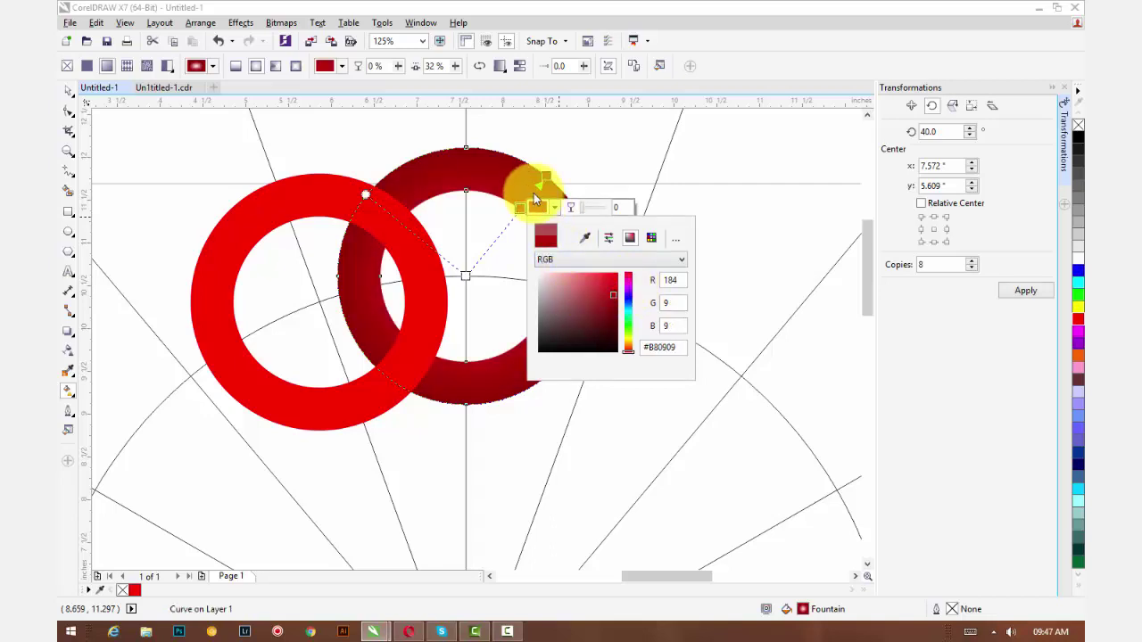
Step: Add another gradient node at 17%, midway across the ring's band, and colour it bright red #FF0A0A
left_click_drag(530, 185, 532, 193)
left_click(565, 193)
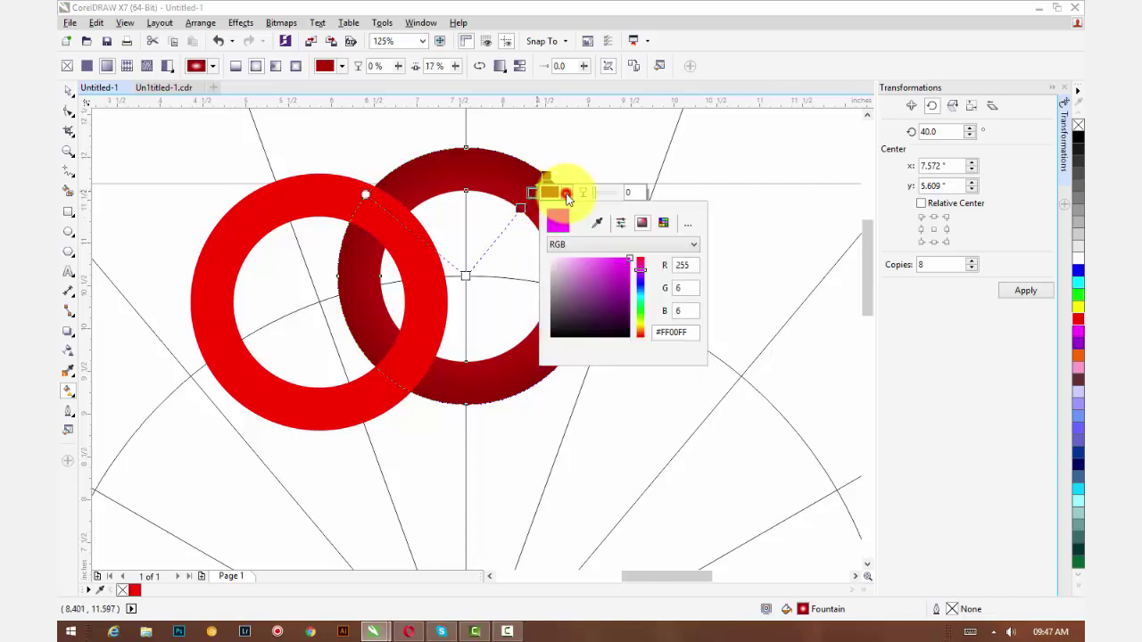
left_click_drag(607, 273, 627, 256)
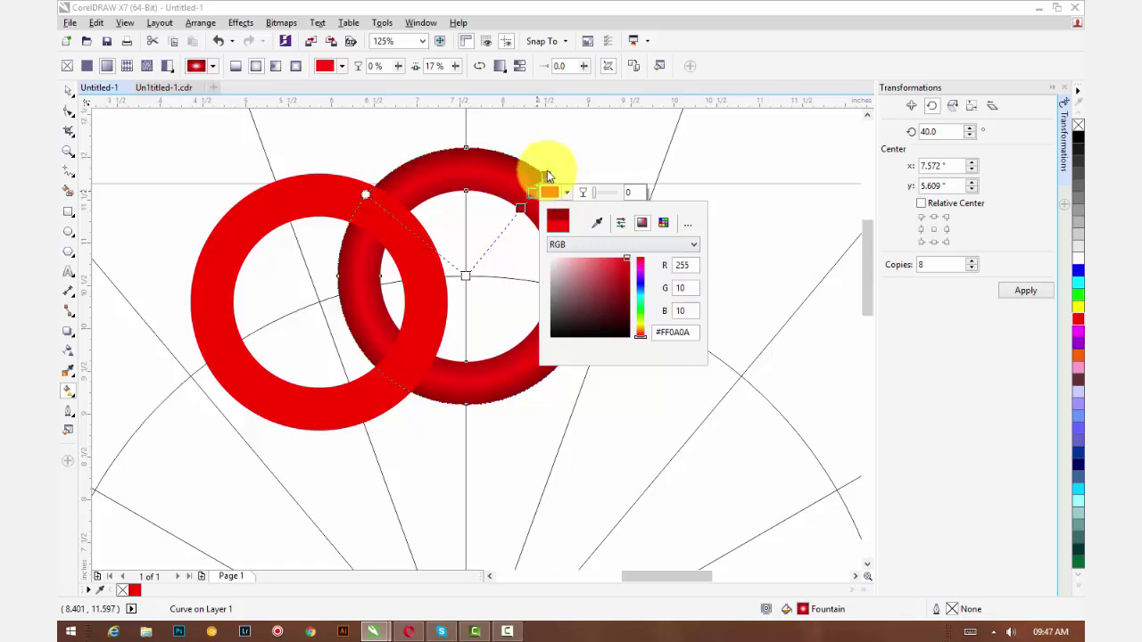
Step: Lighten the outer end colour of the red ring's gradient to #AD0303
left_click(545, 173)
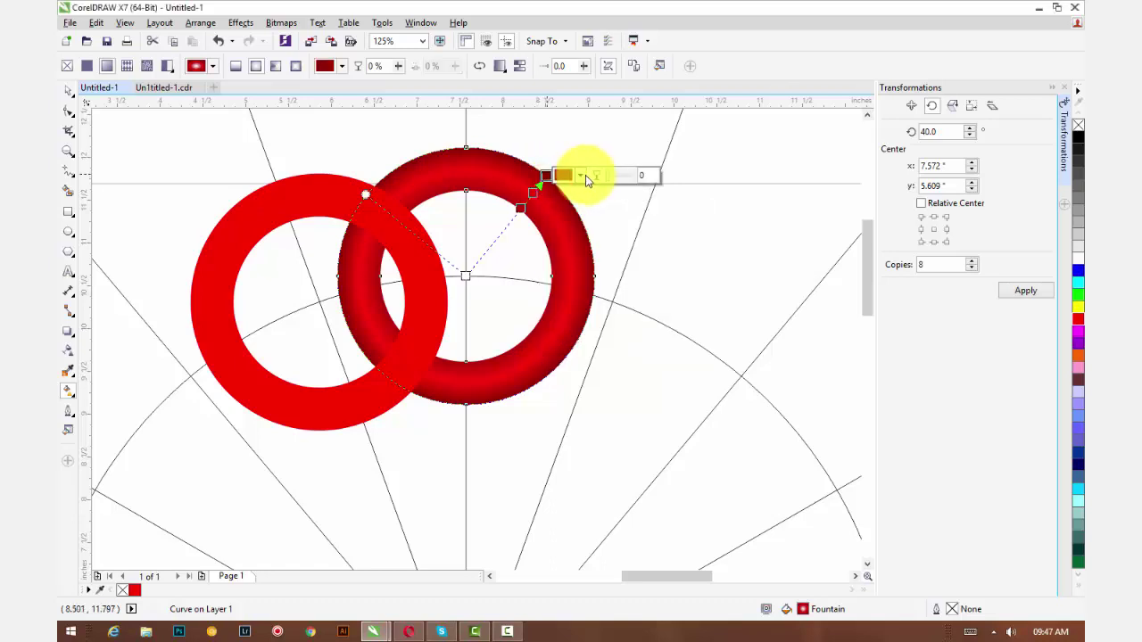
left_click(580, 175)
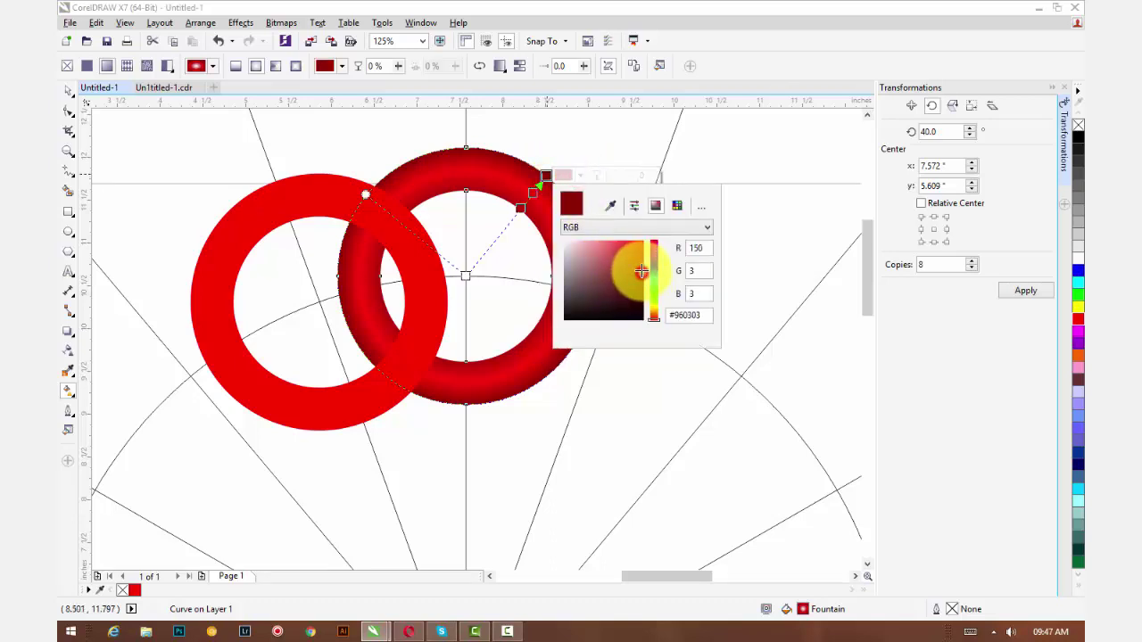
left_click_drag(641, 271, 641, 266)
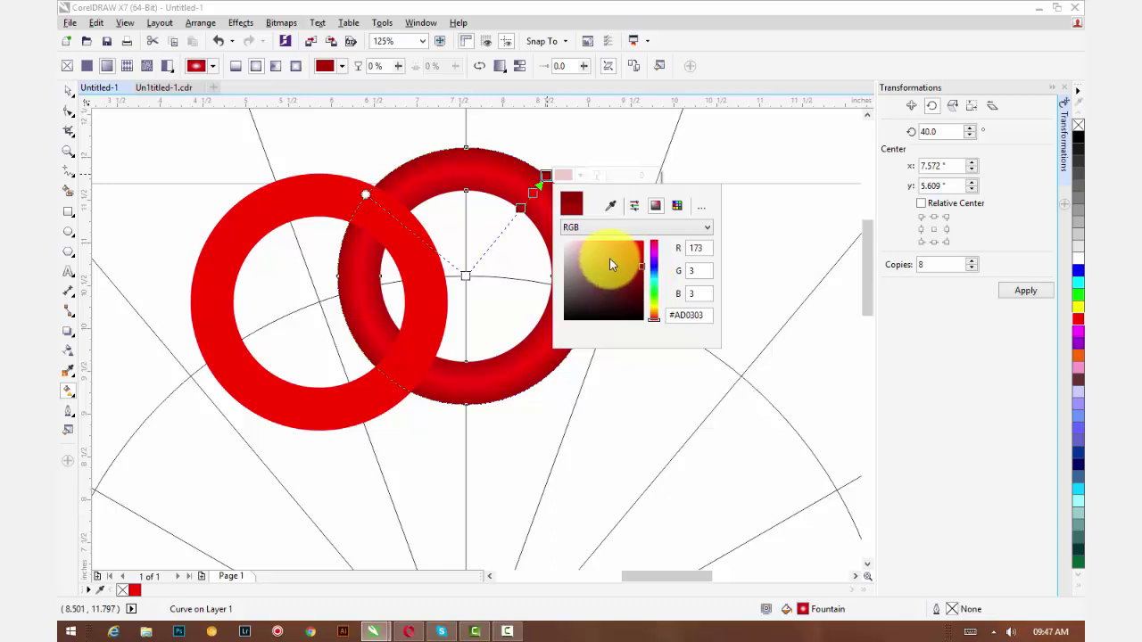
Step: Select the plain red ring on the neighbouring guide line and fill it with grey #B3B3B3
left_click(70, 92)
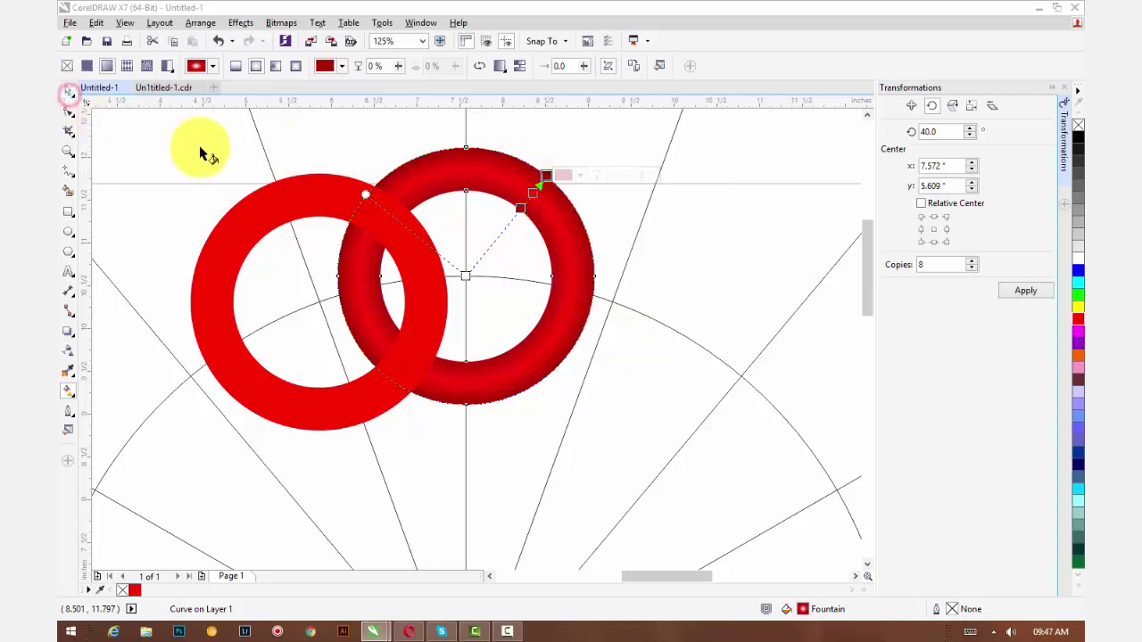
left_click(292, 201)
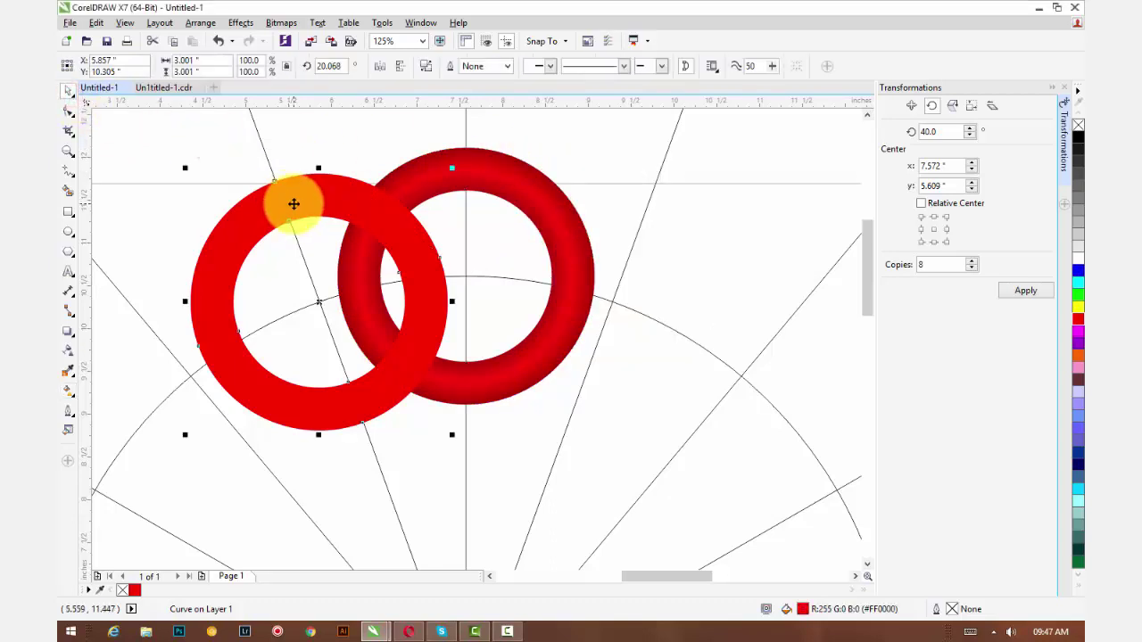
left_click(1078, 223)
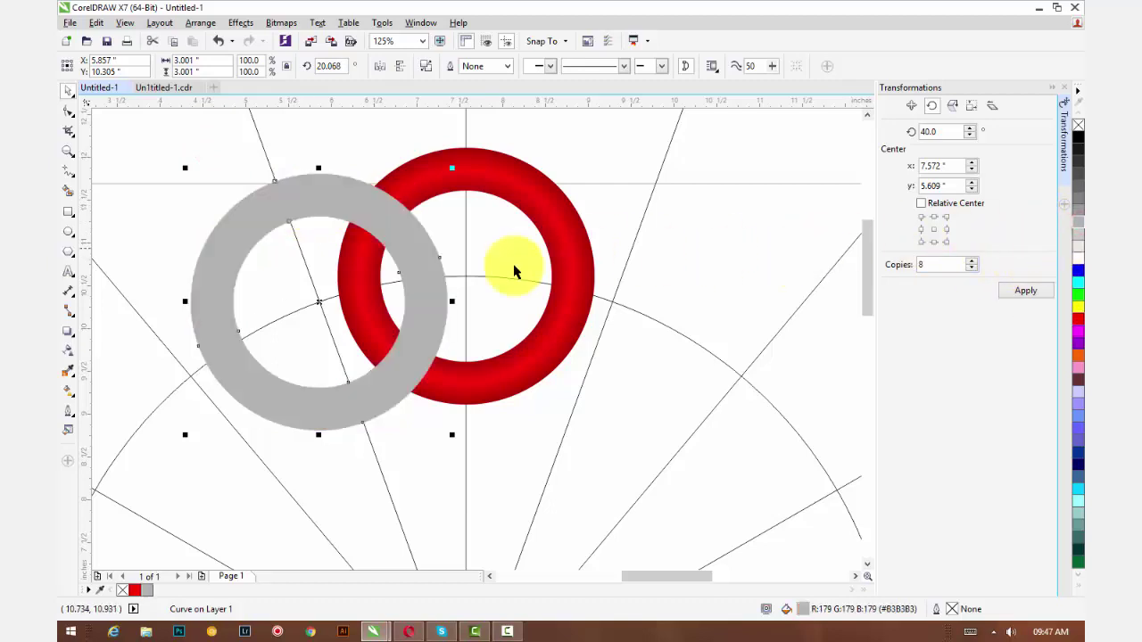
Step: Give the grey ring an elliptical fountain fill centred on the ring, ending near its outer edge
left_click(69, 389)
left_click_drag(320, 302, 396, 200)
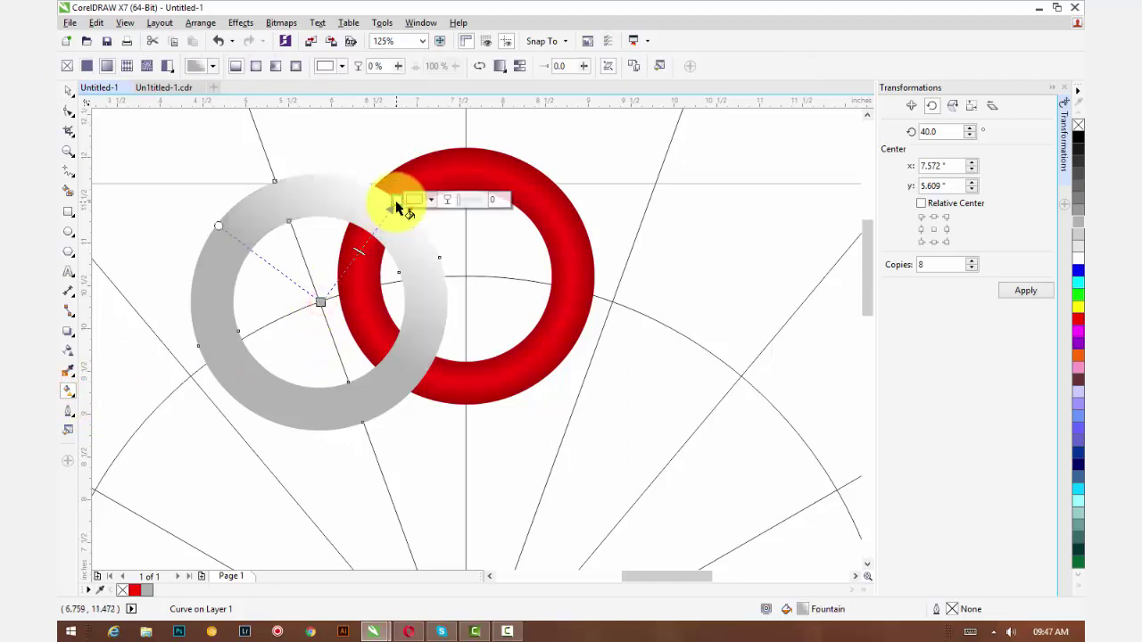
left_click(258, 66)
mouse_move(320, 303)
left_mouse_down()
mouse_move(326, 262)
mouse_move(357, 252)
mouse_move(321, 296)
left_mouse_up()
left_click(319, 300)
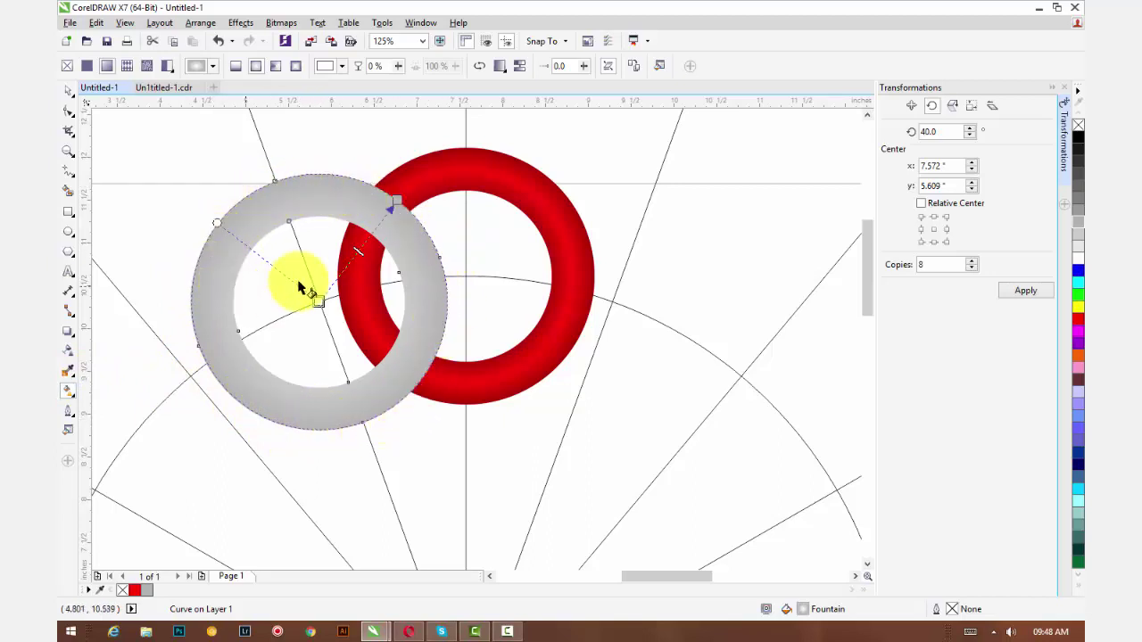
Step: Add gradient nodes at 33% and 21% to the grey ring and colour the 21% node near-white #FFFCFC
left_click(373, 235)
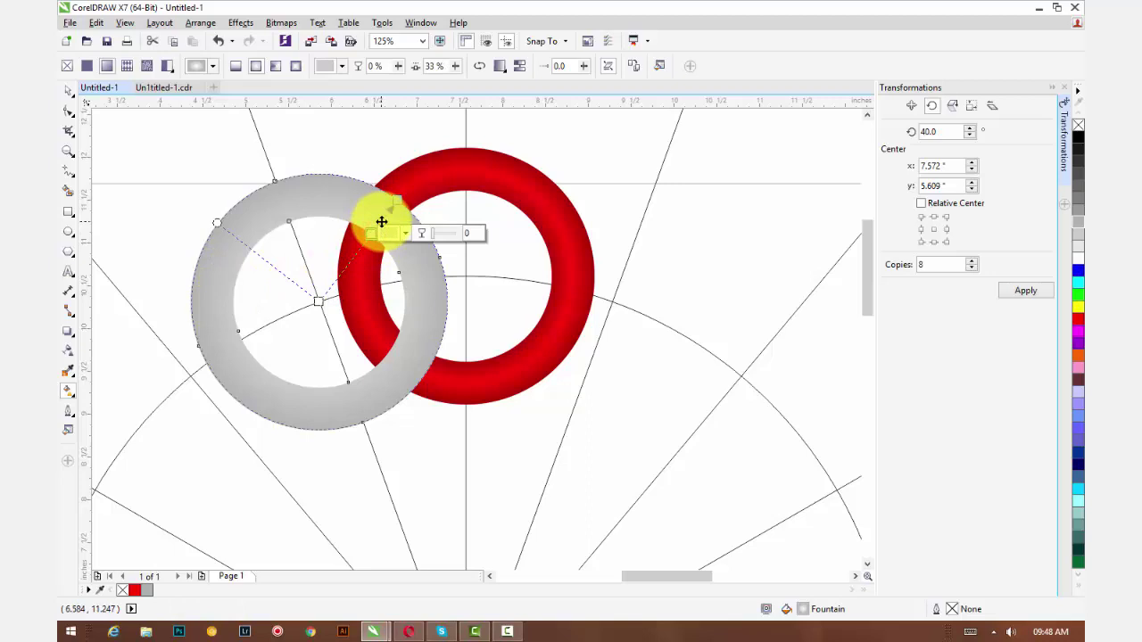
left_click_drag(381, 221, 383, 220)
left_click(411, 220)
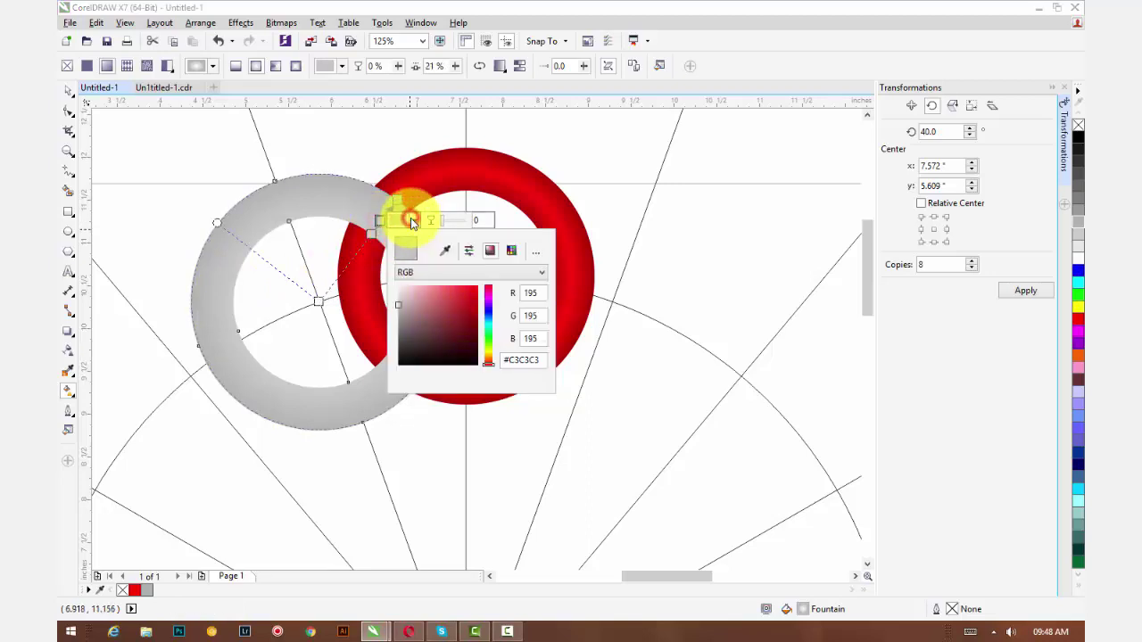
left_click_drag(399, 304, 404, 268)
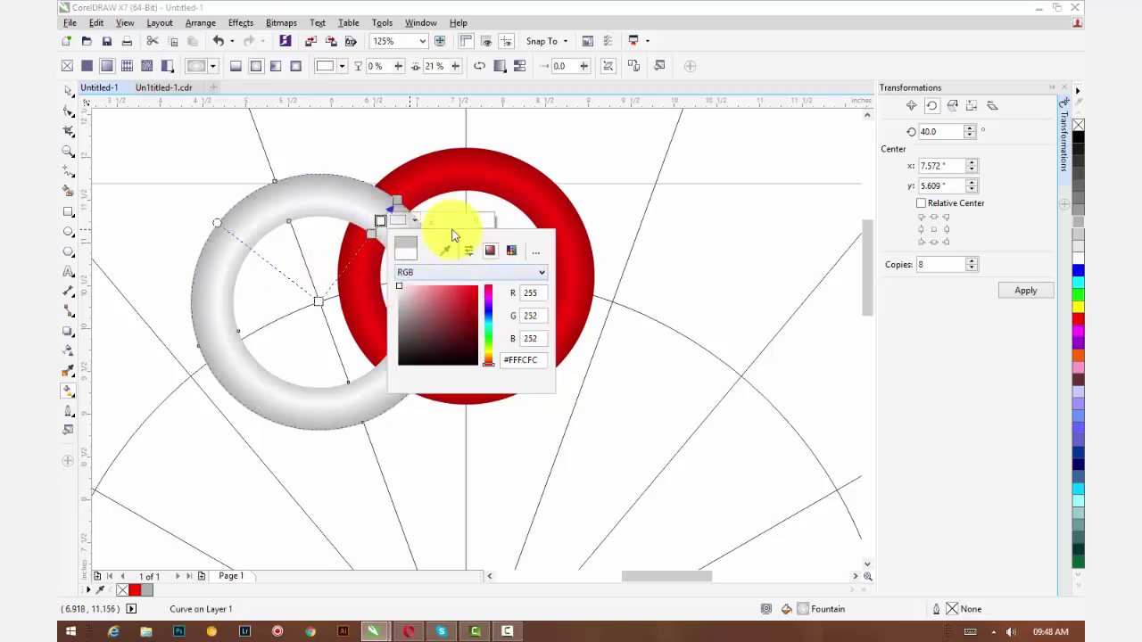
Step: Set the outer end colour of the grey ring's gradient to #999999
left_click(395, 198)
left_click_drag(398, 193, 425, 207)
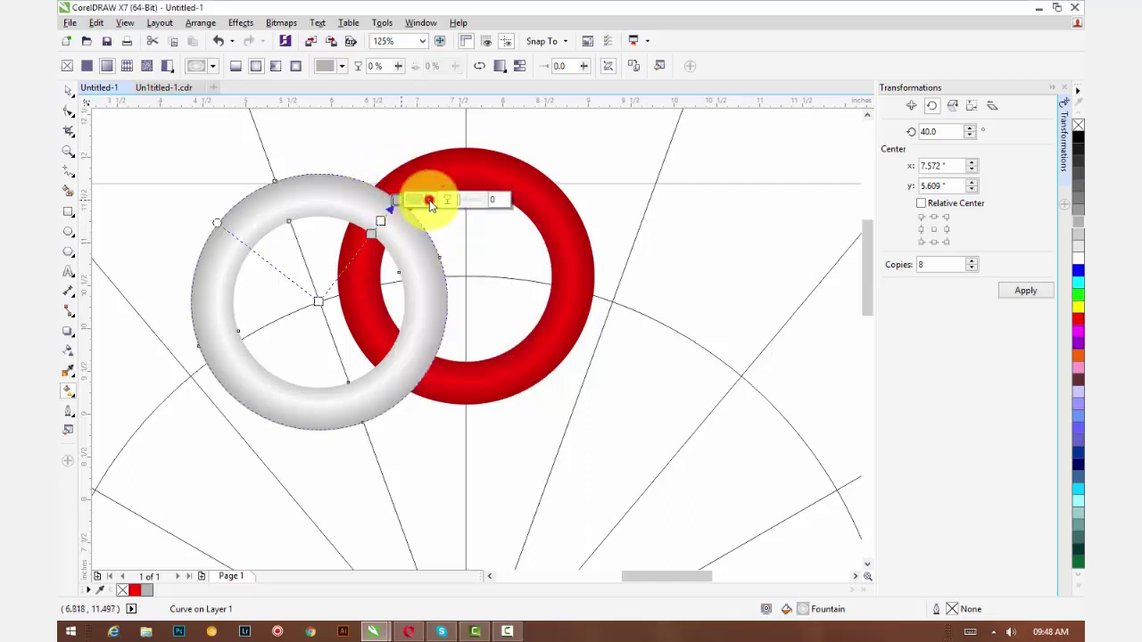
left_click(430, 201)
left_click(415, 297)
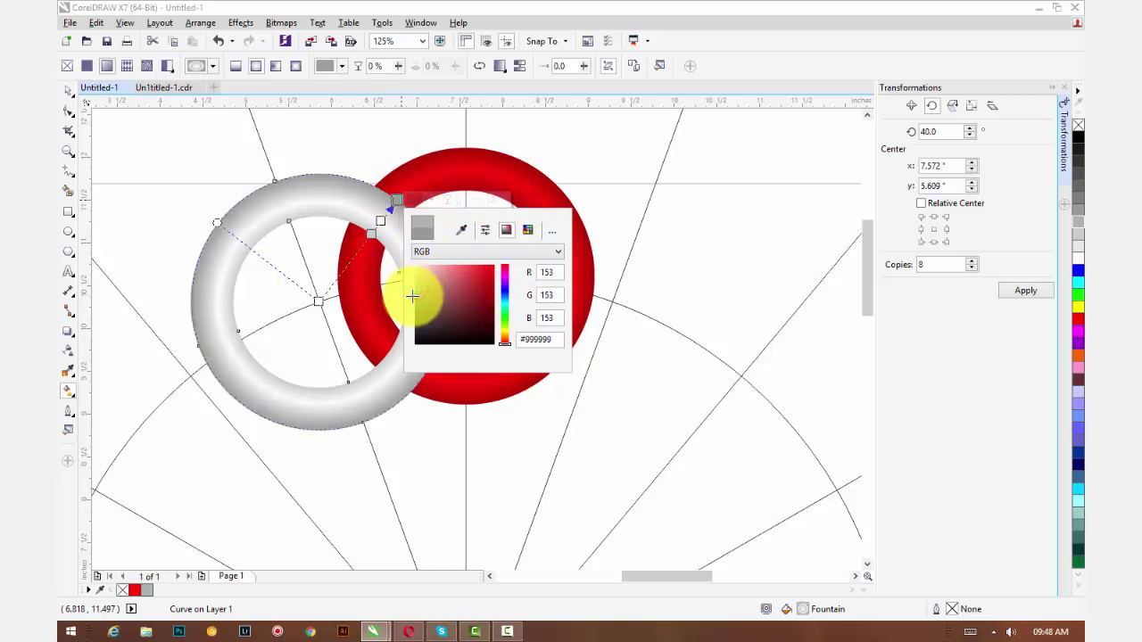
Step: Darken the 33% gradient node at the grey ring's inner edge to #999797
left_click(370, 231)
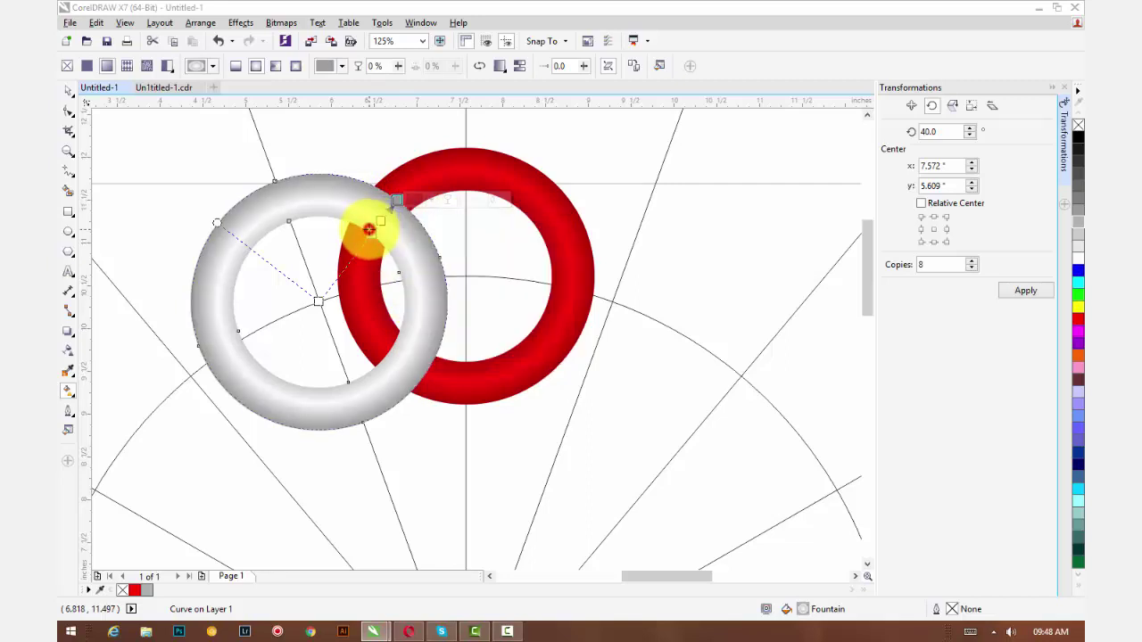
left_click(403, 236)
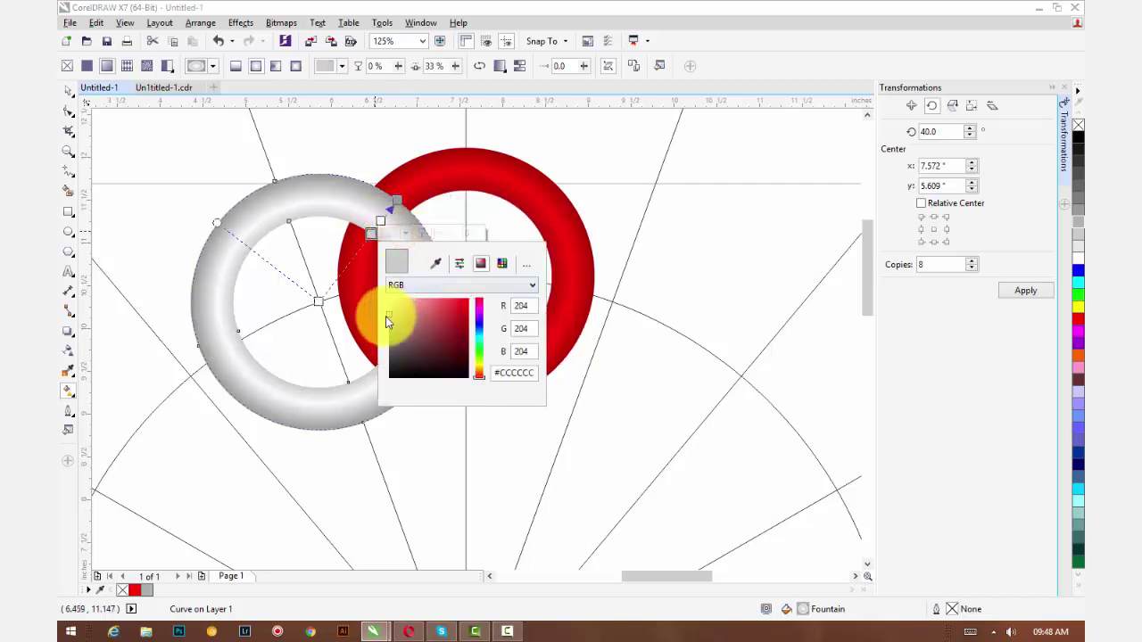
left_click(386, 323)
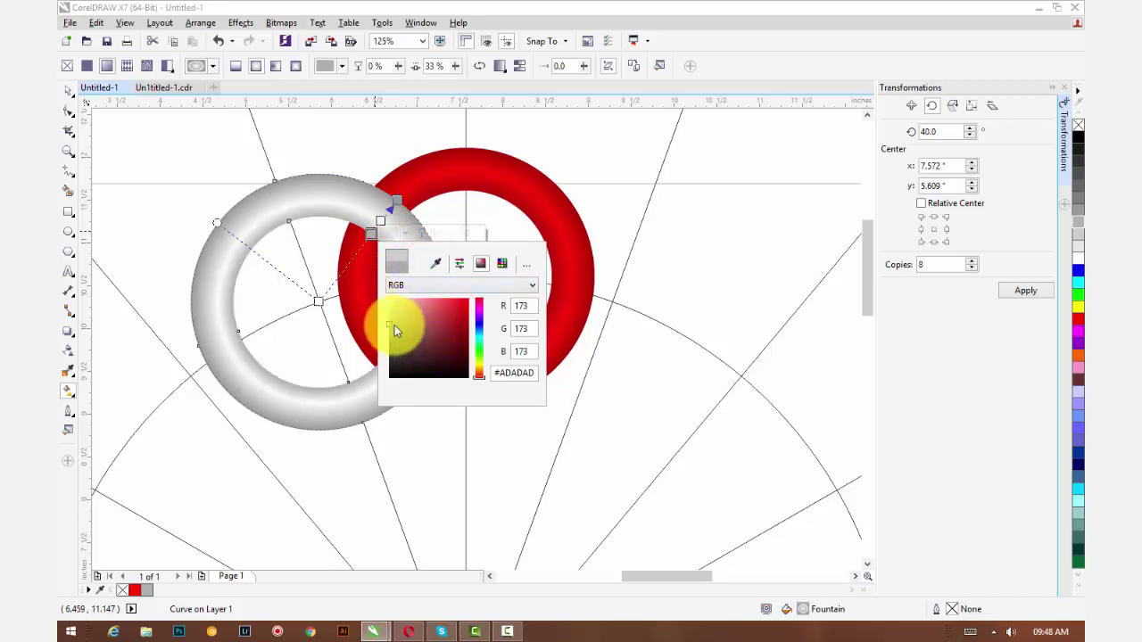
left_click(391, 328)
Step: Lighten the outer end colour of the grey ring's gradient to #ABABAB and deselect the ring
left_click(397, 204)
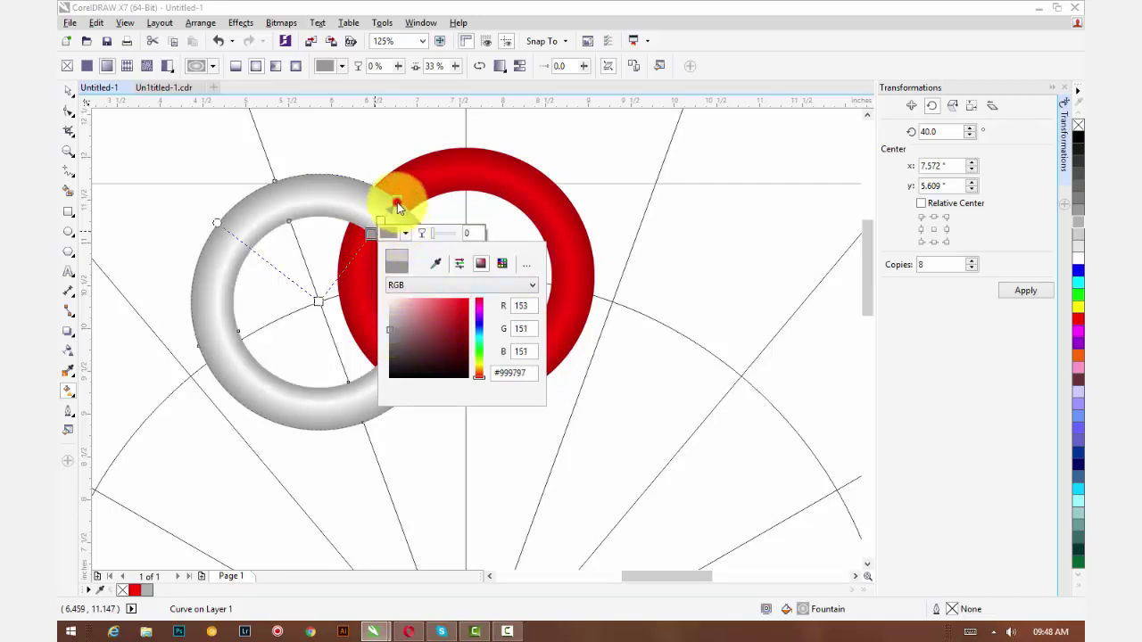
left_click_drag(397, 204, 434, 204)
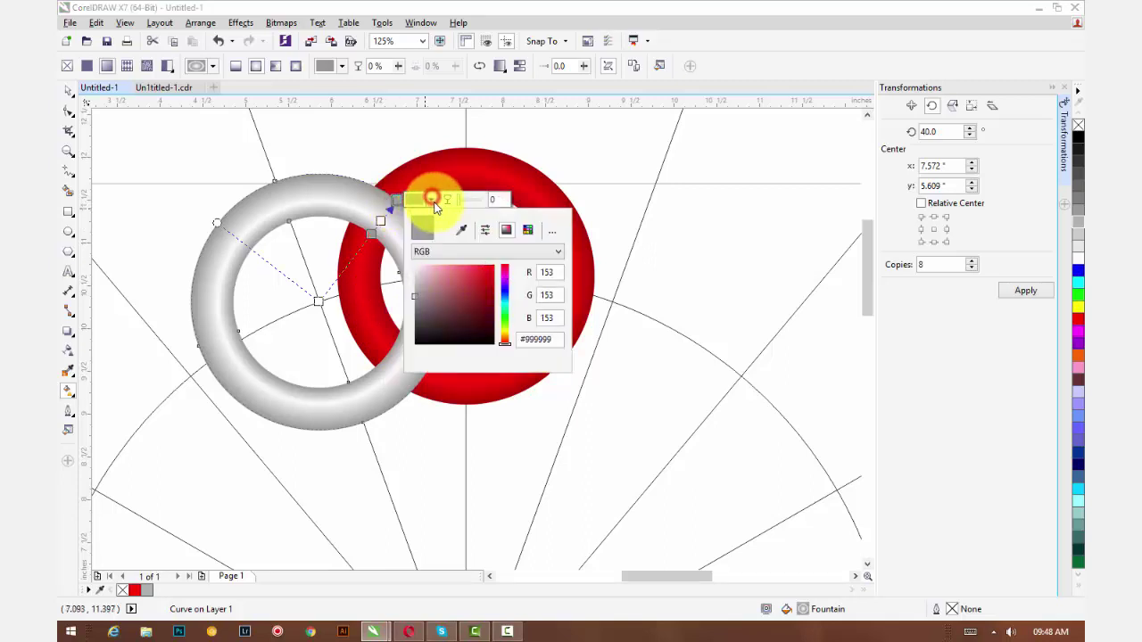
left_click(414, 293)
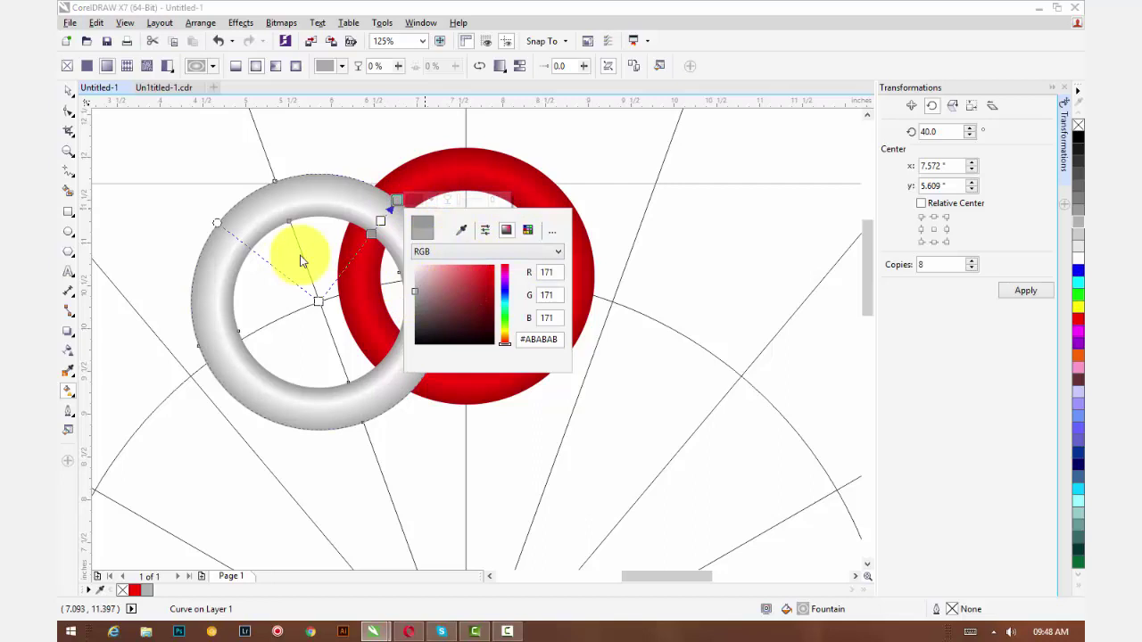
left_click(69, 88)
left_click(70, 91)
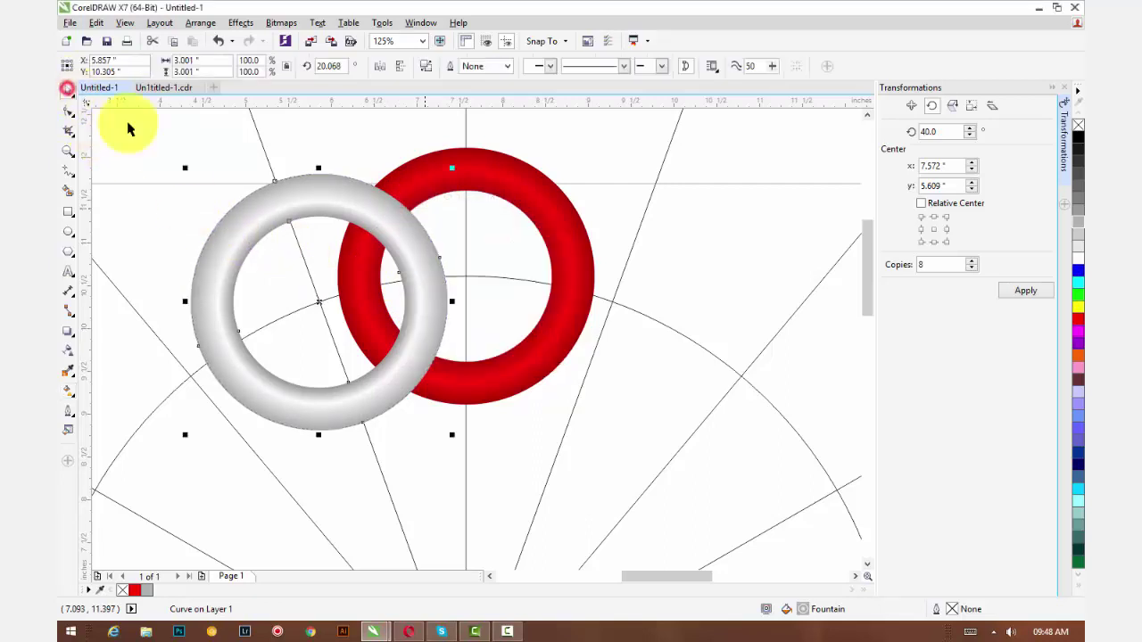
left_click(174, 150)
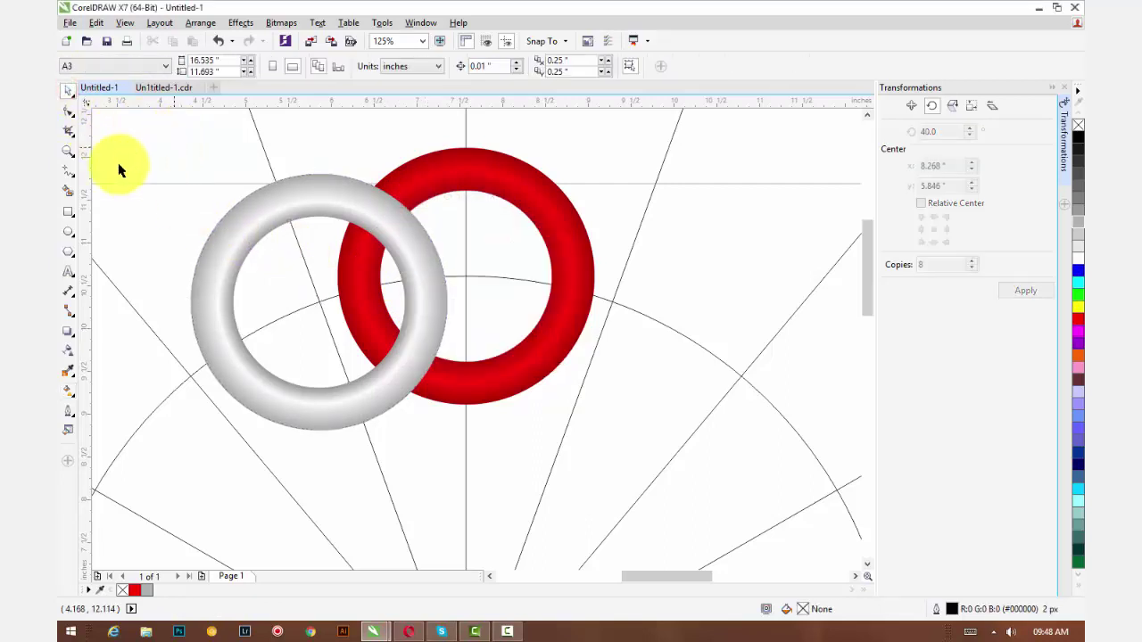
Step: Draw a closed four-sided Bézier shape, about 2.77 by 3.78 inches, around the grey ring's outer half with one side along the rotated guide line
left_click(63, 177)
left_click(72, 178)
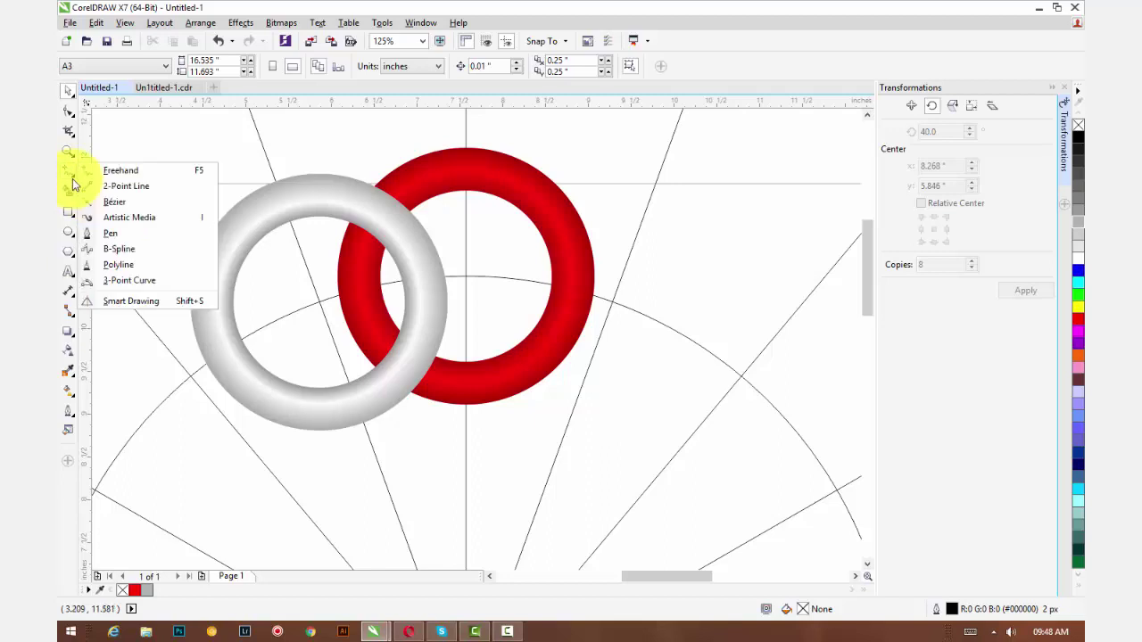
left_click(117, 202)
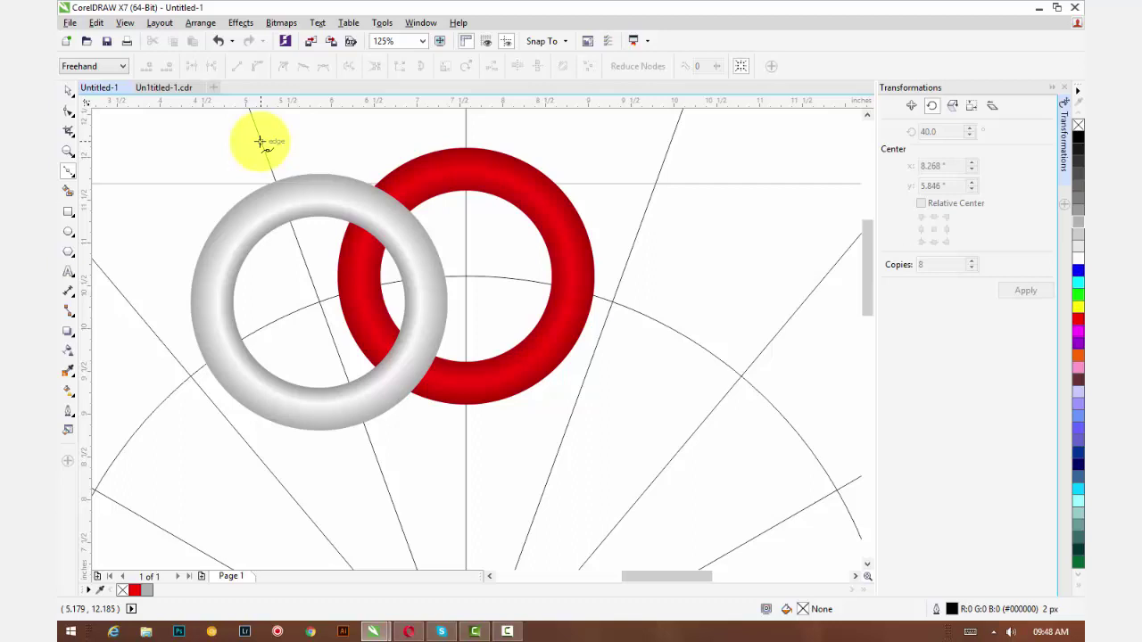
left_click(259, 141)
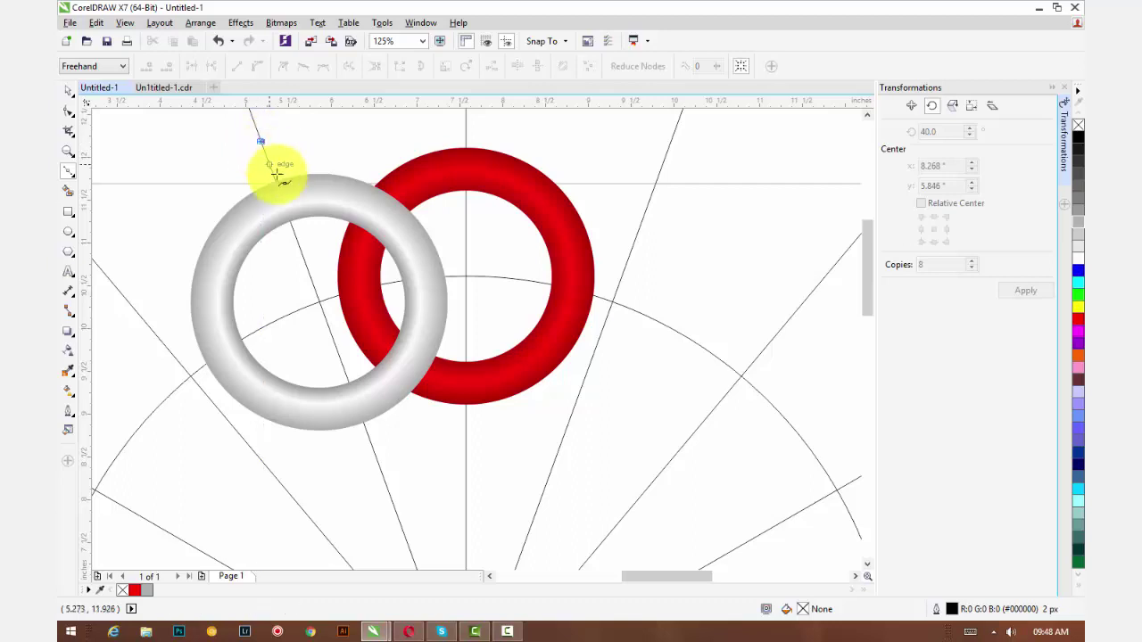
double_click(369, 441)
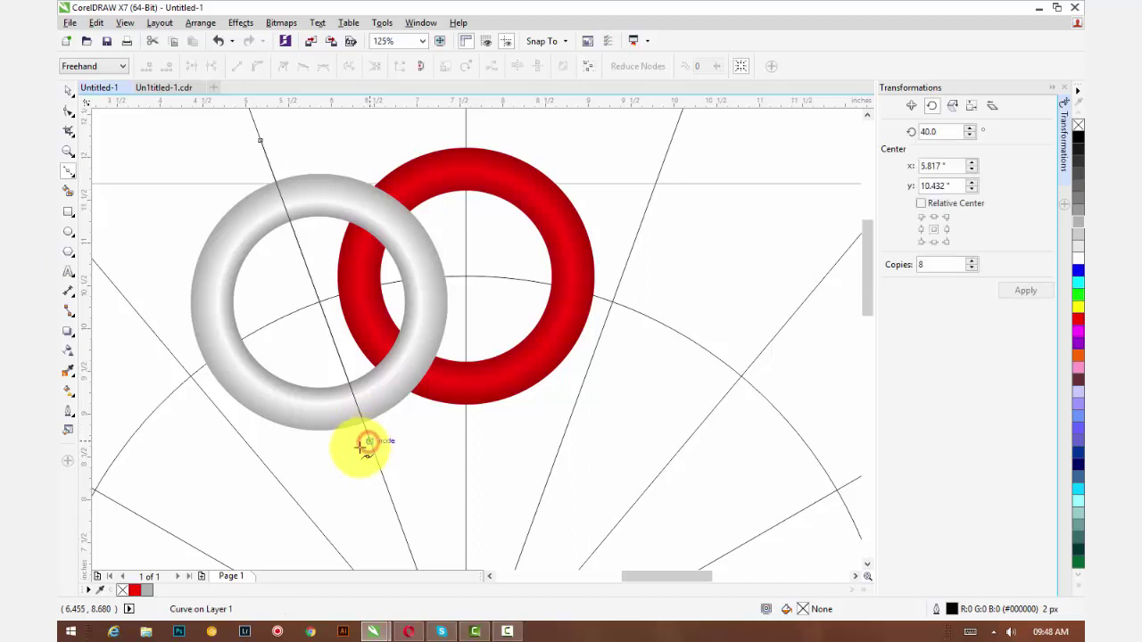
left_click(132, 464)
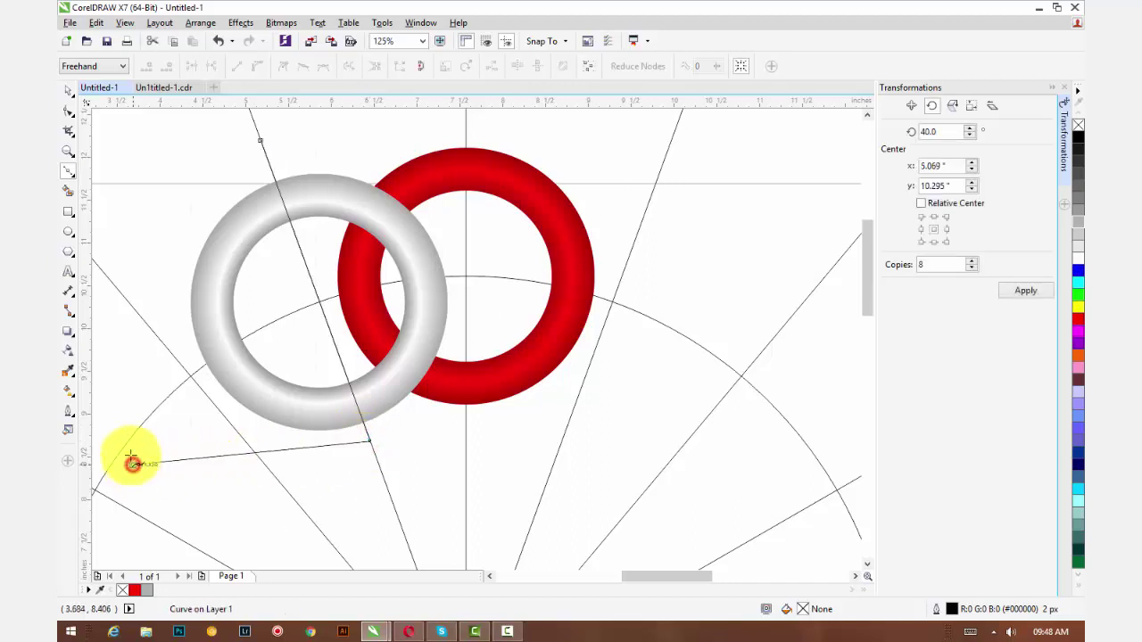
left_click(132, 174)
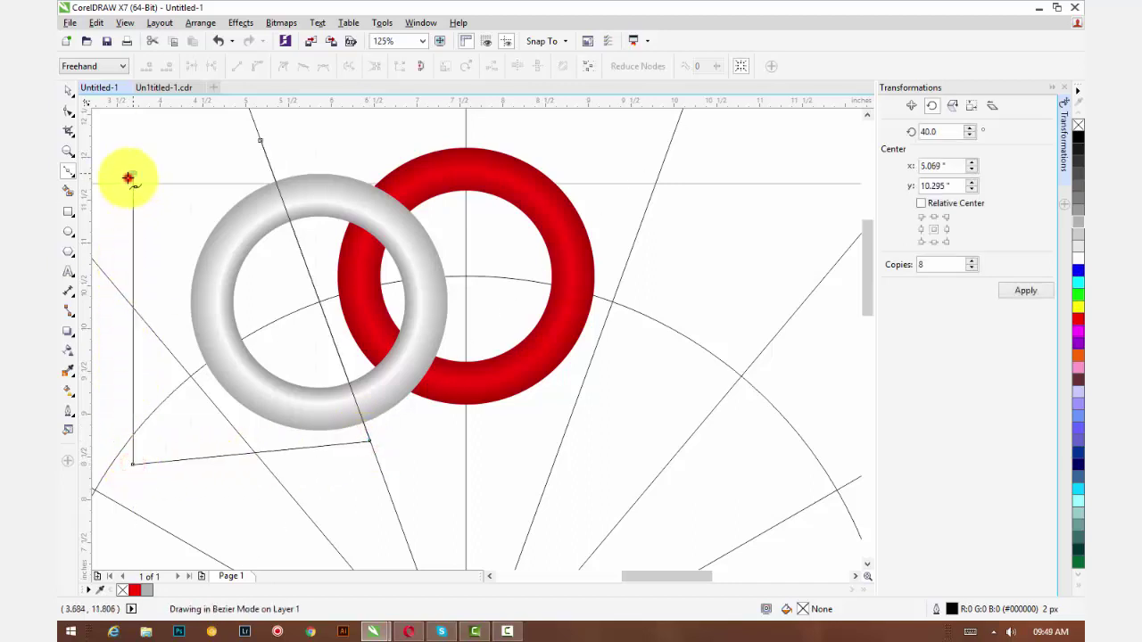
left_click(260, 141)
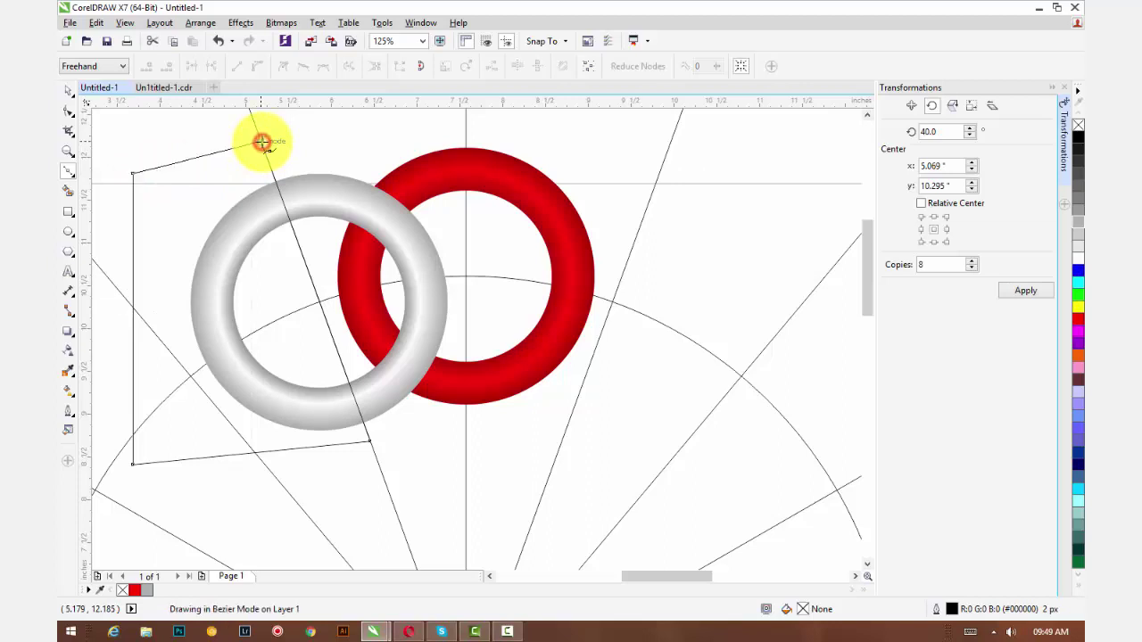
Step: Trim the grey ring with the four-sided shape and delete the shape, leaving the half that overlaps the red ring
left_click(68, 89)
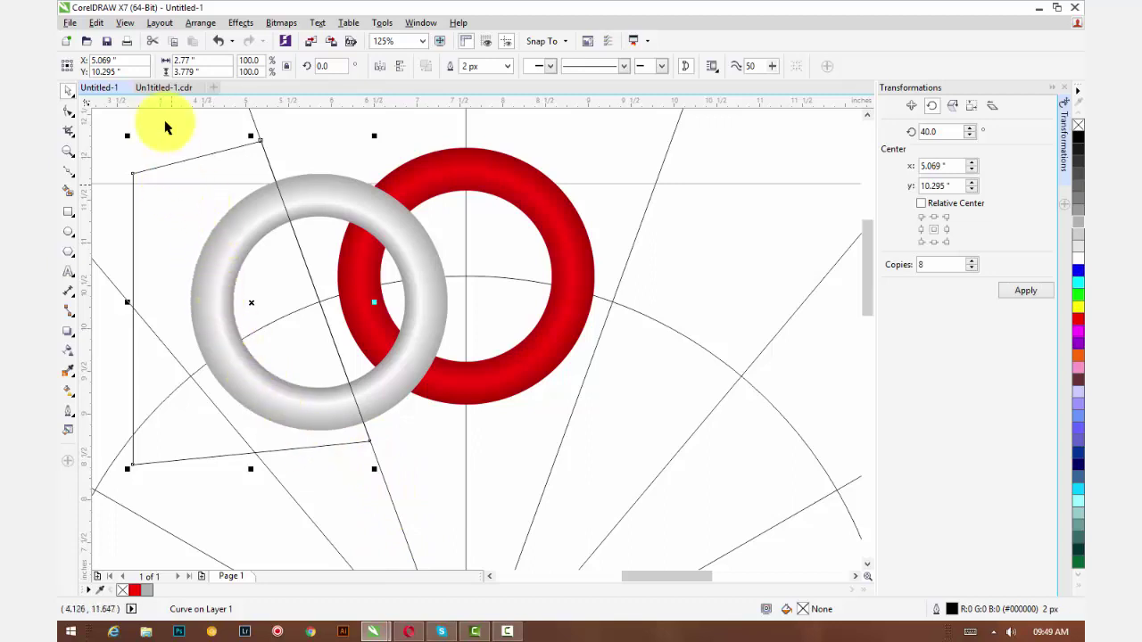
left_click(347, 207, "shift")
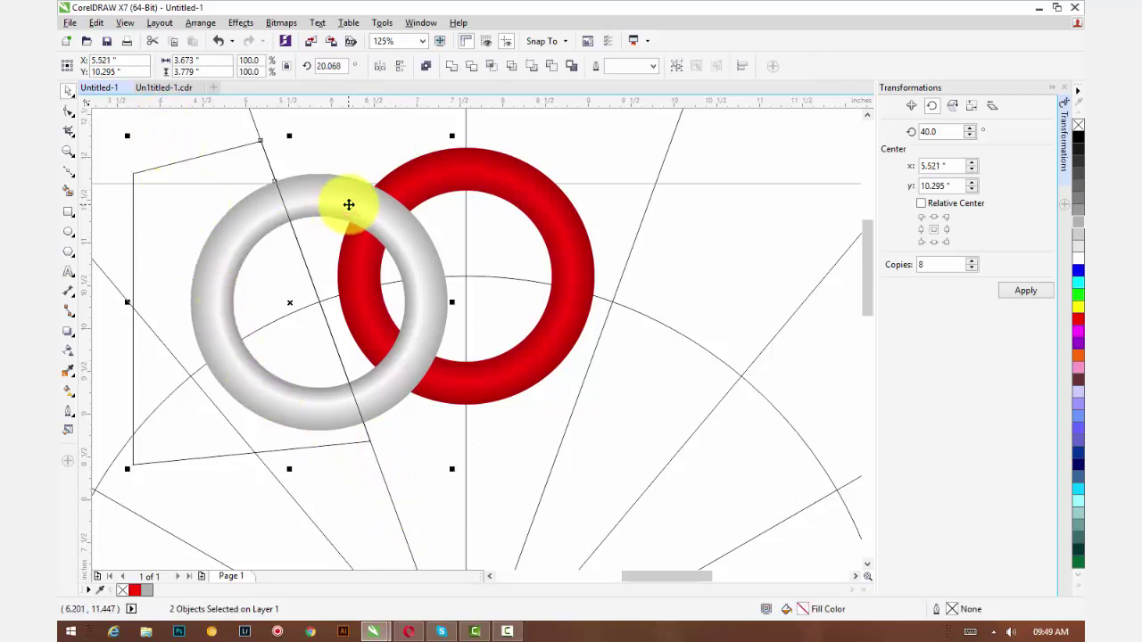
left_click(472, 68)
left_click(196, 254)
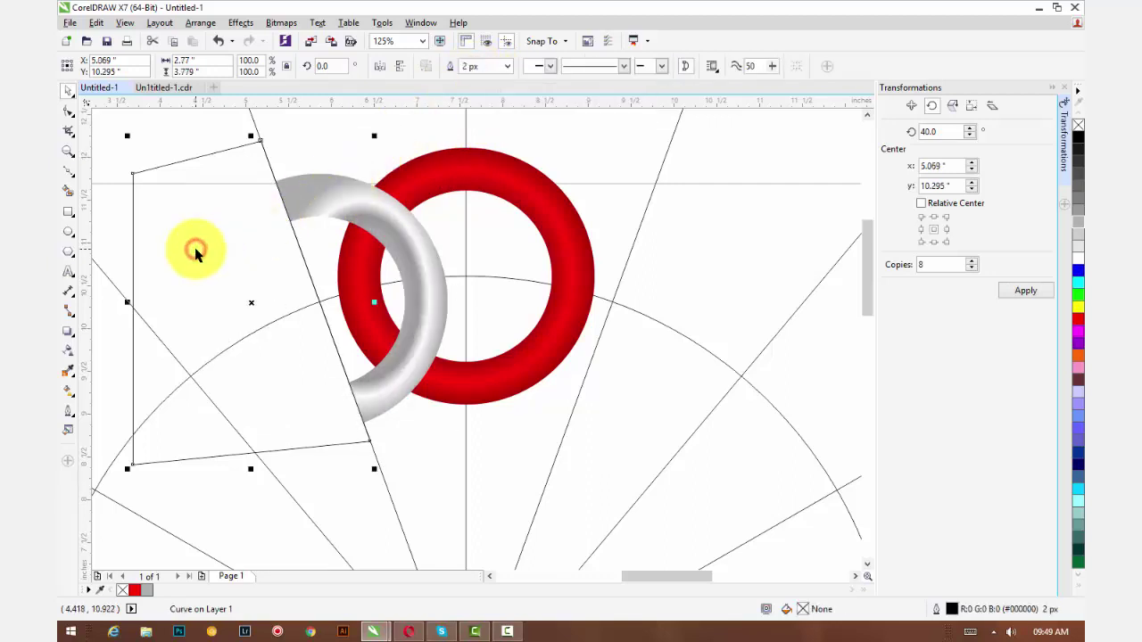
key("Delete")
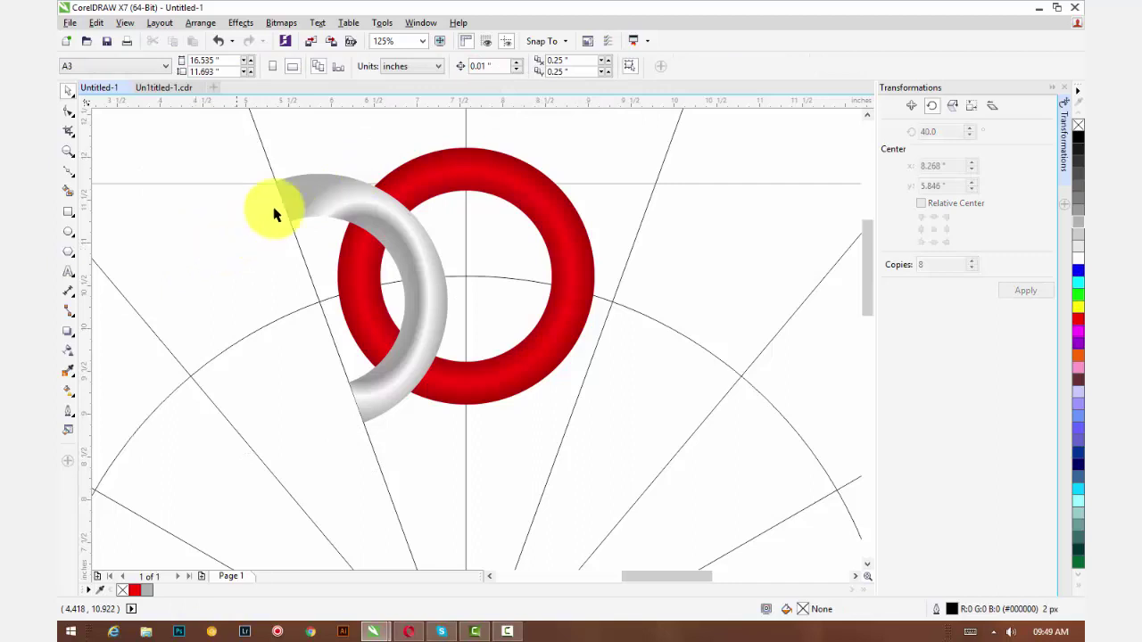
Step: Recentre the half grey ring's elliptical fill on the original ring centre and reshape its ellipse to follow the outer edge
left_click(337, 201)
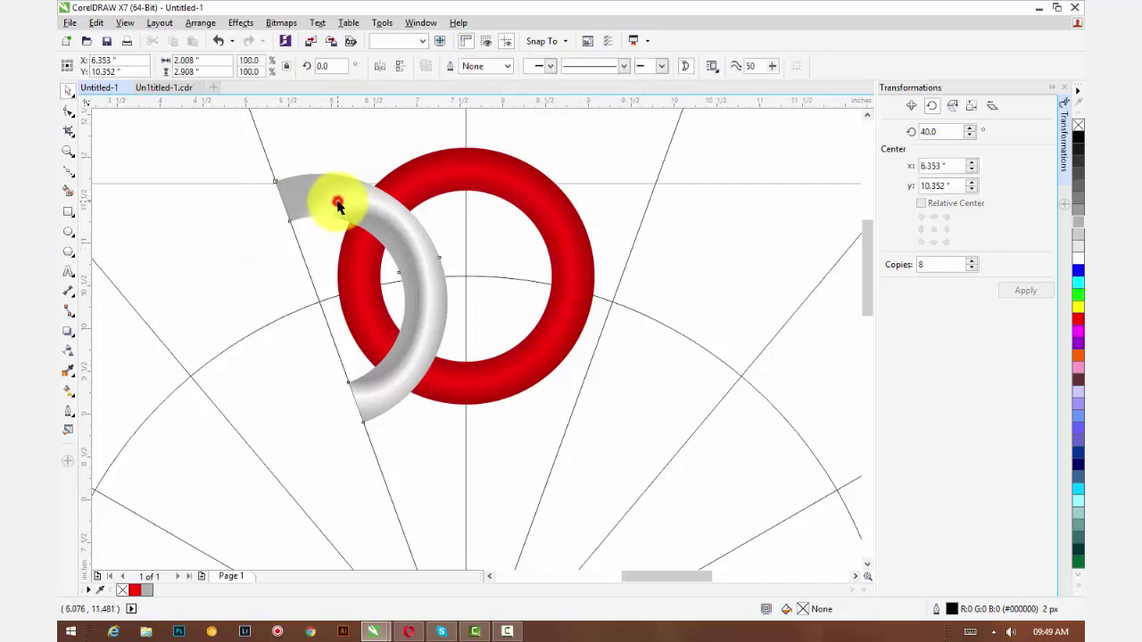
left_click(68, 391)
left_click_drag(376, 299, 319, 304)
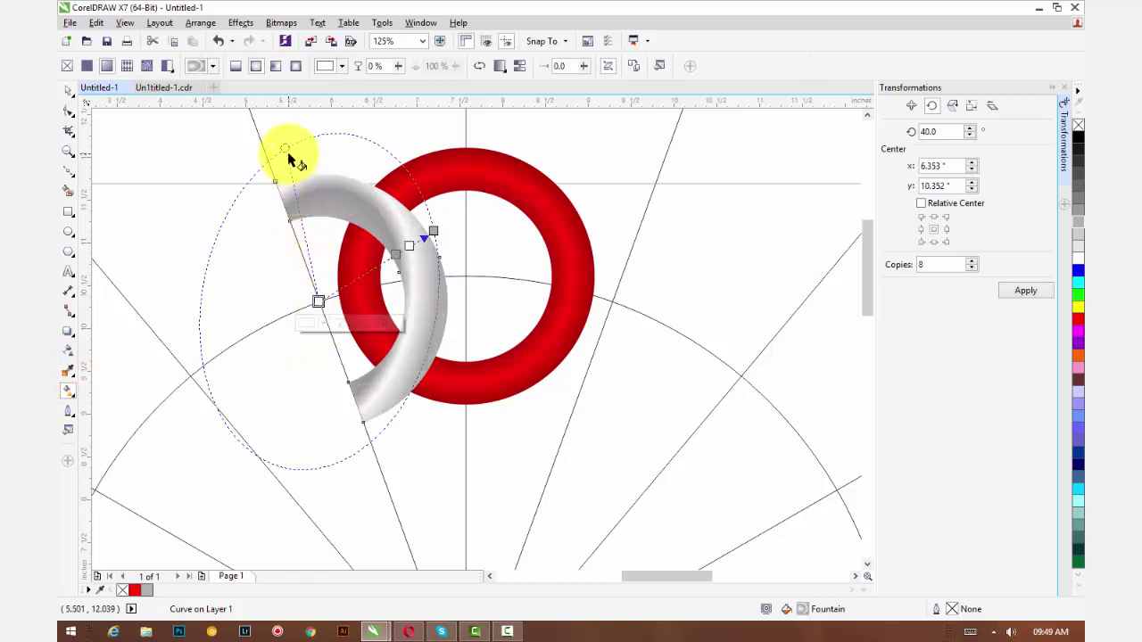
mouse_move(282, 144)
left_mouse_down()
mouse_move(279, 180)
mouse_move(251, 194)
left_mouse_up()
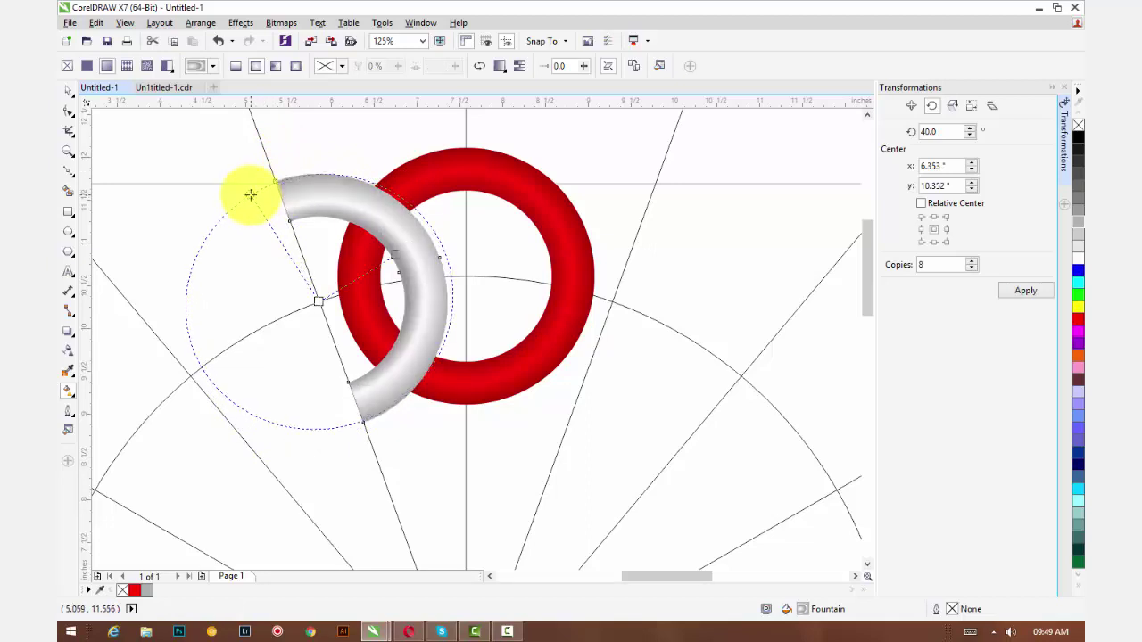
Step: Fine-tune the centre, end and width of the half grey ring's elliptical fill so the shading follows the ring evenly
left_click(431, 229)
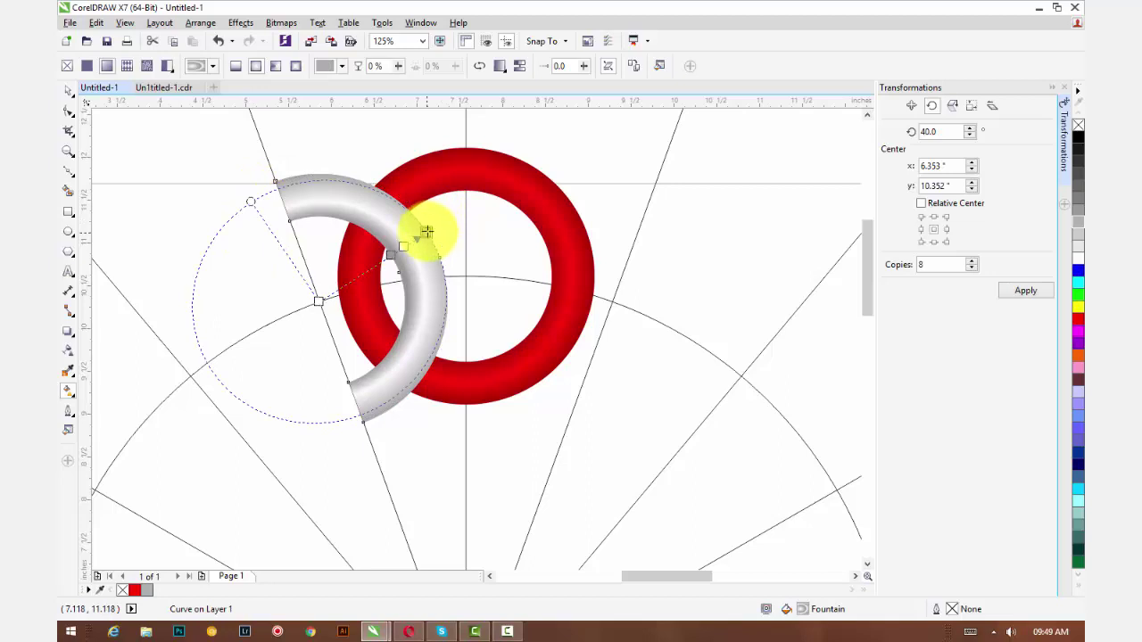
mouse_move(427, 231)
left_mouse_down()
mouse_move(288, 216)
mouse_move(242, 195)
left_mouse_up()
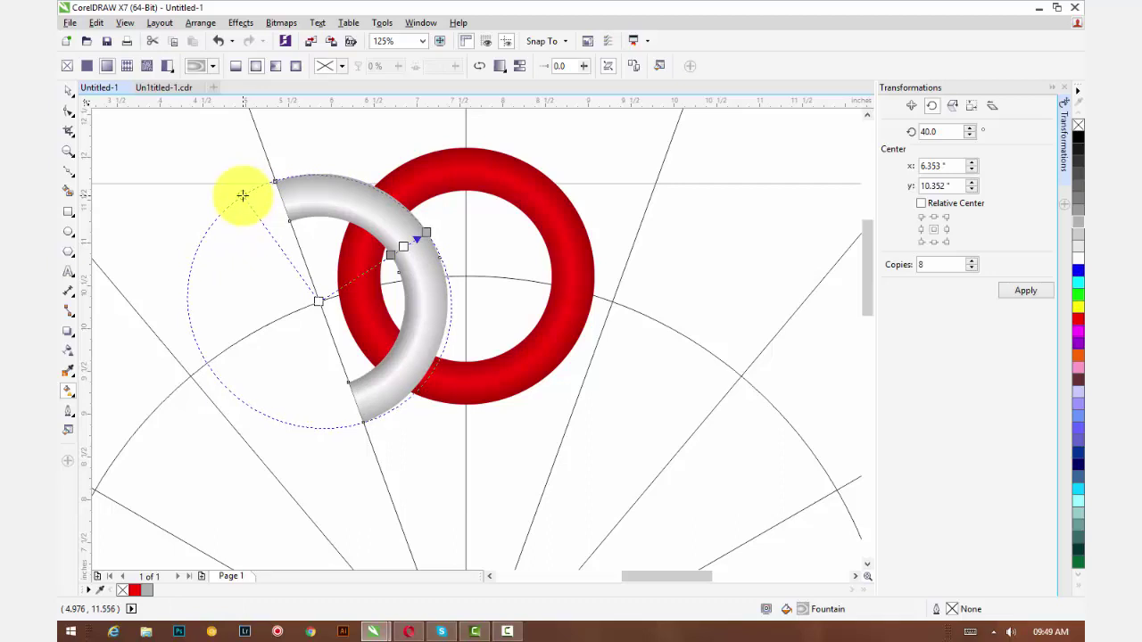
left_click_drag(243, 194, 247, 193)
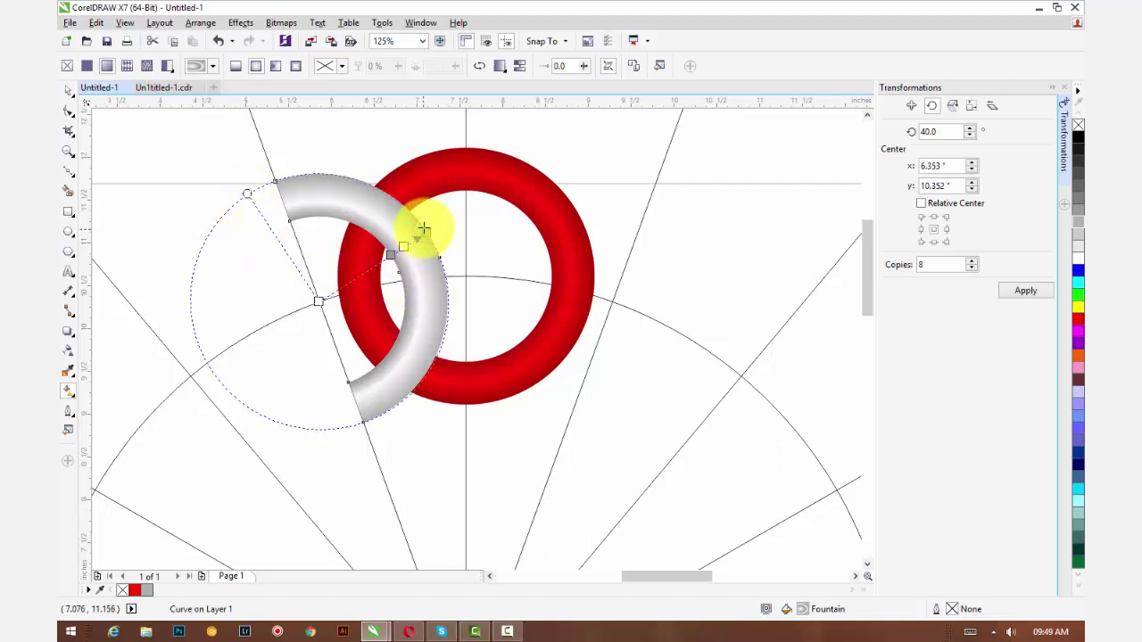
left_click(422, 229)
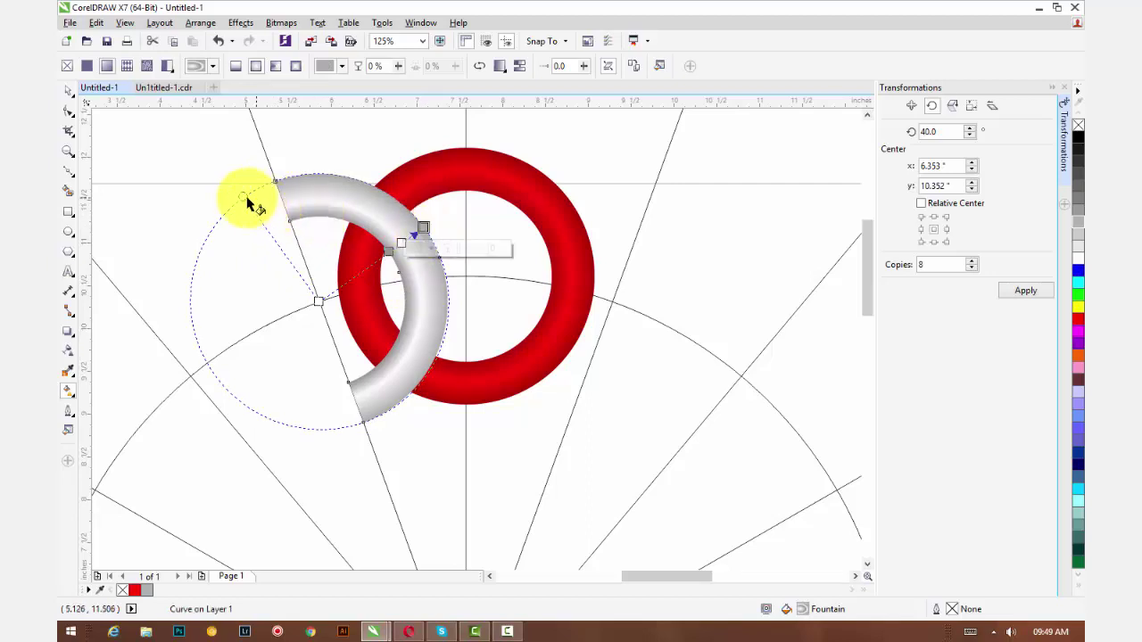
left_click_drag(244, 198, 235, 203)
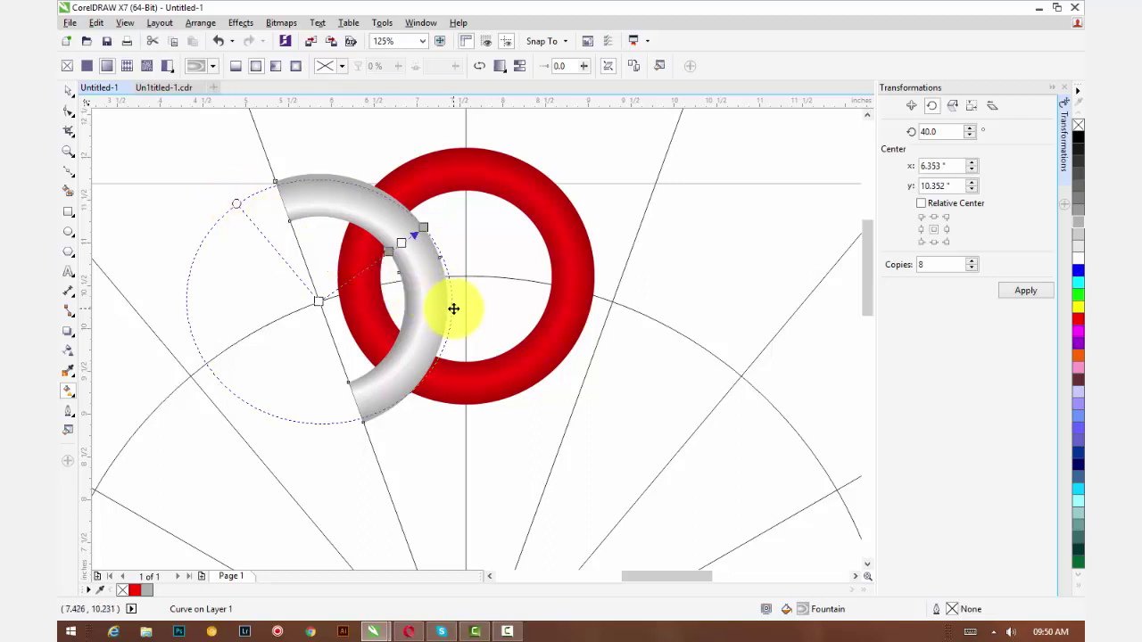
left_click_drag(453, 309, 451, 308)
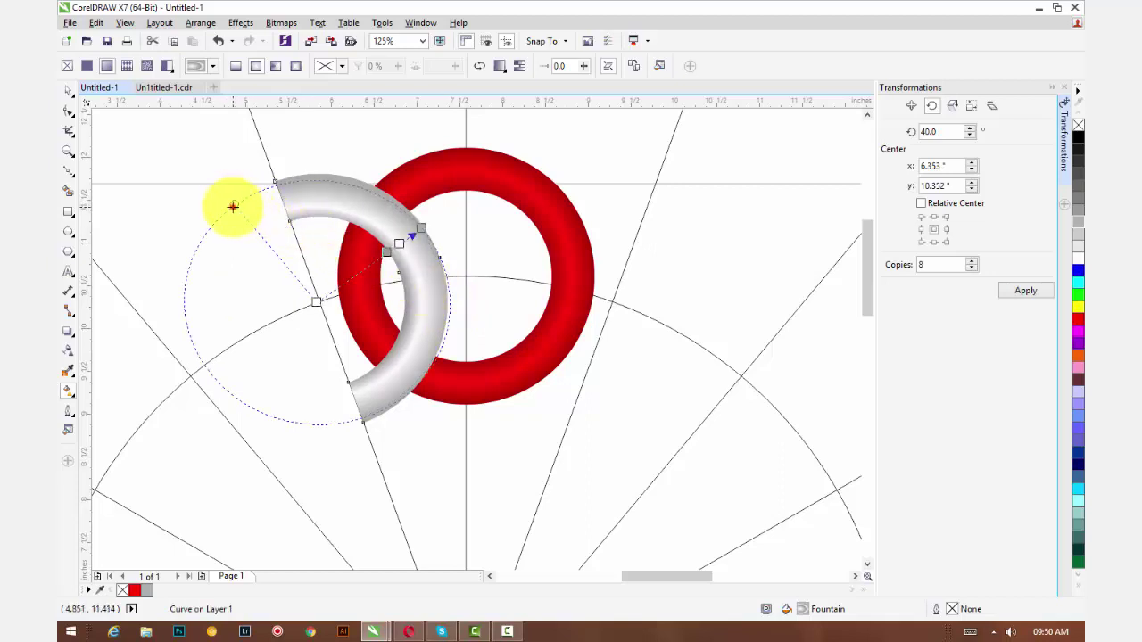
left_click_drag(232, 206, 240, 197)
left_click(69, 90)
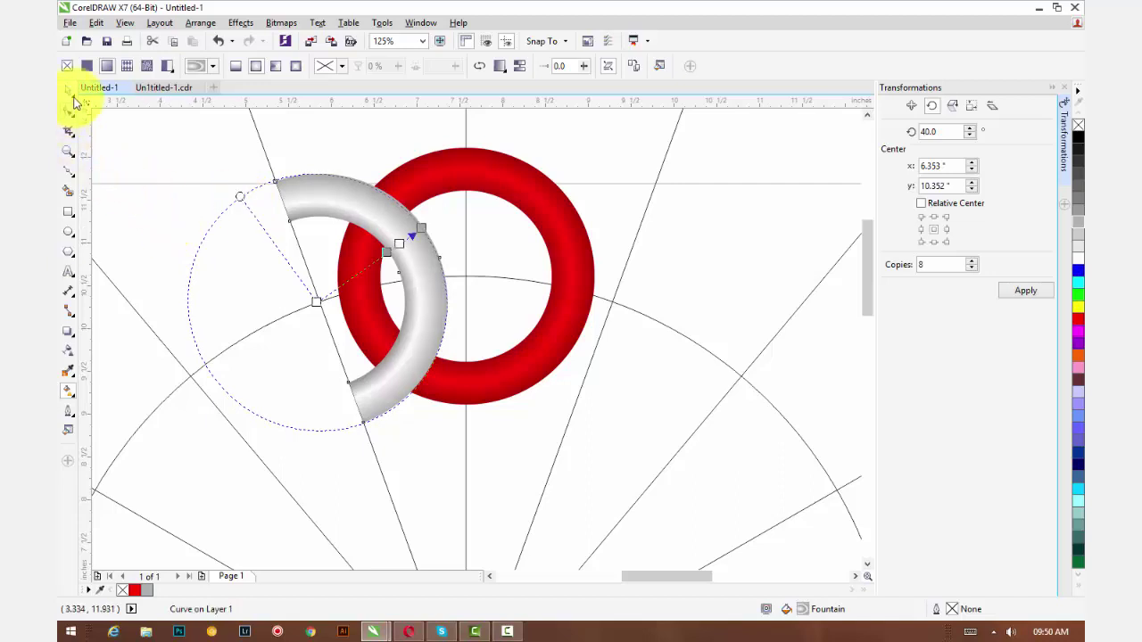
left_click(119, 111)
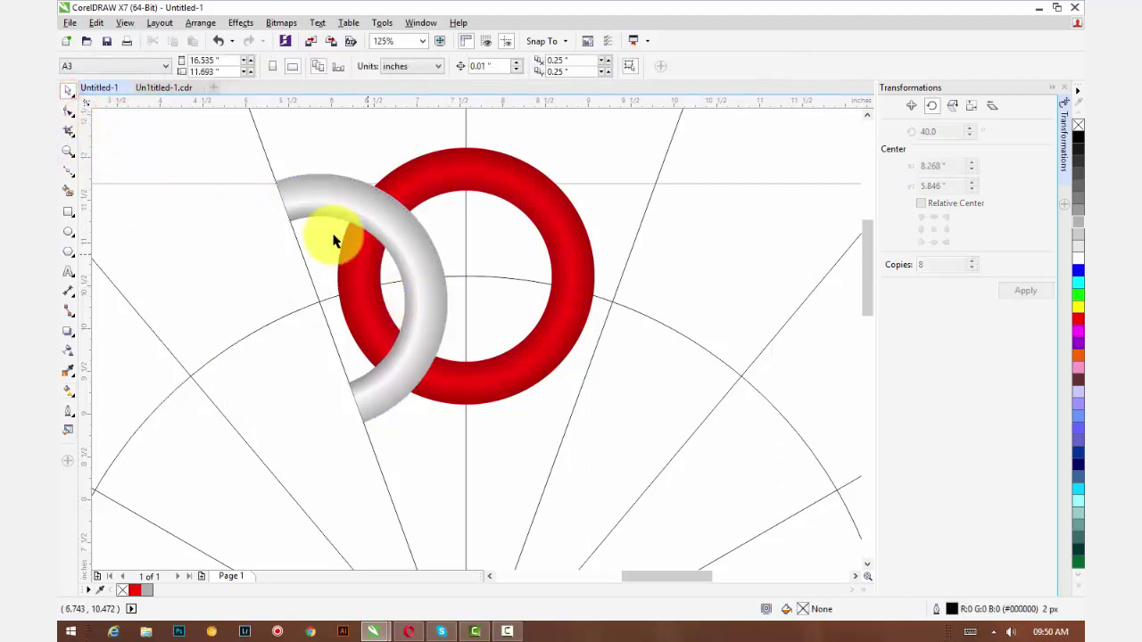
Step: Intersect the red ring with the half grey ring and delete the lower of the two overlap pieces
left_click(487, 187)
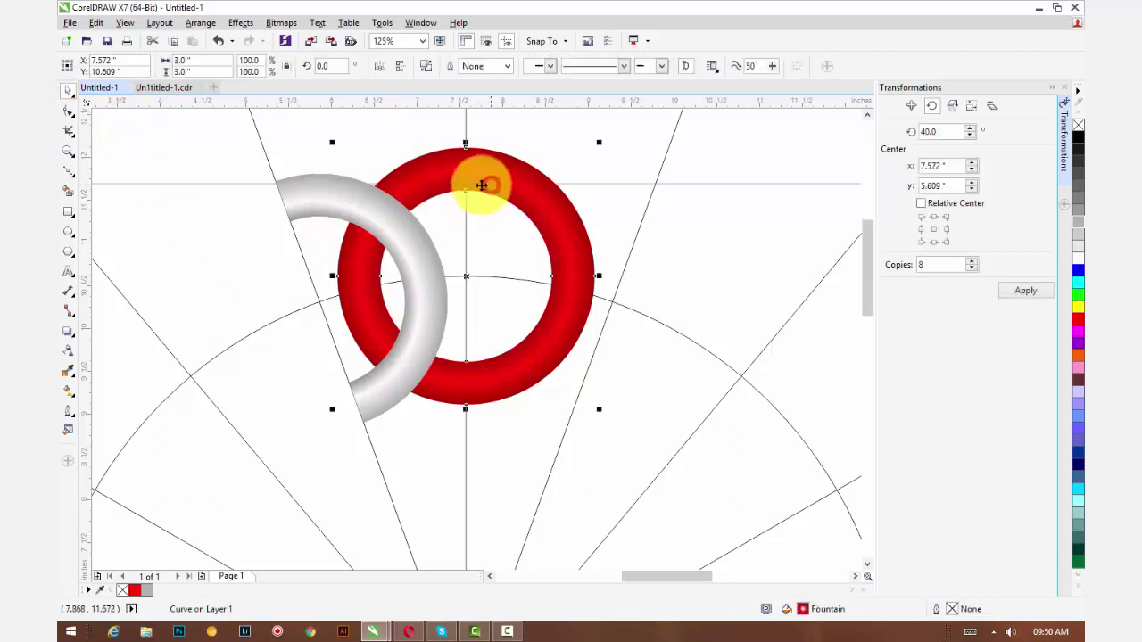
left_click(311, 205, "shift")
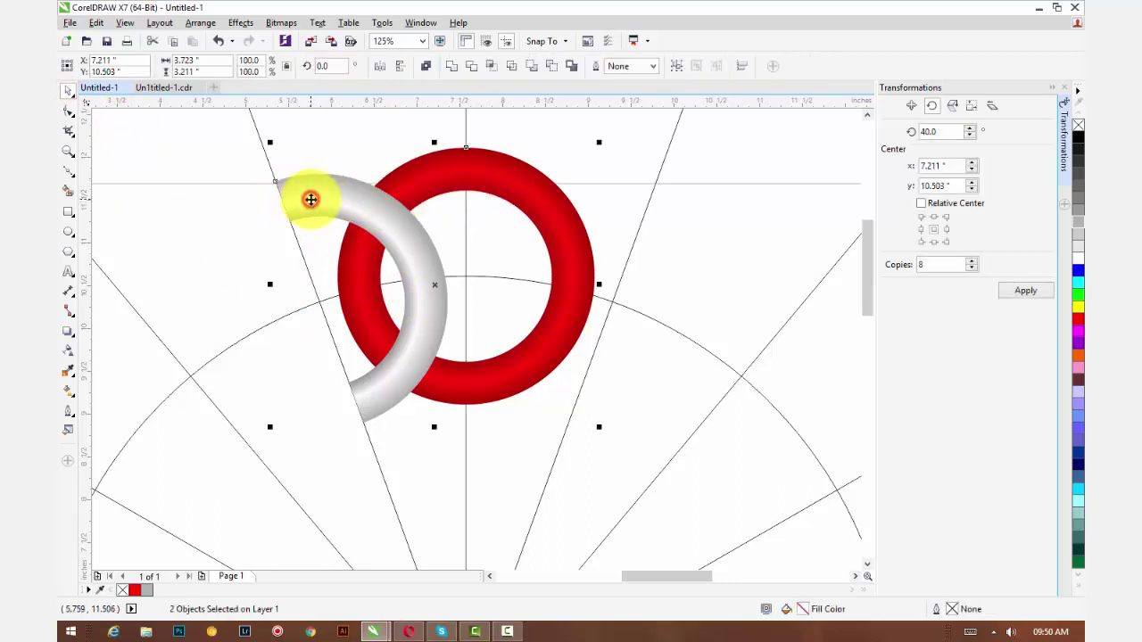
left_click(494, 71)
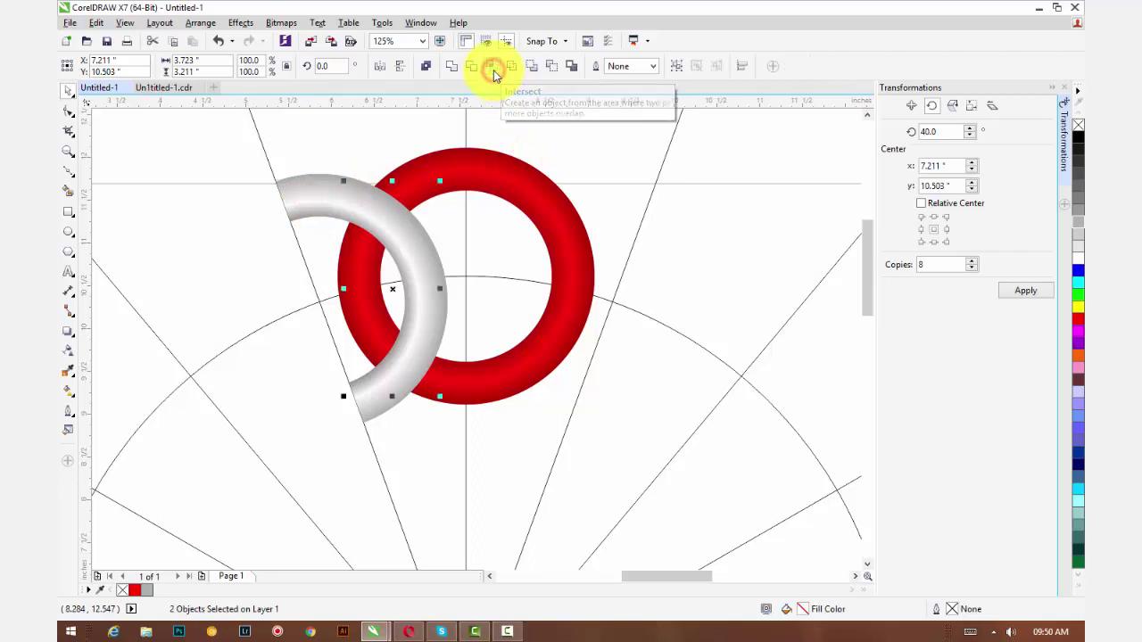
left_click(69, 112)
left_click_drag(357, 443, 352, 432)
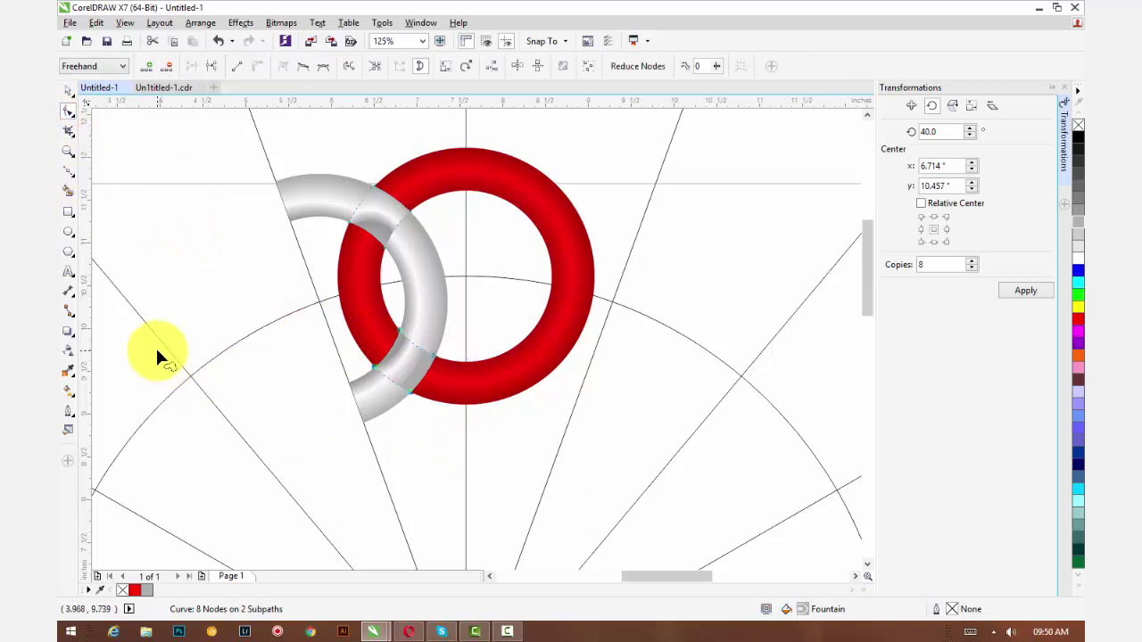
key("Delete")
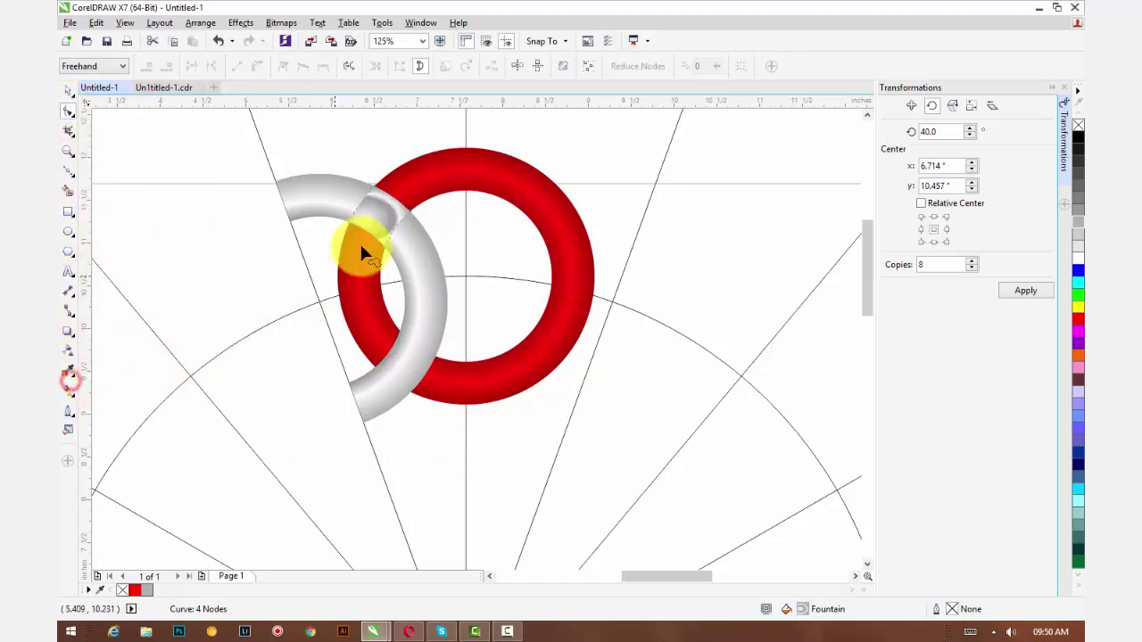
Step: Recentre the upper overlap piece's elliptical fill on the grey ring's centre and reshape its ellipse to follow the ring's outer edge
left_click(69, 91)
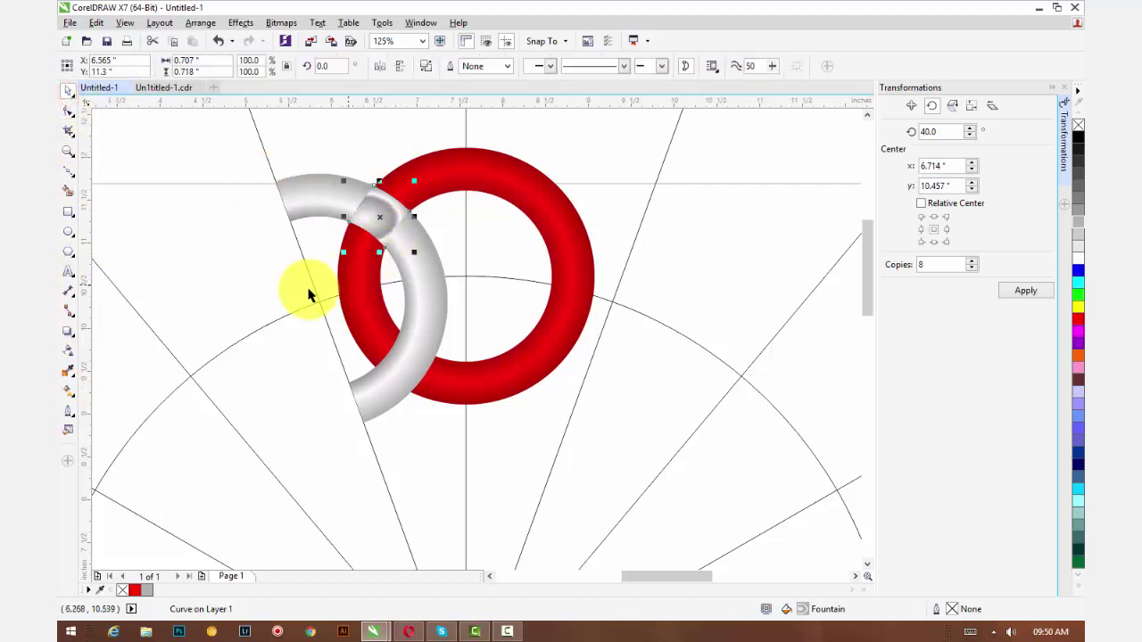
left_click(72, 399)
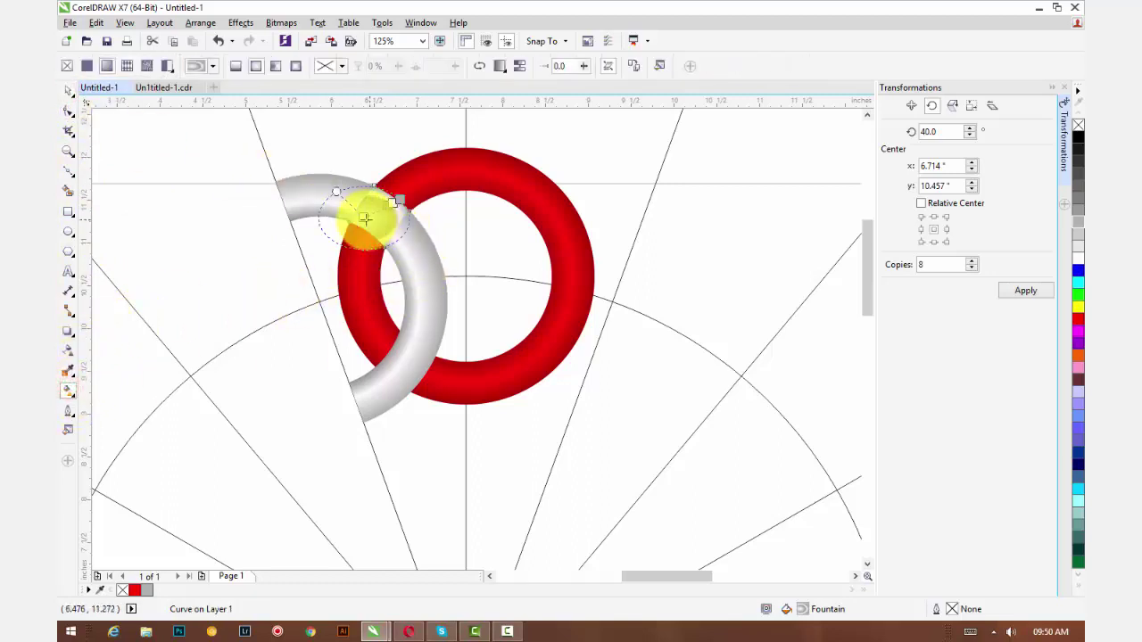
left_click_drag(321, 292, 318, 302)
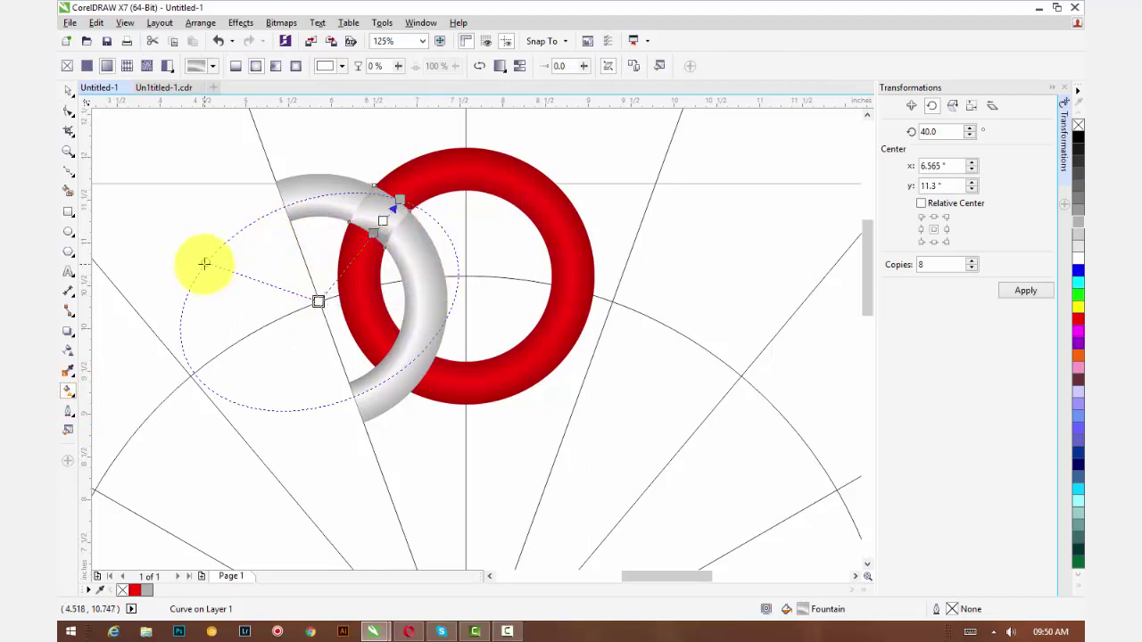
mouse_move(204, 264)
left_mouse_down()
mouse_move(198, 222)
mouse_move(402, 224)
mouse_move(377, 224)
left_mouse_up()
scroll(377, 224, "up", 3)
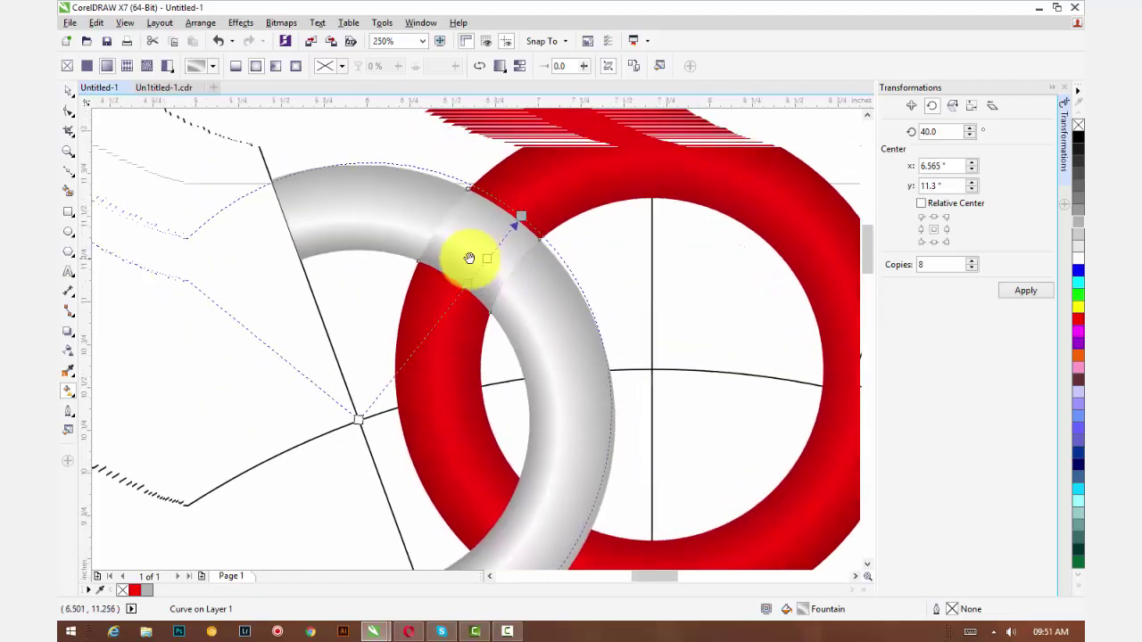
scroll(469, 259, "down", 1)
scroll(297, 331, "down", 2)
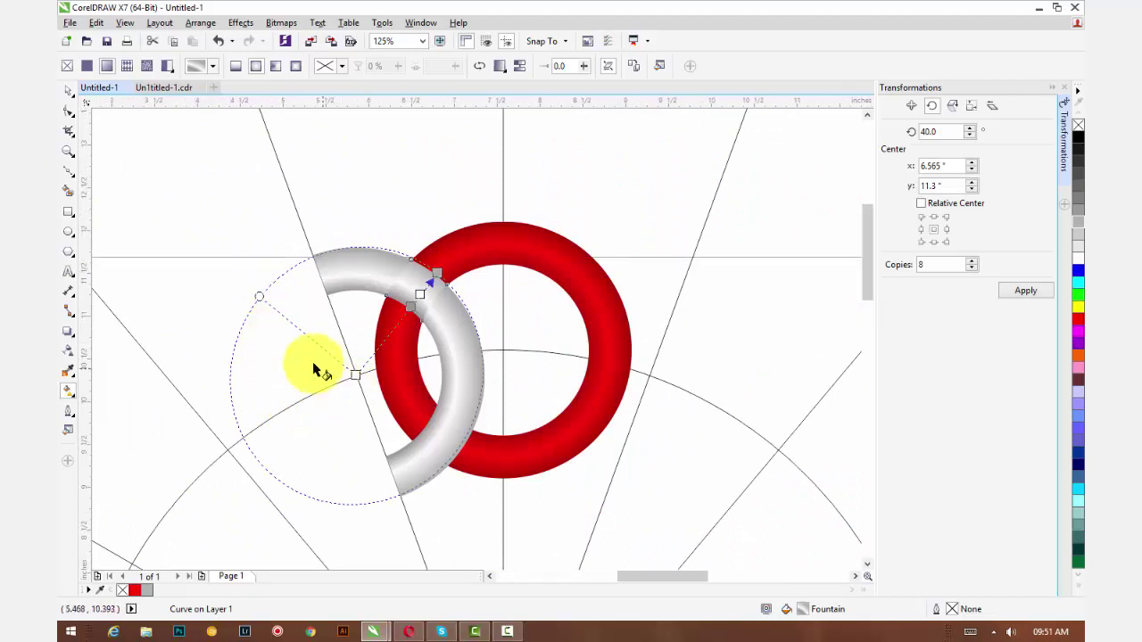
Step: Fine-tune the width and end point of the overlap piece's elliptical fill so its shading lines up with the half grey ring
mouse_move(256, 296)
left_mouse_down()
mouse_move(247, 300)
mouse_move(258, 293)
left_mouse_up()
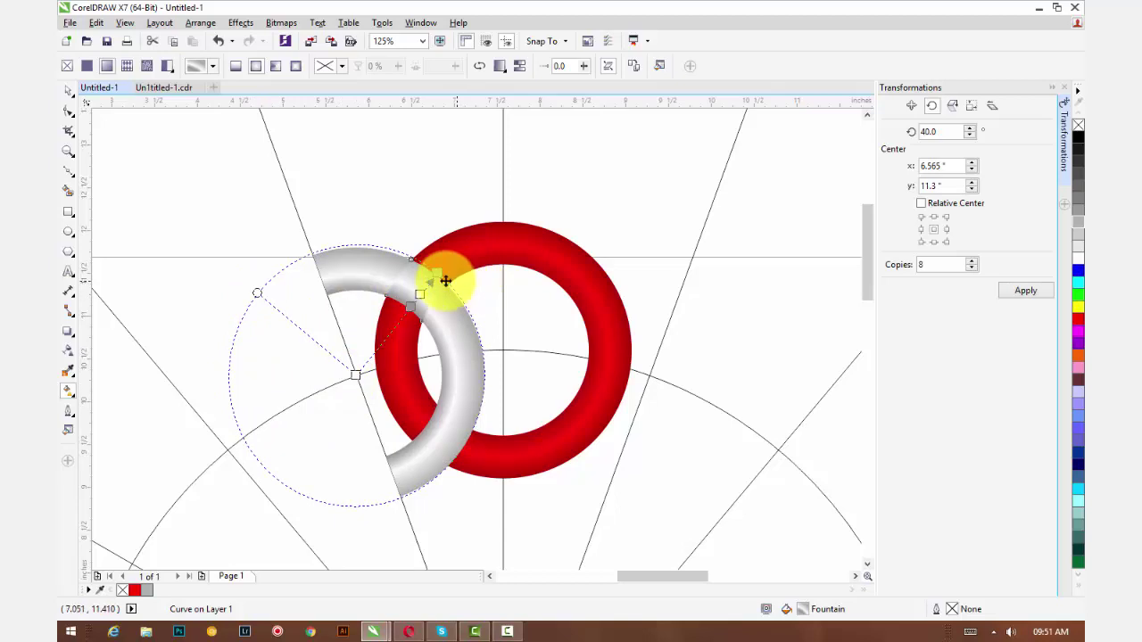
scroll(437, 269, "up", 2)
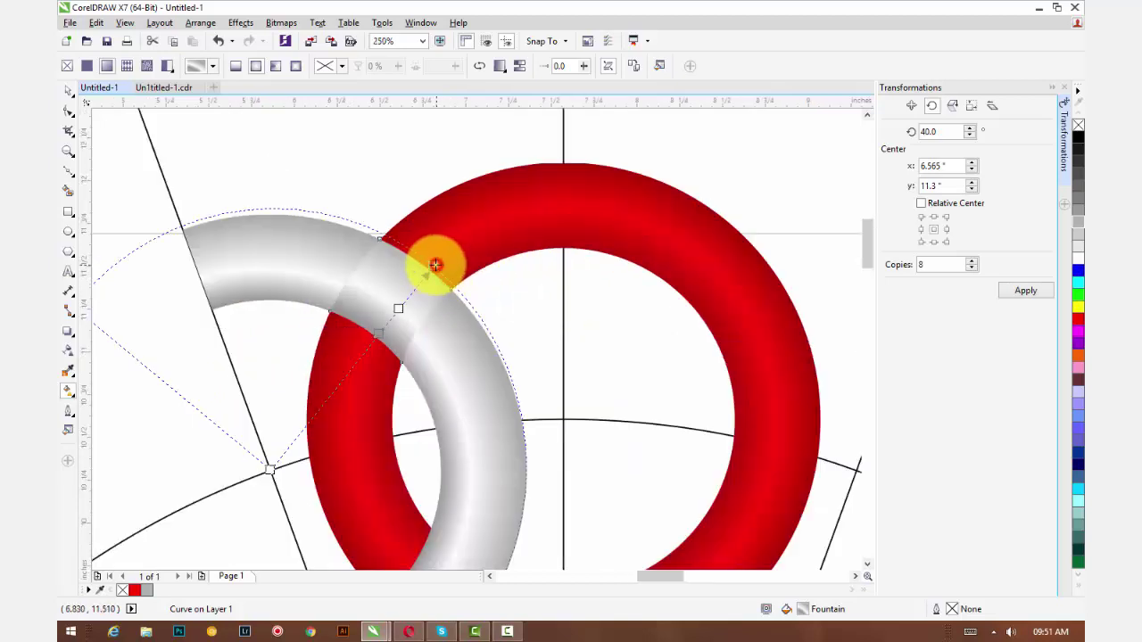
left_click(429, 268)
left_click_drag(429, 267, 375, 335)
scroll(348, 288, "down", 2)
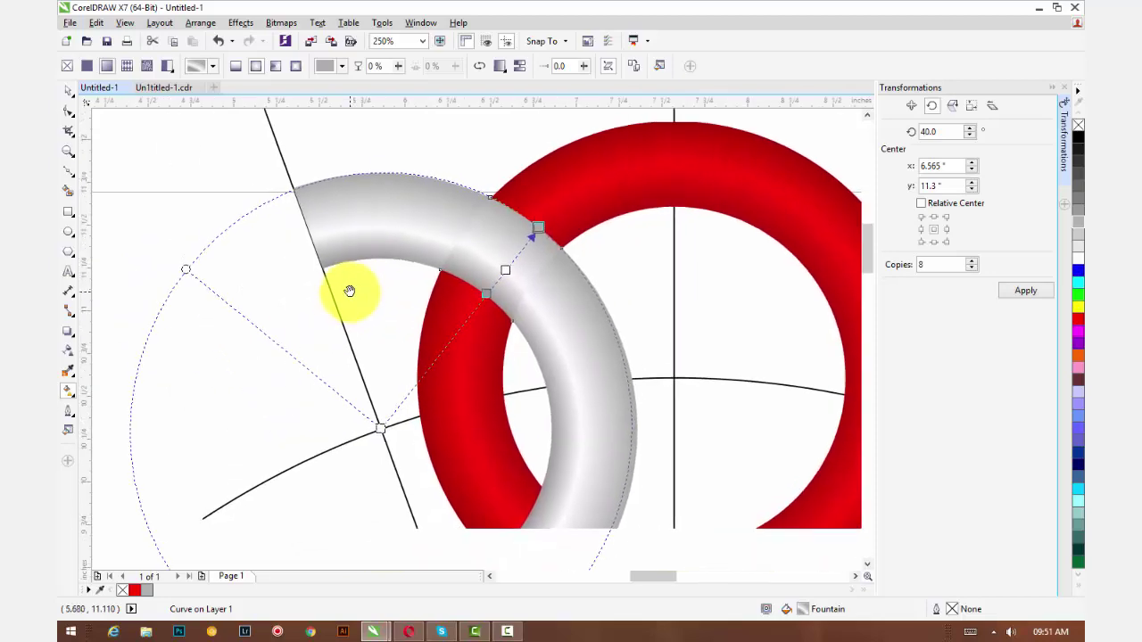
scroll(301, 265, "up", 2)
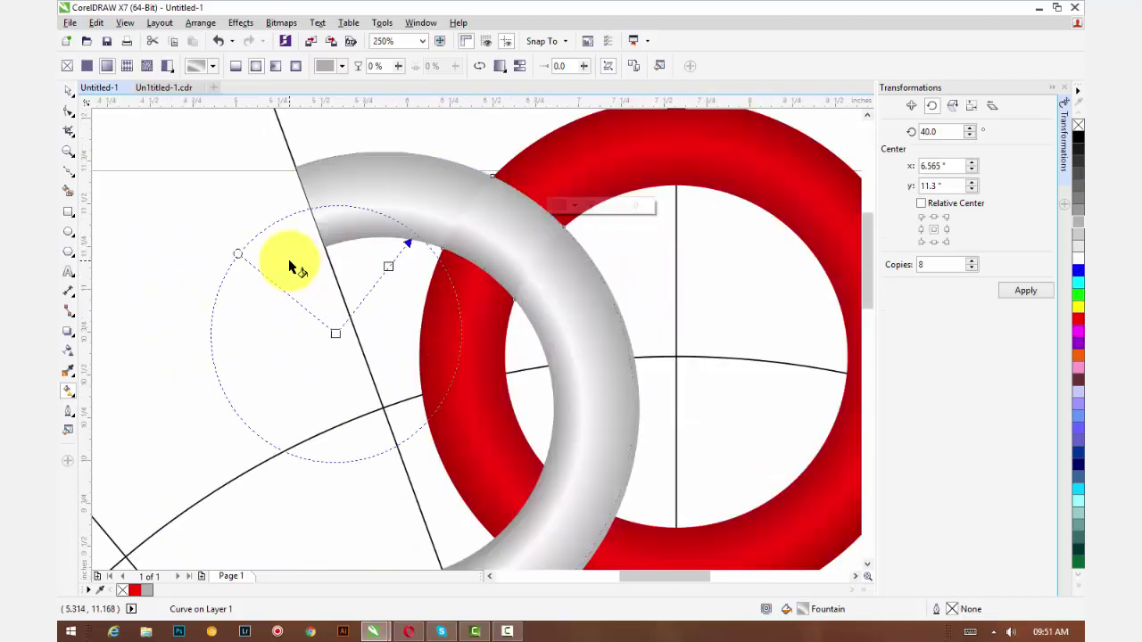
scroll(294, 263, "down", 2)
left_click_drag(237, 256, 235, 258)
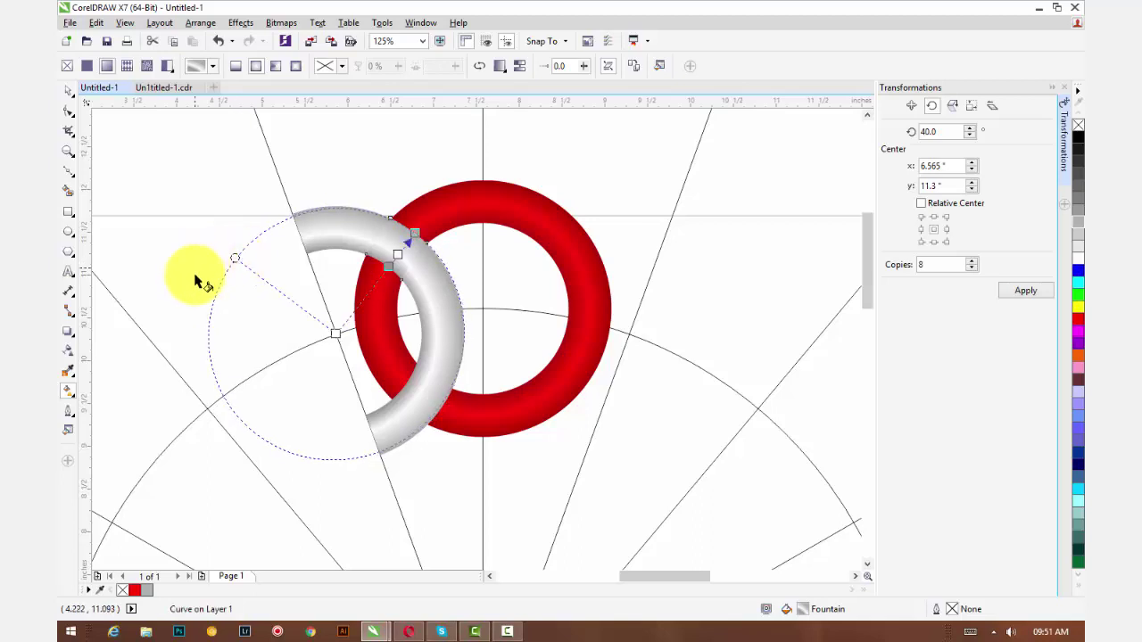
Step: Slightly adjust the ellipse width of the half grey ring's fill and of the overlap piece's fill to match their highlights
left_click_drag(454, 331, 449, 339)
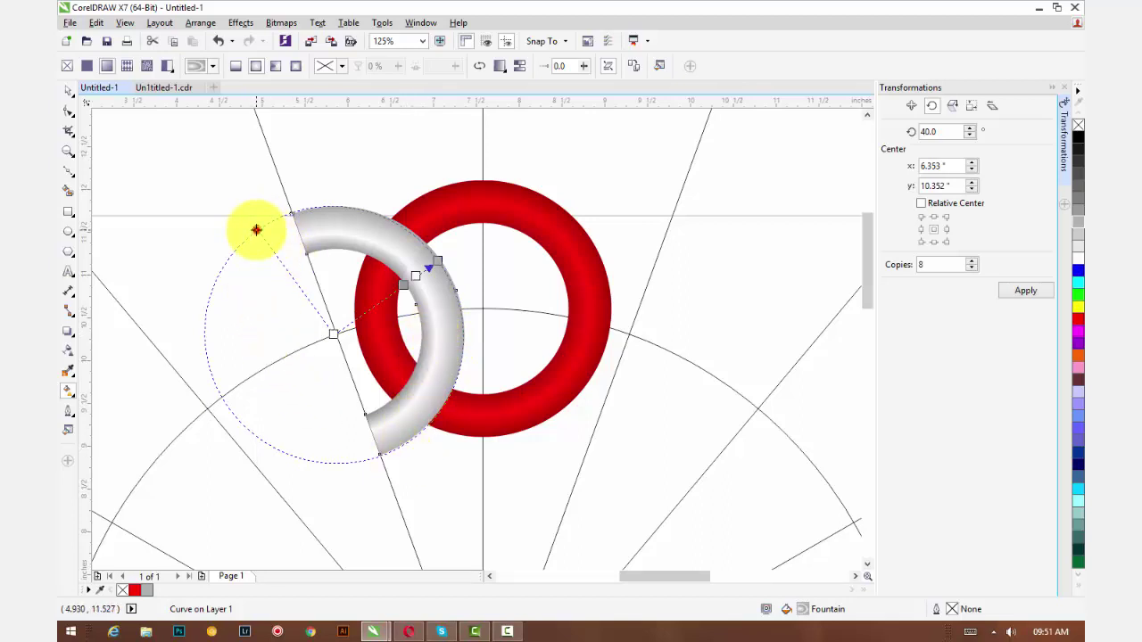
left_click_drag(256, 229, 250, 229)
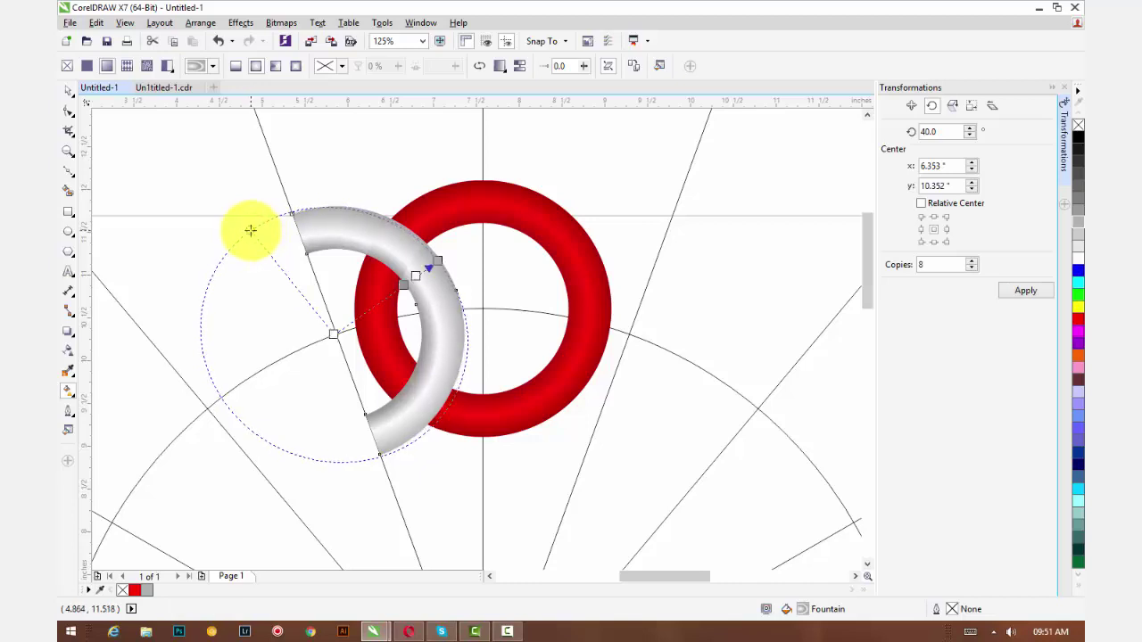
left_click_drag(402, 260, 382, 255)
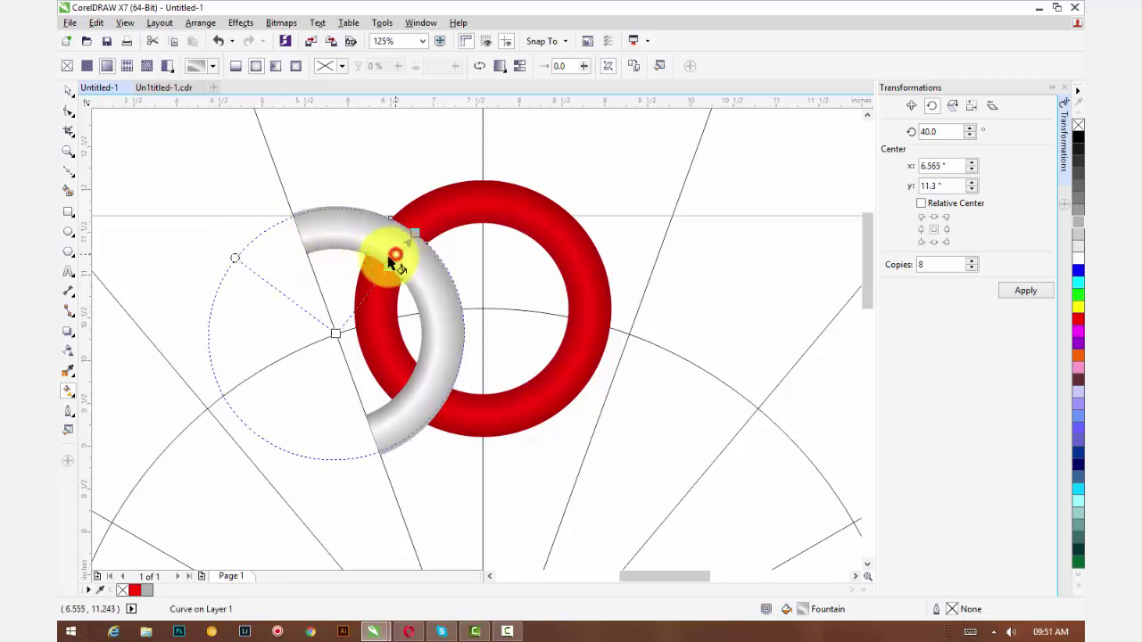
mouse_move(236, 258)
left_mouse_down()
mouse_move(232, 245)
mouse_move(234, 256)
left_mouse_up()
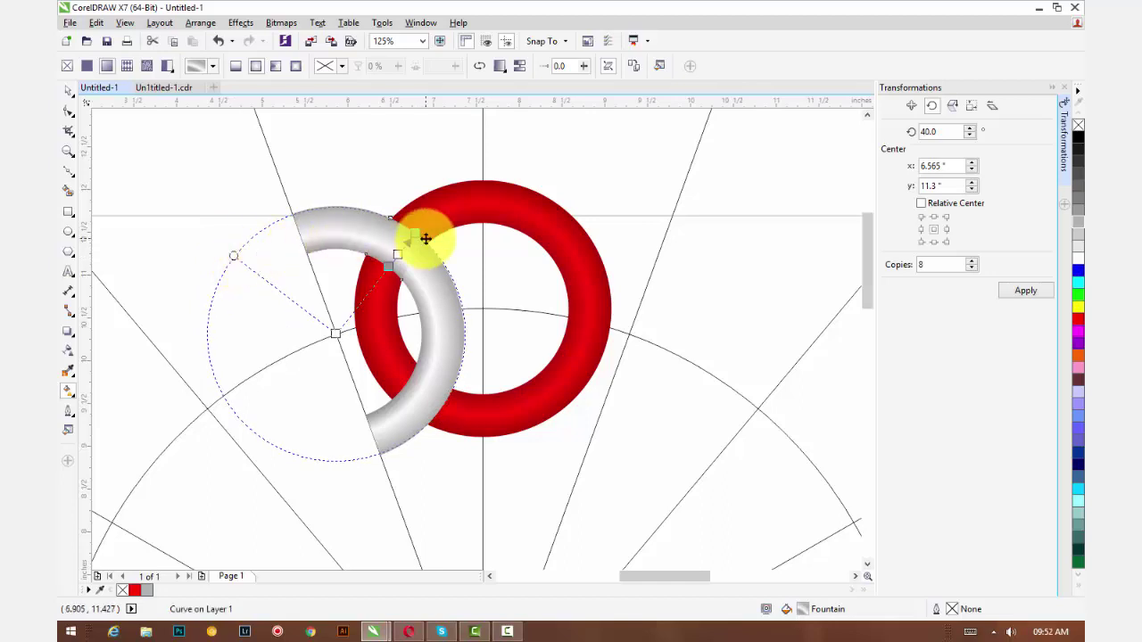
Step: Nudge the outer grey end of the overlap piece's elliptical fill slightly inward to blend with the neighbouring ring shading
scroll(420, 247, "up", 2)
left_click(405, 228)
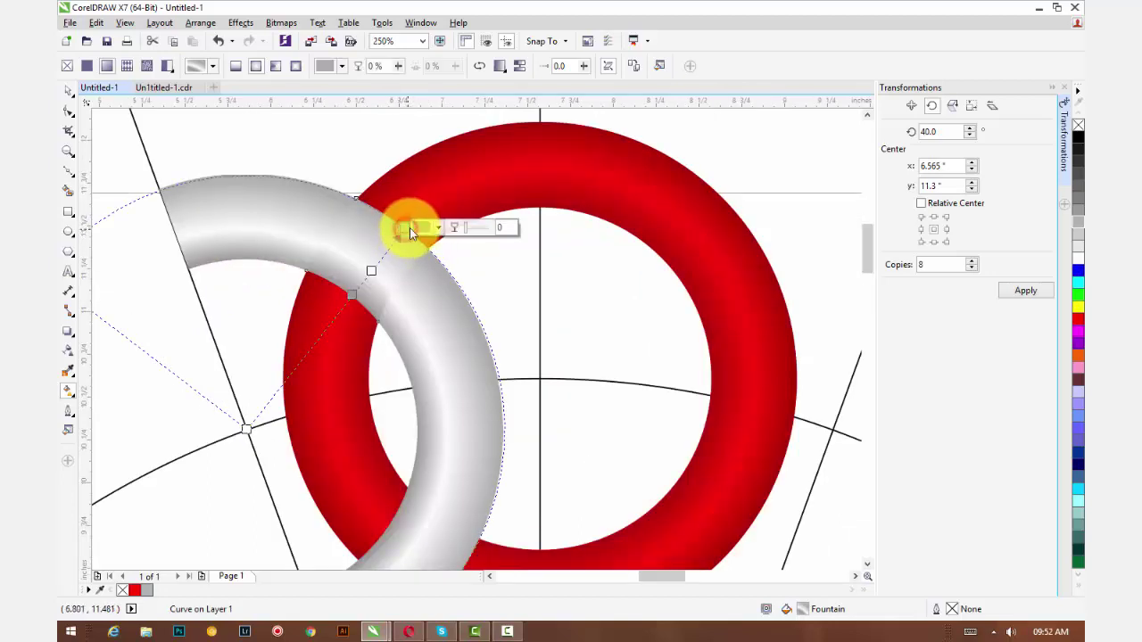
left_click_drag(402, 228, 402, 231)
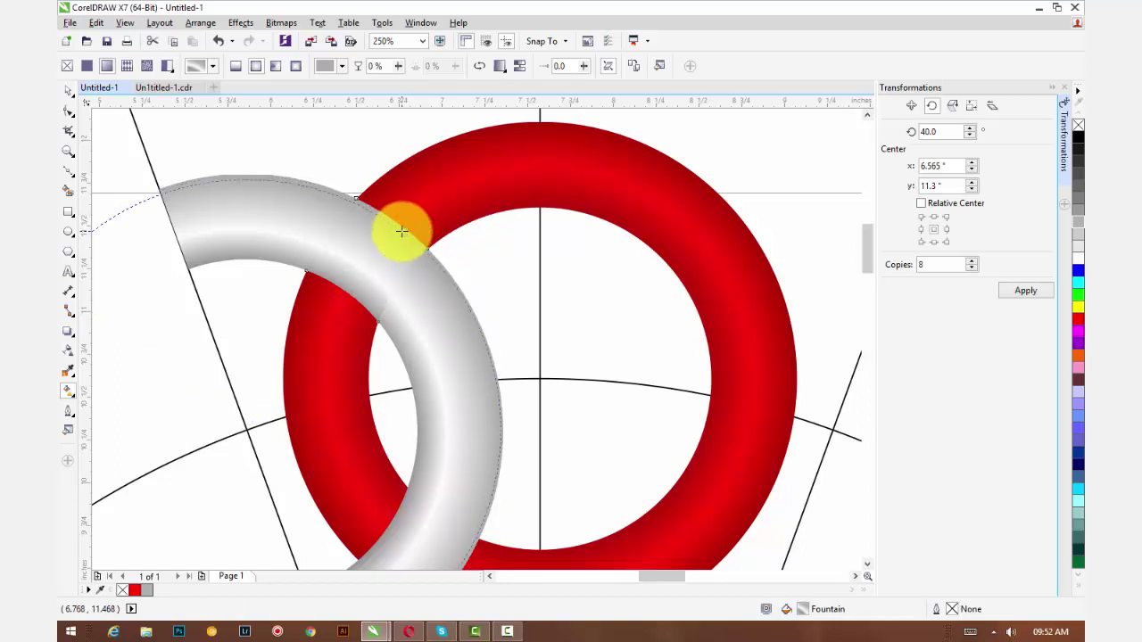
scroll(317, 169, "down", 2)
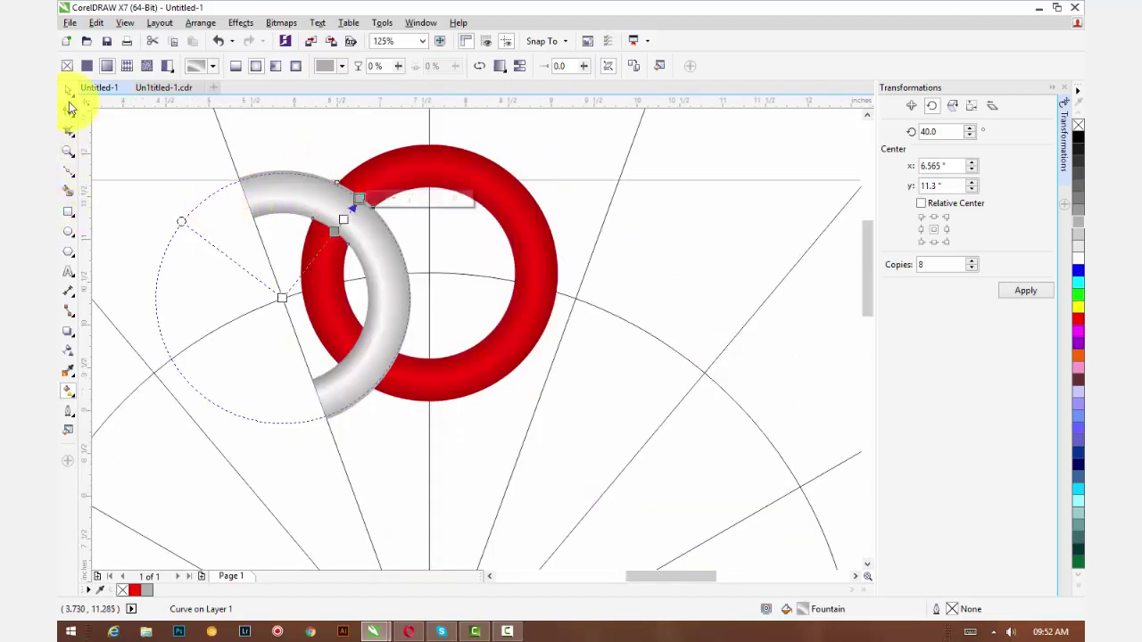
Step: Place the half grey ring behind the red ring, keeping the upper overlap piece in front
left_click(68, 90)
left_click(119, 121)
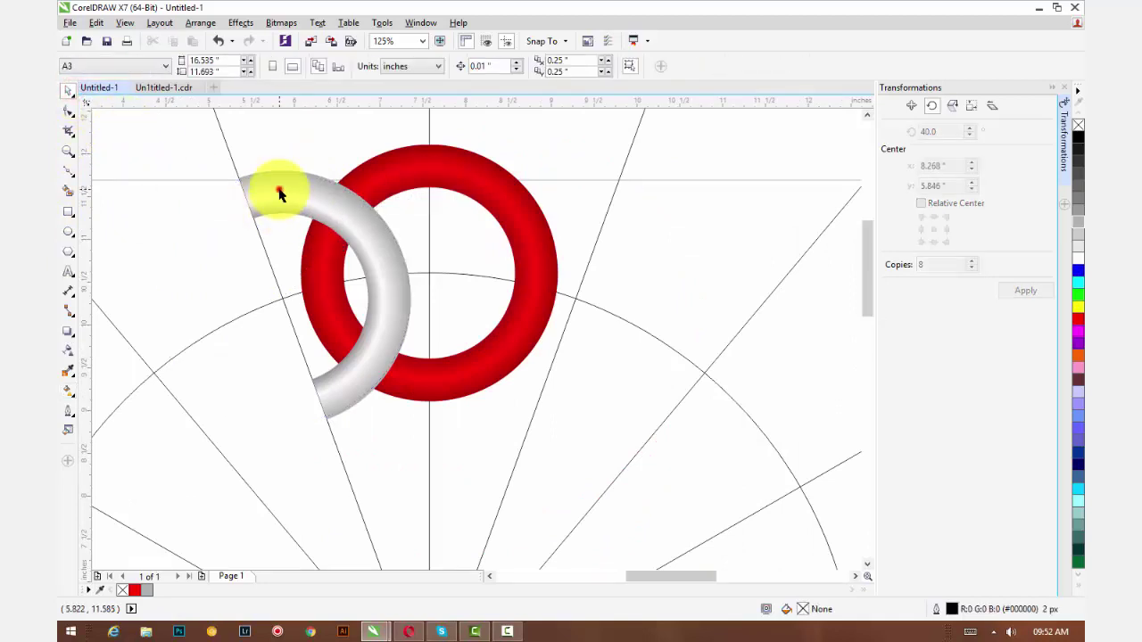
left_click(279, 194)
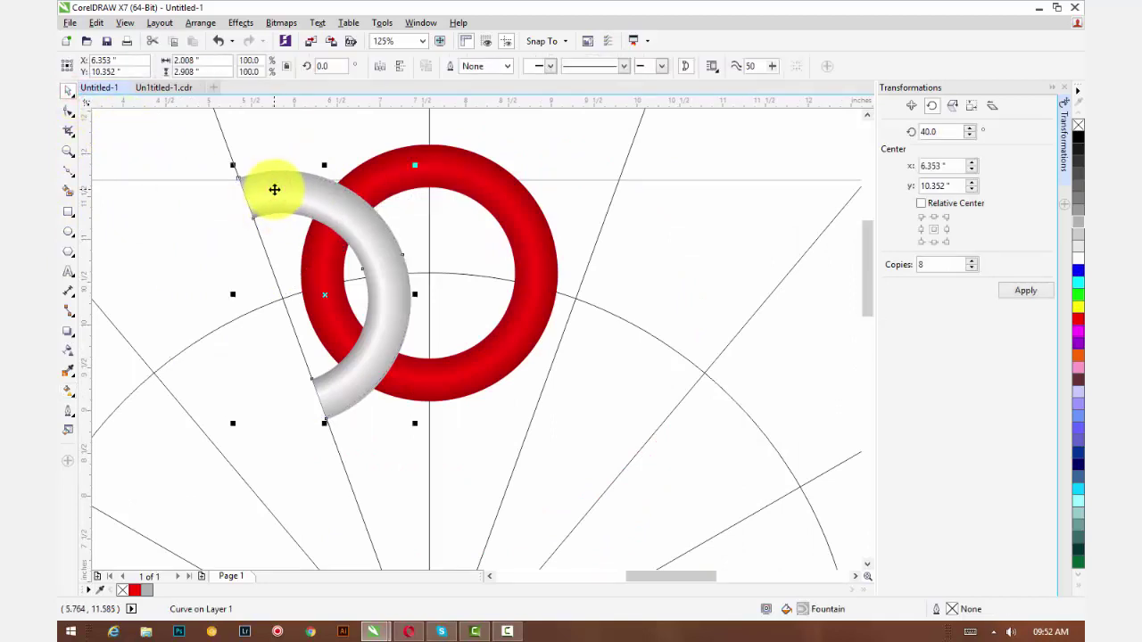
key("ctrl+shift+q")
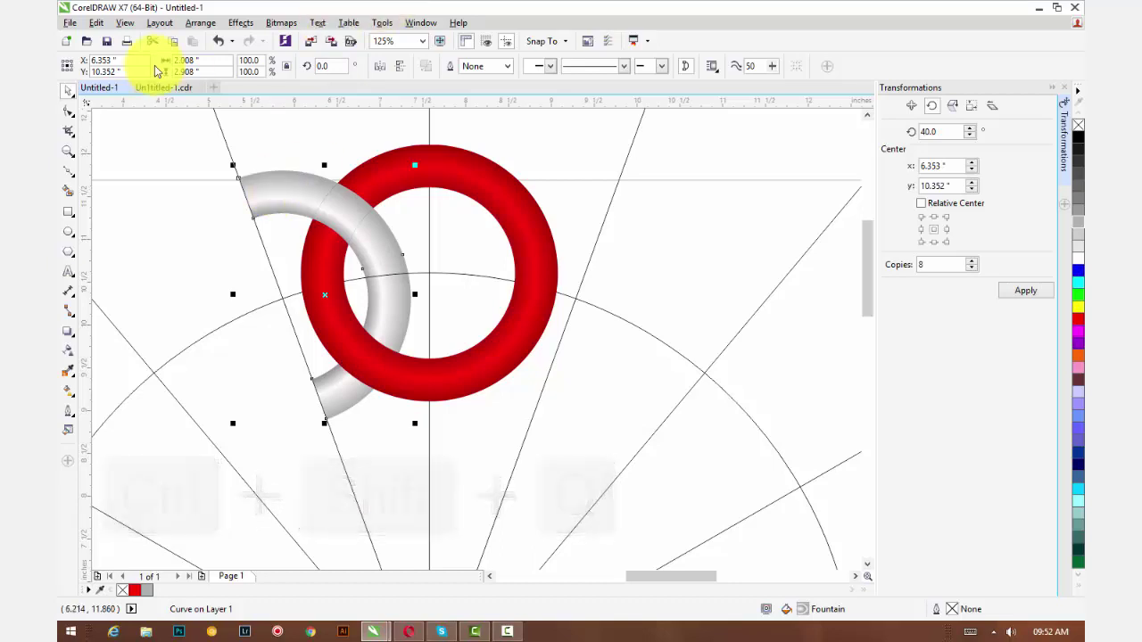
Step: Shift the two outer corner nodes of the overlap piece slightly outward so it fully covers the red ring at the upper crossing
left_click(68, 111)
scroll(329, 223, "up", 2)
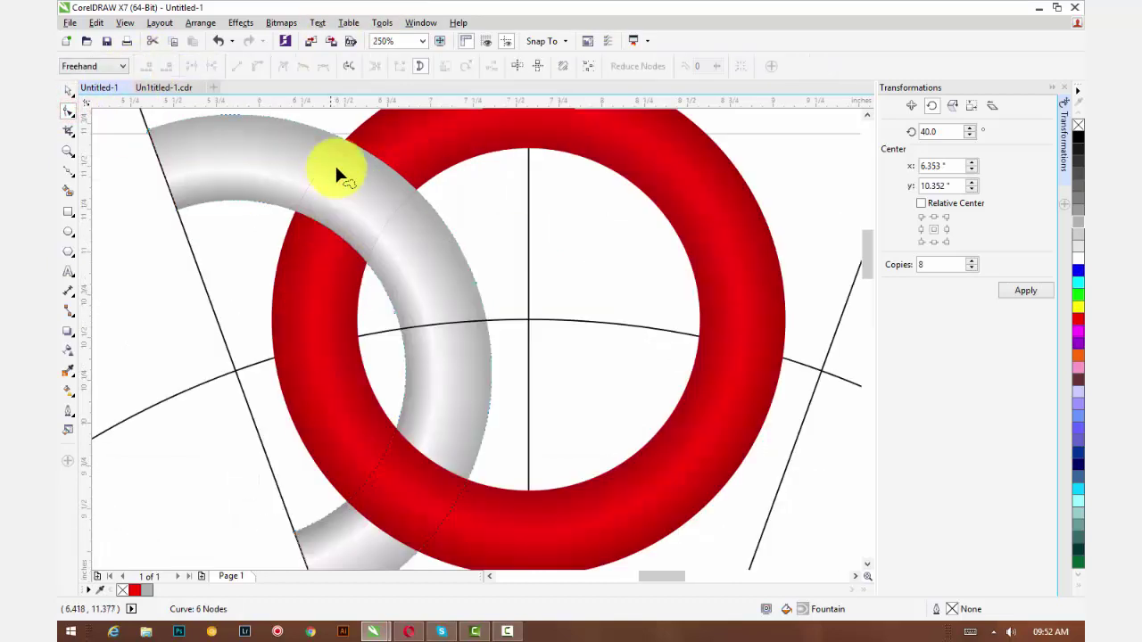
left_click_drag(344, 142, 339, 140)
left_click(414, 190)
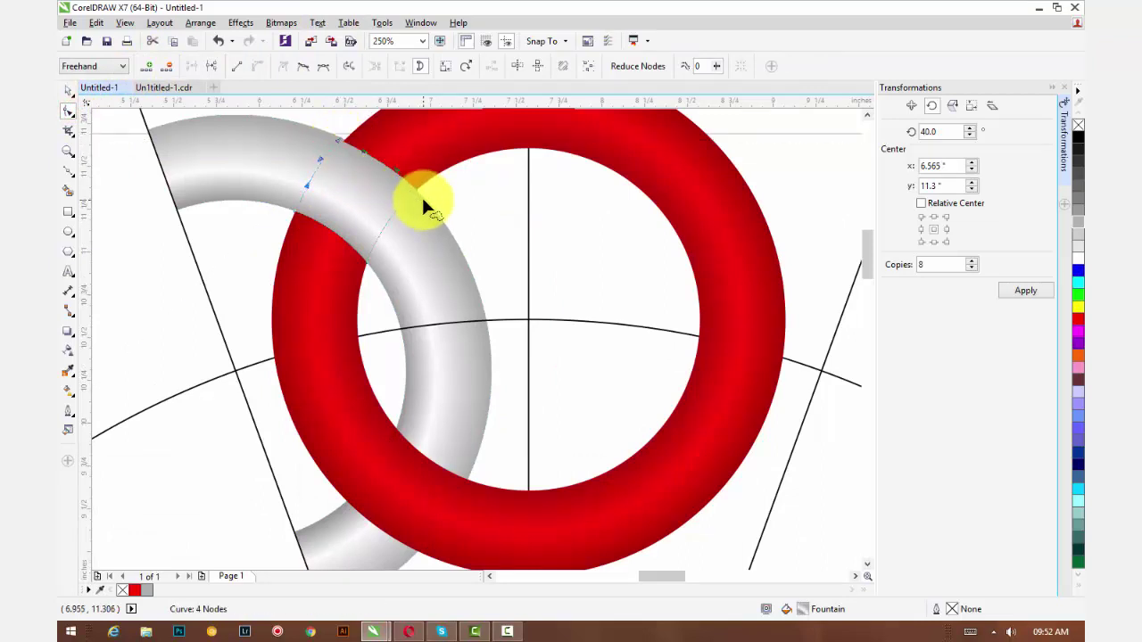
left_click_drag(415, 190, 417, 191)
scroll(395, 201, "down", 2)
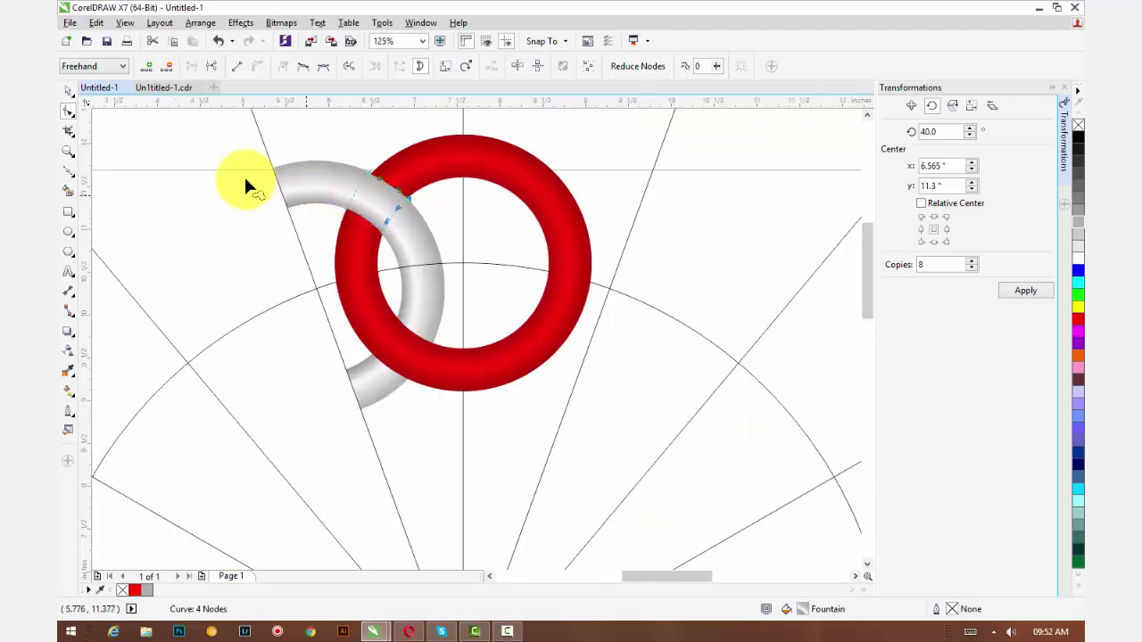
left_click(69, 92)
left_click(173, 124)
Step: Move the outer end of the overlap piece's elliptical fill slightly to even out its shading with the half grey ring
scroll(175, 128, "down", 2)
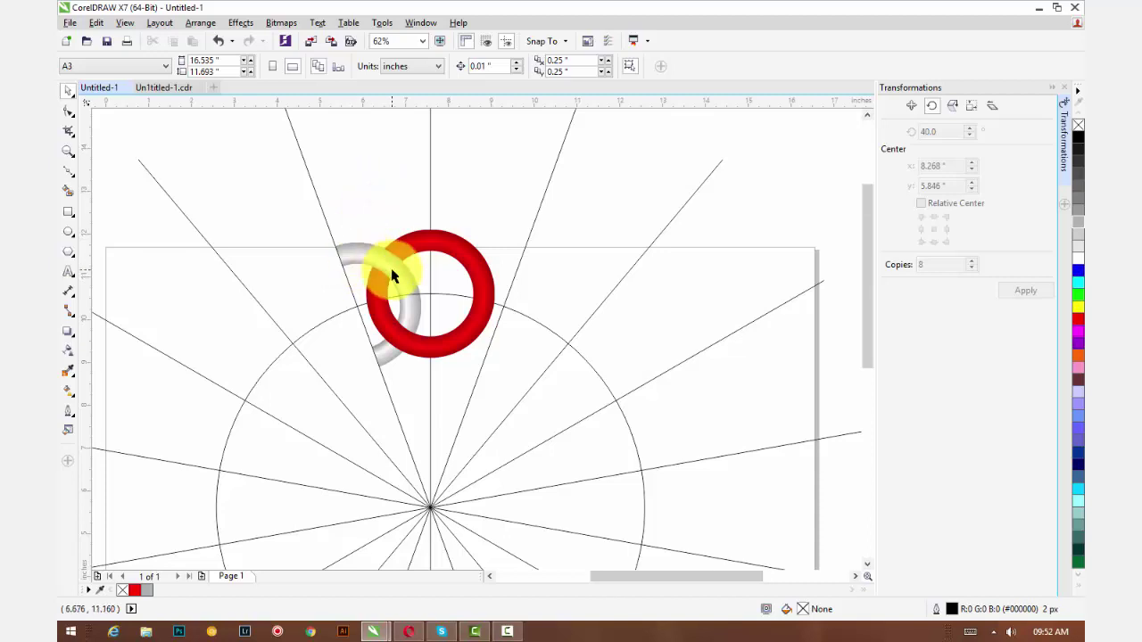
scroll(393, 271, "up", 2)
scroll(393, 271, "up", 2)
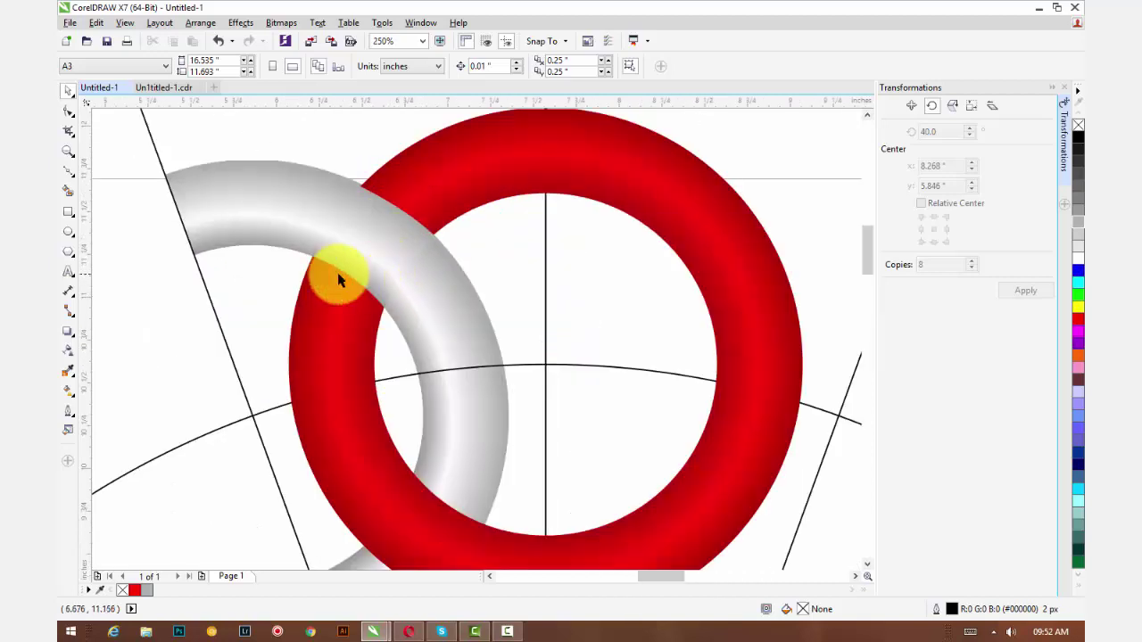
left_click(369, 255)
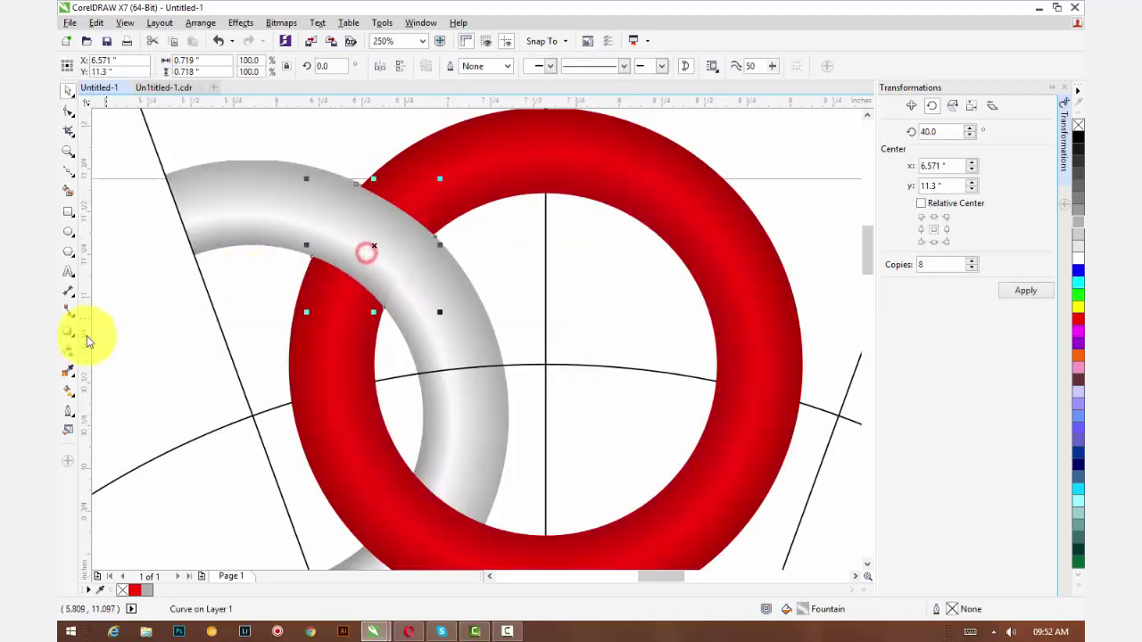
left_click(67, 398)
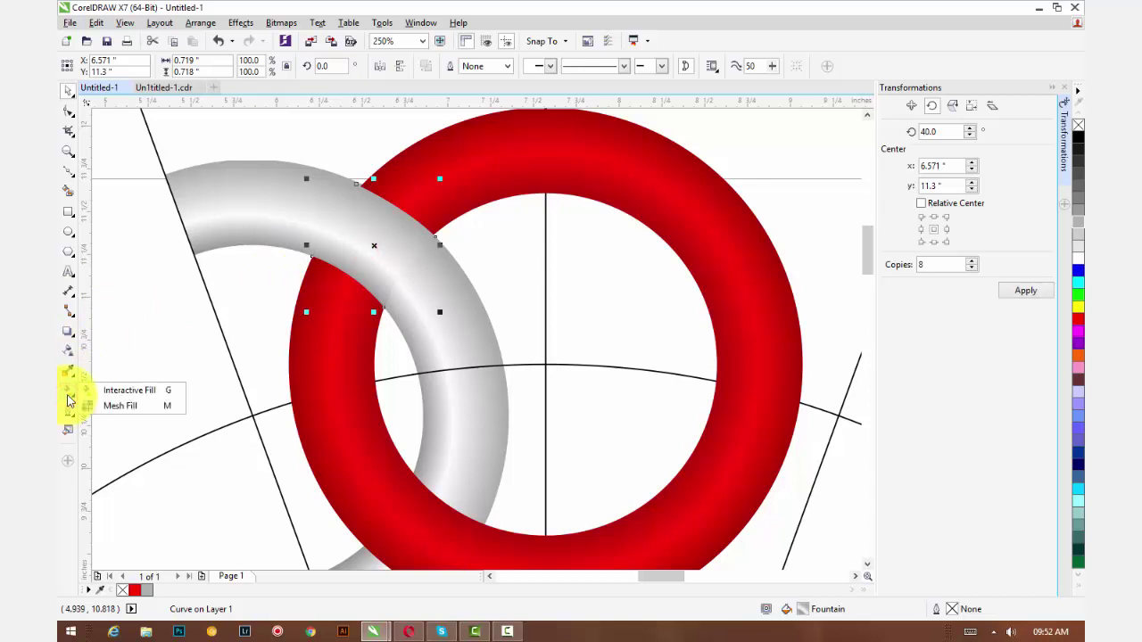
left_click(132, 393)
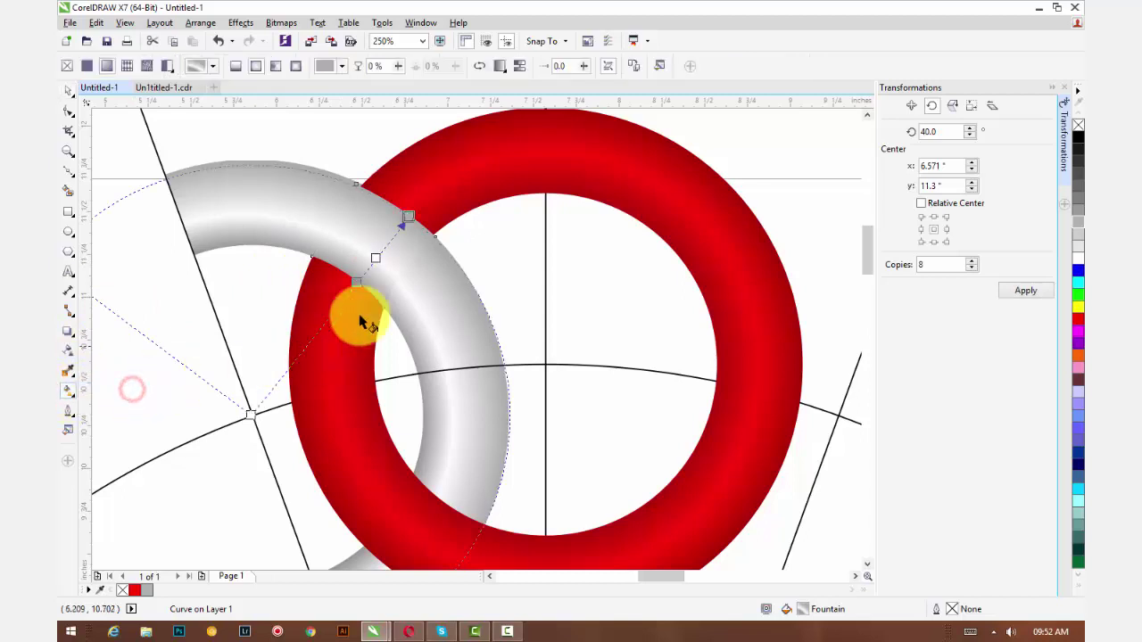
scroll(393, 272, "up", 2)
scroll(392, 272, "down", 2)
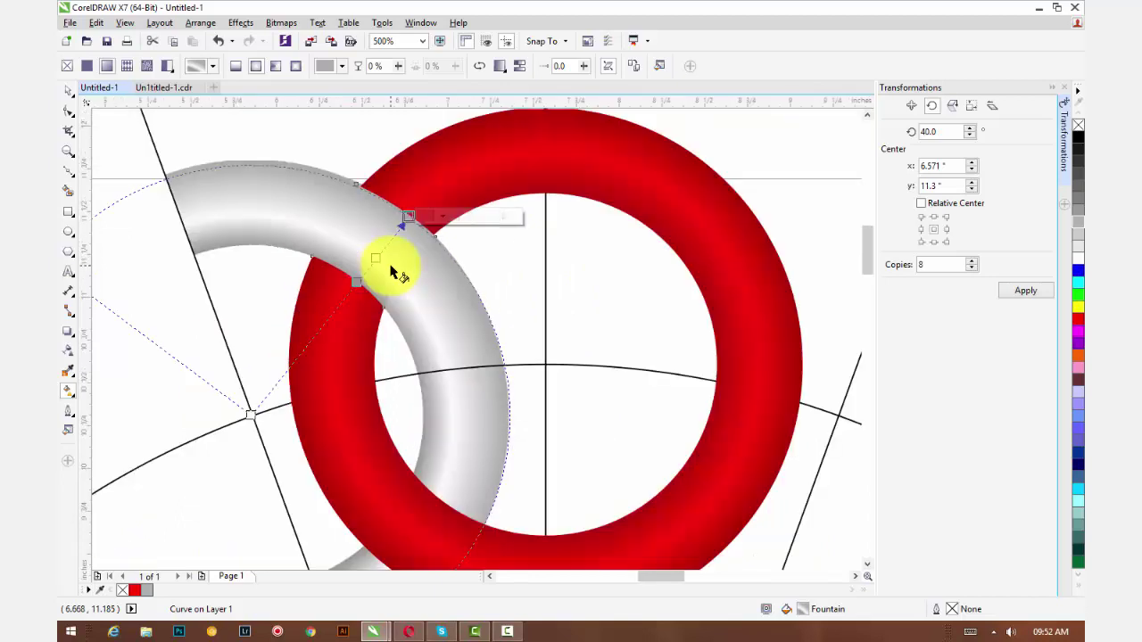
scroll(392, 218, "up", 2)
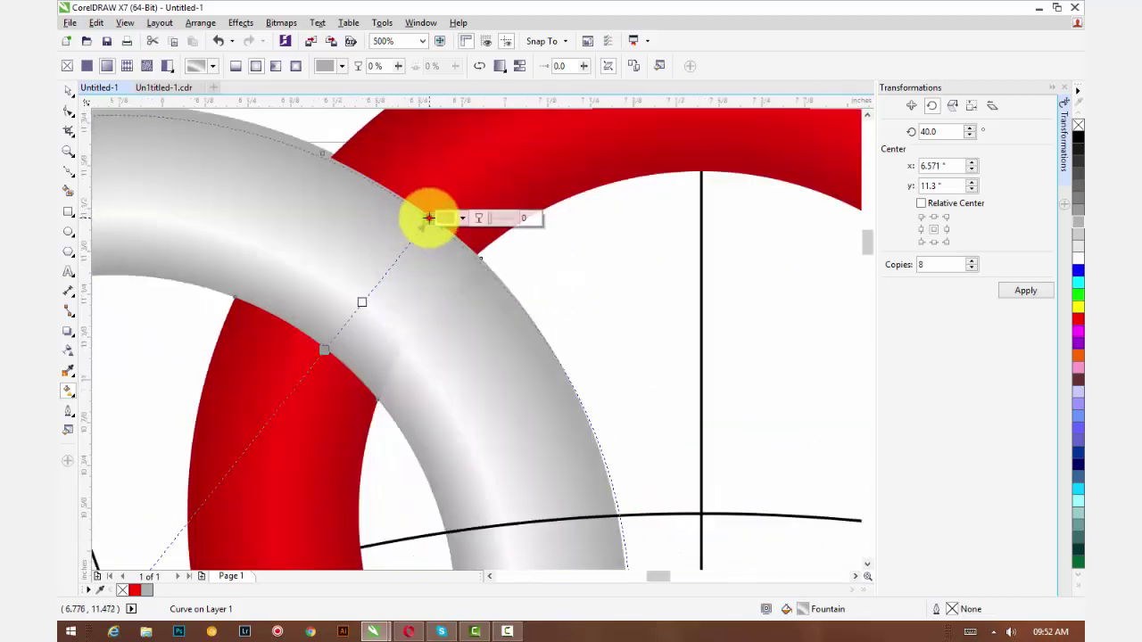
mouse_move(428, 219)
left_mouse_down()
mouse_move(414, 223)
mouse_move(418, 211)
left_mouse_up()
scroll(378, 229, "down", 2)
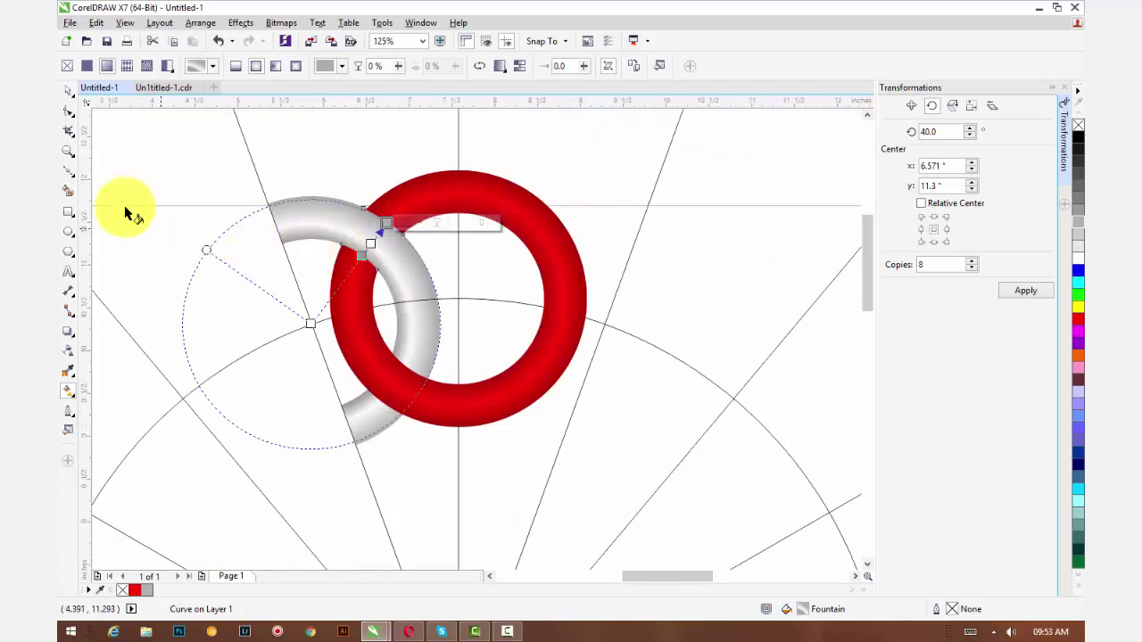
left_click(69, 91)
left_click(158, 133)
scroll(174, 198, "down", 1)
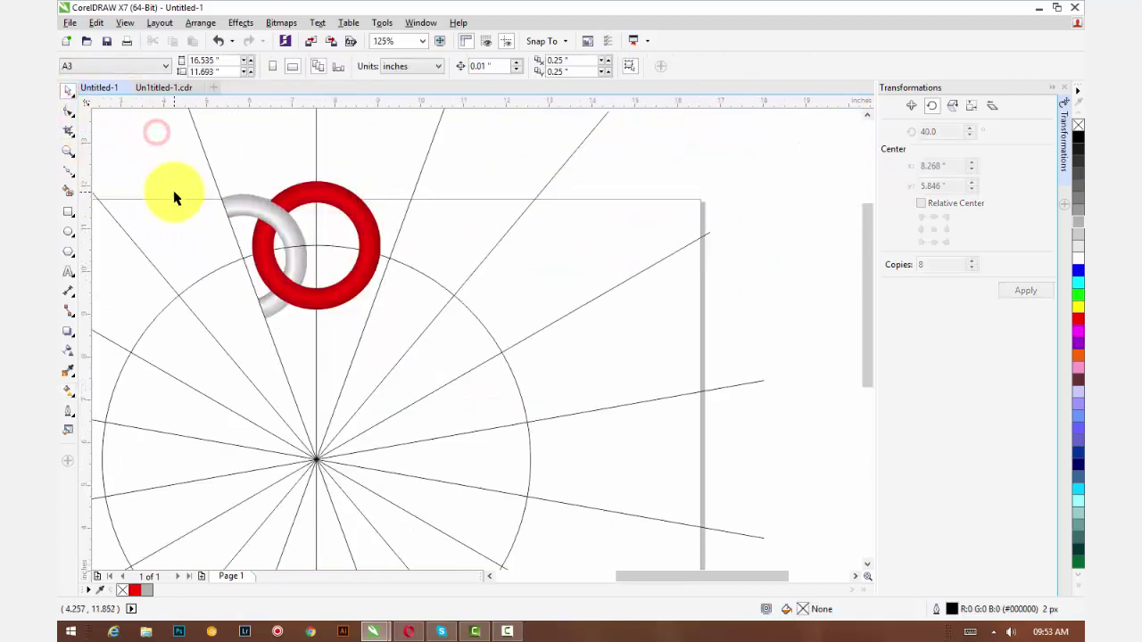
left_click_drag(174, 198, 260, 237)
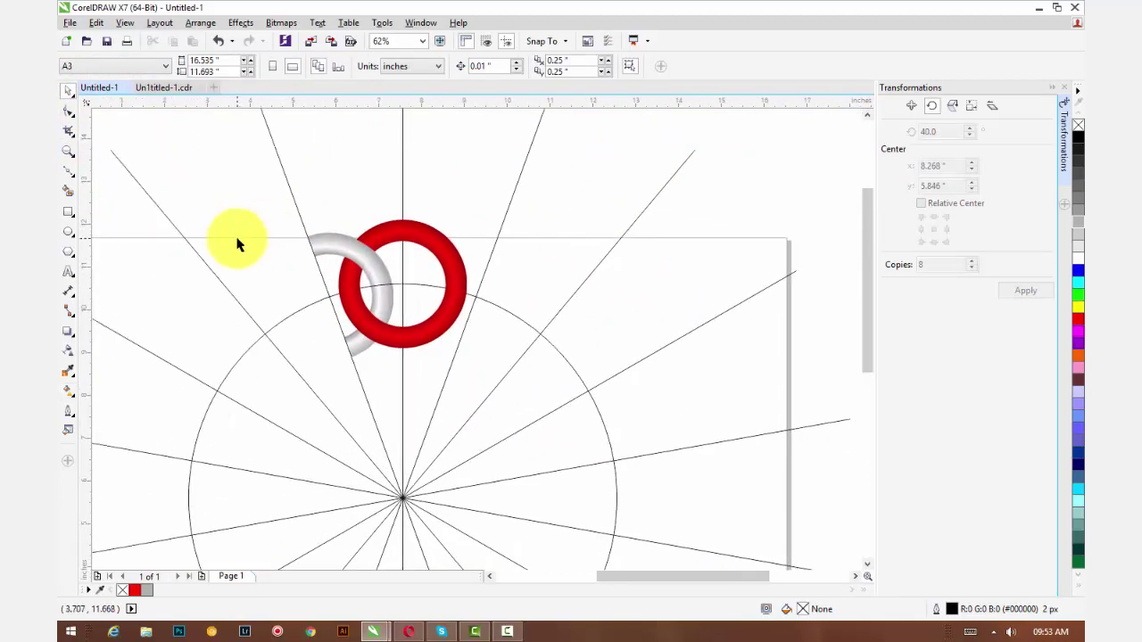
scroll(328, 267, "up", 1)
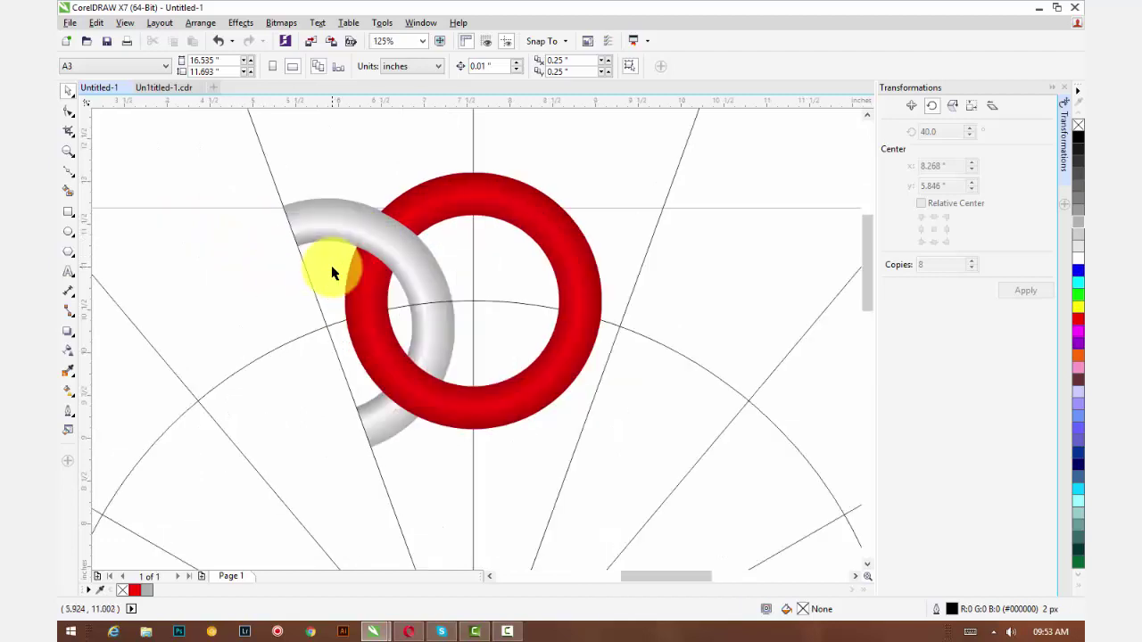
scroll(331, 273, "up", 1)
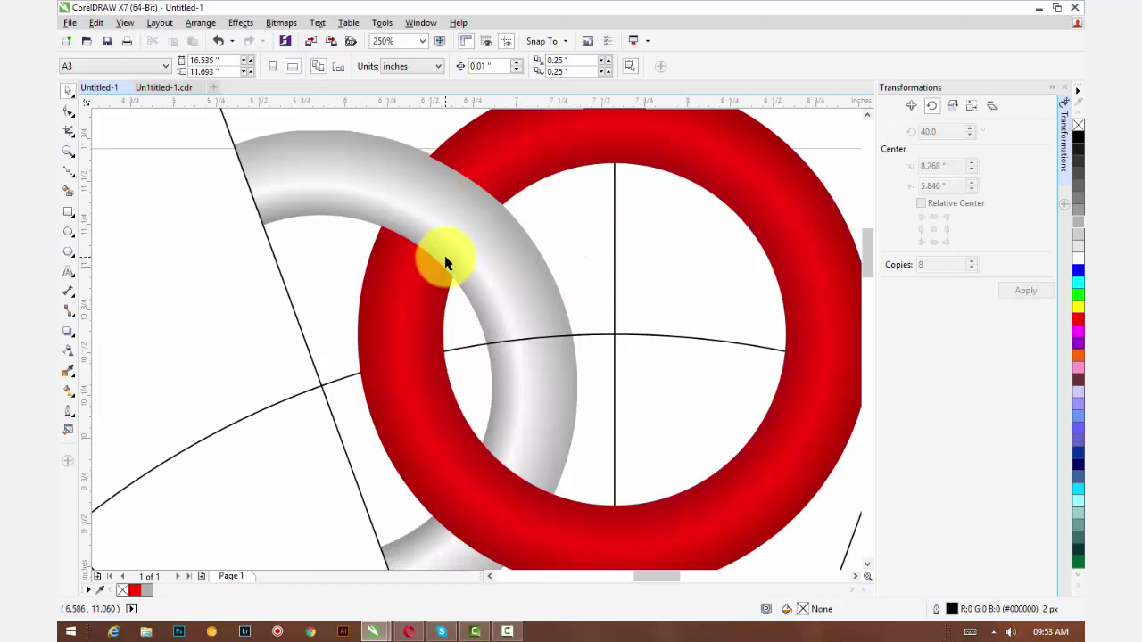
Step: Pull the overlap piece's inner corner node slightly outward along the grey half ring's inner edge at the upper crossing
scroll(379, 234, "up", 1)
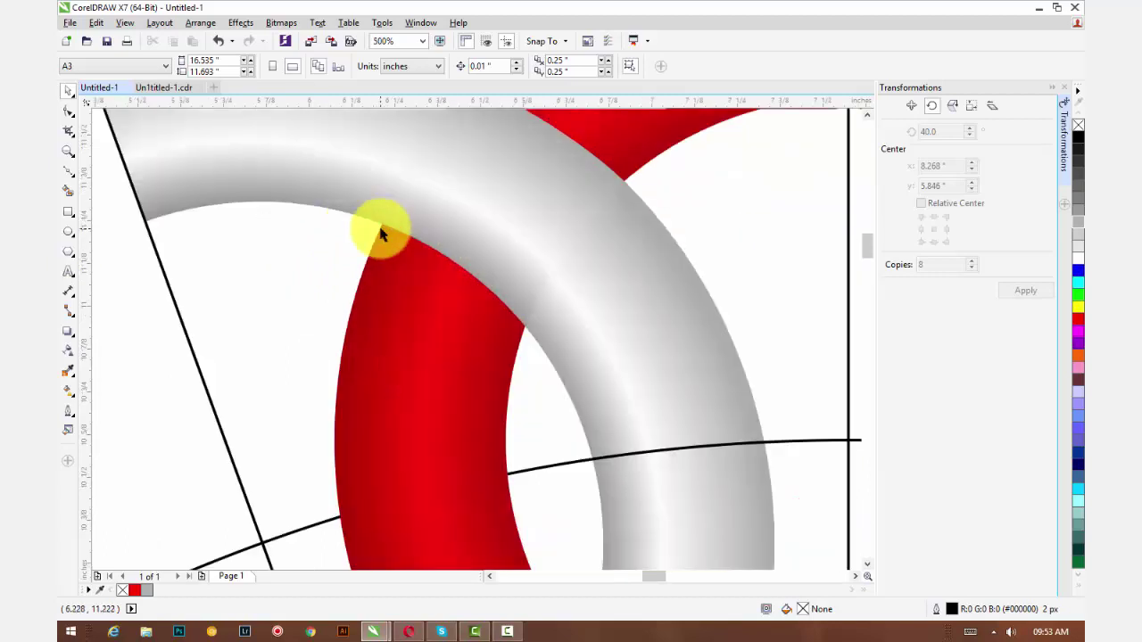
scroll(381, 232, "up", 1)
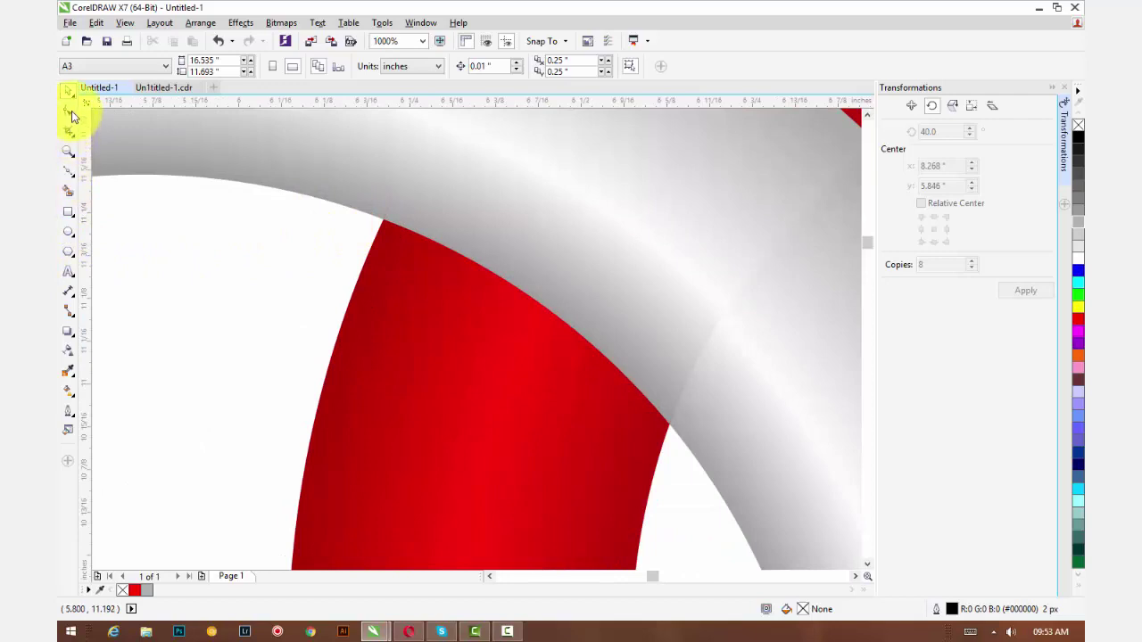
left_click(71, 110)
left_click(395, 222)
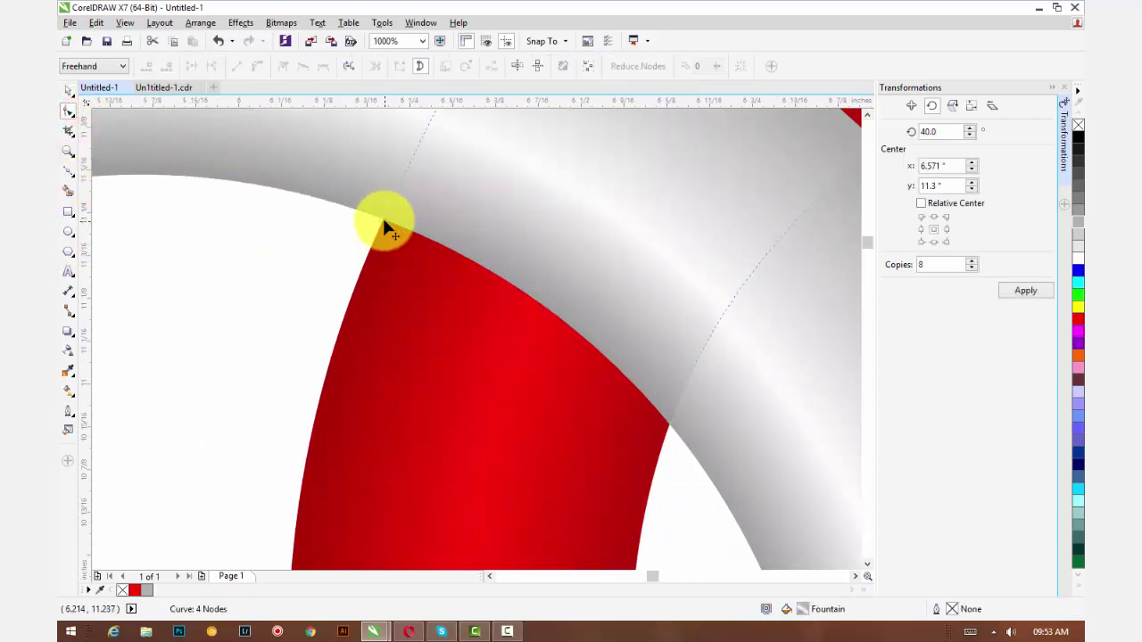
left_click_drag(378, 222, 373, 223)
scroll(568, 389, "down", 1)
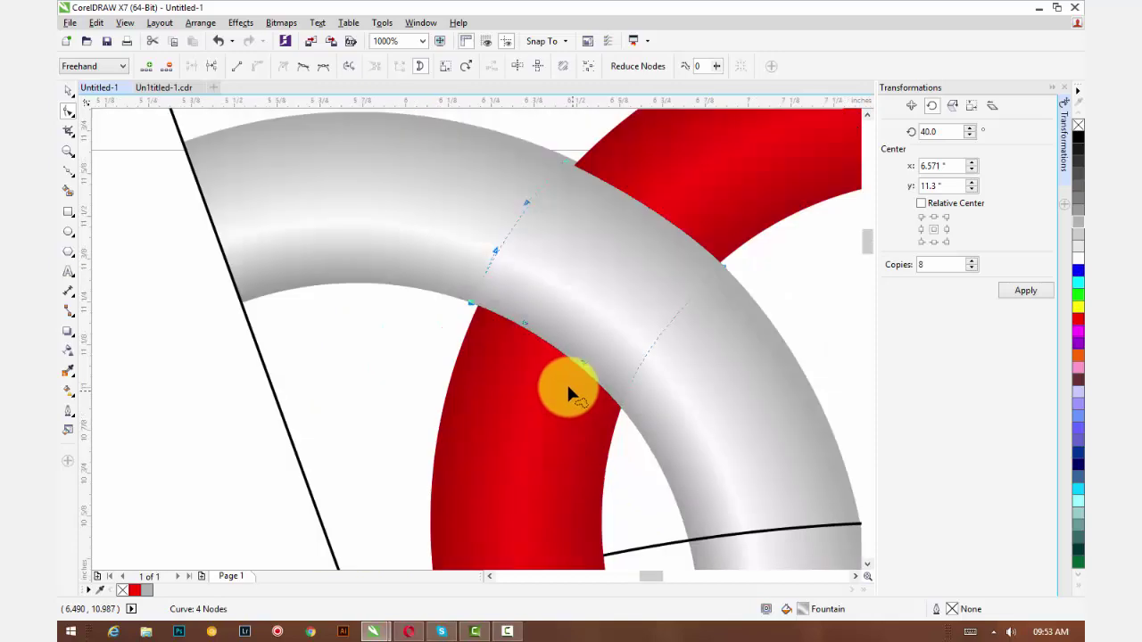
left_click(67, 90)
left_click(109, 190)
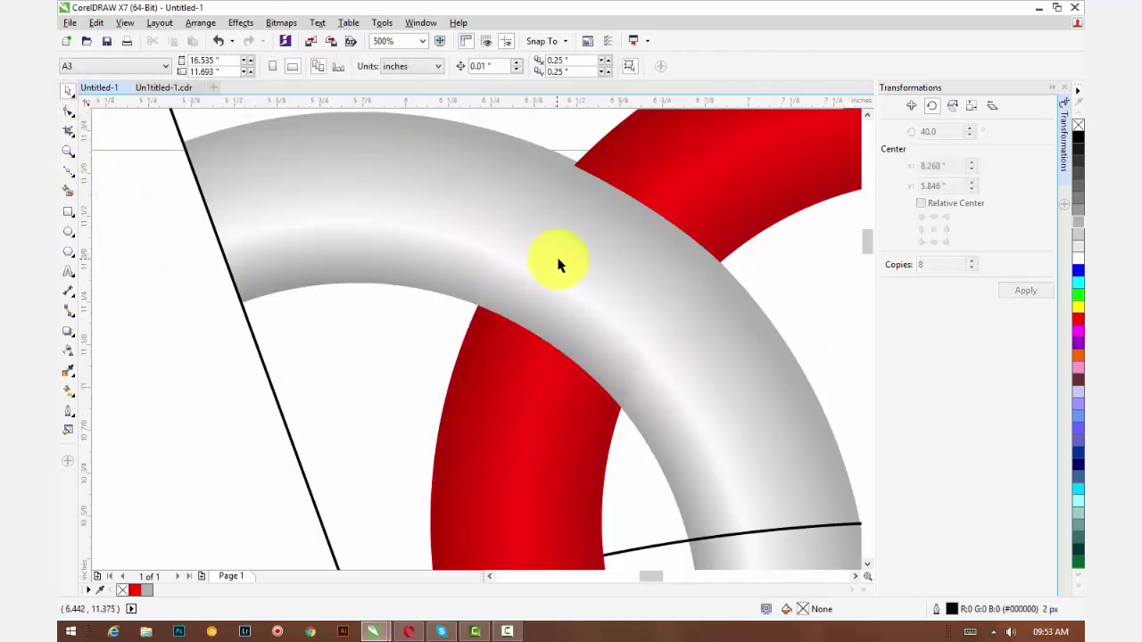
Step: Move the overlap piece's outer corner node up about 0.015 inches to meet the grey half ring's outer edge
left_click(70, 109)
scroll(508, 183, "up", 4)
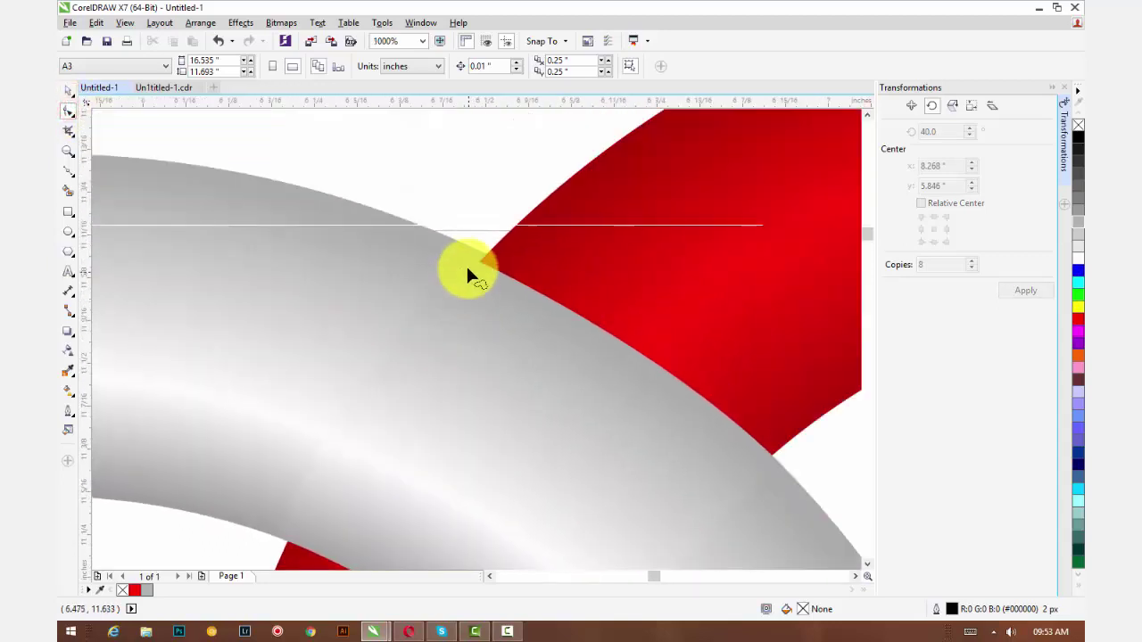
left_click(465, 260)
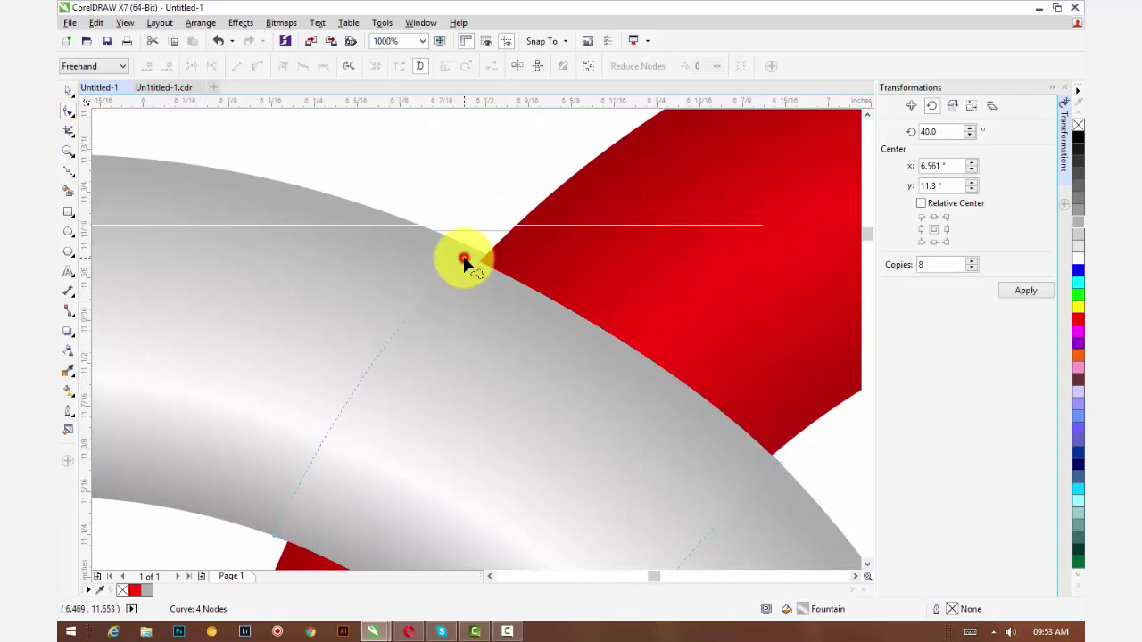
left_click(461, 257)
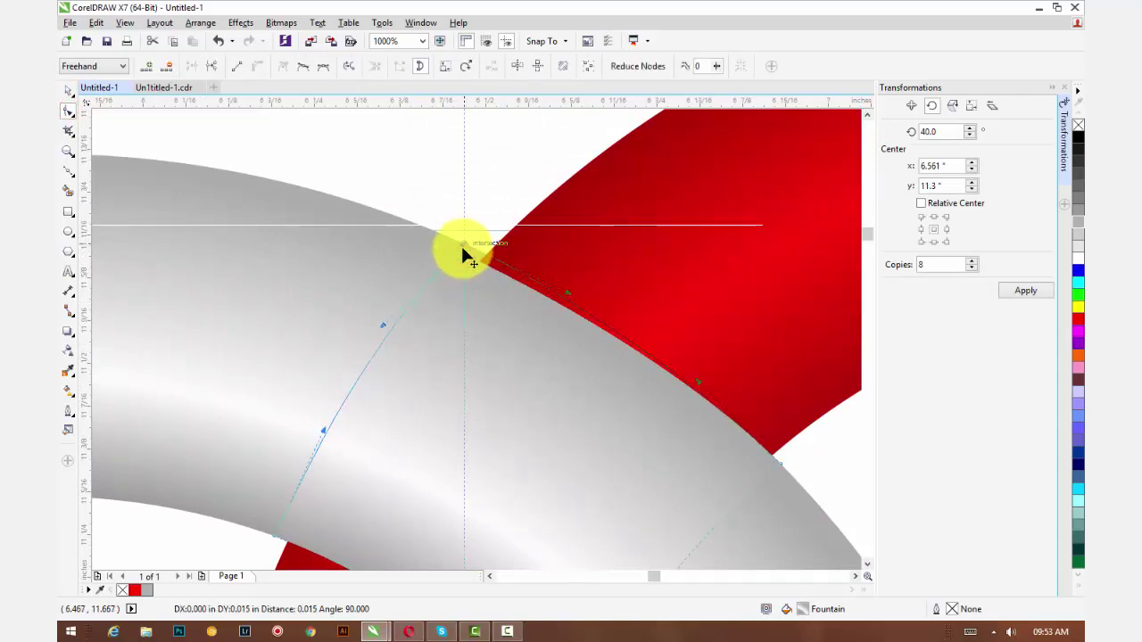
scroll(515, 339, "down", 4)
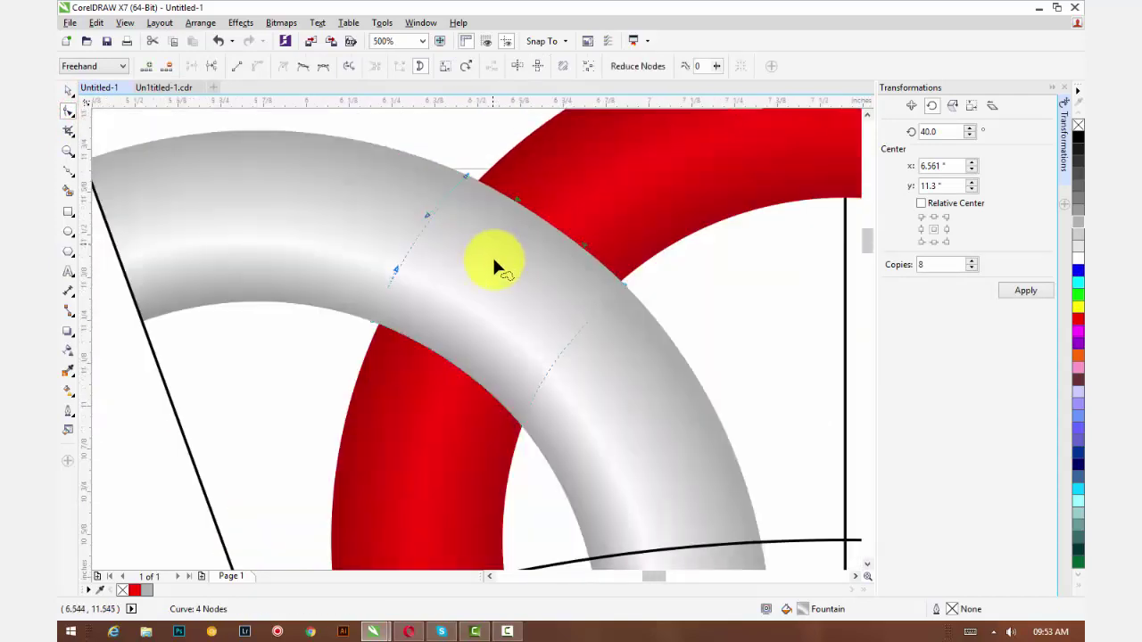
left_click(69, 93)
left_click(127, 115)
Step: Shift the outer end of the overlap piece's elliptical fill slightly outward to match the half grey ring's shading
scroll(195, 234, "down", 2)
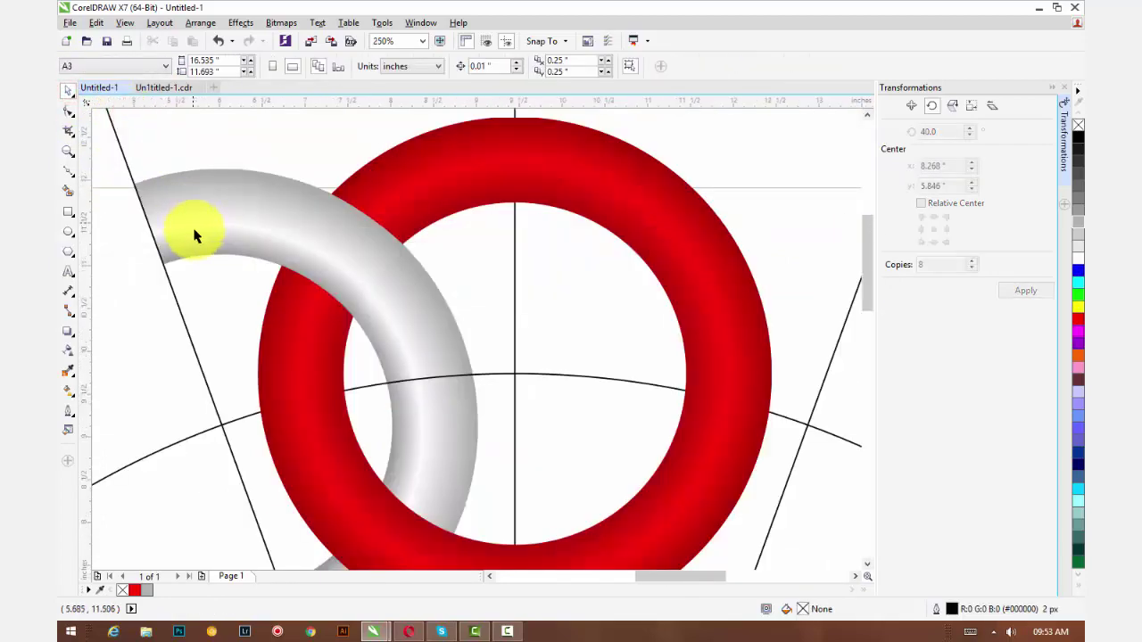
scroll(374, 280, "down", 2)
scroll(366, 278, "up", 1)
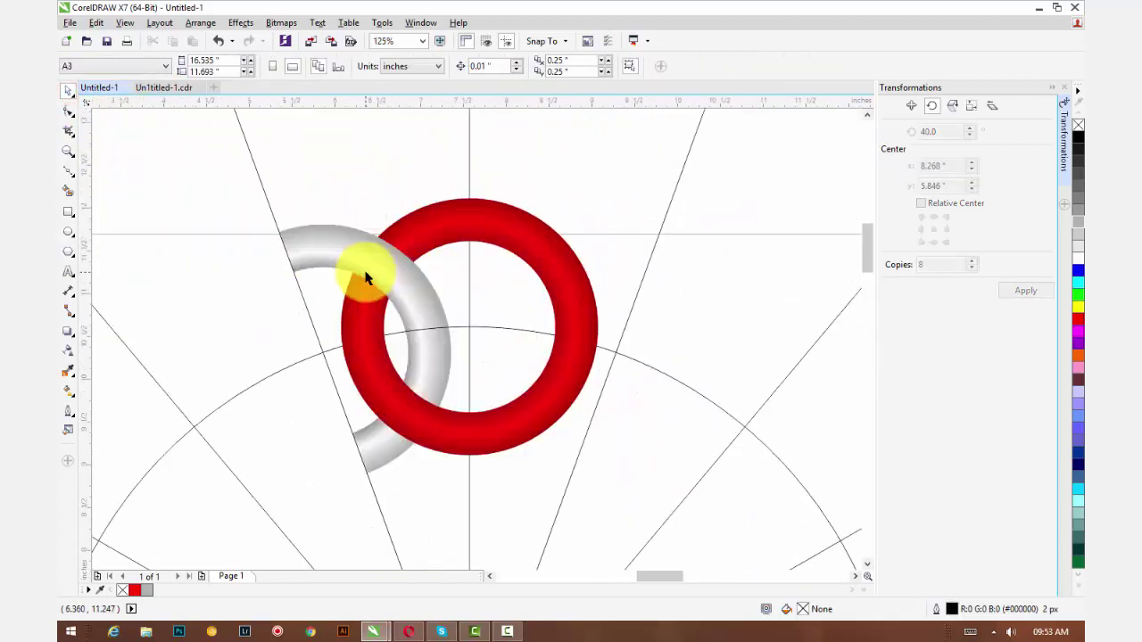
scroll(366, 278, "up", 2)
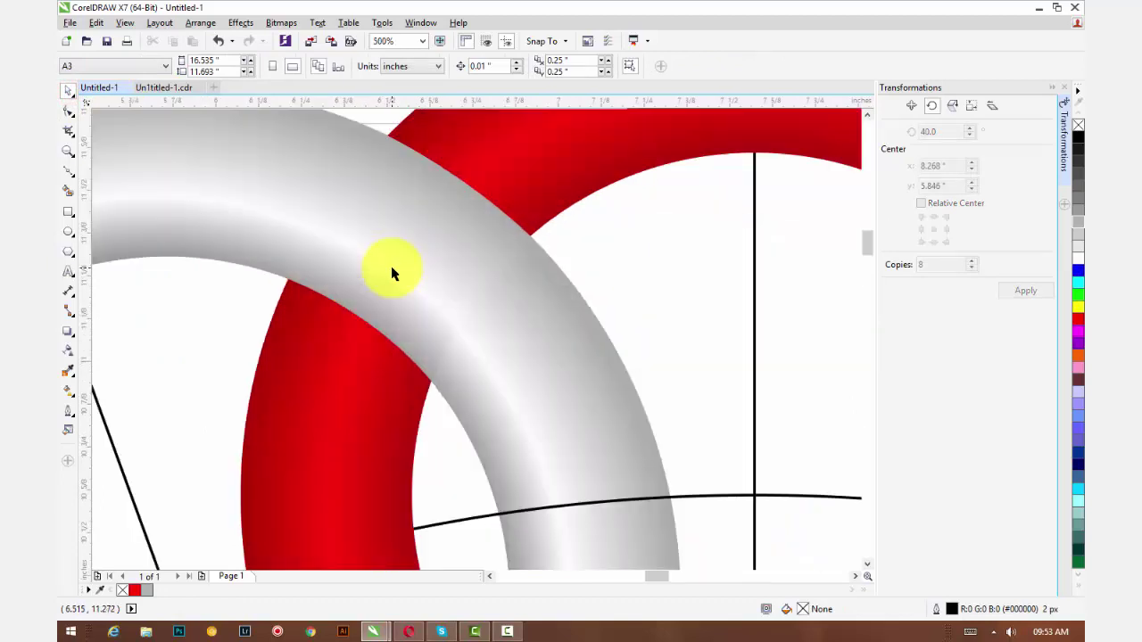
left_click(68, 392)
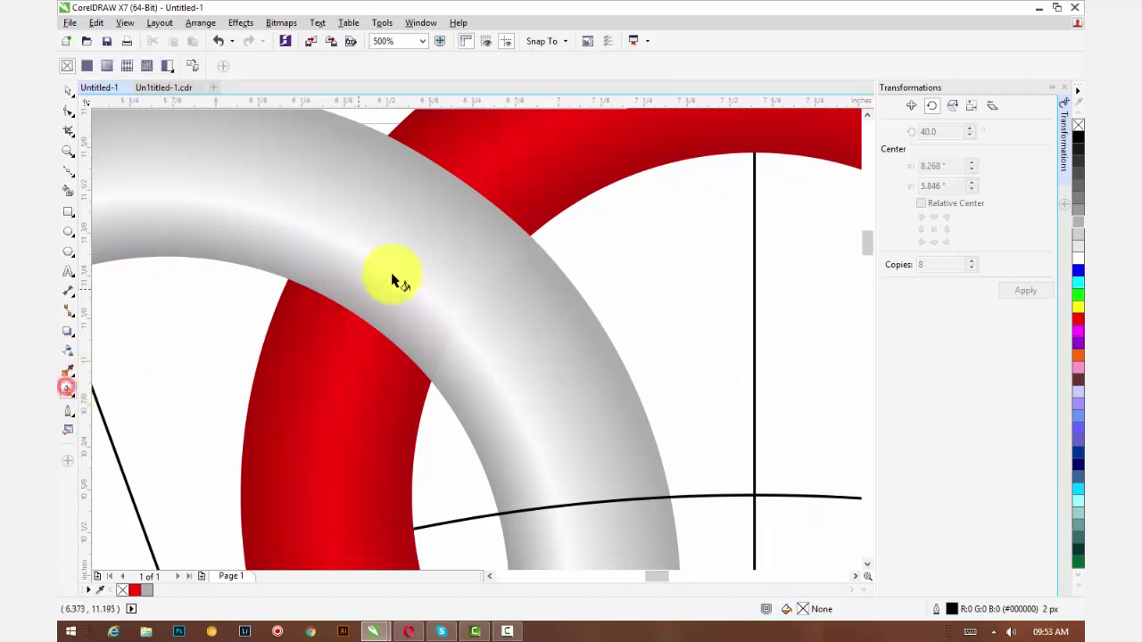
left_click_drag(402, 276, 460, 192)
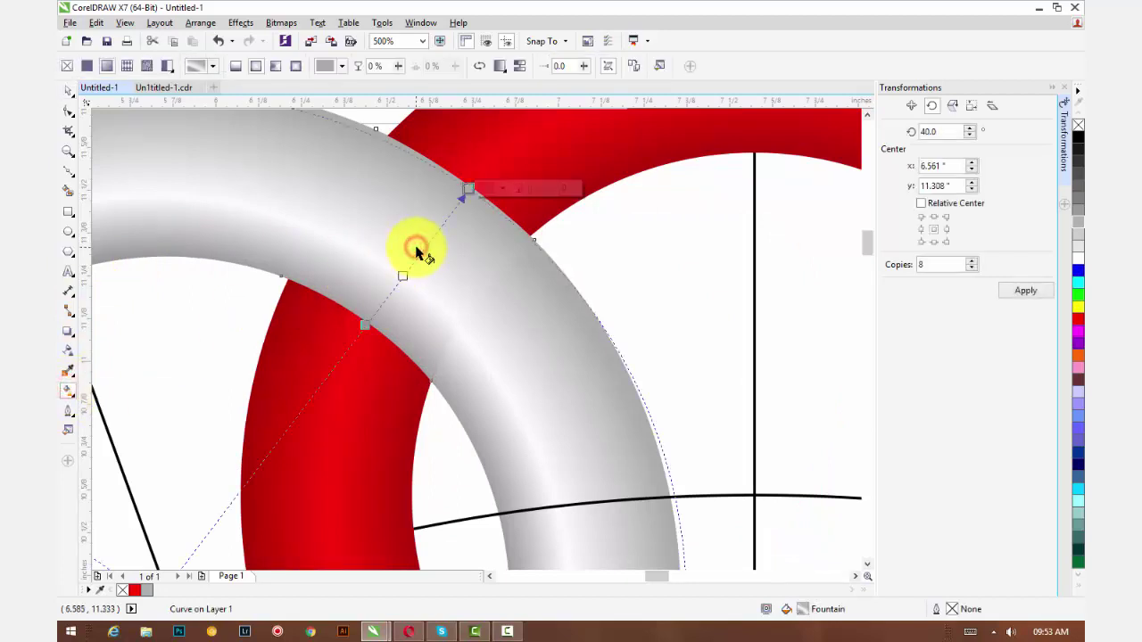
left_click(464, 185)
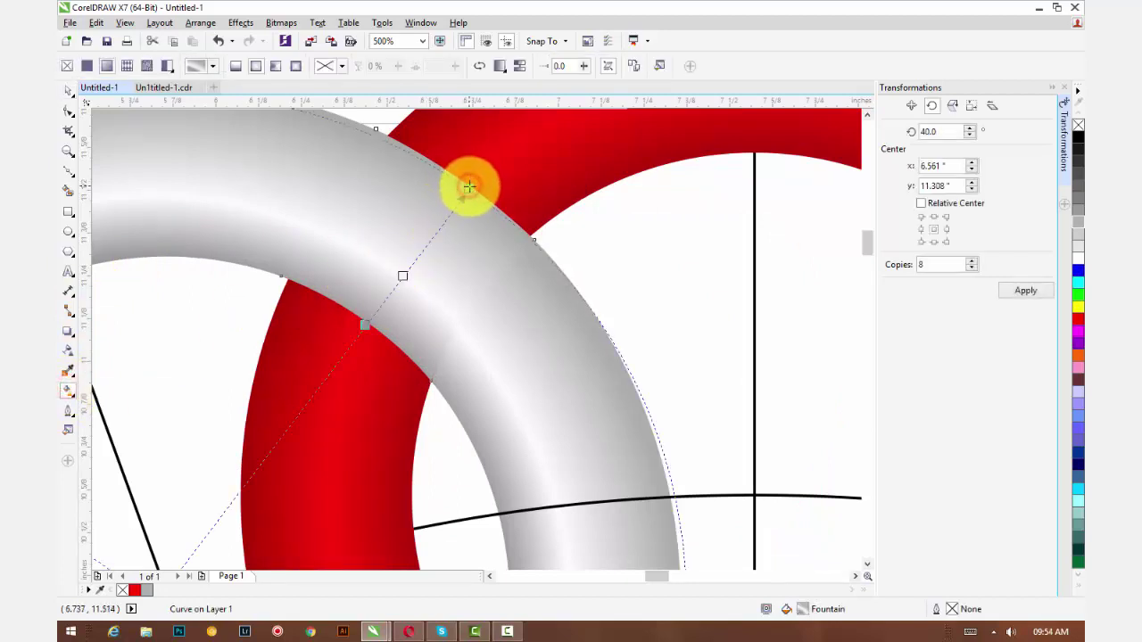
left_click(469, 184)
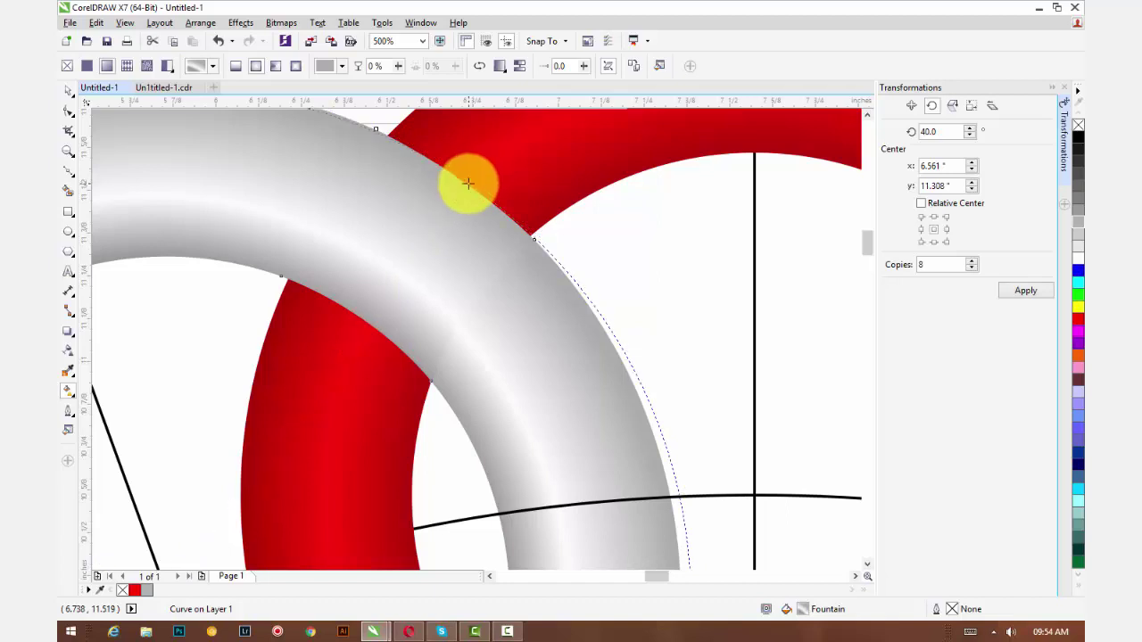
left_click(468, 184)
left_click(468, 184)
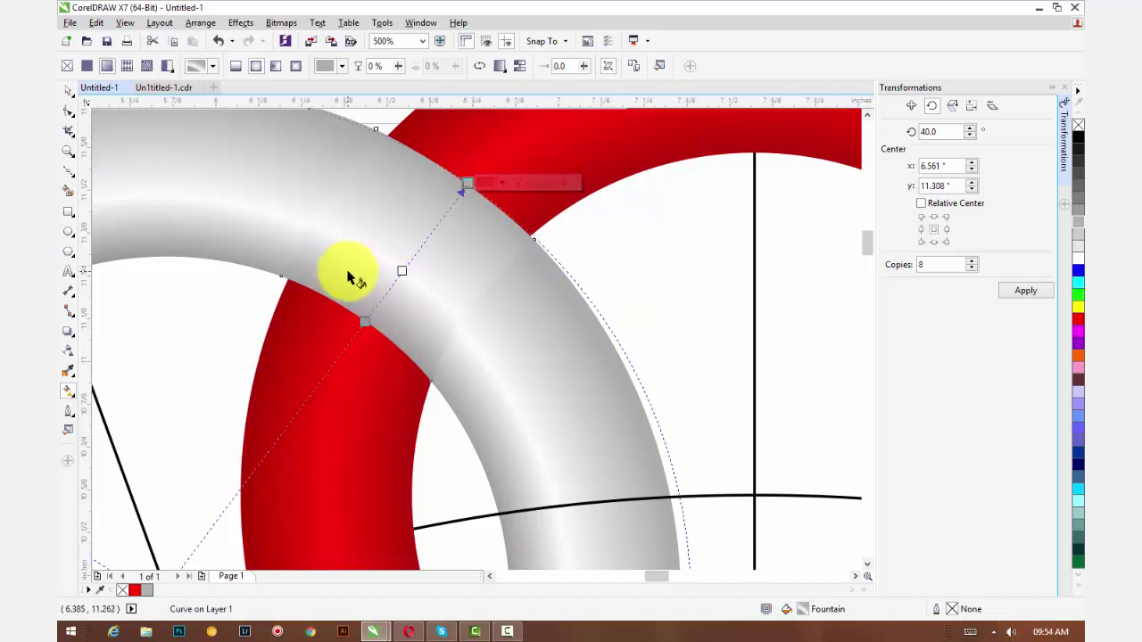
Step: Pull the side handle of the overlap piece's elliptical fill slightly inward to narrow the ellipse
scroll(351, 276, "down", 2)
scroll(236, 266, "left", 2)
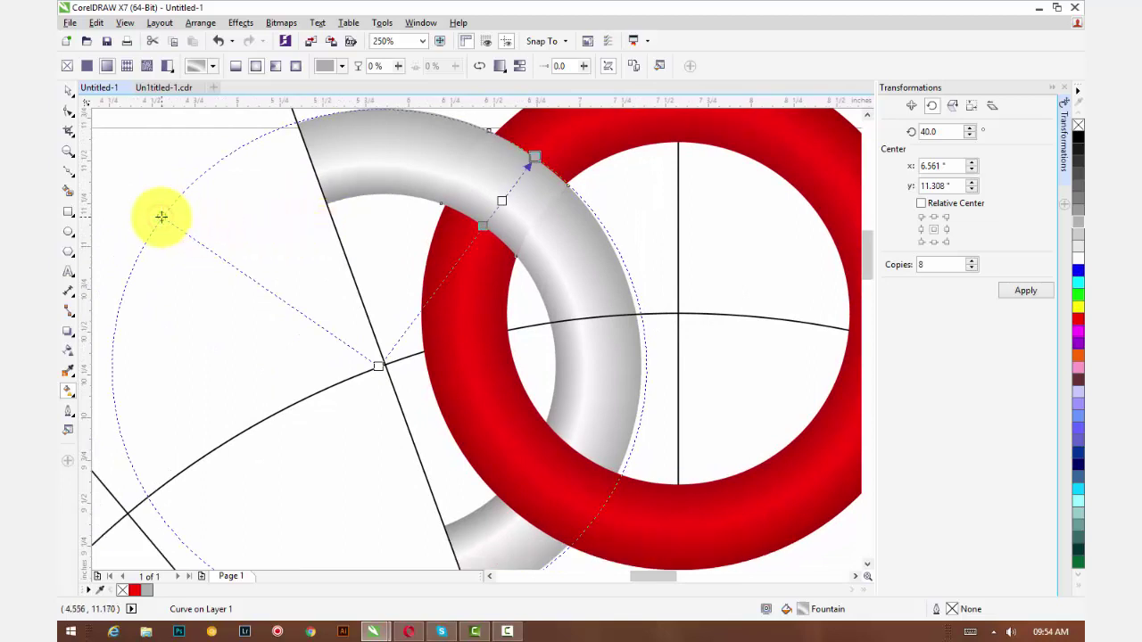
left_click_drag(161, 216, 166, 218)
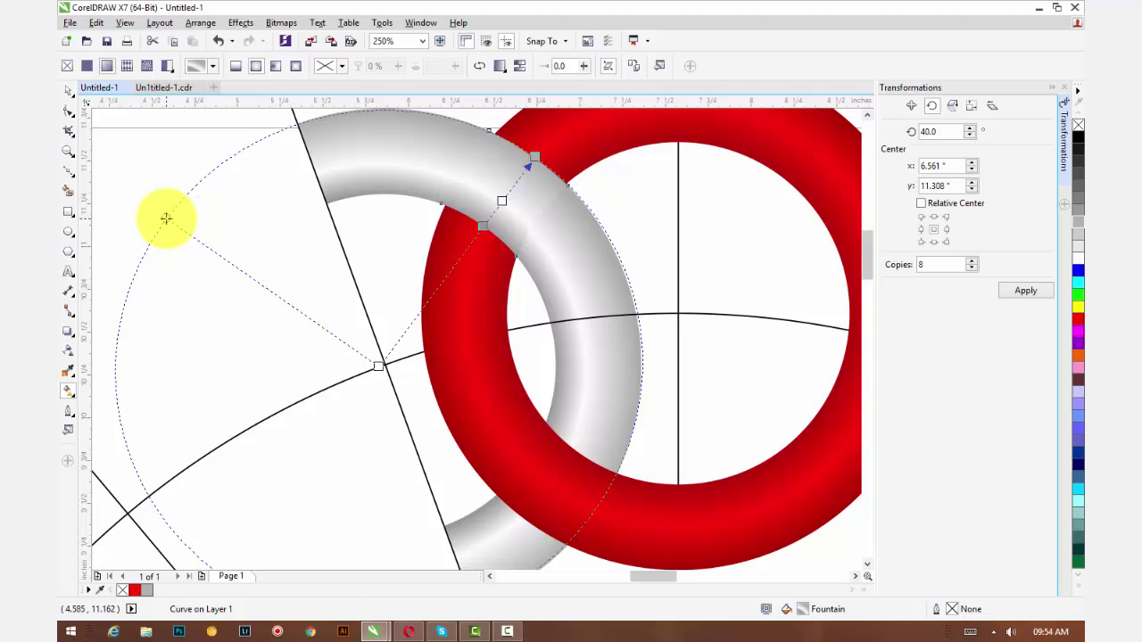
Step: Rotate the half grey ring's elliptical fill slightly towards the upper crossing and narrow its ellipse to blend with the overlap piece
left_click(551, 280)
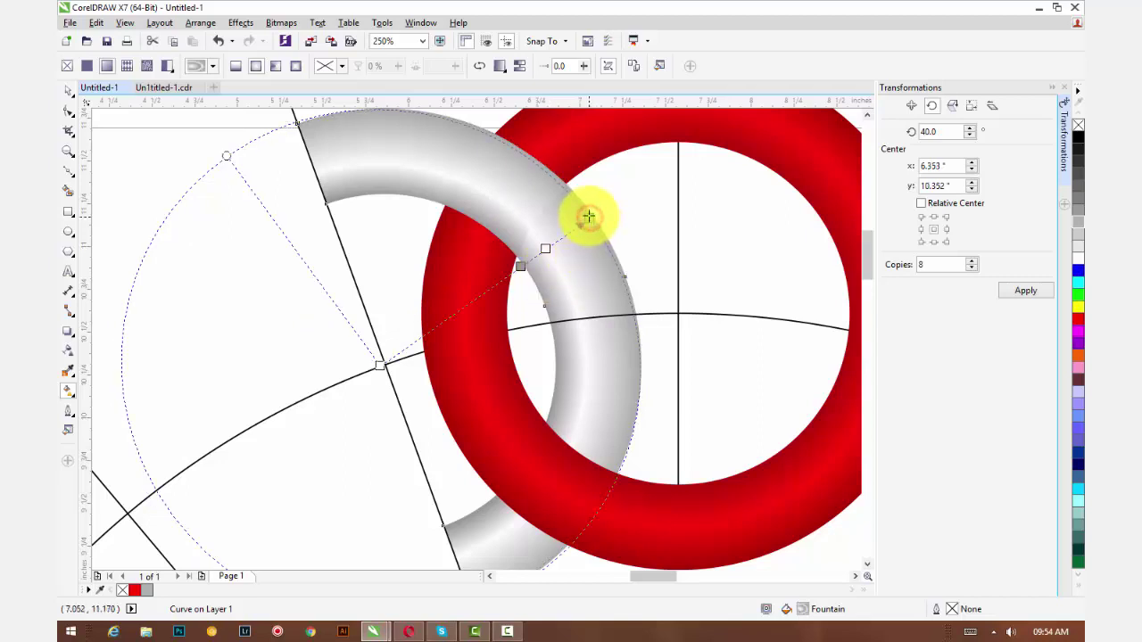
left_click_drag(584, 220, 580, 194)
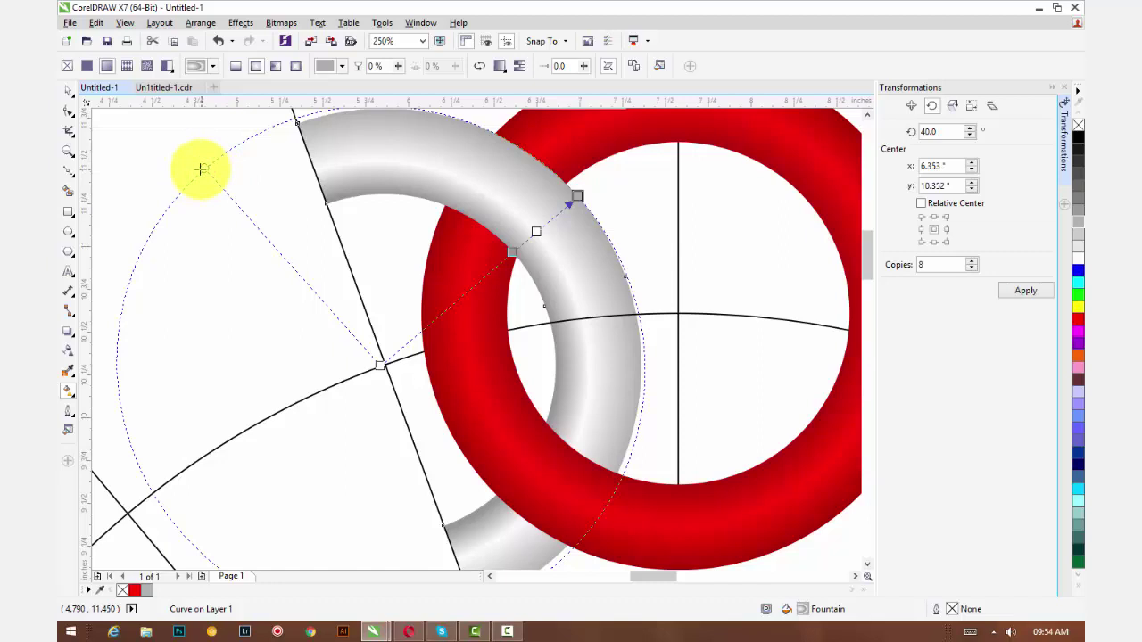
mouse_move(201, 168)
left_mouse_down()
mouse_move(192, 171)
mouse_move(210, 165)
left_mouse_up()
left_click_drag(211, 166, 221, 171)
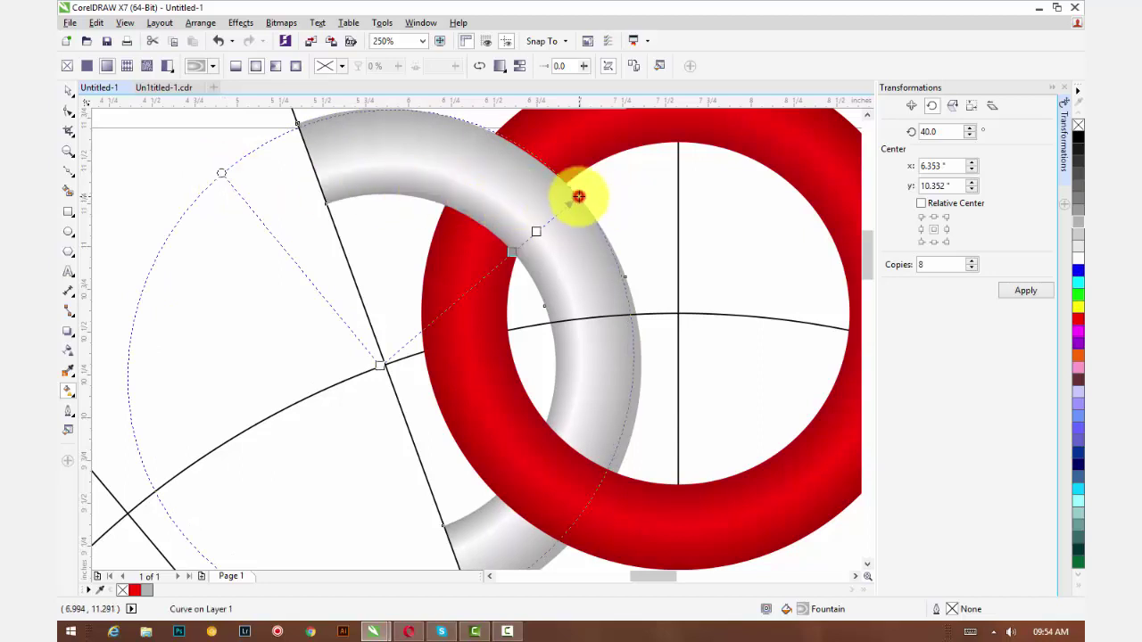
mouse_move(581, 196)
left_mouse_down()
mouse_move(571, 194)
mouse_move(588, 188)
mouse_move(578, 193)
left_mouse_up()
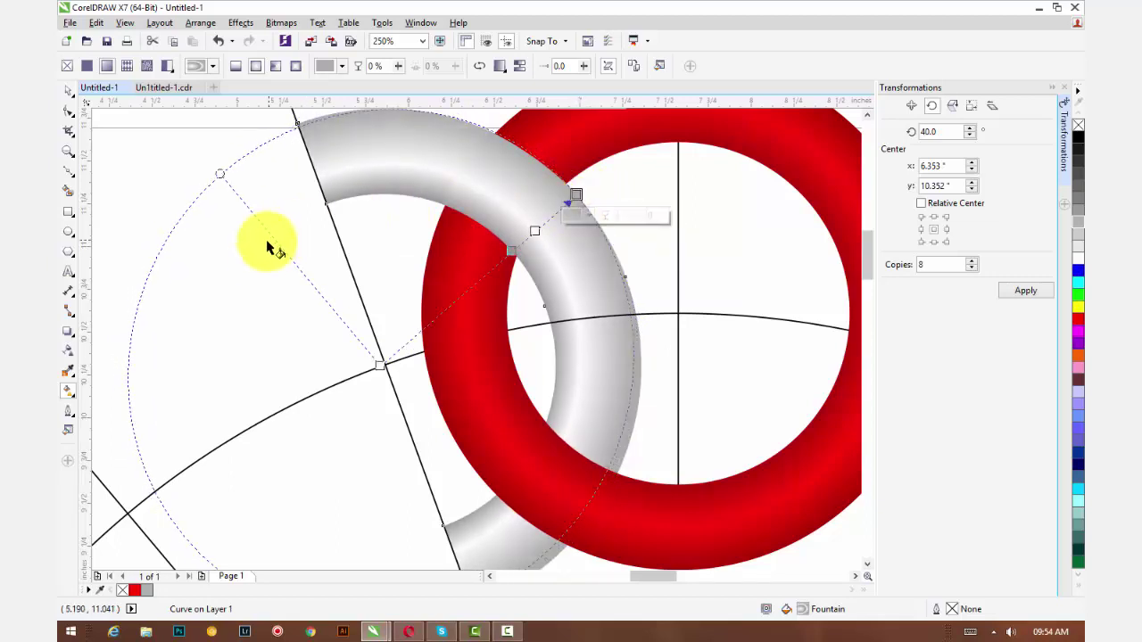
scroll(268, 242, "down", 2)
left_click(69, 91)
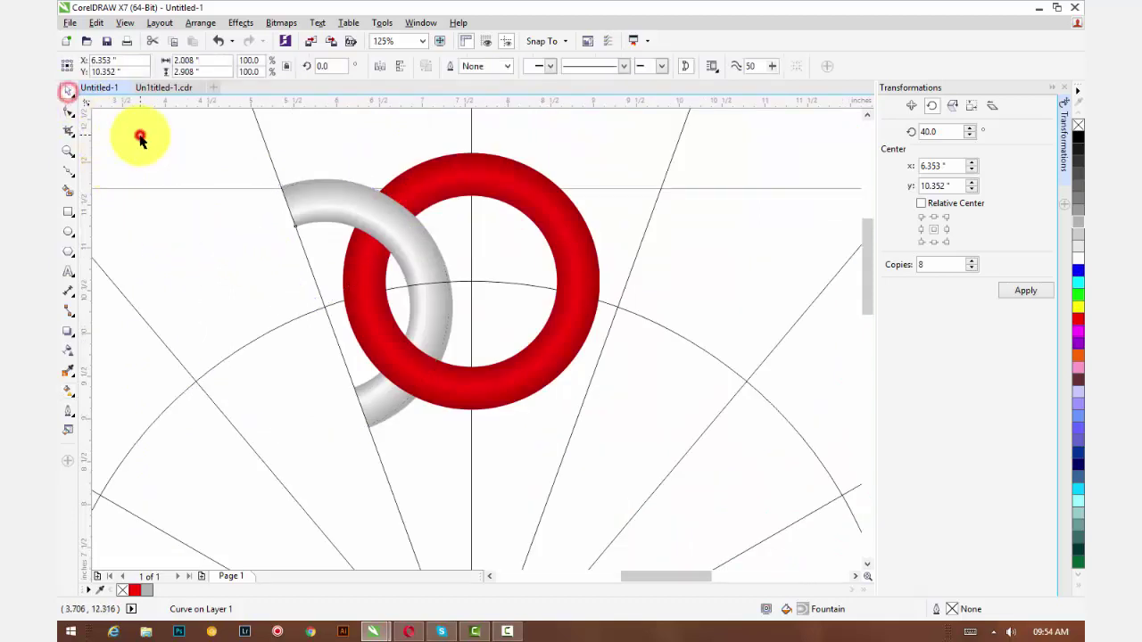
left_click(140, 133)
Step: Duplicate the half grey ring together with its overlap piece onto the opposite side of the red ring
left_click_drag(148, 191, 284, 214)
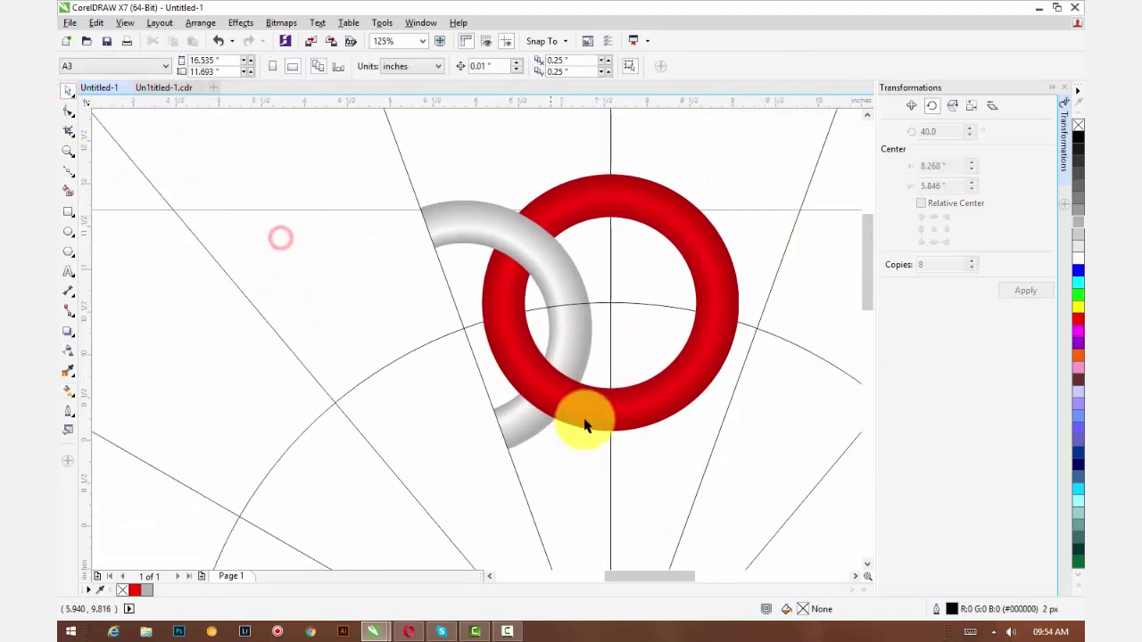
left_click_drag(583, 423, 531, 395)
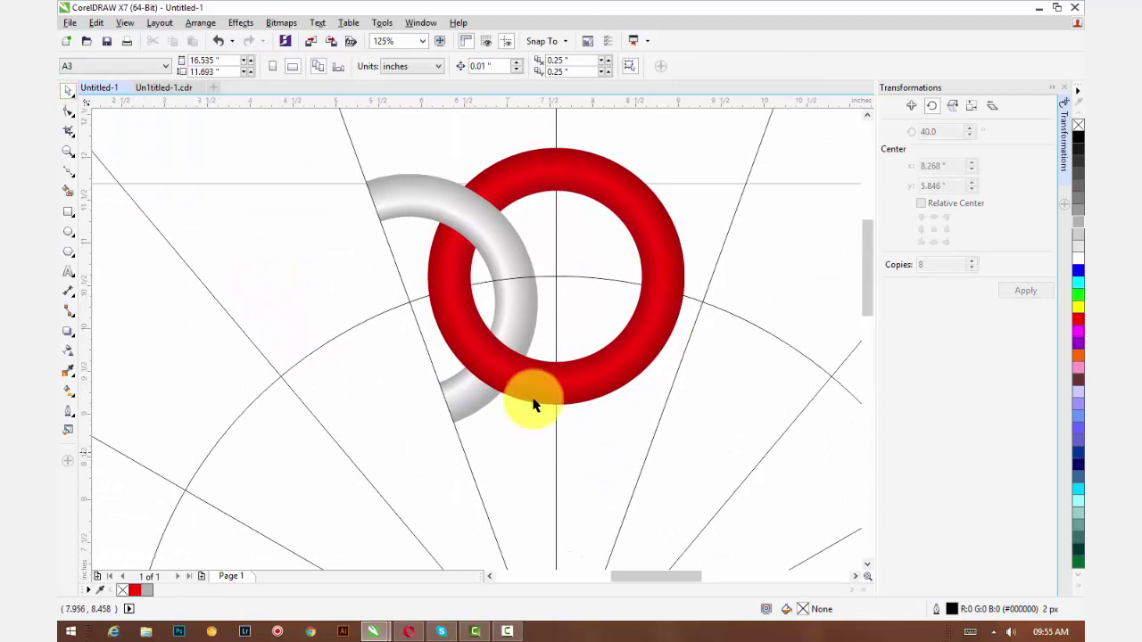
scroll(483, 264, "up", 4)
scroll(479, 260, "down", 4)
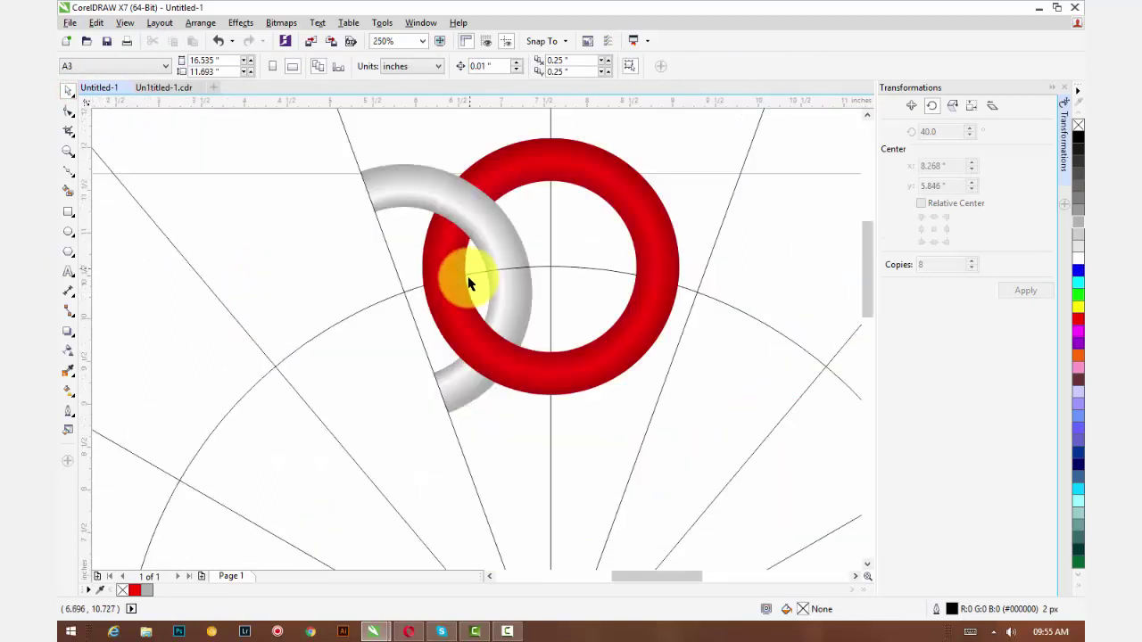
scroll(509, 383, "down", 2)
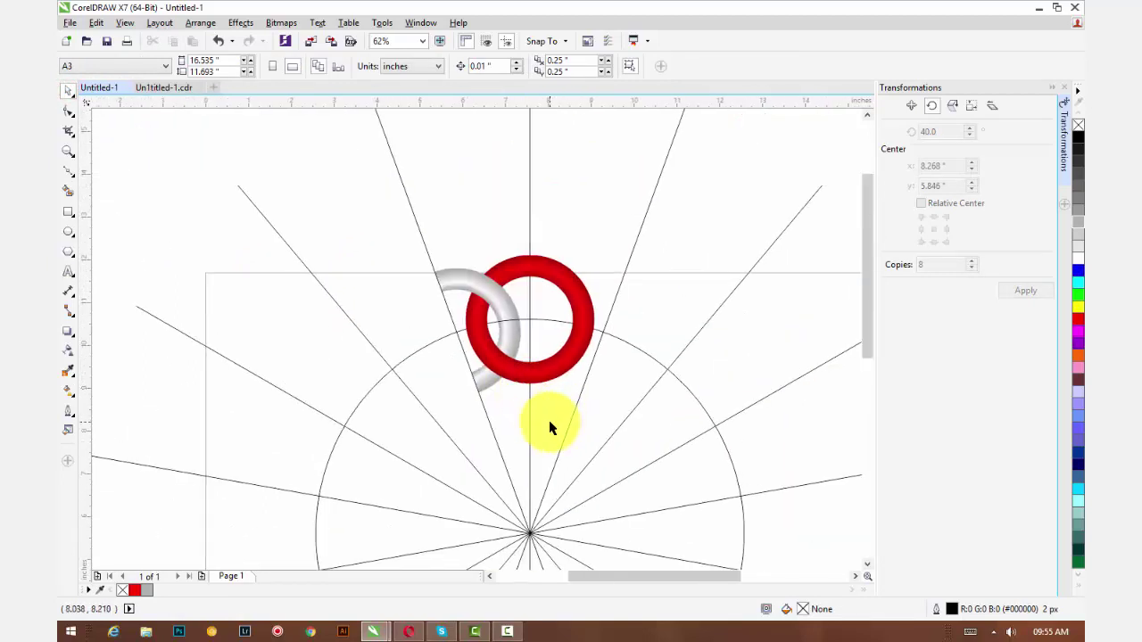
left_click(454, 200)
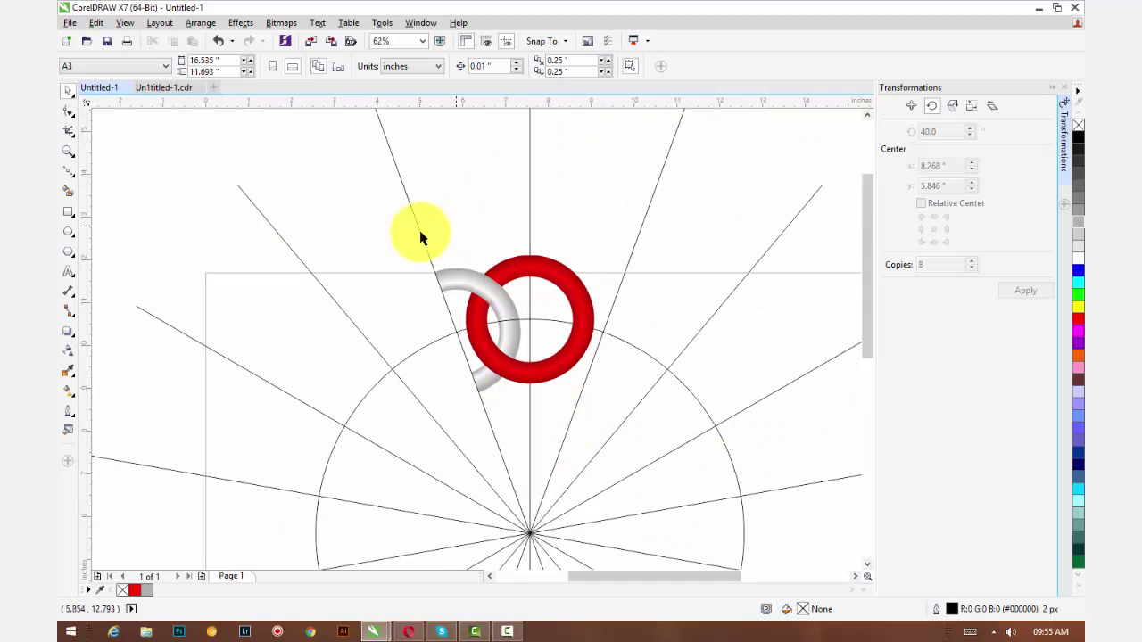
left_click_drag(399, 238, 522, 428)
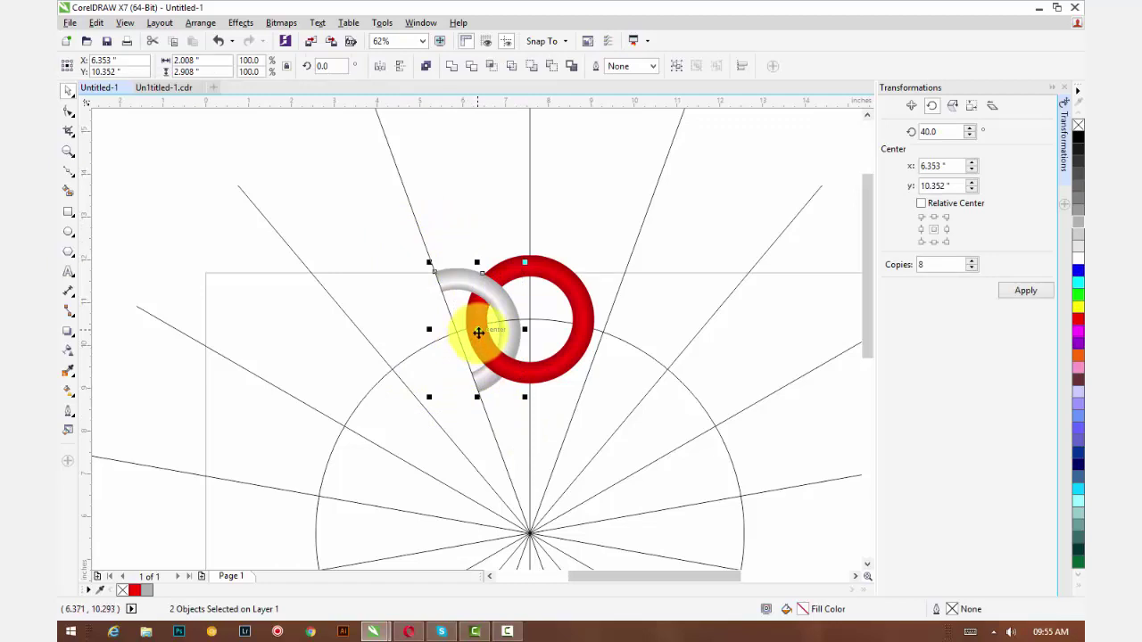
left_click_drag(478, 332, 580, 326)
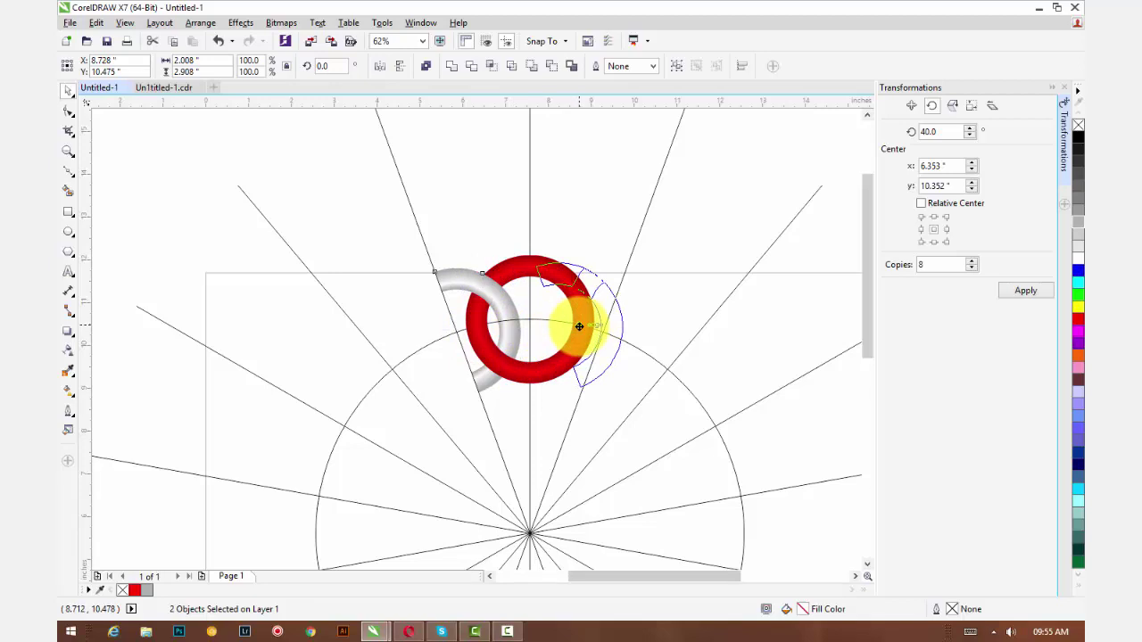
left_click_drag(580, 327, 580, 326)
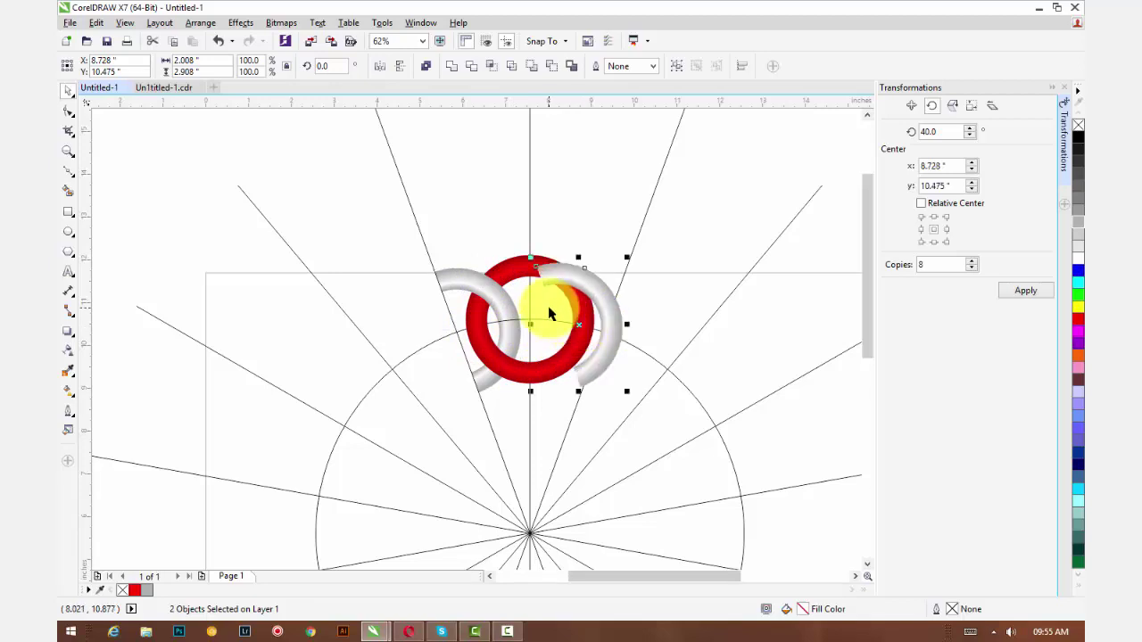
Step: Add a horizontal guideline at about 11.79 inches by the half ring's upper corner, and mirror the copied grey pieces horizontally
left_click_drag(489, 100, 433, 274)
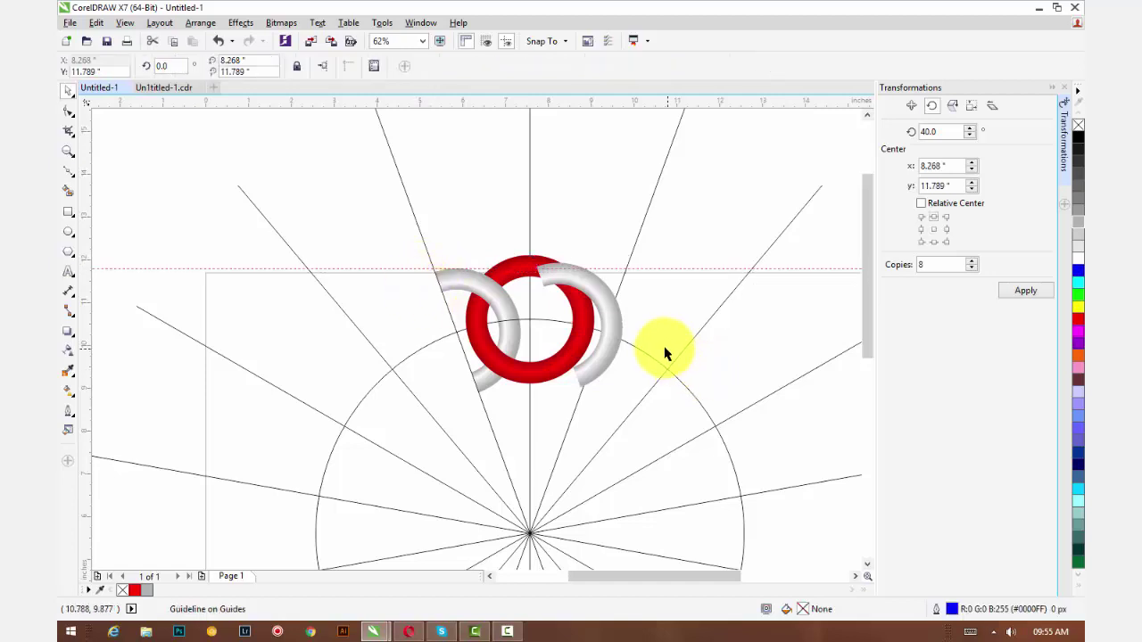
left_click_drag(678, 242, 528, 392)
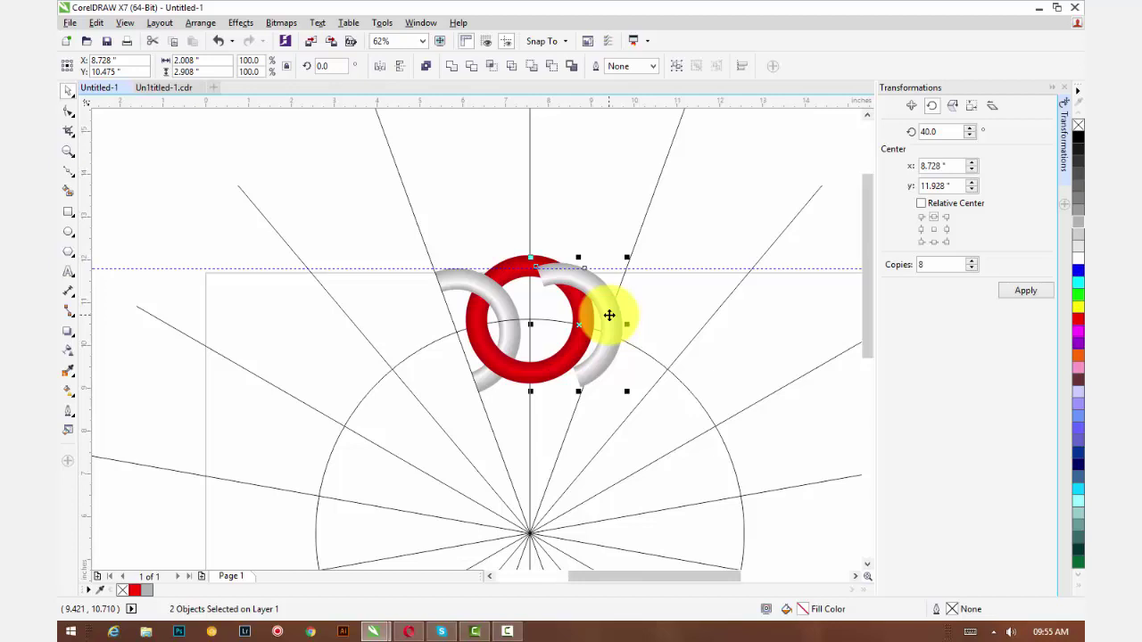
left_click(379, 68)
left_click(560, 295)
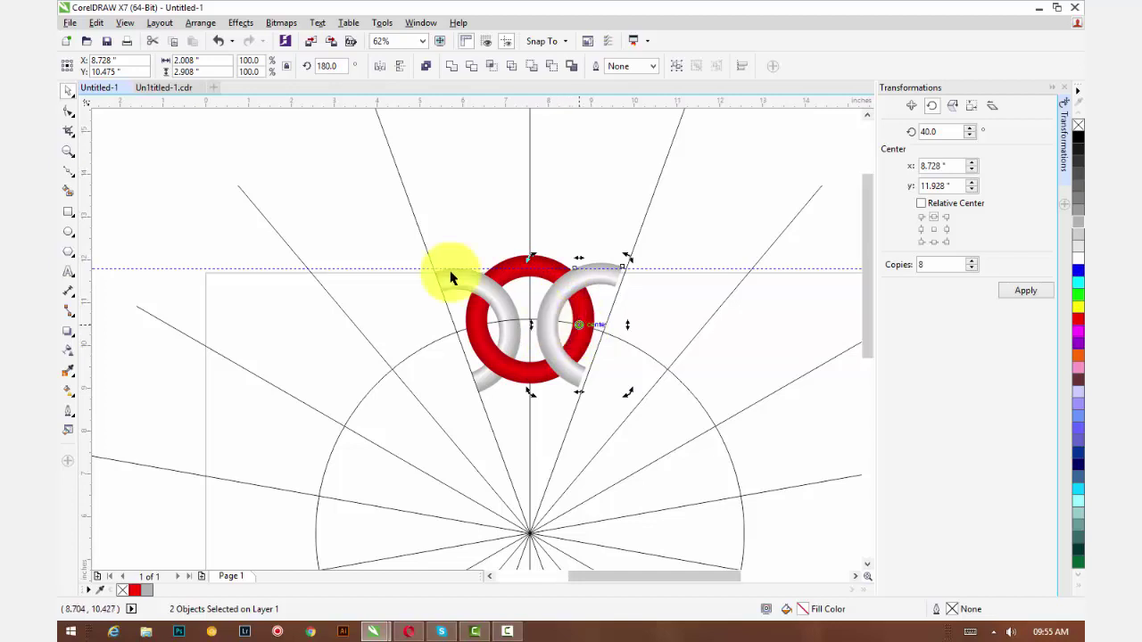
Step: Move the mirrored grey pieces to about X 8.778, Y 10.346 inches, aligning their top with the guideline and their ends with the slanted guide line
left_click(68, 90)
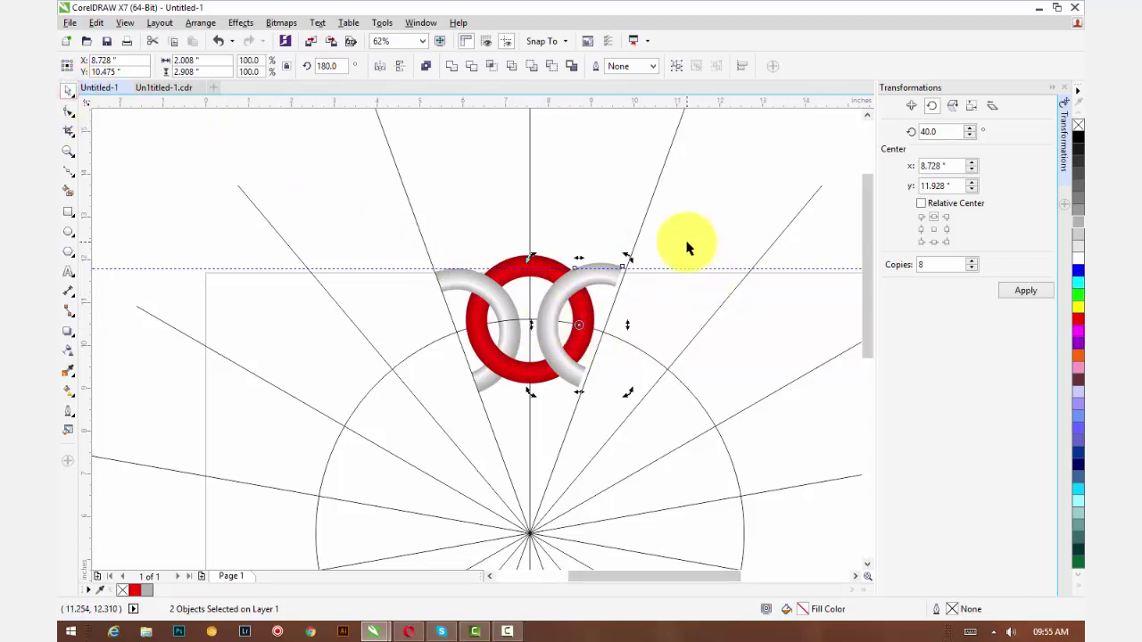
left_click_drag(683, 242, 541, 401)
scroll(601, 308, "up", 3)
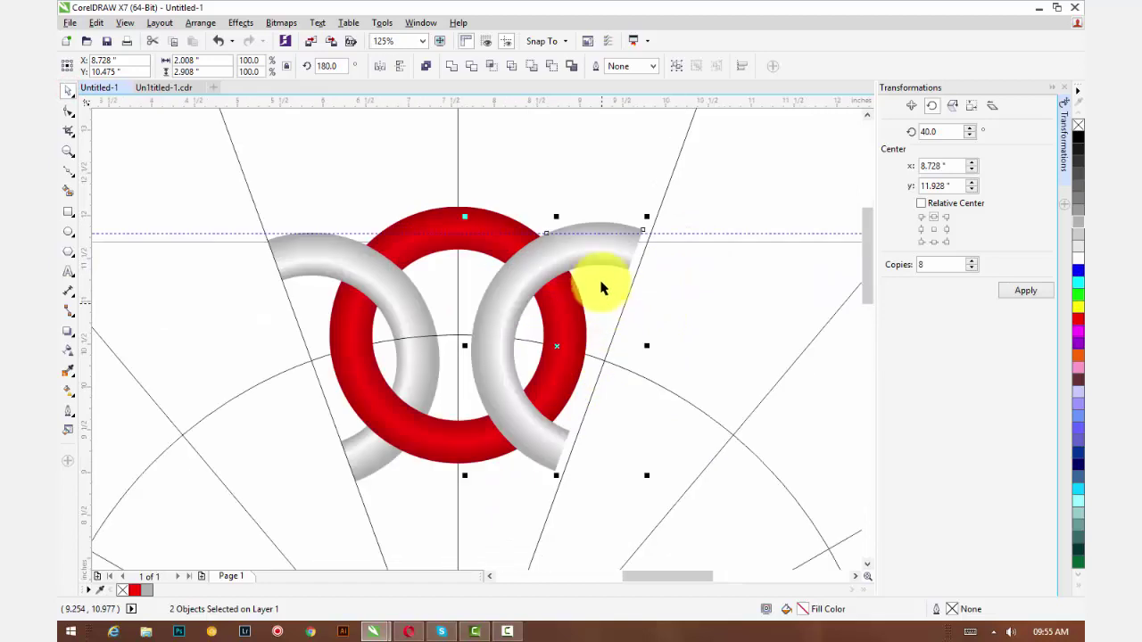
left_click_drag(598, 259, 601, 263)
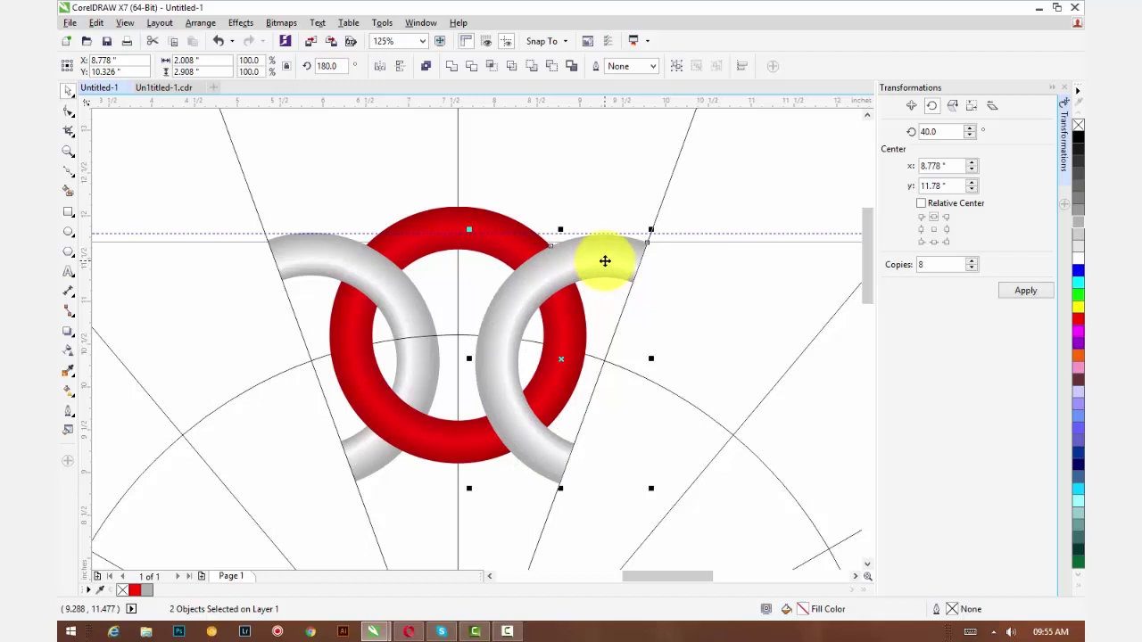
key("Up")
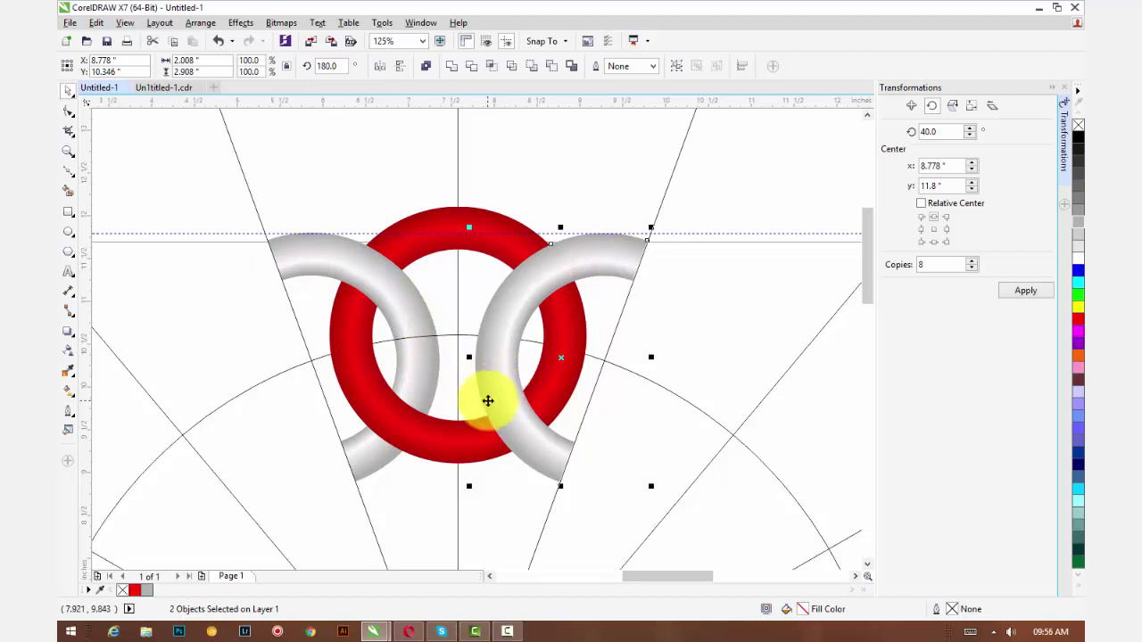
Step: Send the mirrored grey half ring one level back, behind the red ring, leaving its overlap piece in front at the upper crossing
left_click(663, 361)
left_click(629, 257)
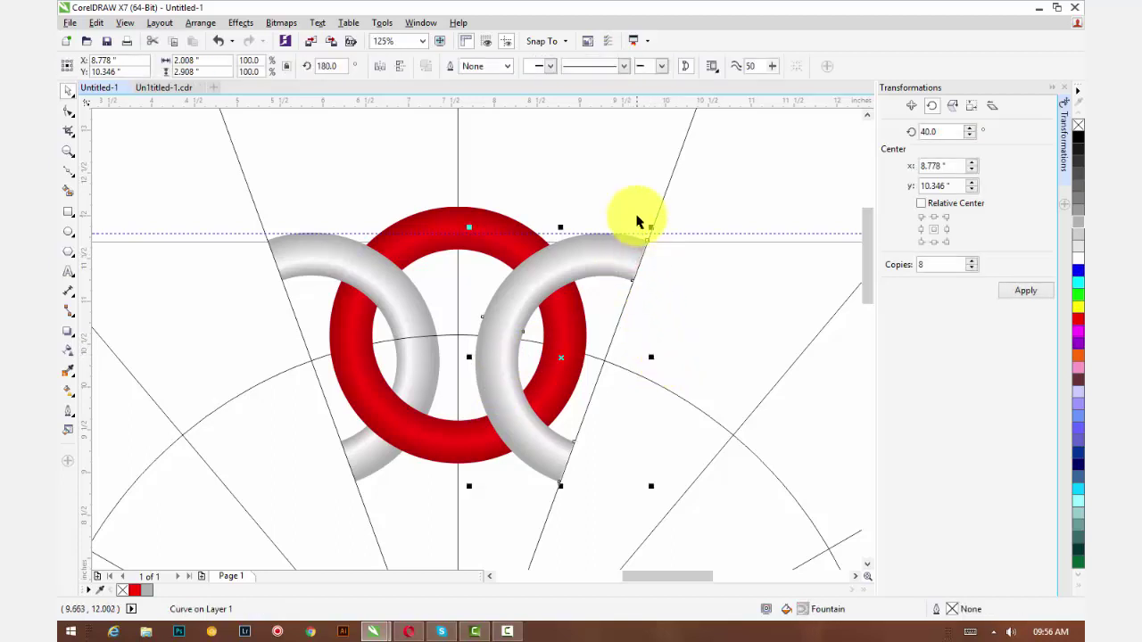
key("ctrl+Page_Down")
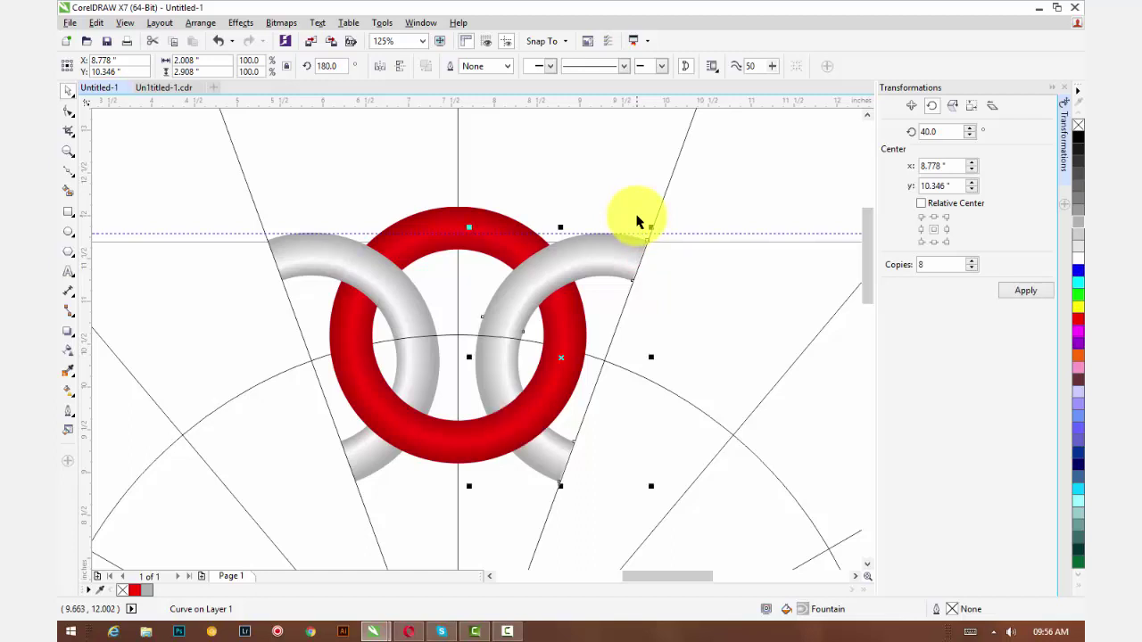
left_click(565, 178)
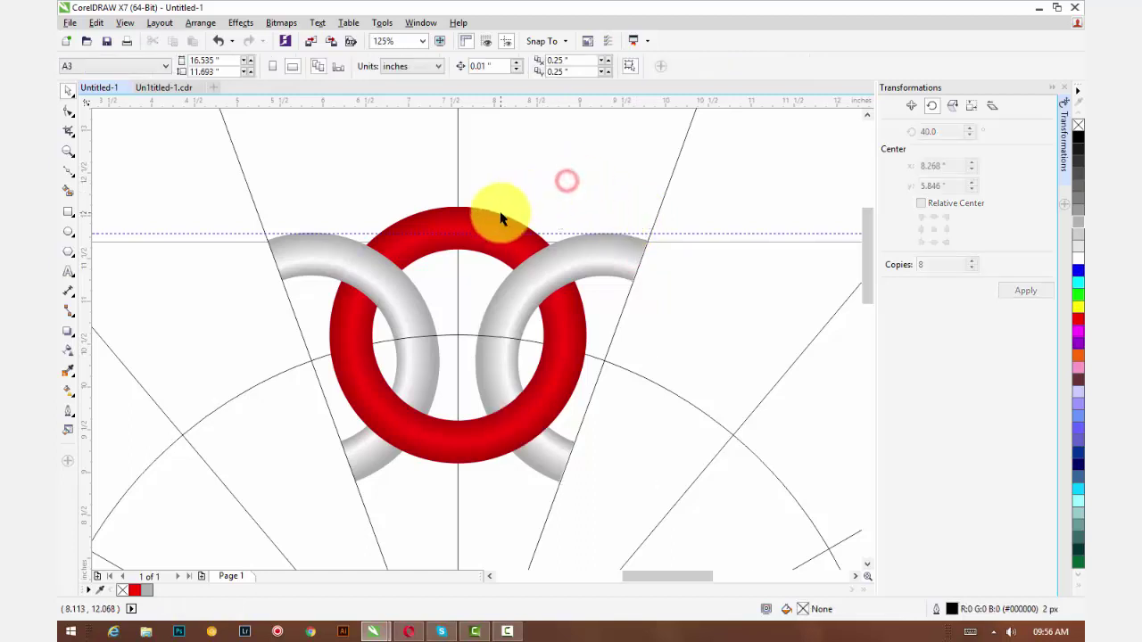
scroll(495, 214, "down", 2)
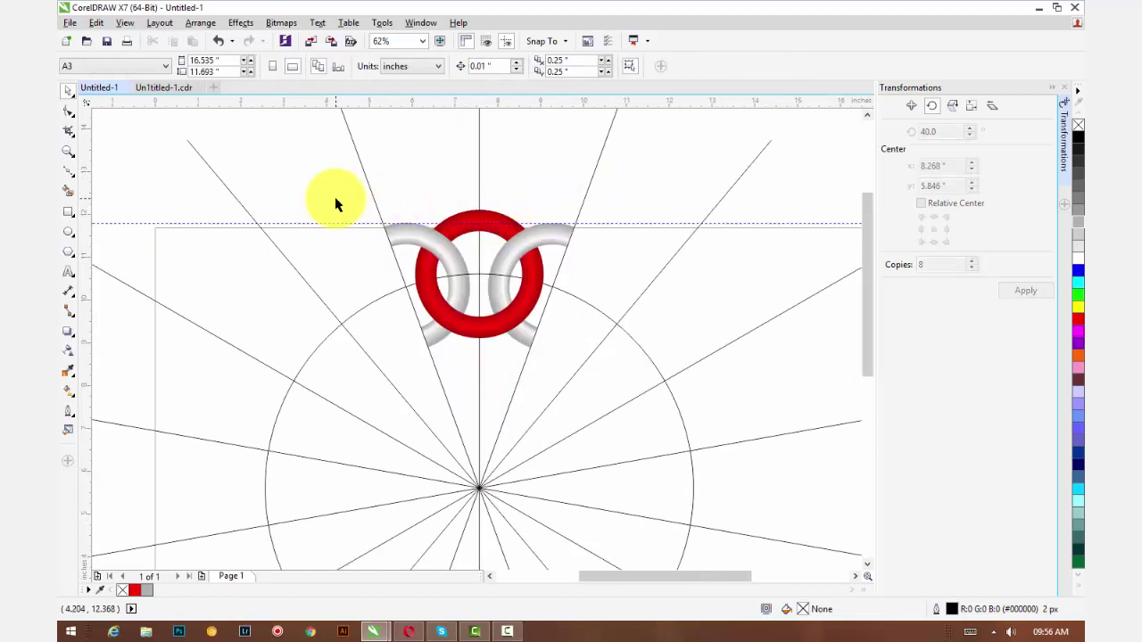
scroll(411, 299, "up", 2)
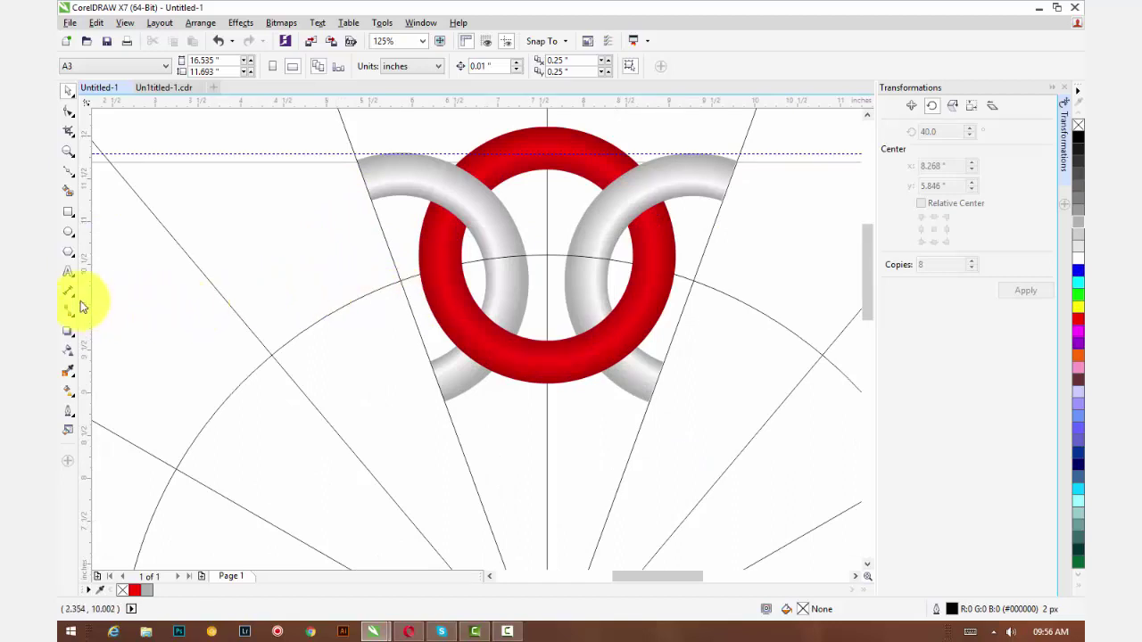
Step: Draw a curve along the large circle from the red ring's outer left edge to the left grey half ring's inward-facing outer edge
left_click(67, 172)
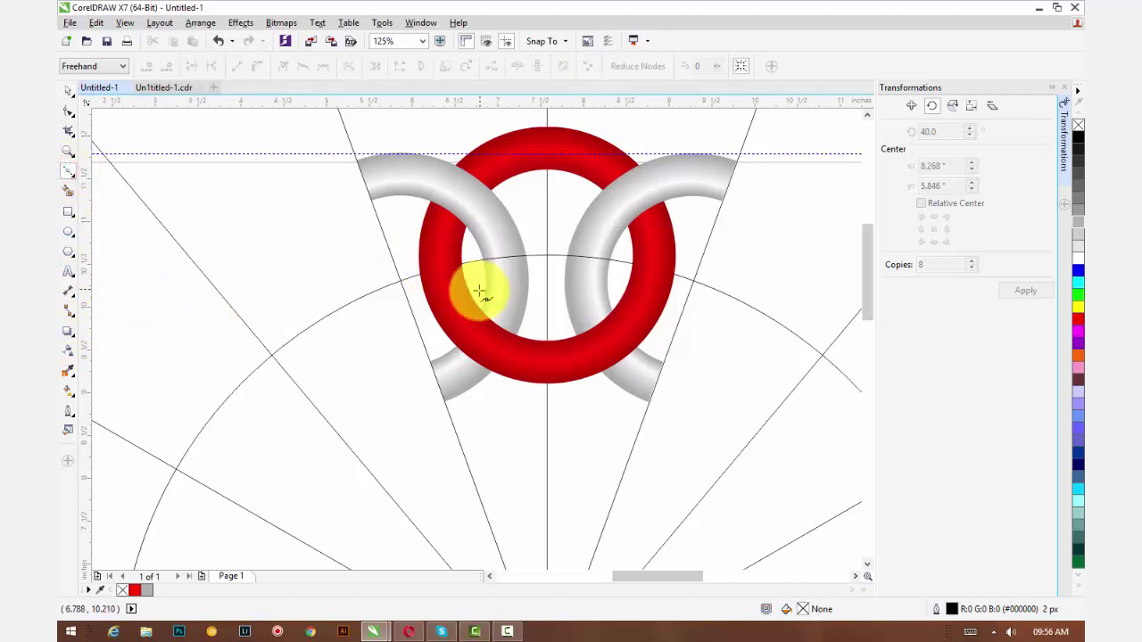
scroll(479, 286, "up", 2)
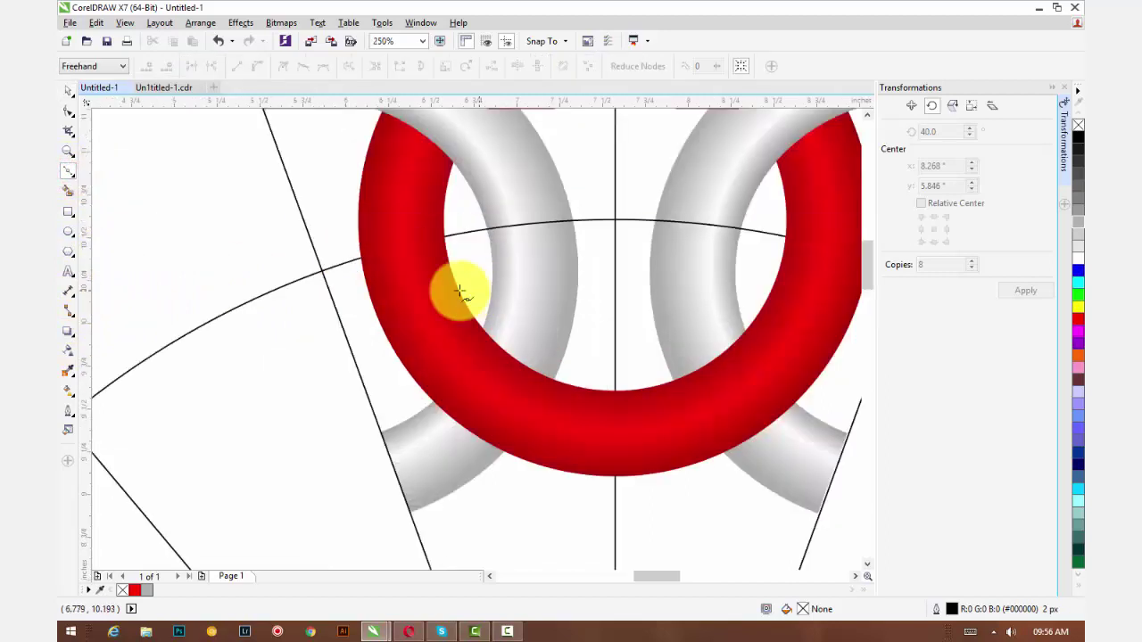
left_click(361, 259)
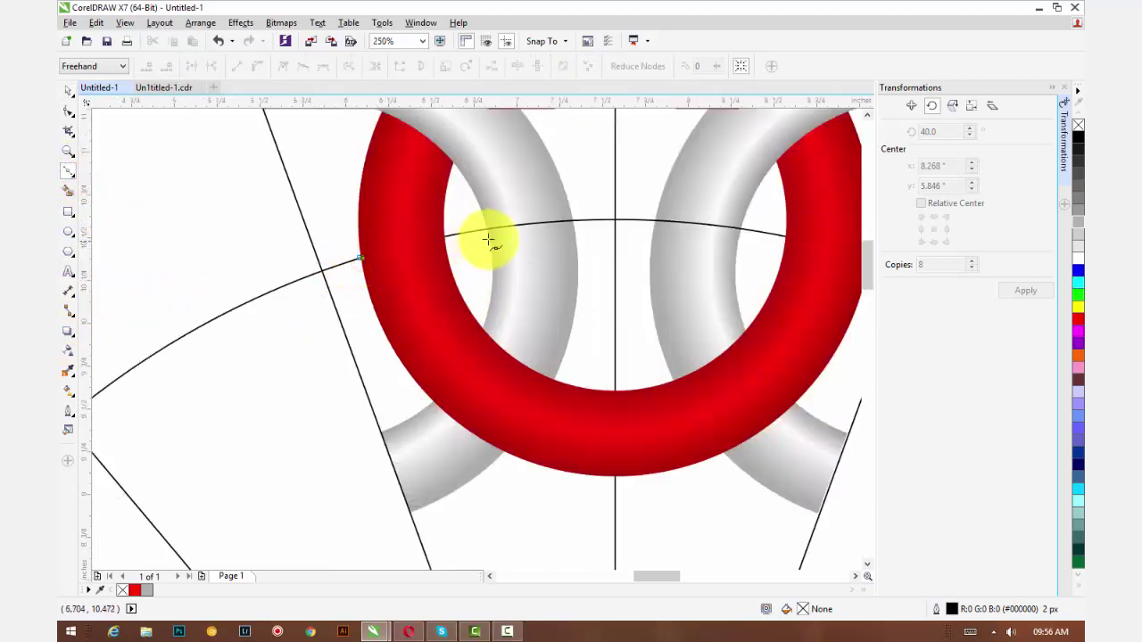
left_click(574, 220)
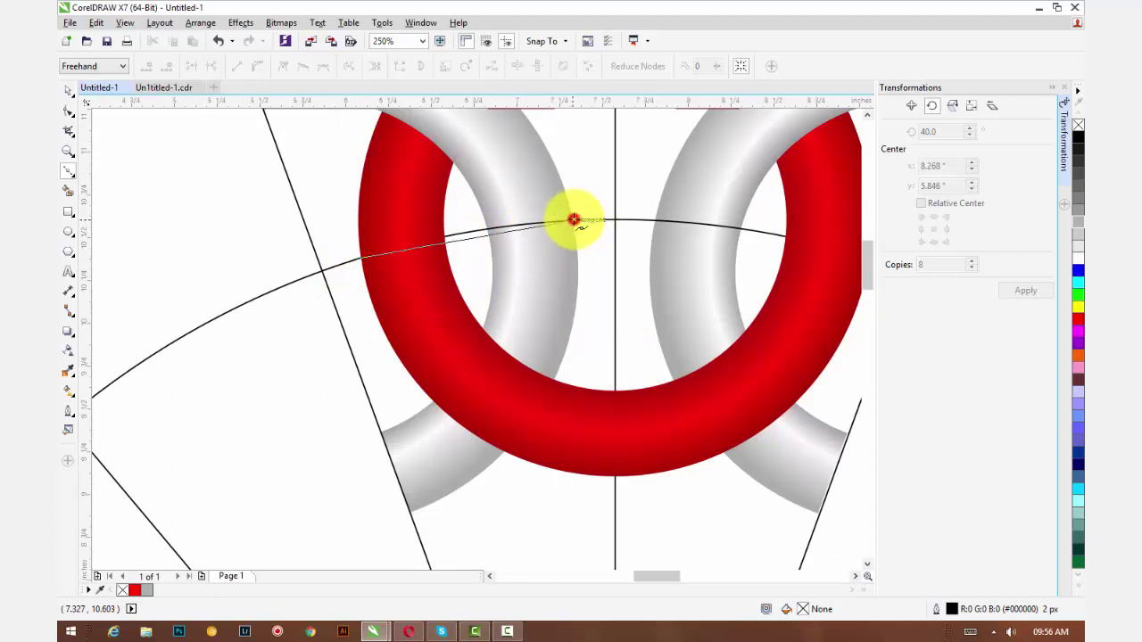
left_click_drag(585, 236, 638, 230)
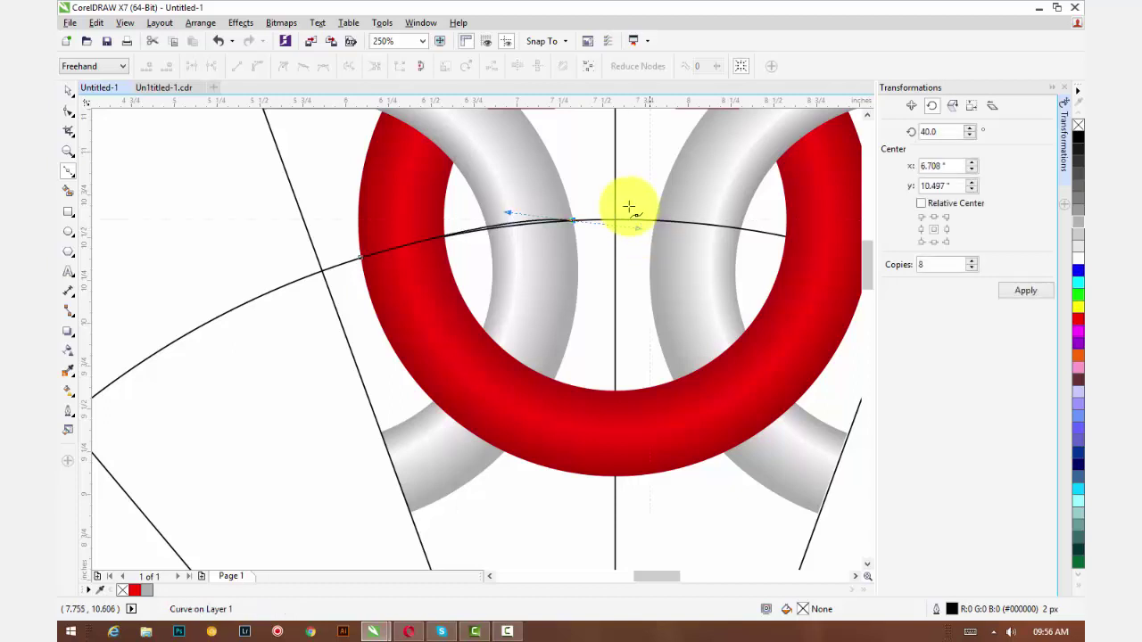
Step: Reshape the new curve with the Shape tool so that it follows the arc of the large circle
left_click(71, 108)
scroll(457, 249, "up", 1)
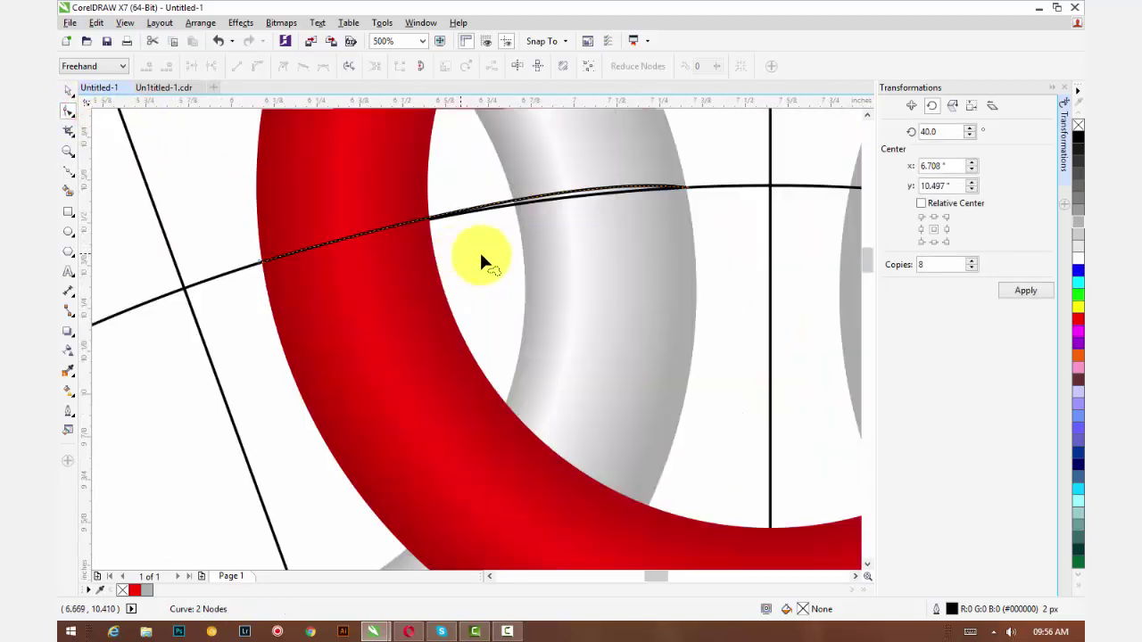
left_click(725, 175)
left_click(647, 214)
left_click(658, 163)
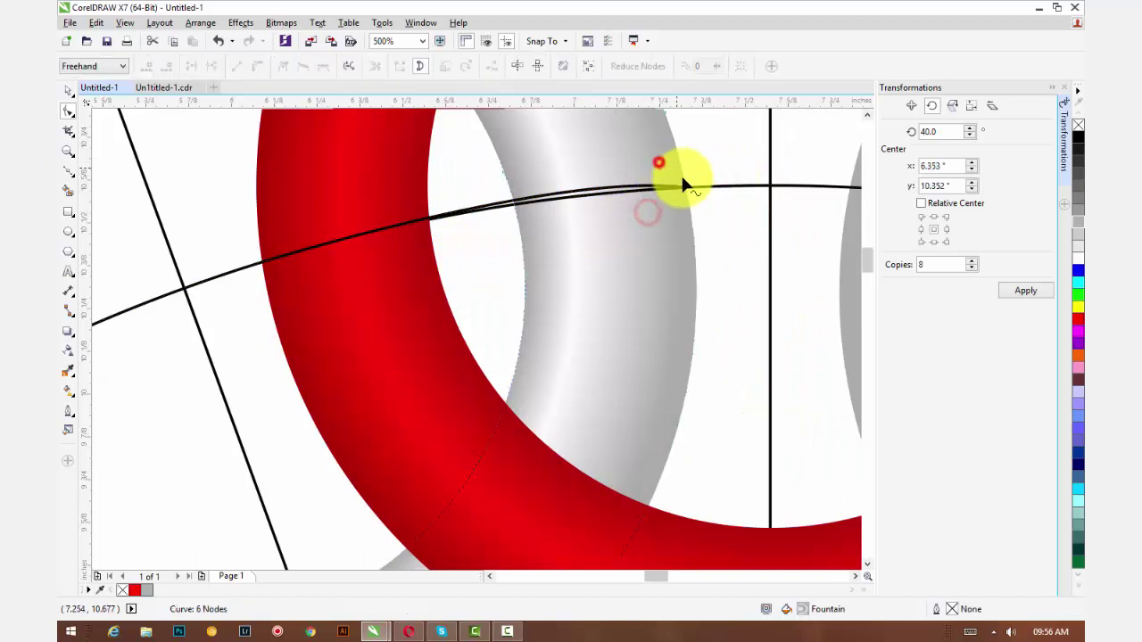
left_click(638, 185)
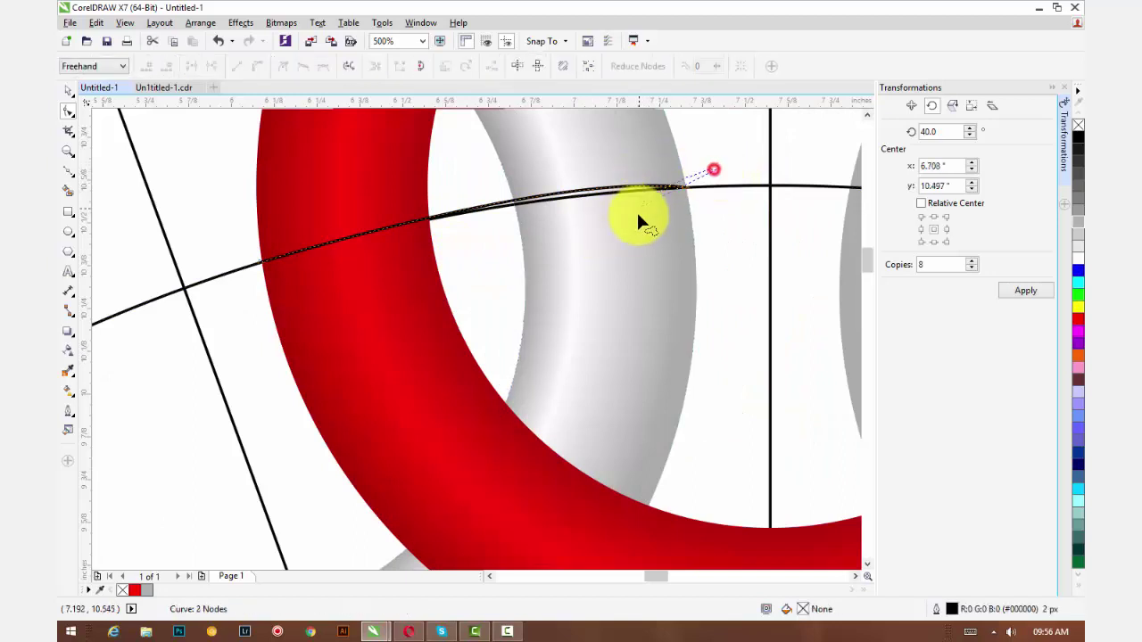
left_click_drag(550, 181, 548, 188)
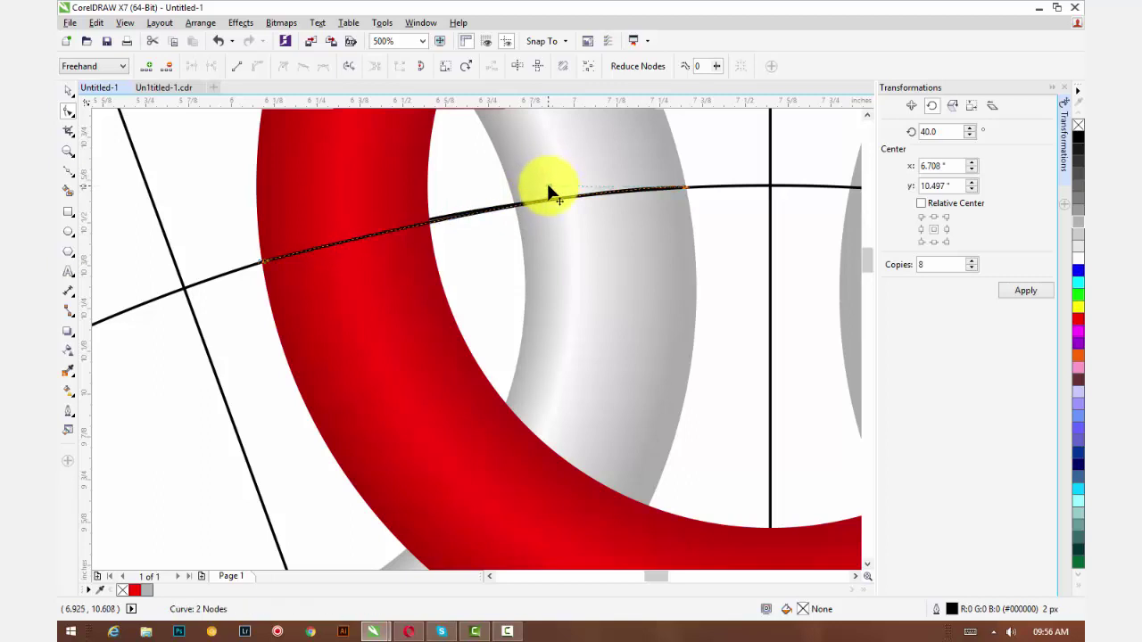
scroll(545, 189, "down", 2)
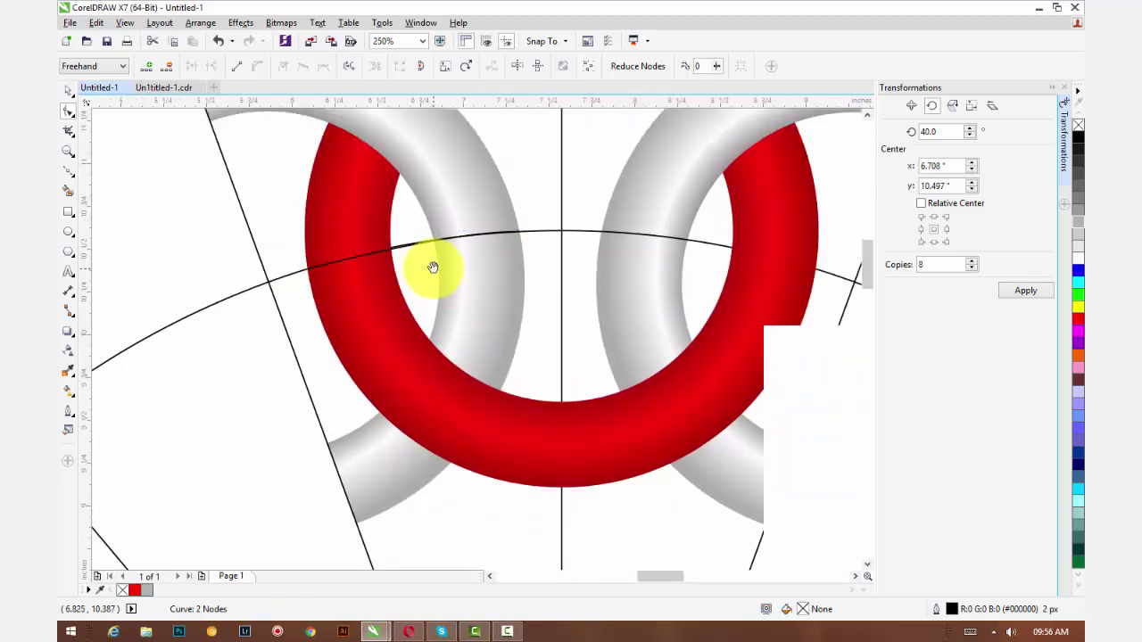
Step: Set the curve's outline width to 150 px and convert the outline to an object
left_click(67, 93)
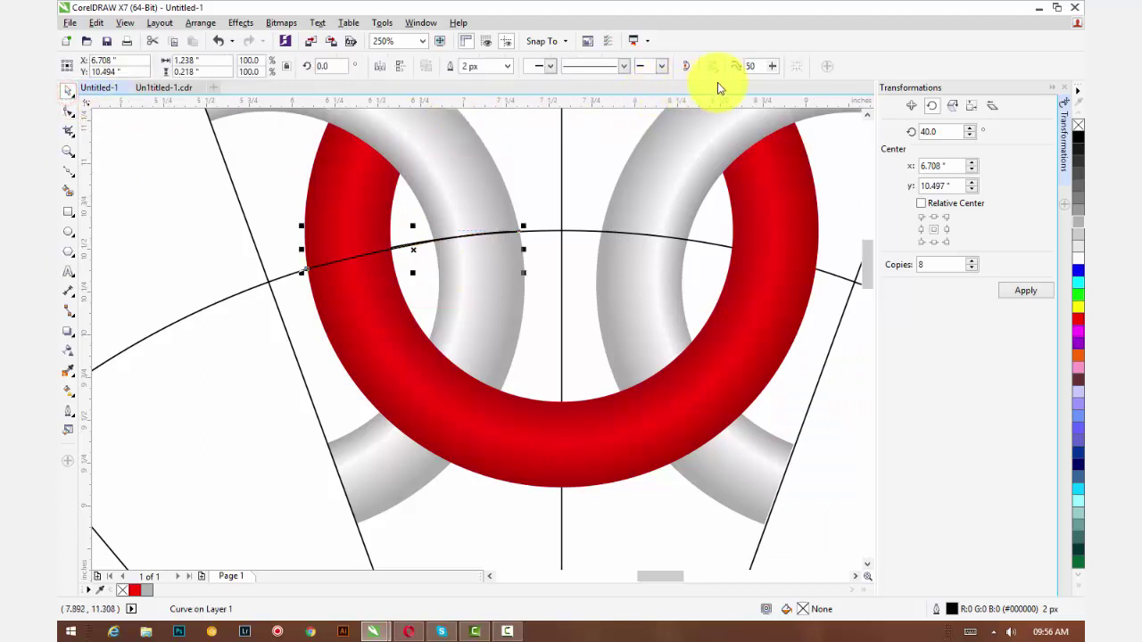
left_click(506, 69)
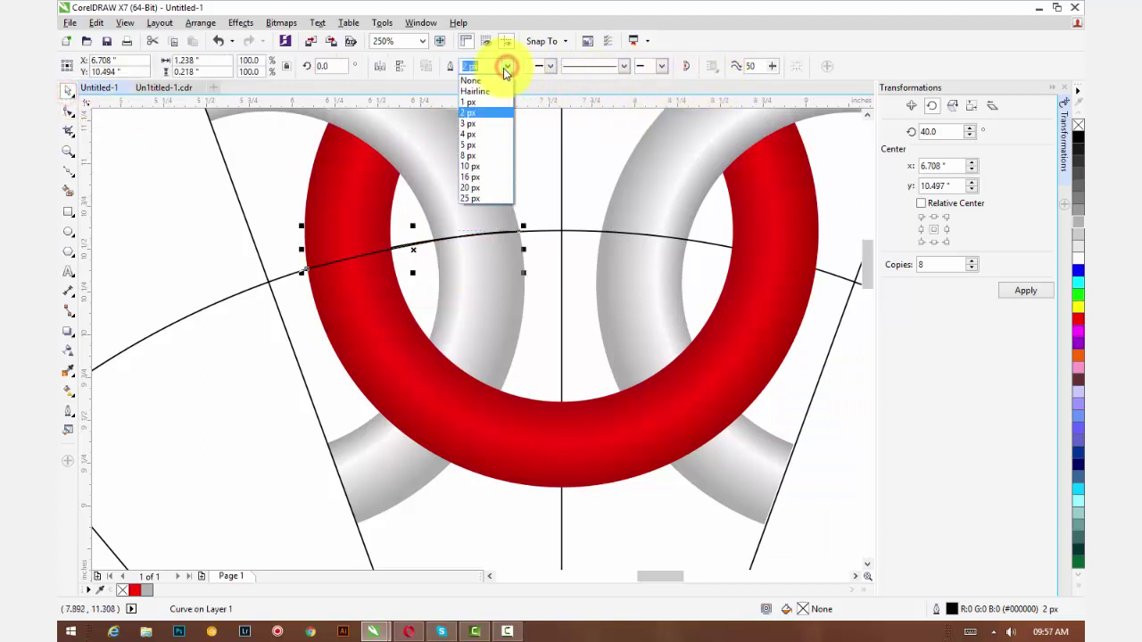
left_click(491, 63)
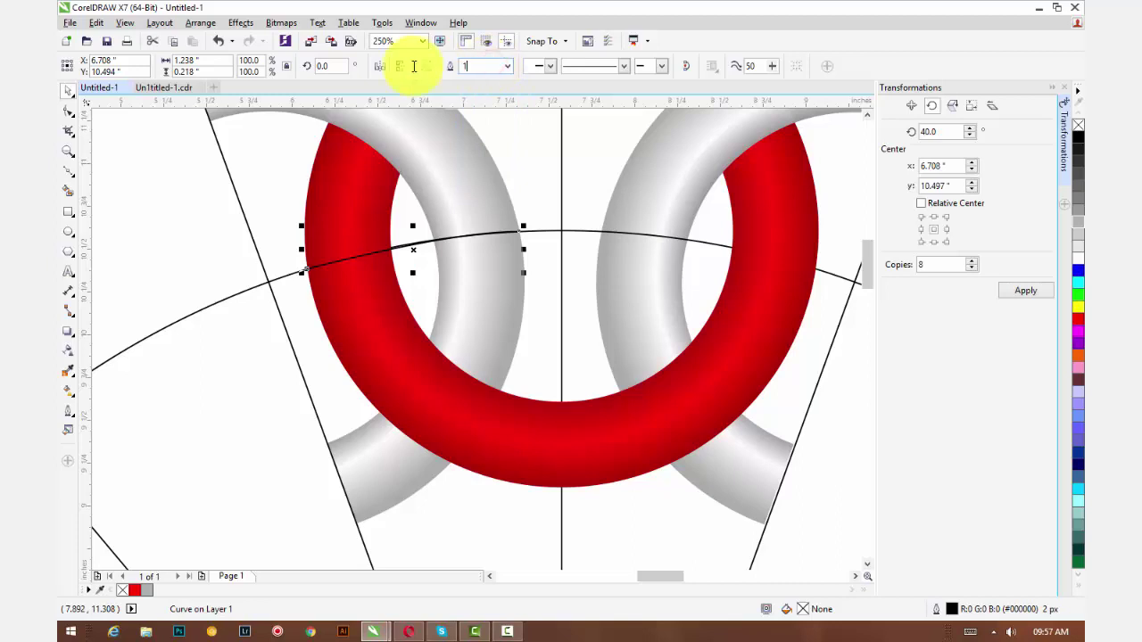
type("150")
key("Return")
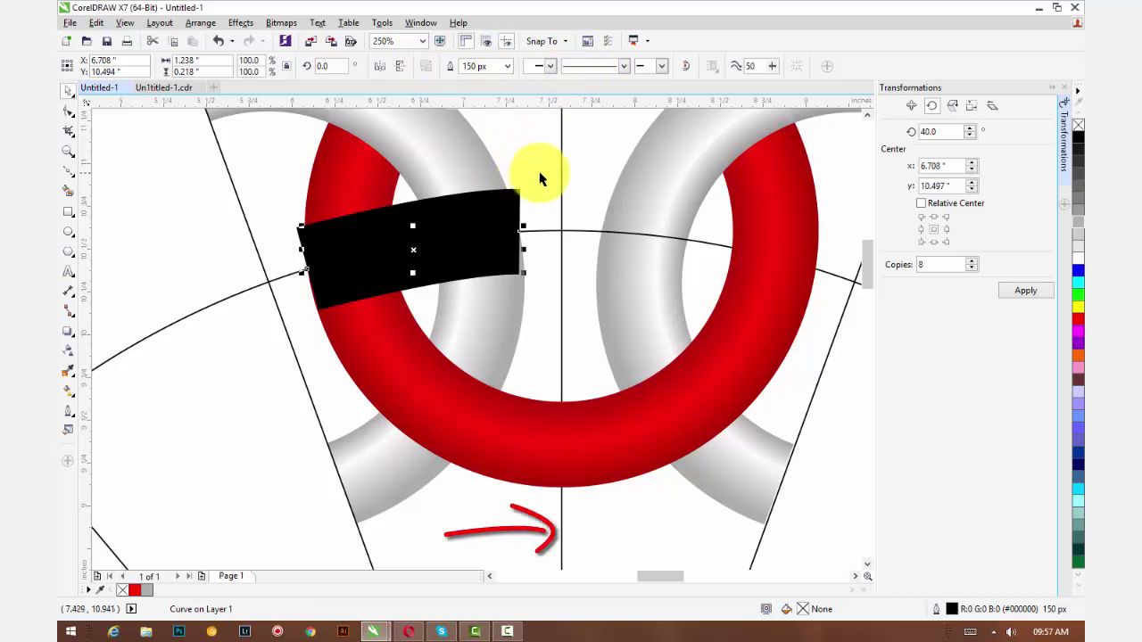
left_click(201, 22)
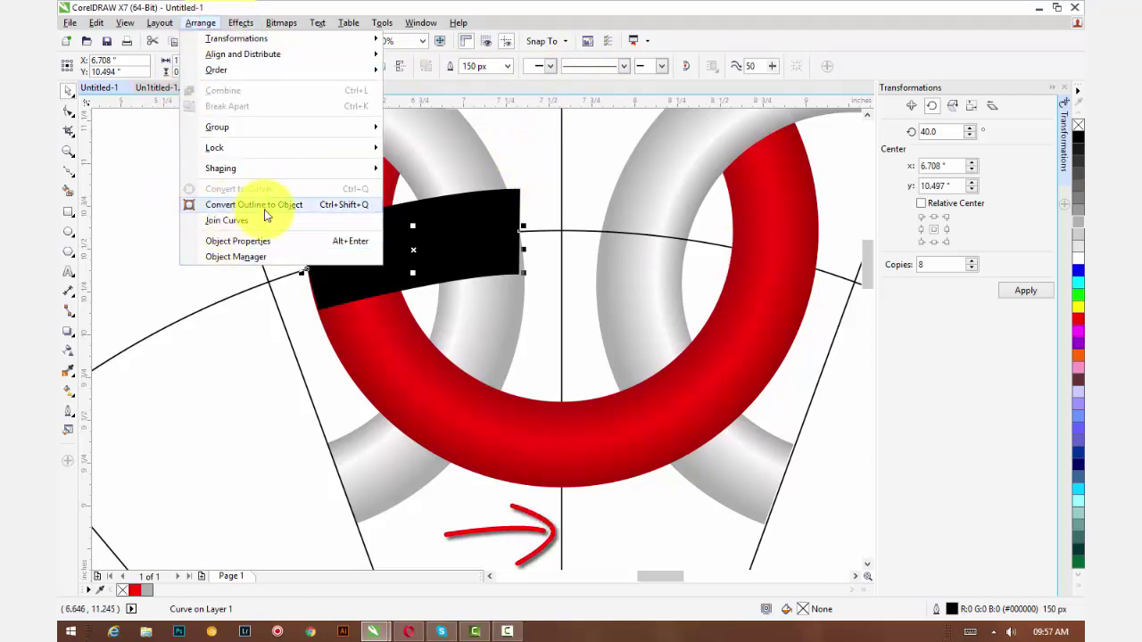
left_click(355, 208)
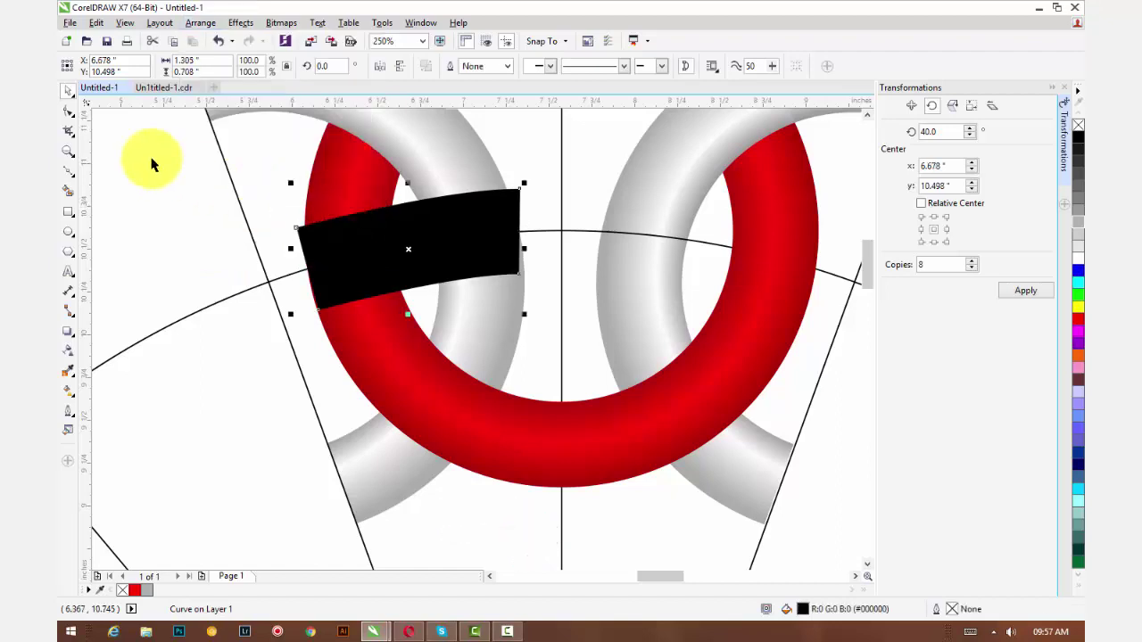
Step: Move the black band's two lower corner nodes onto the outer edges of the grey half ring and the red ring
left_click(68, 110)
scroll(523, 280, "up", 2)
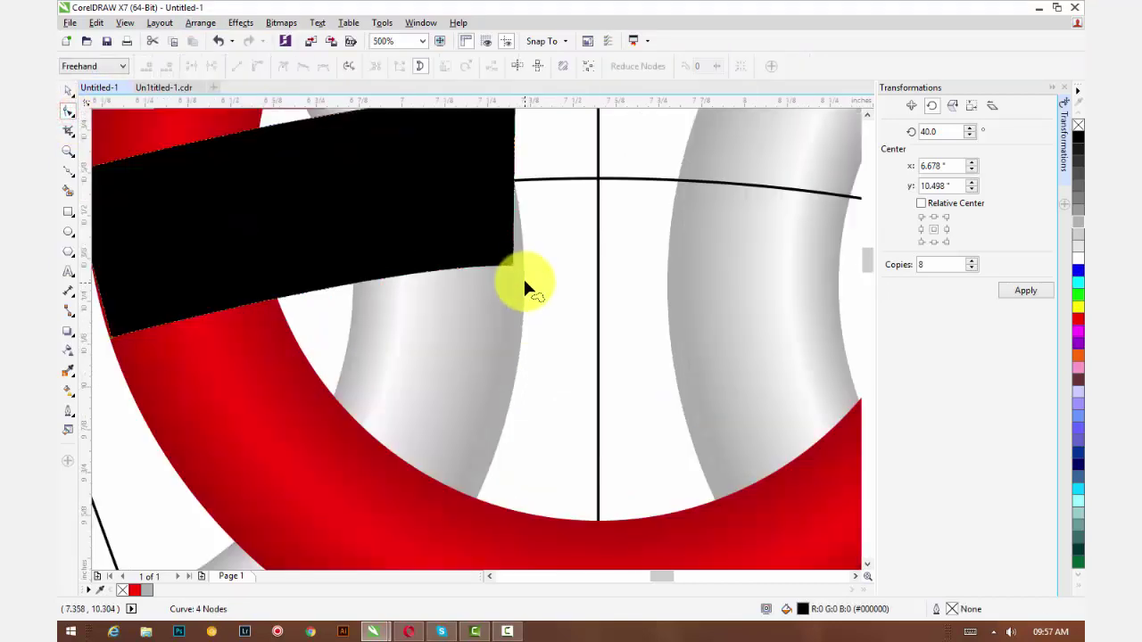
left_click(502, 255)
left_click_drag(501, 256, 522, 253)
left_click_drag(426, 279, 913, 238)
left_click_drag(194, 350, 188, 351)
scroll(313, 272, "down", 1)
scroll(356, 270, "down", 1)
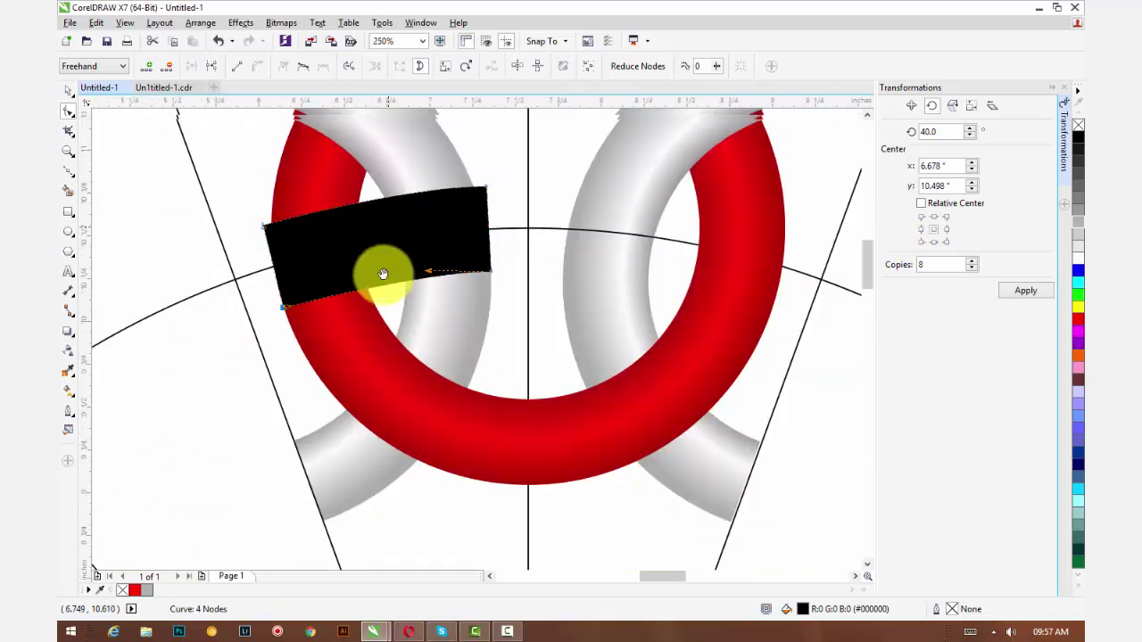
Step: Move the black band's two upper corner nodes onto the outer edges of the grey half ring and the red ring
scroll(442, 276, "up", 1)
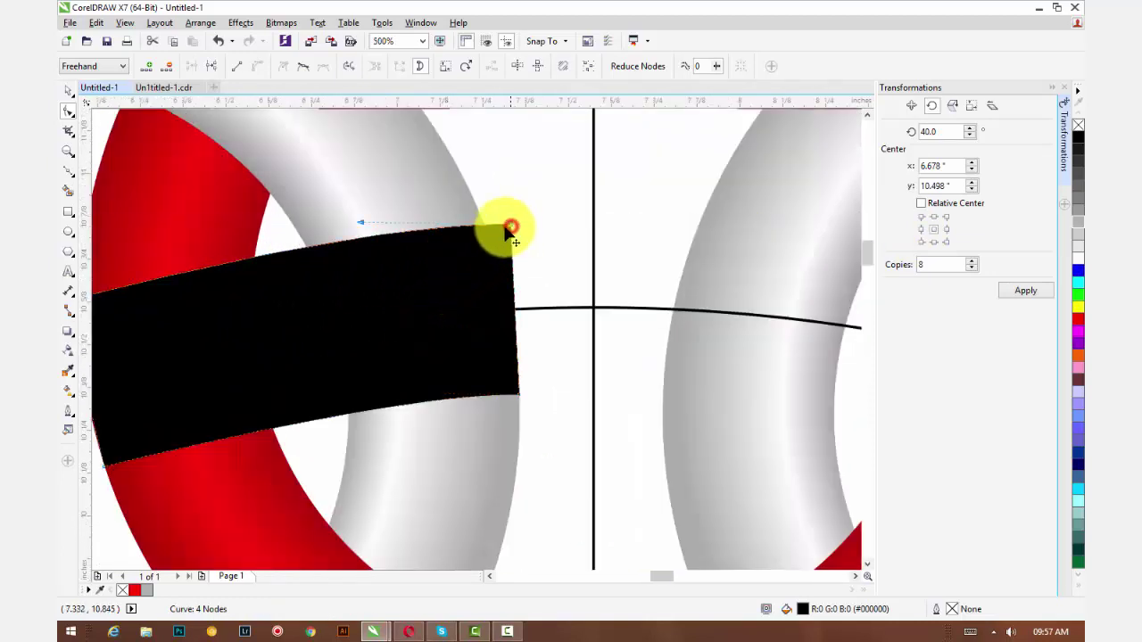
left_click_drag(510, 225, 483, 224)
scroll(406, 250, "down", 1)
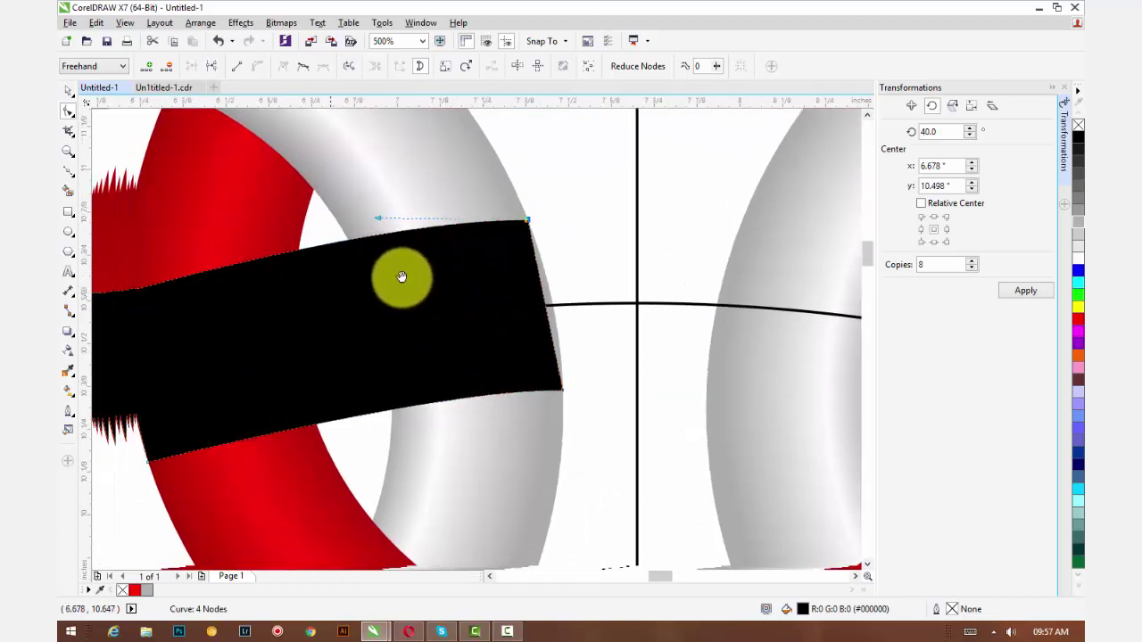
scroll(491, 262, "up", 1)
left_click_drag(282, 274, 296, 267)
Step: Convert all of the band's segments to curves and bend its left end to follow the red ring's outer edge
mouse_move(426, 199)
left_mouse_down()
mouse_move(668, 184)
mouse_move(736, 205)
mouse_move(564, 434)
left_mouse_up()
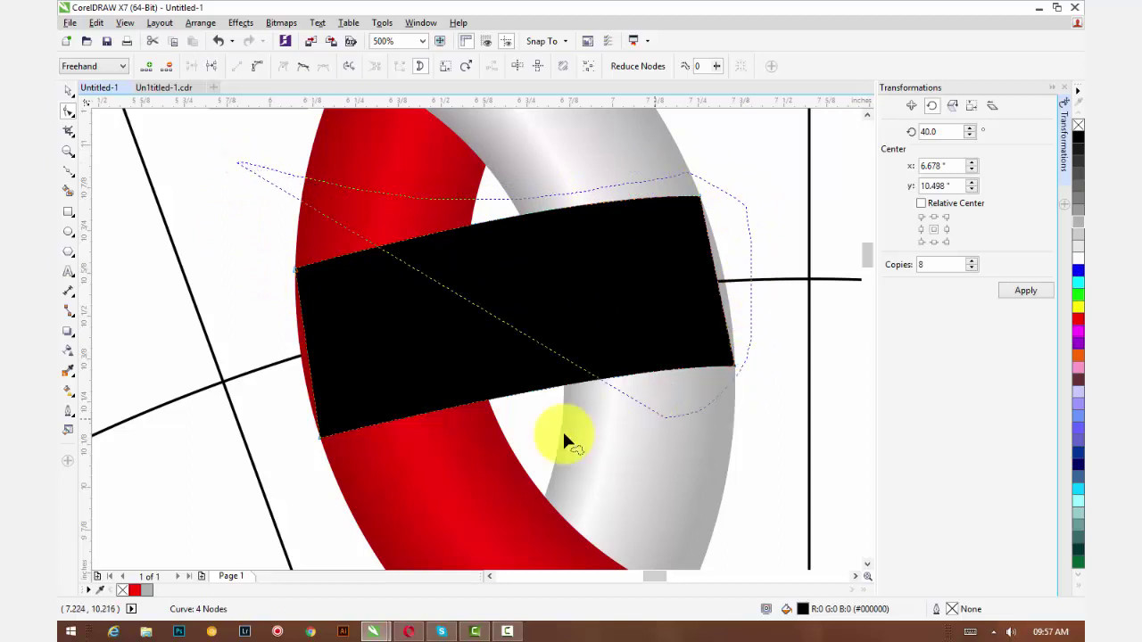
left_click(256, 68)
left_click(232, 159)
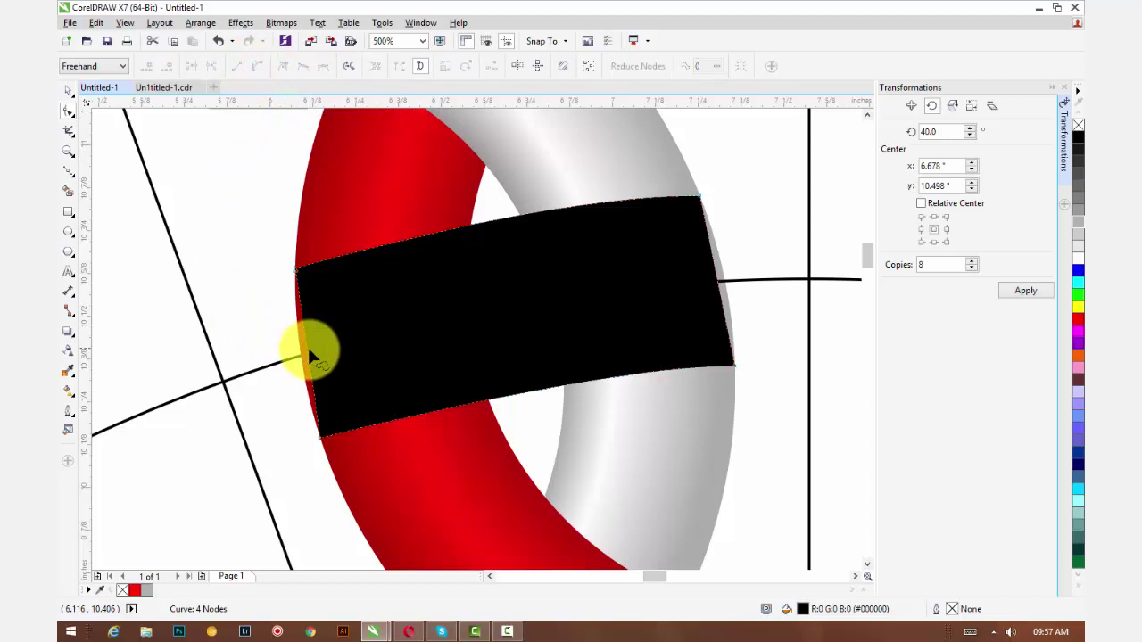
left_click_drag(305, 346, 297, 345)
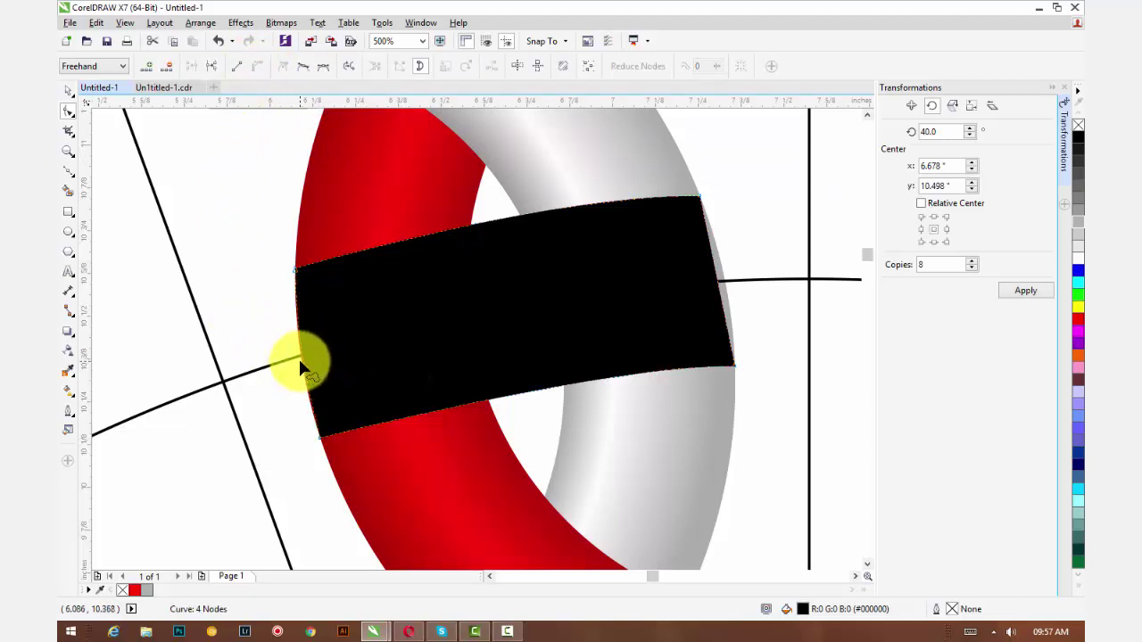
scroll(299, 359, "up", 3)
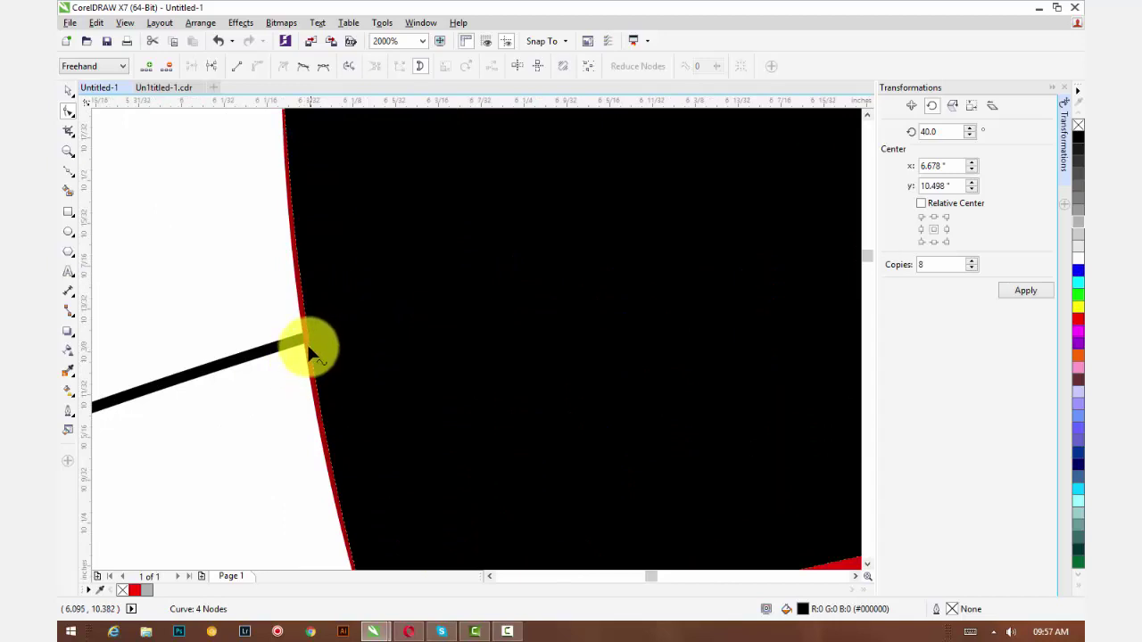
left_click_drag(306, 341, 305, 342)
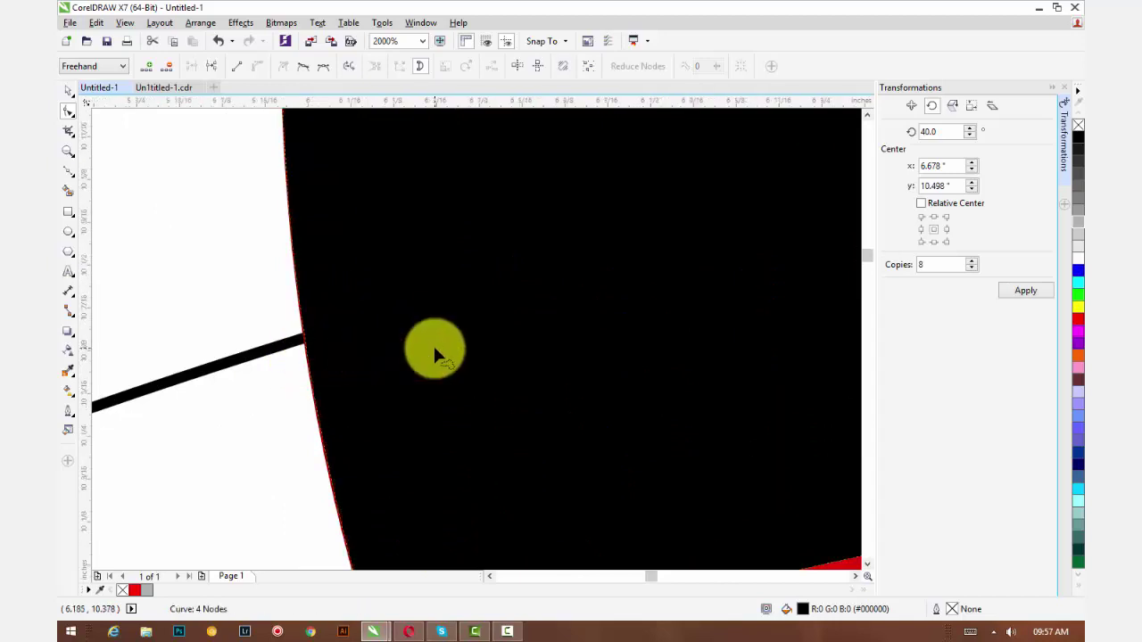
scroll(433, 351, "down", 3)
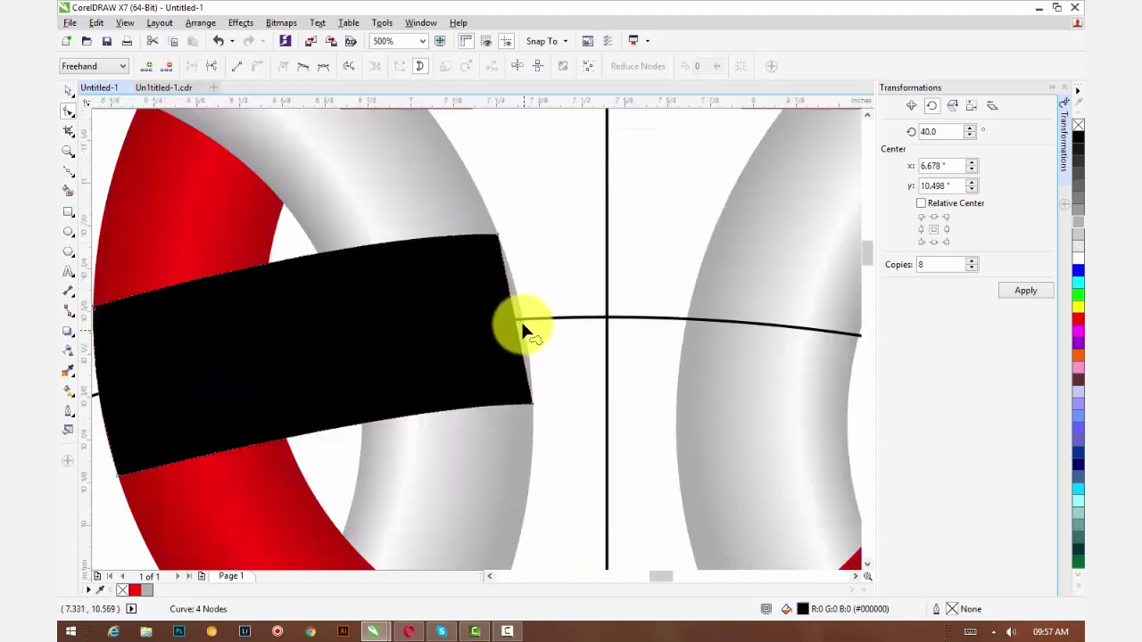
Step: Bend the black band's end on the grey half ring so it follows that ring's outer edge
left_click(513, 311)
left_click_drag(513, 311, 518, 315)
scroll(385, 309, "down", 3)
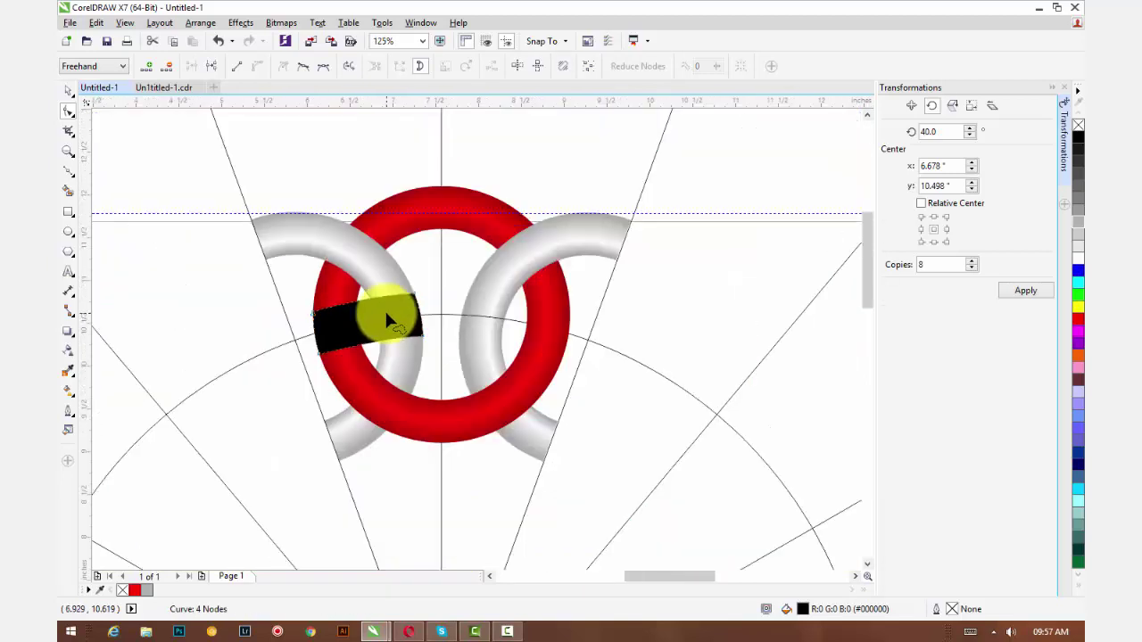
Step: Apply a linear fountain fill along the band from the red ring's outer edge to the grey half ring's, with black at both ends
left_click(70, 393)
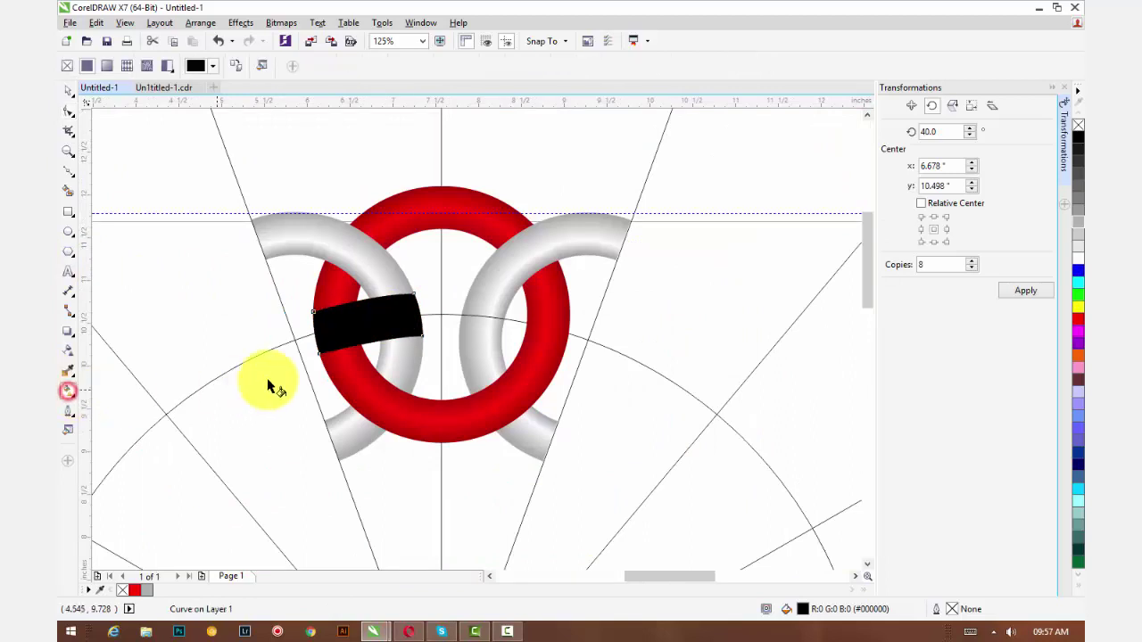
left_click_drag(317, 336, 415, 314)
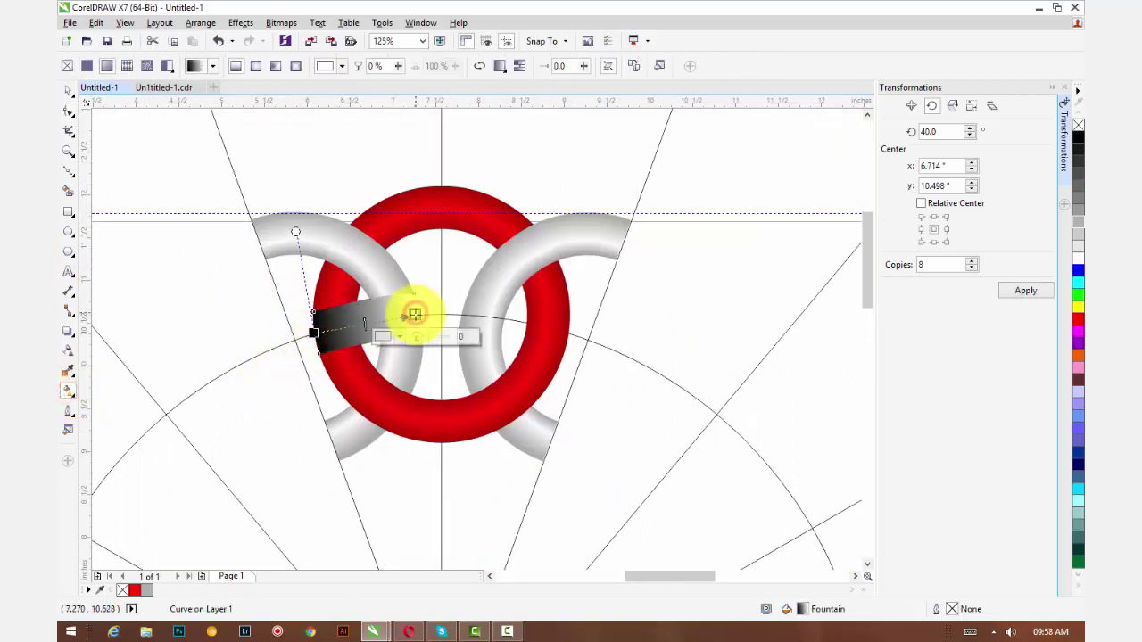
left_click(399, 337)
left_click(389, 417)
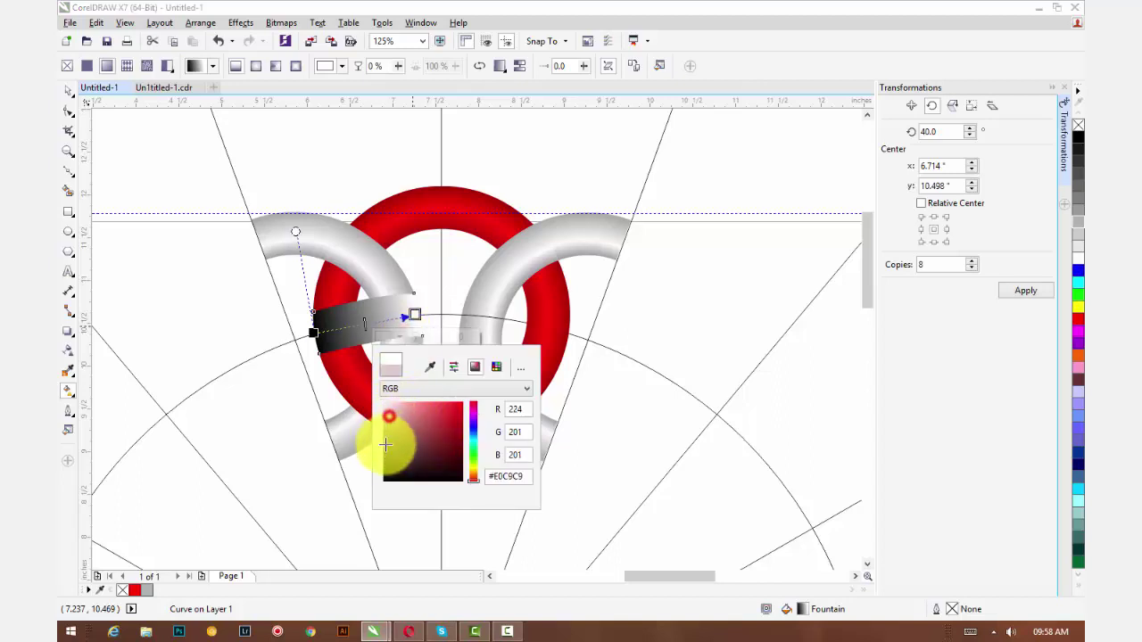
left_click_drag(385, 444, 375, 491)
left_click(371, 326)
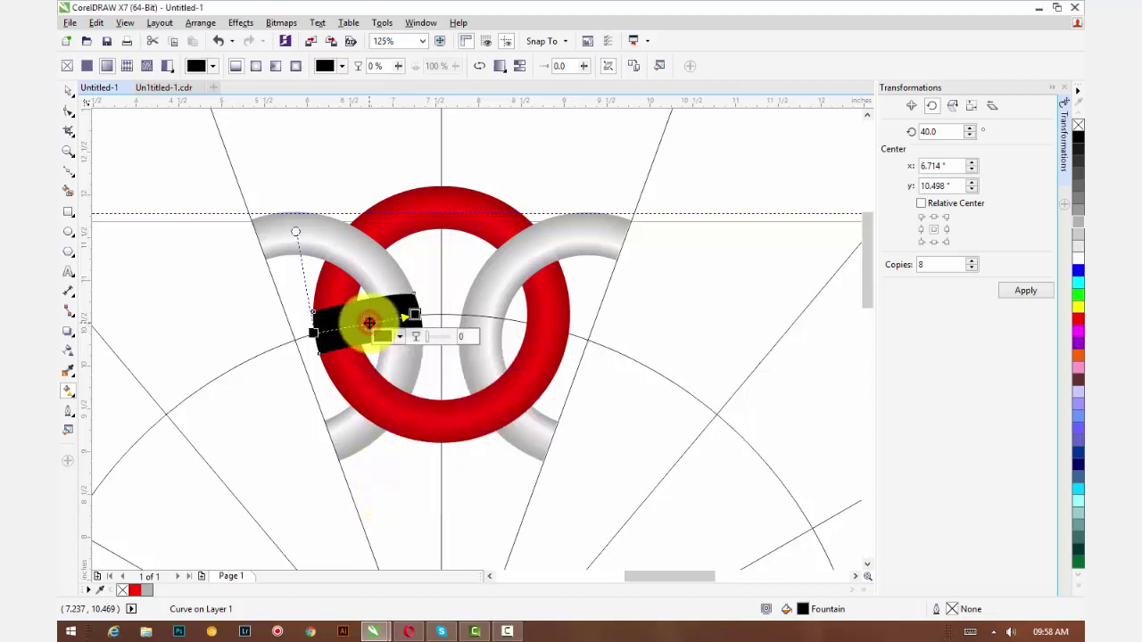
Step: Add a colour node near the middle of the band's gradient and set it to light grey #C4C4C4
left_click(369, 323)
left_click(336, 346)
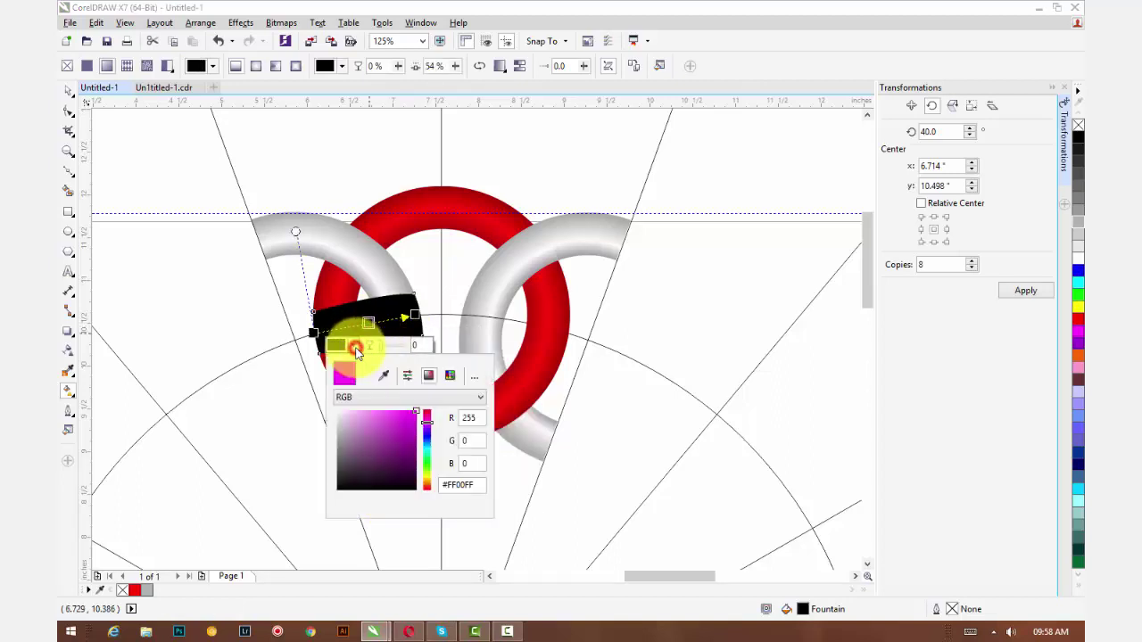
left_click(337, 439)
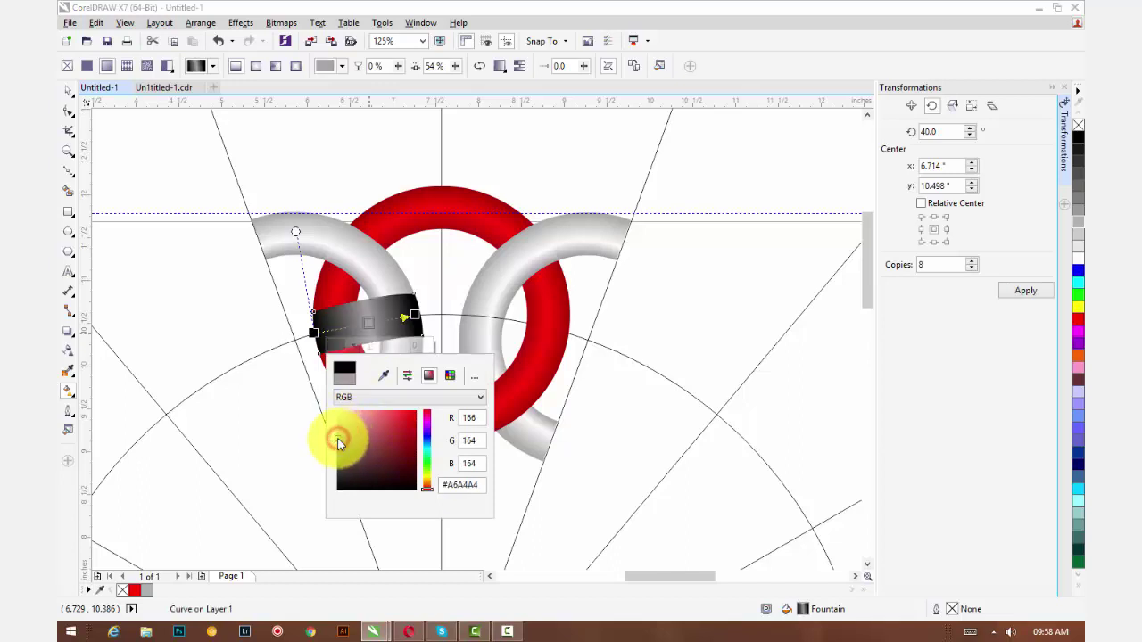
left_click_drag(336, 430, 336, 429)
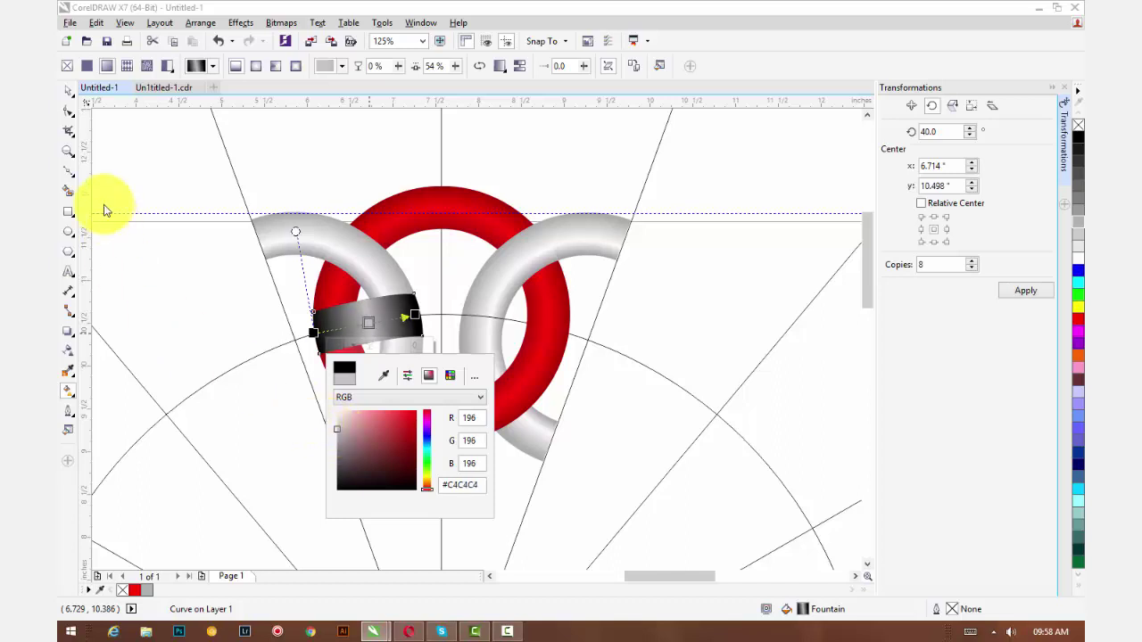
left_click(67, 96)
left_click(146, 147)
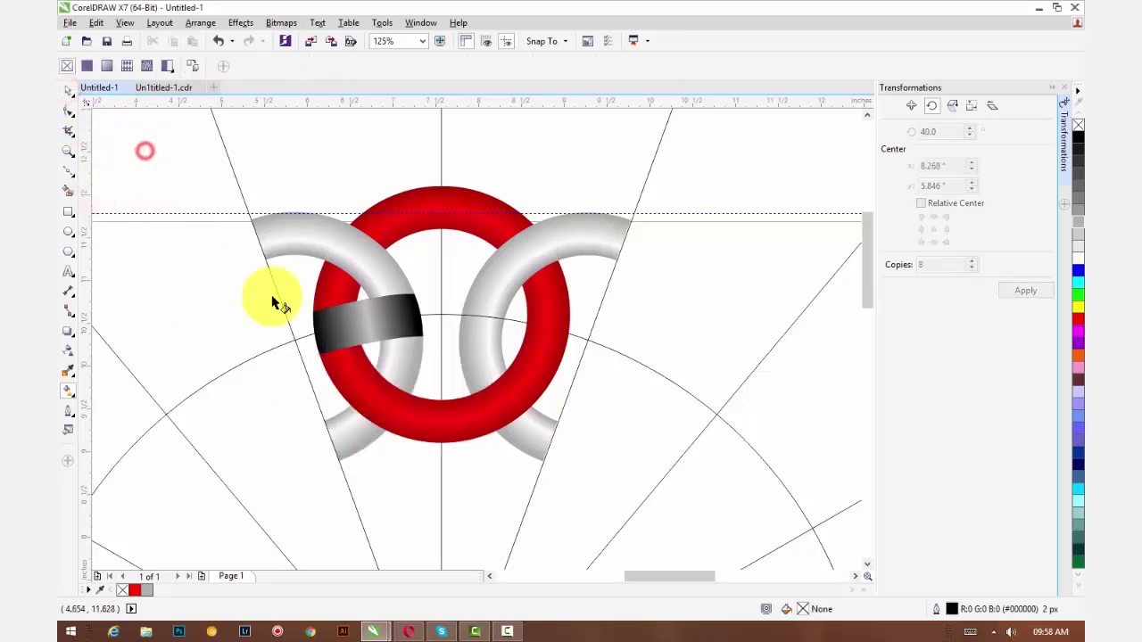
Step: Move the band's rotation centre to the centre of the large circle, where the radial lines meet
left_click(364, 332)
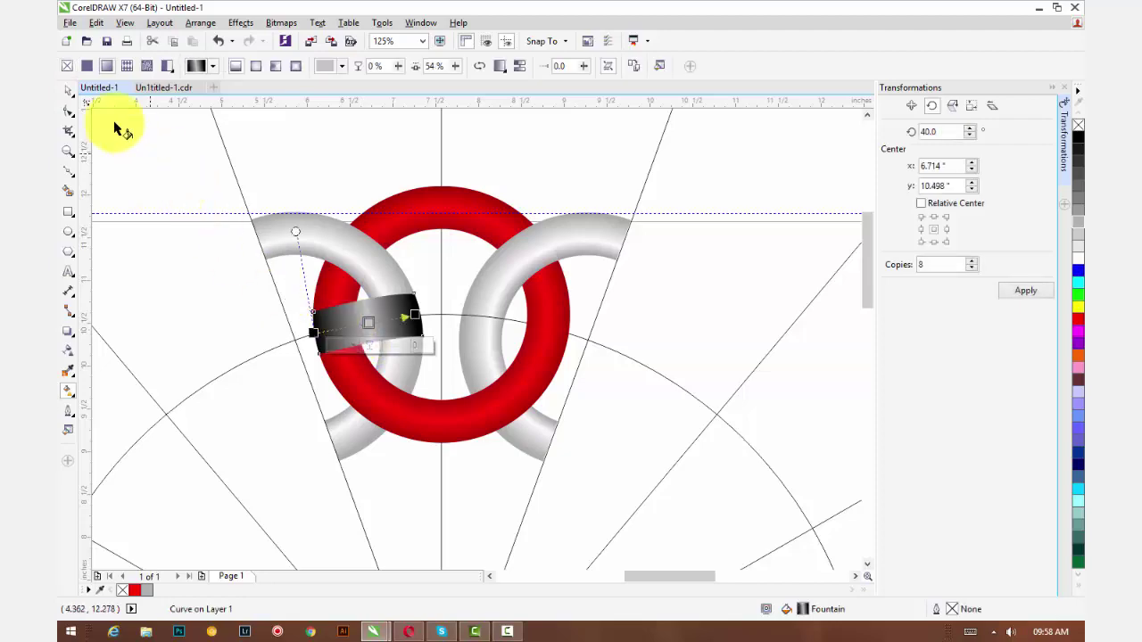
left_click(68, 91)
left_click(367, 330)
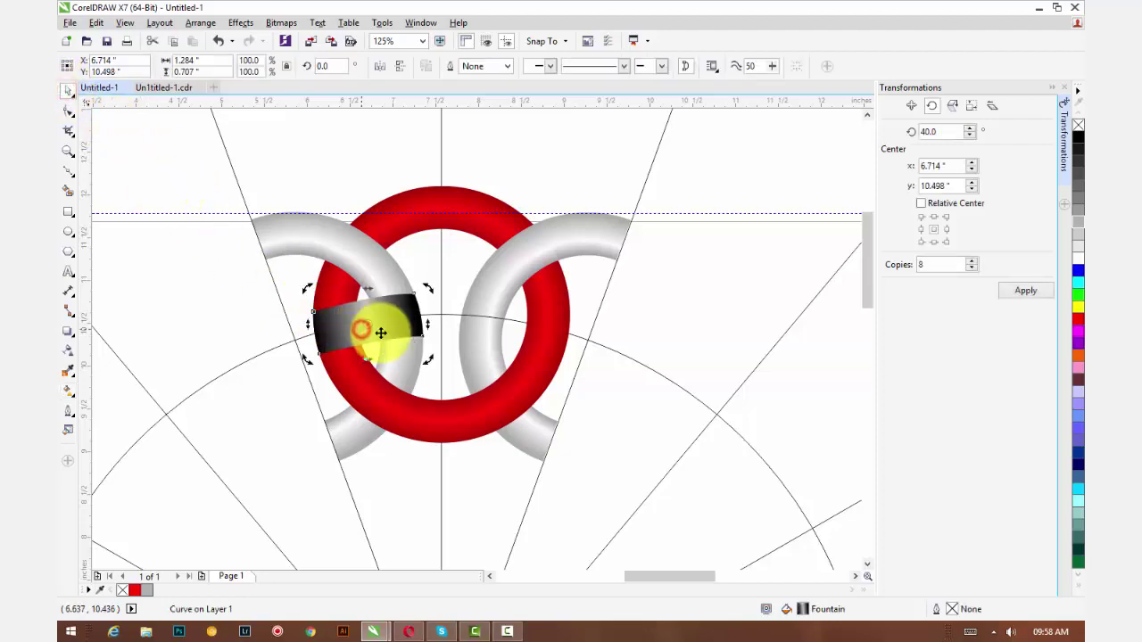
scroll(419, 331, "down", 1)
mouse_move(471, 331)
left_mouse_down()
mouse_move(472, 193)
mouse_move(451, 217)
mouse_move(428, 382)
mouse_move(443, 406)
left_mouse_up()
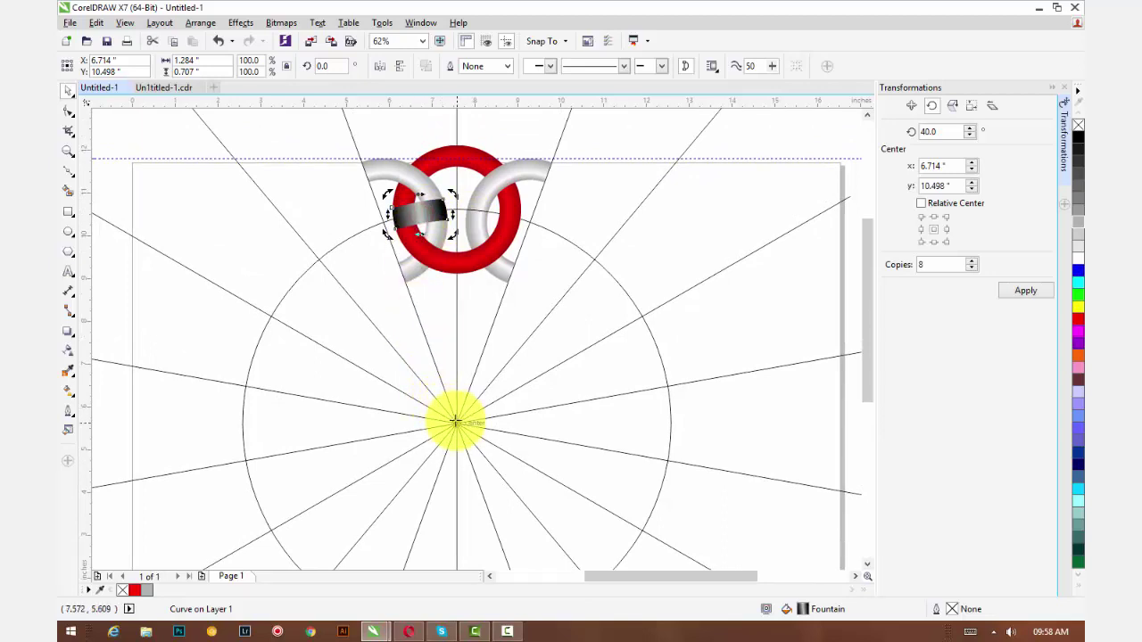
left_click_drag(455, 419, 455, 419)
Step: Rotate a copy of the band about 20° clockwise around the large circle's centre onto the opposite crossing of the red ring
left_click_drag(491, 280, 466, 387)
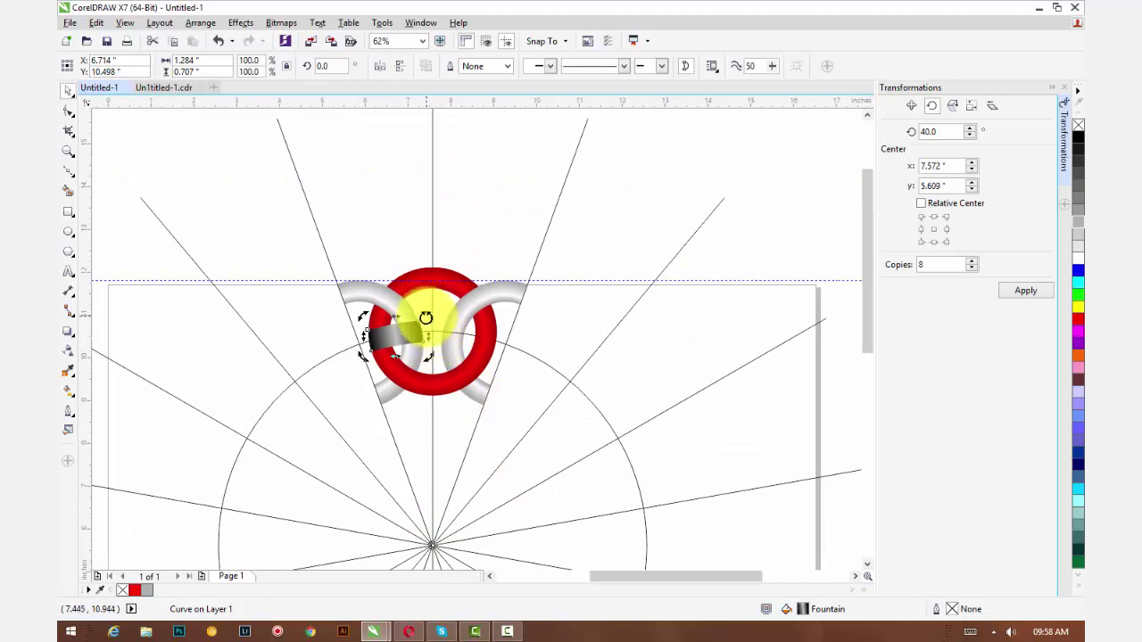
left_click_drag(426, 318, 459, 326)
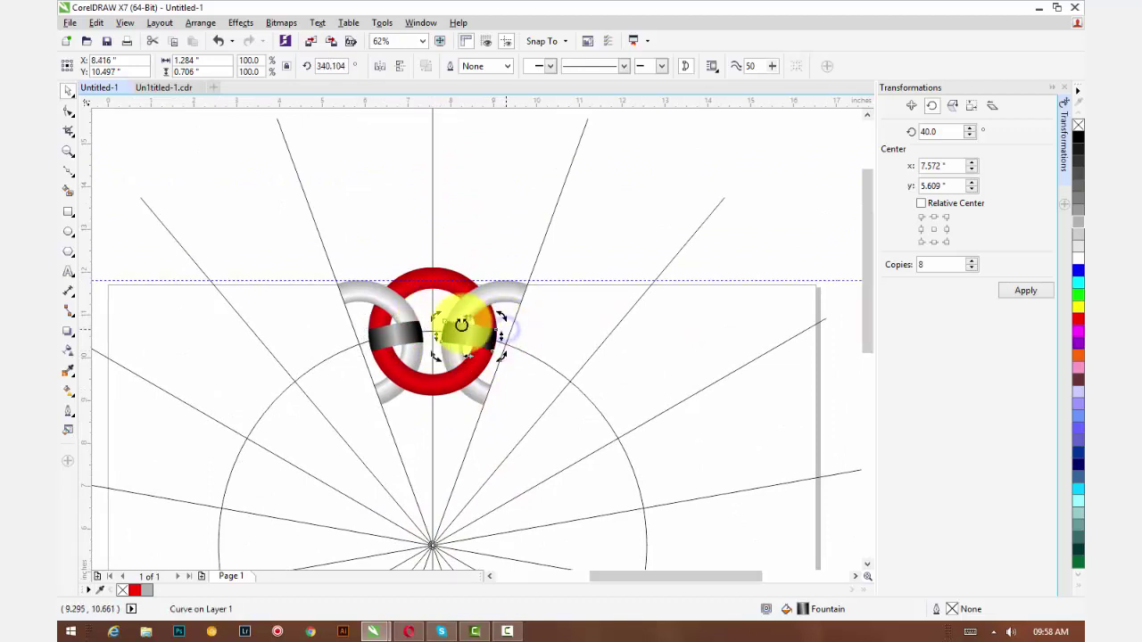
scroll(459, 332, "up", 4)
scroll(459, 336, "up", 1)
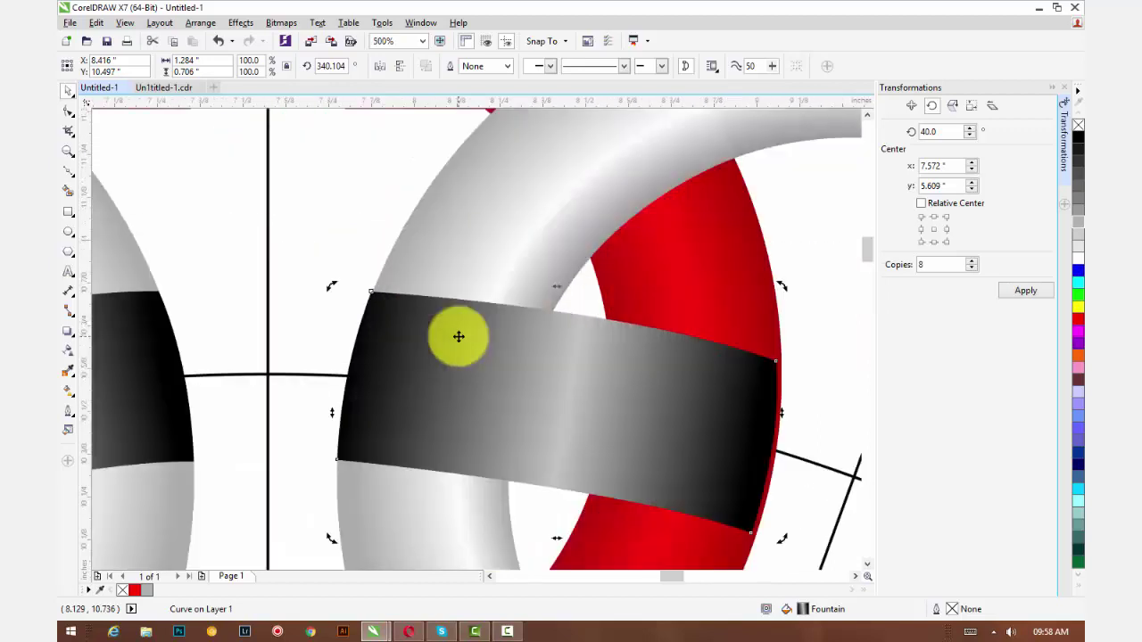
scroll(458, 335, "down", 1)
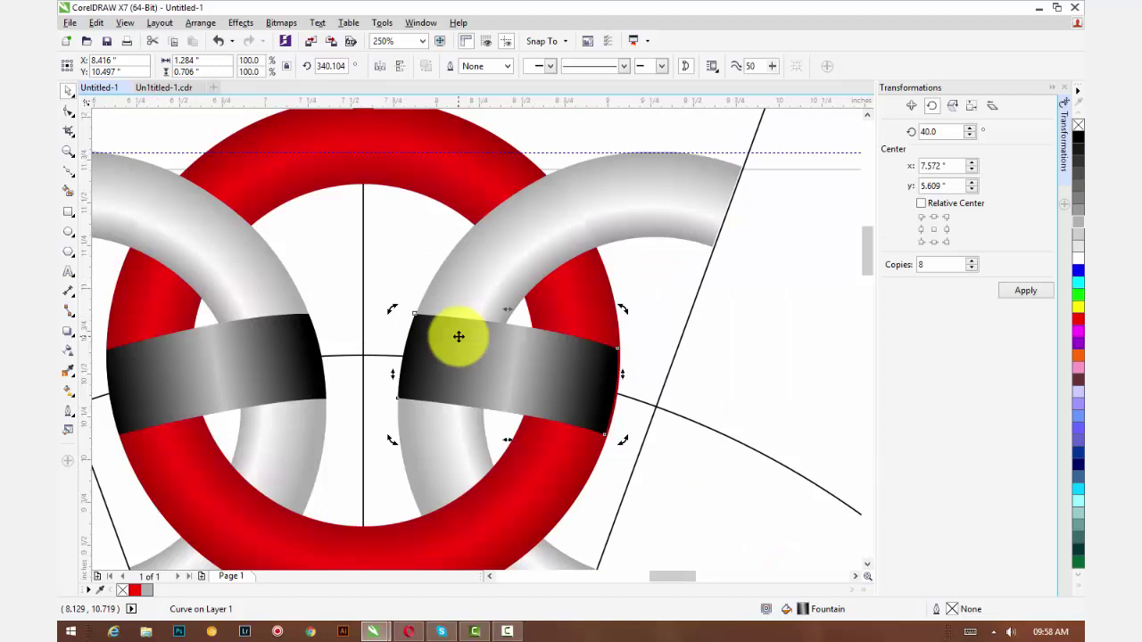
scroll(458, 336, "down", 1)
Step: Select both pieces of the right-hand grey half ring and nudge them to the right to align with the radial line
left_click(561, 273)
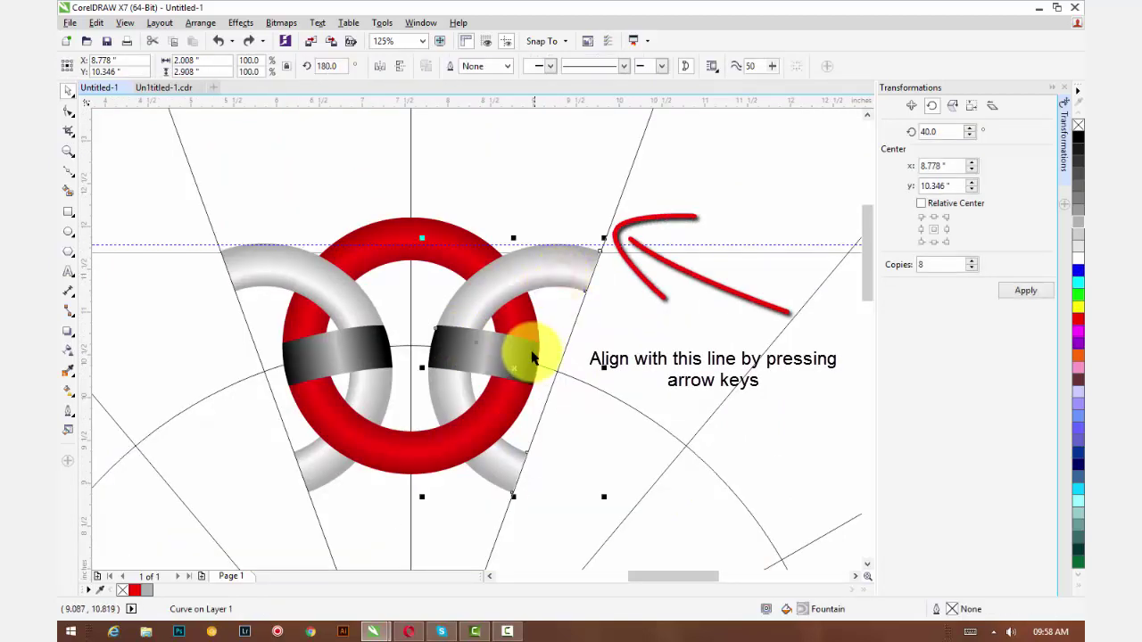
left_click(508, 294, "shift")
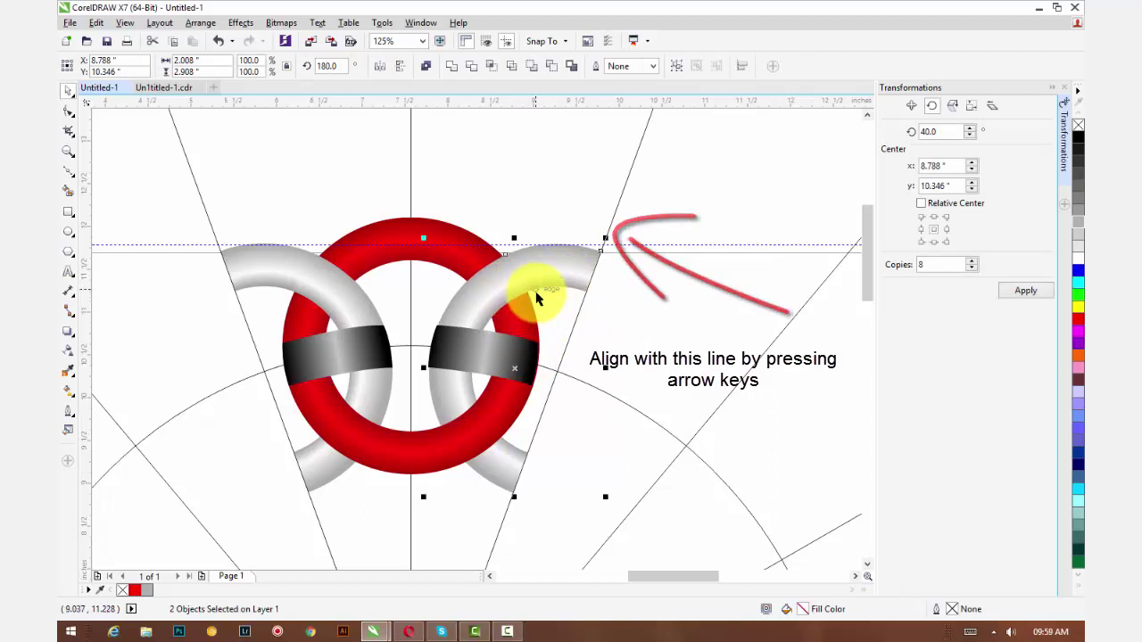
key("Right")
key("Right")
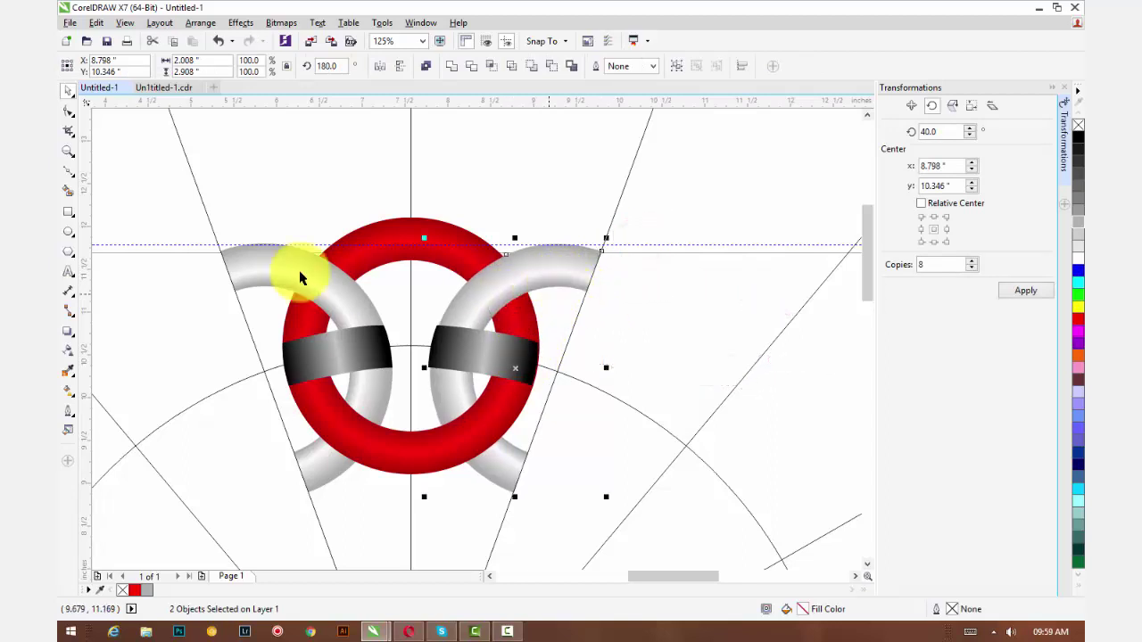
scroll(267, 255, "up", 1)
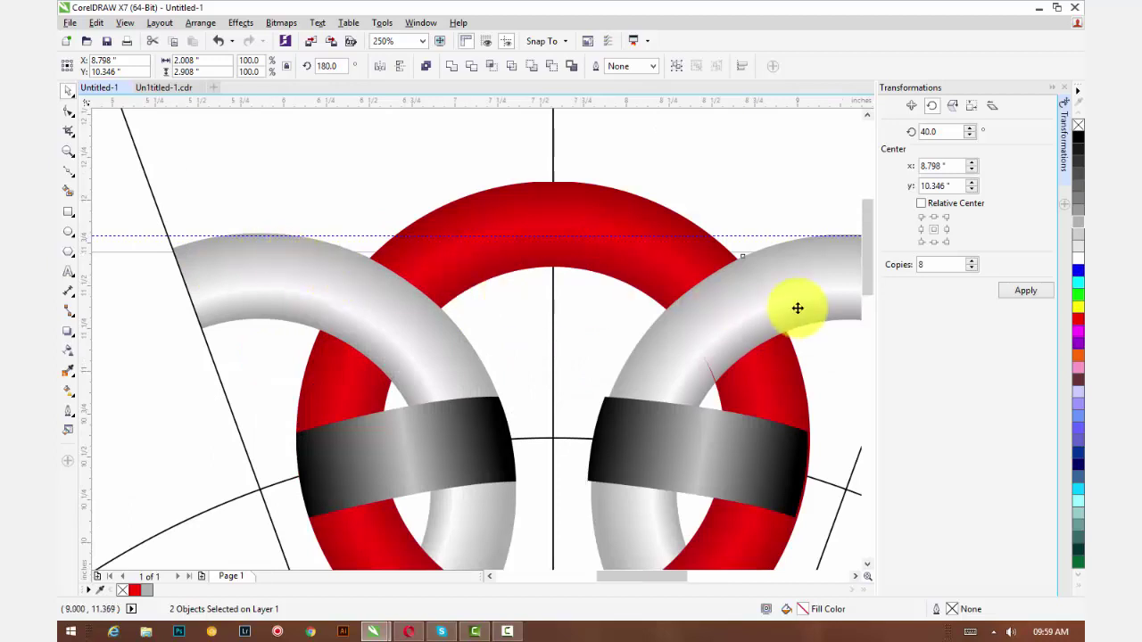
scroll(797, 306, "down", 1)
left_click_drag(808, 356, 694, 333)
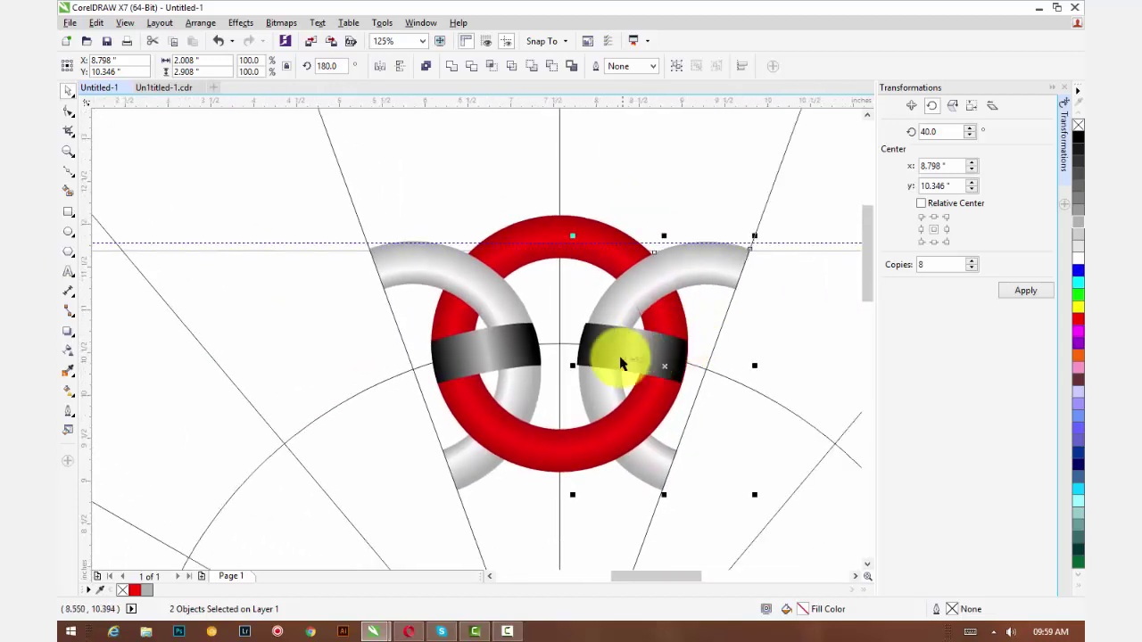
Step: Nudge the copied band 0.01 inch to the right so its end meets the red ring's outer edge
scroll(627, 351, "up", 1)
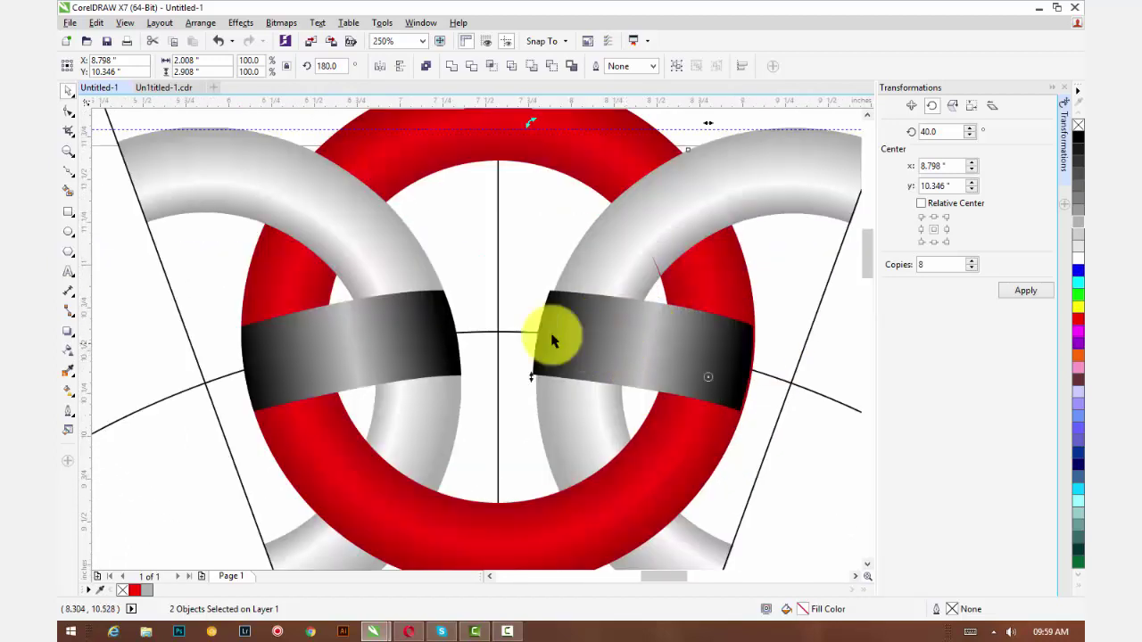
left_click(500, 282)
left_click(587, 338)
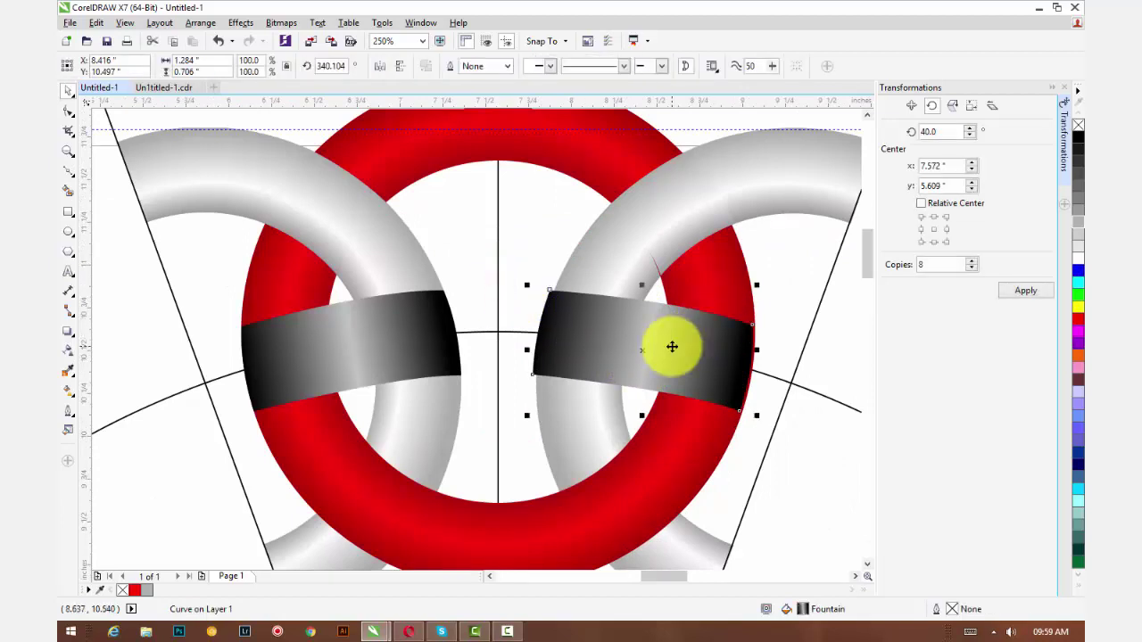
left_click(669, 339)
left_click_drag(757, 287, 760, 288)
scroll(767, 294, "up", 1)
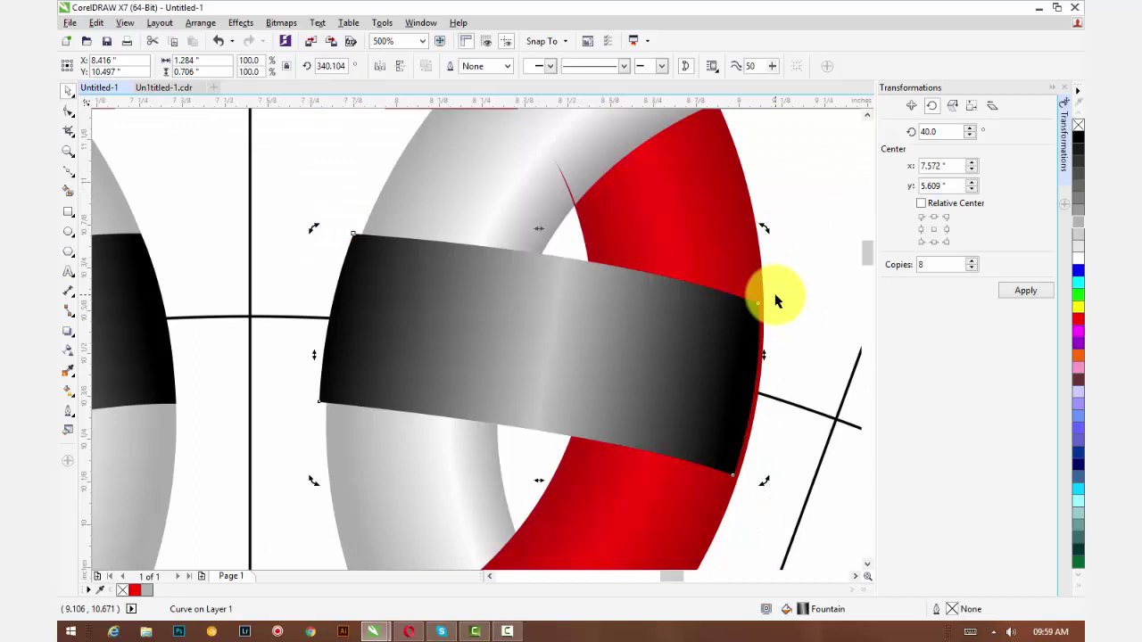
key("ctrl+Right")
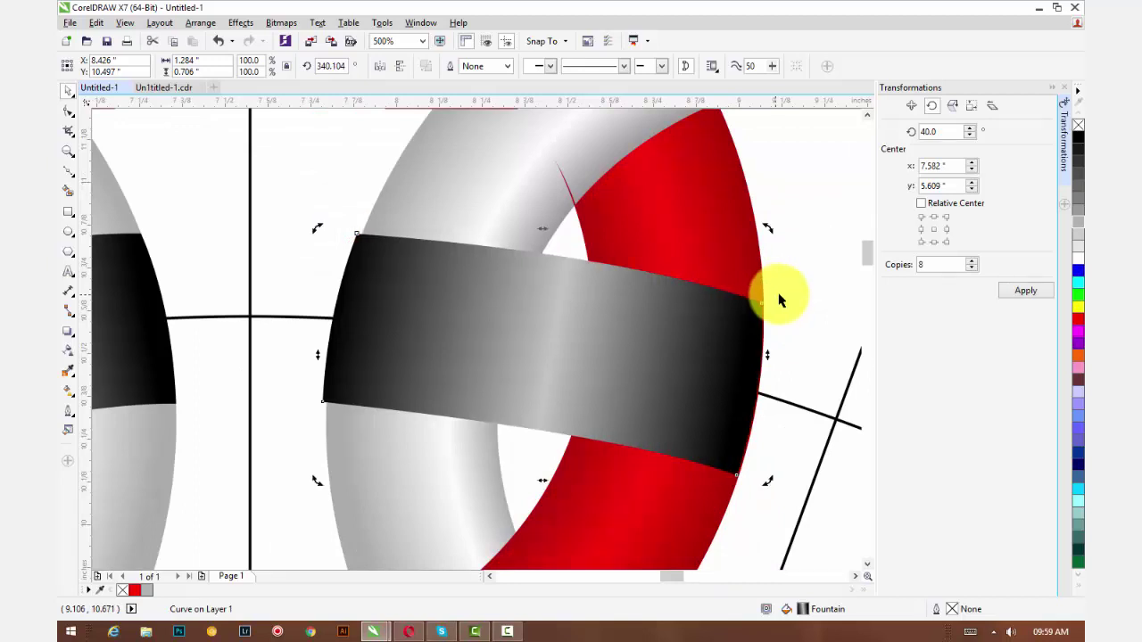
scroll(589, 372, "down", 2)
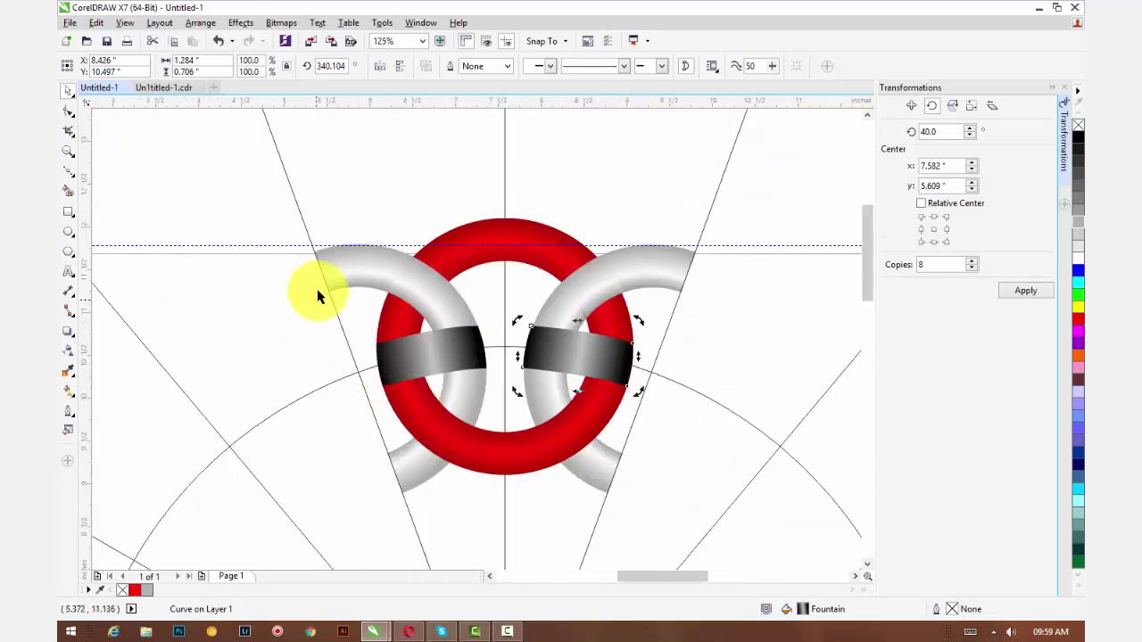
Step: Examine how the cut ends of both grey half rings meet the radial lines and the horizontal guideline
scroll(319, 297, "up", 2)
scroll(339, 241, "down", 3)
scroll(509, 256, "up", 1)
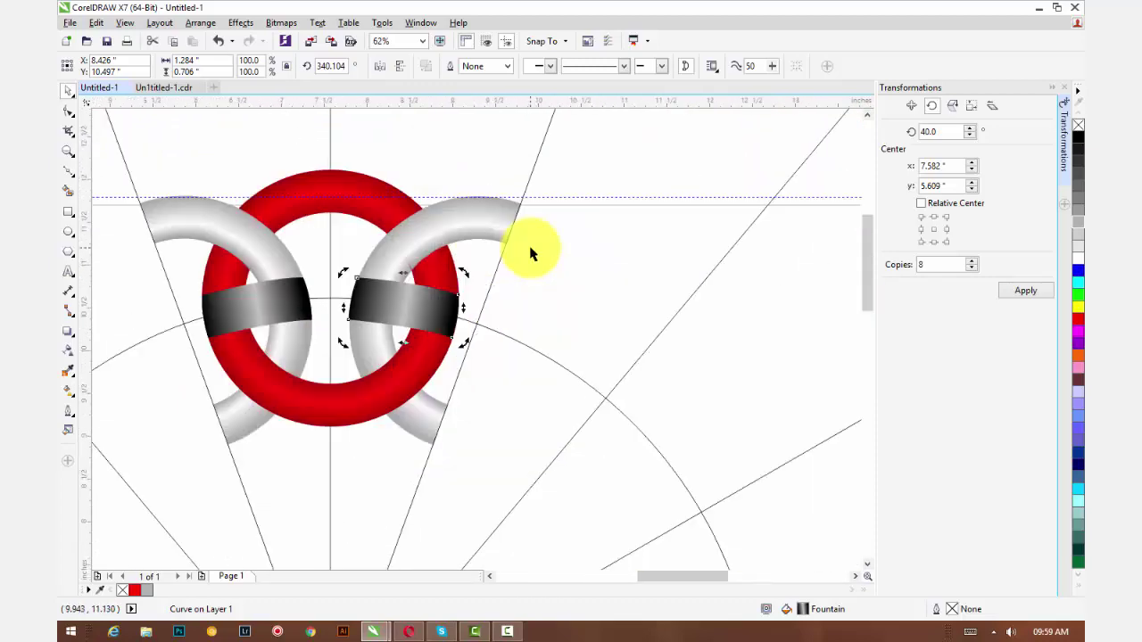
scroll(530, 254, "up", 1)
scroll(421, 142, "up", 2)
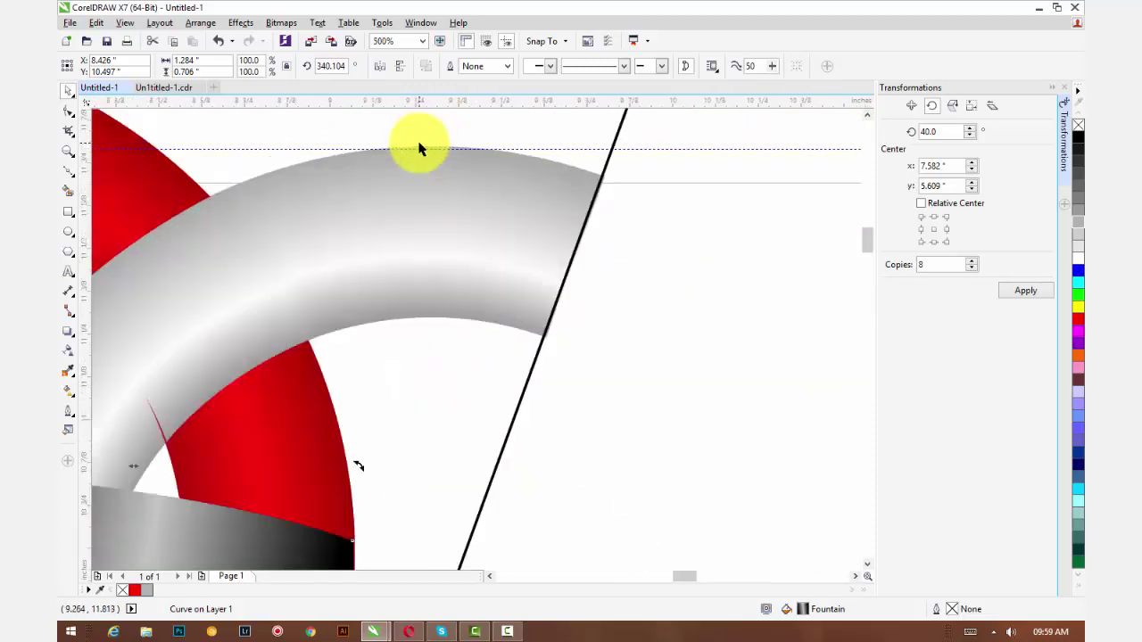
scroll(402, 169, "down", 2)
scroll(247, 166, "down", 1)
scroll(412, 261, "up", 1)
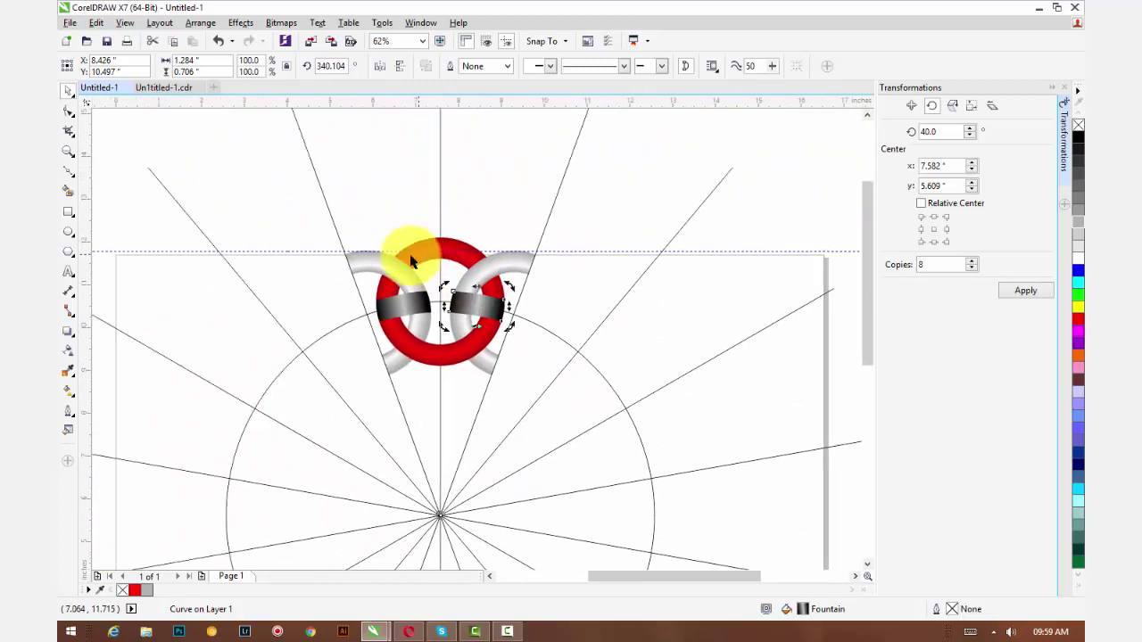
scroll(353, 261, "up", 2)
scroll(352, 262, "down", 2)
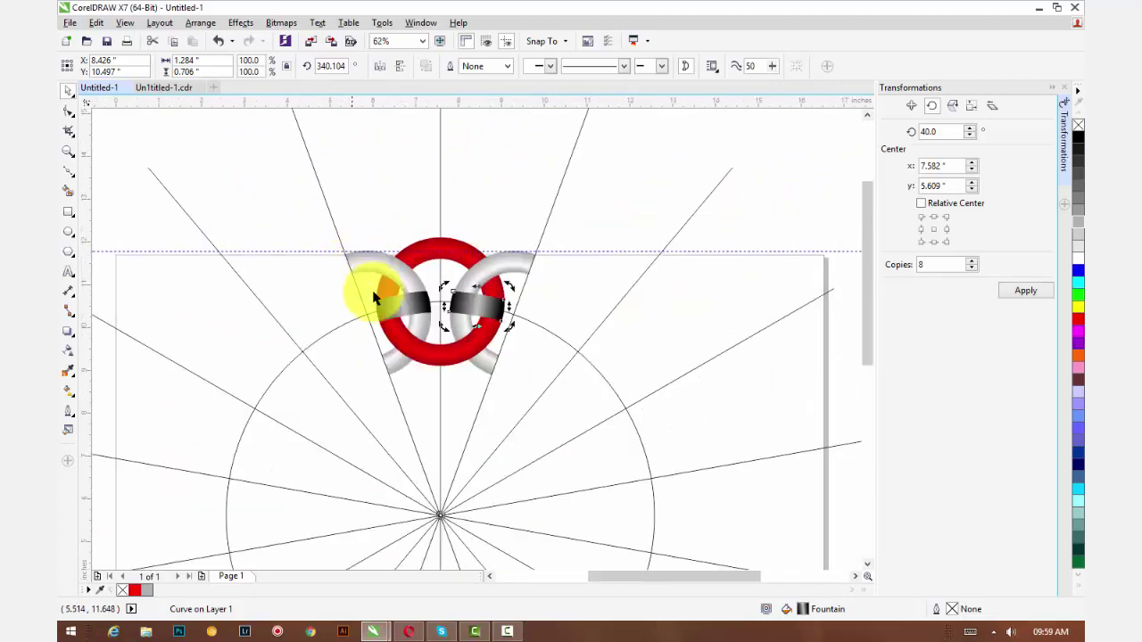
Step: Group the red ring, grey half rings and both bands into one object and bring up the group's rotation handles
left_click(434, 413)
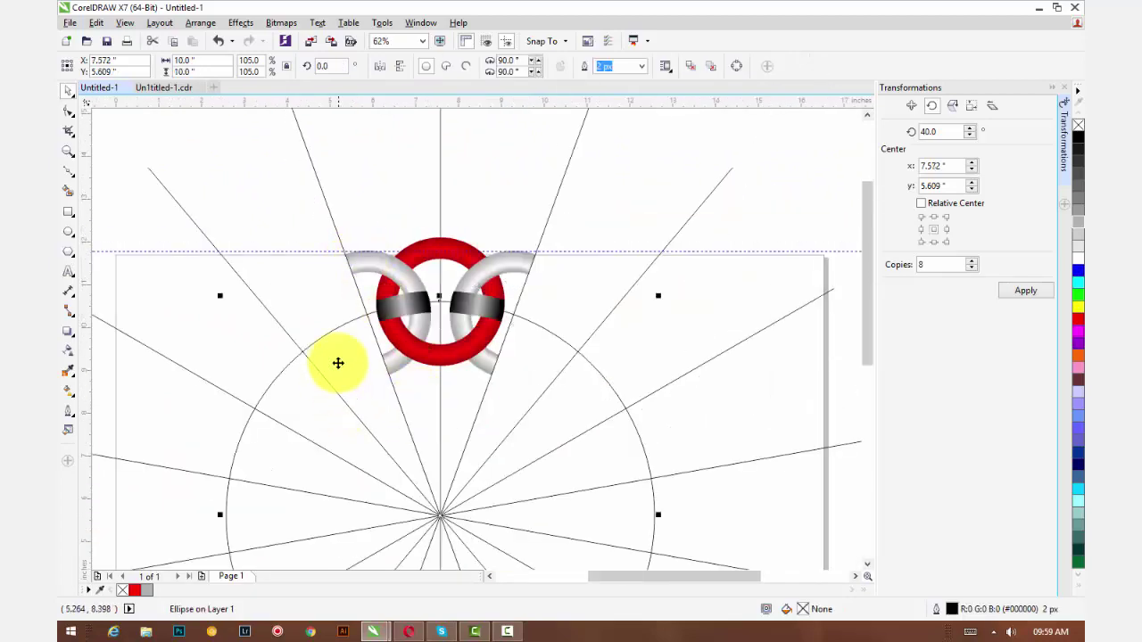
left_click(357, 198)
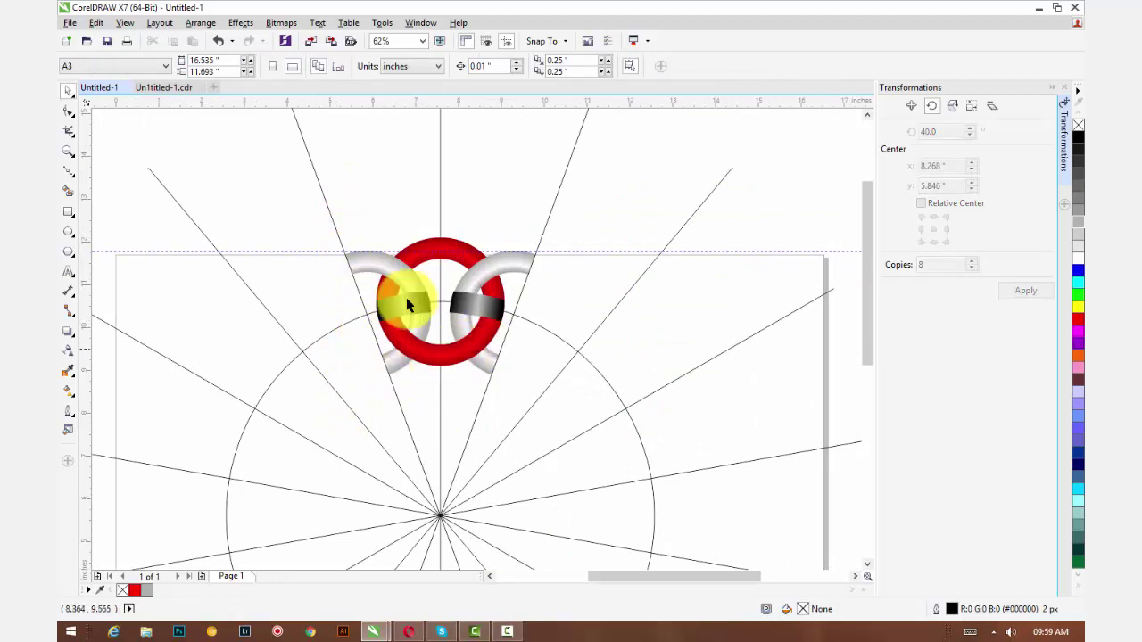
left_click_drag(257, 179, 577, 416)
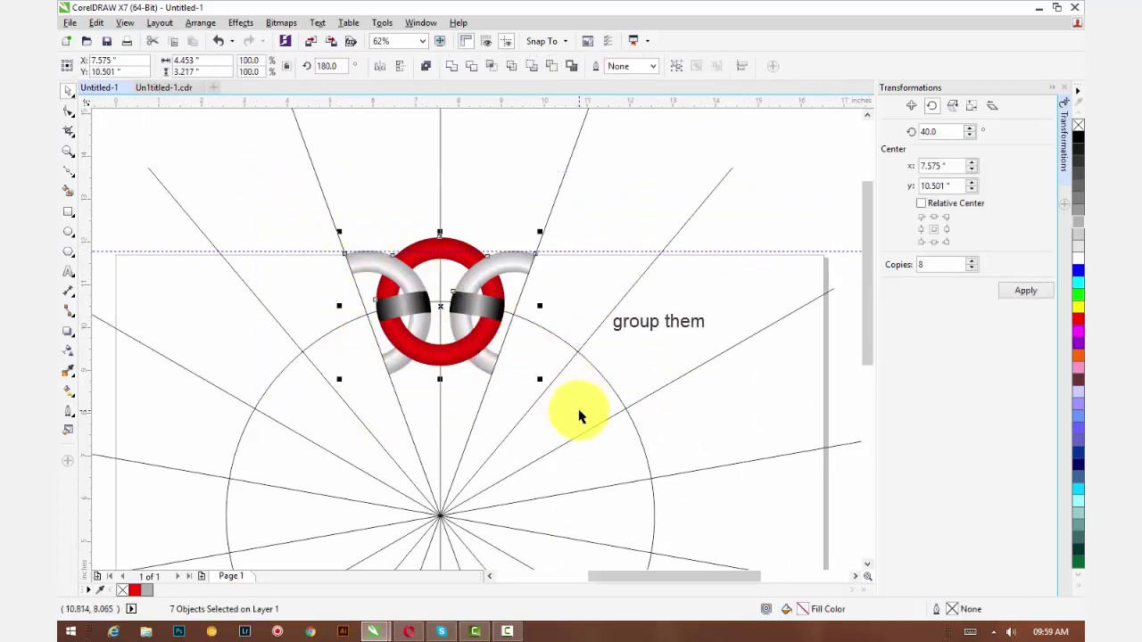
key("ctrl+g")
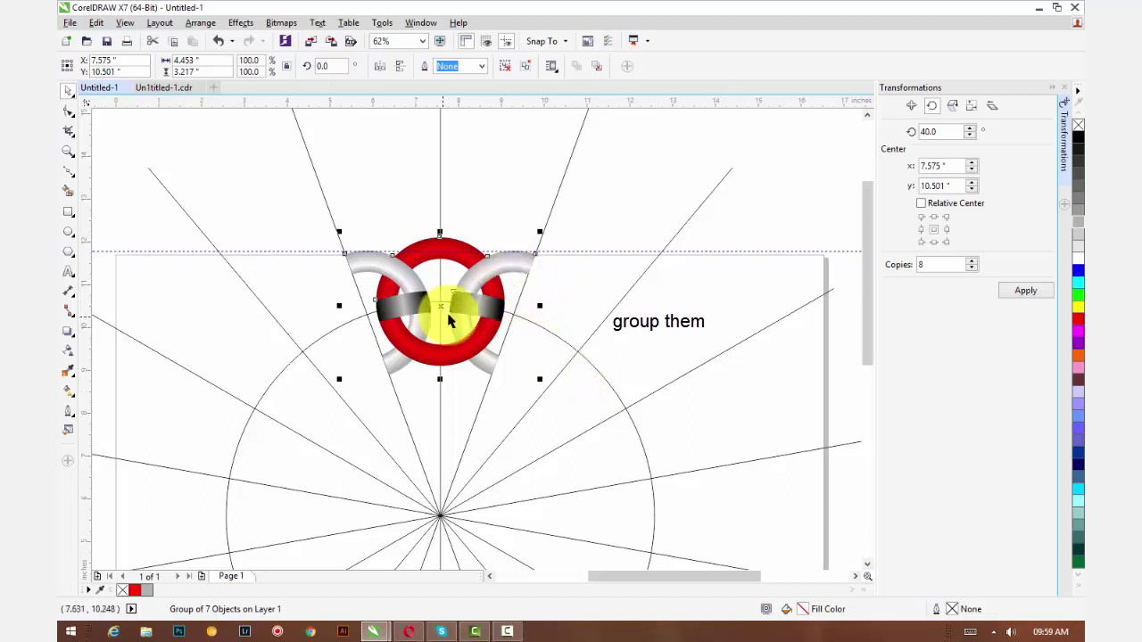
left_click(446, 314)
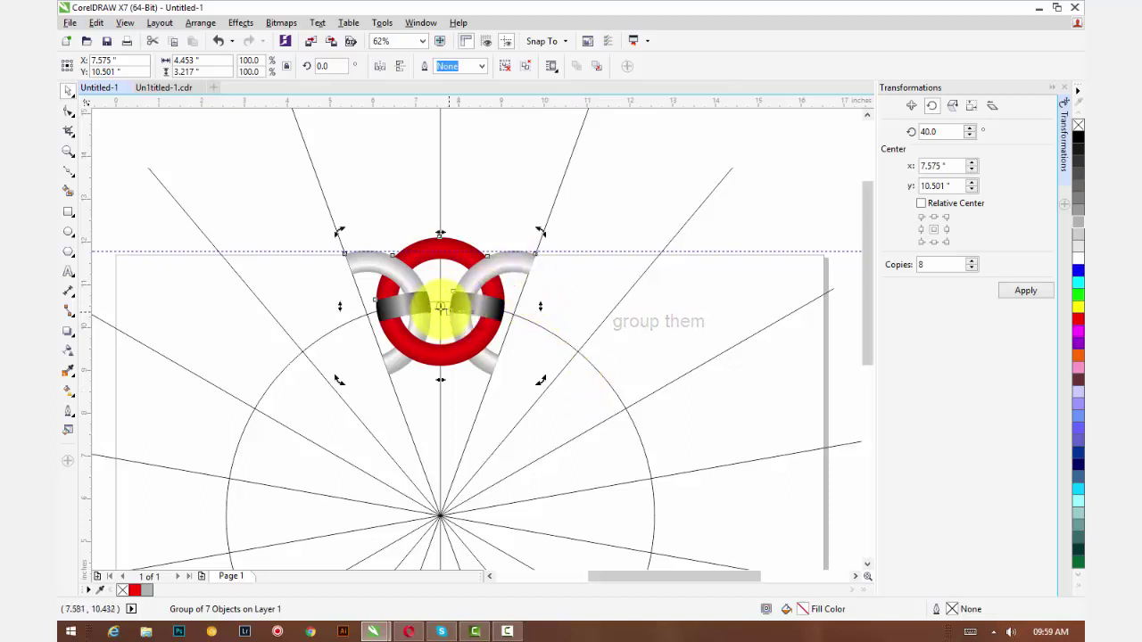
Step: Move the group's rotation centre to the point where the radial lines meet and rotate it by 40° with 8 copies
left_click_drag(440, 309, 440, 514)
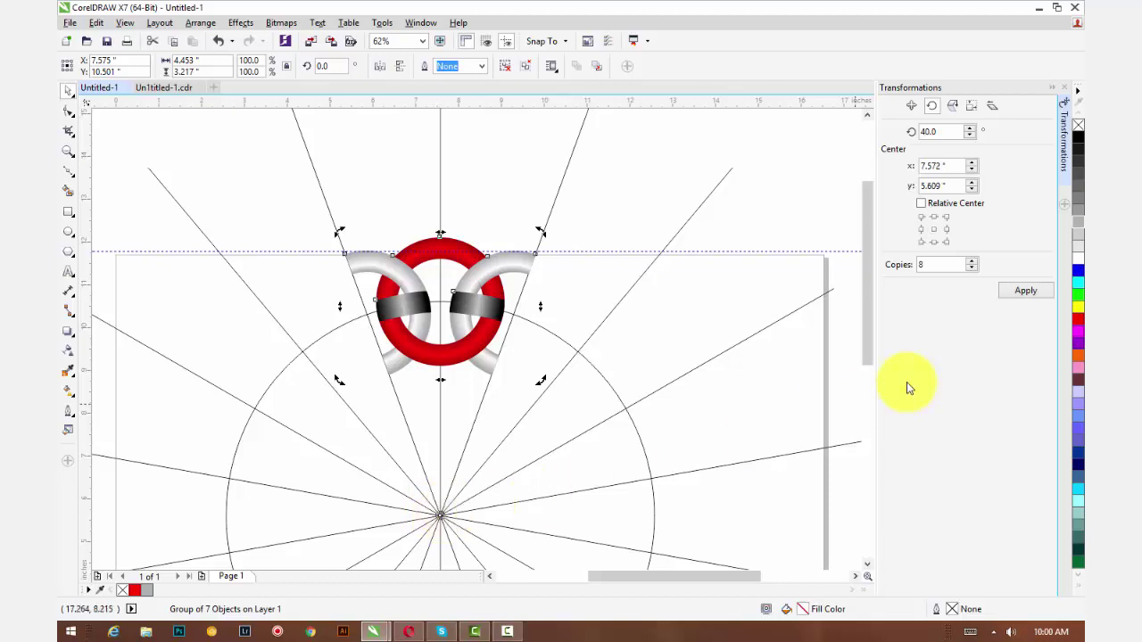
left_click(1026, 291)
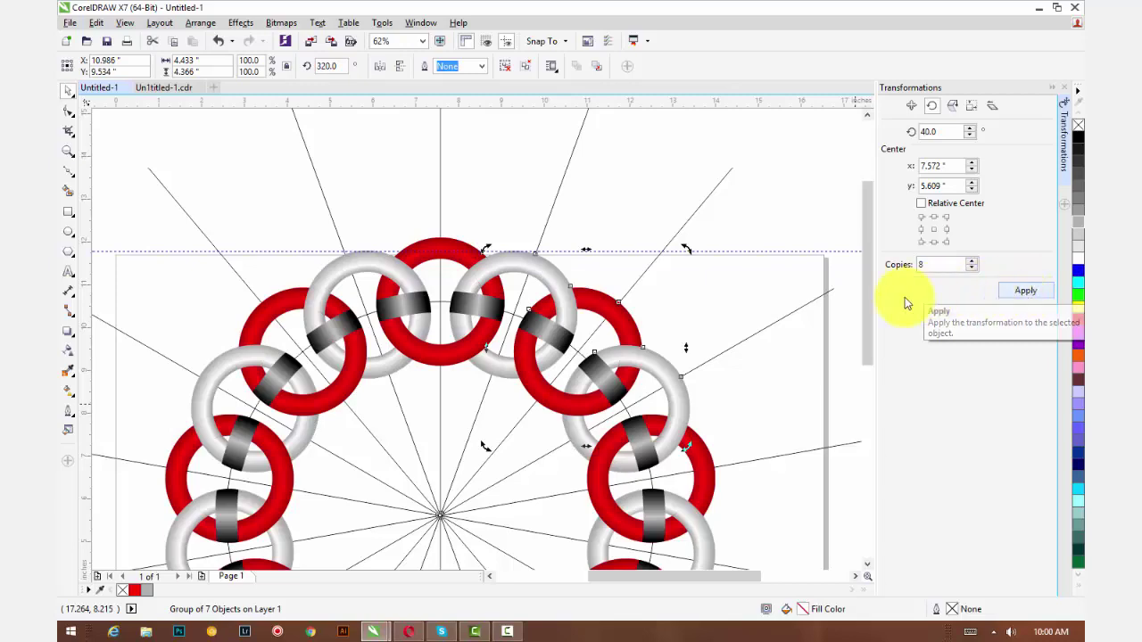
scroll(777, 268, "down", 2)
left_click(749, 285)
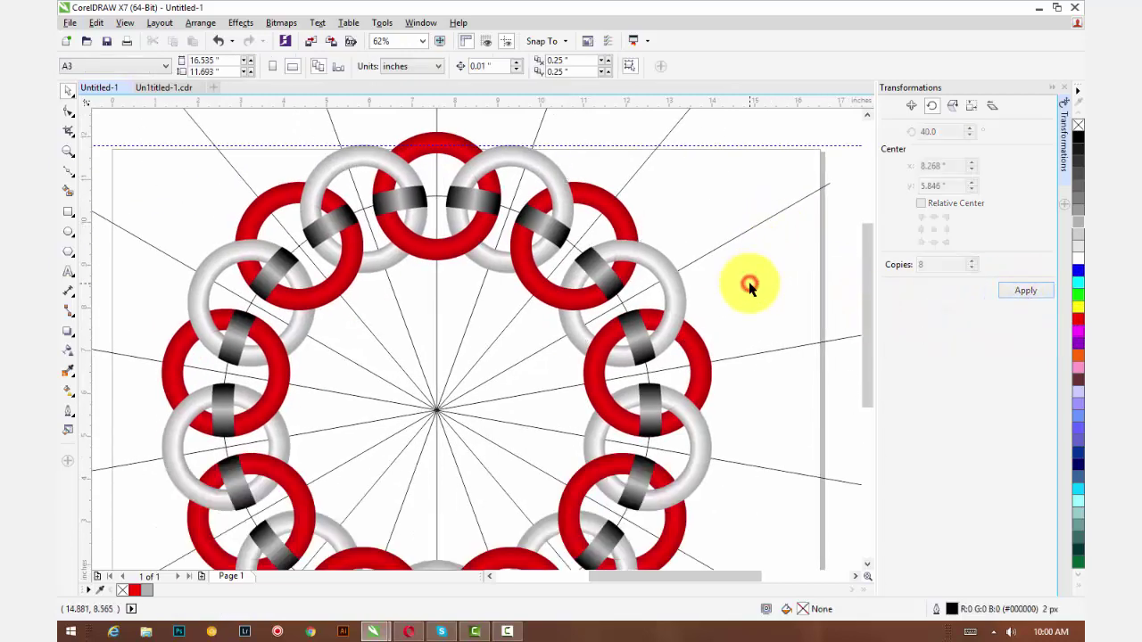
scroll(749, 285, "down", 2)
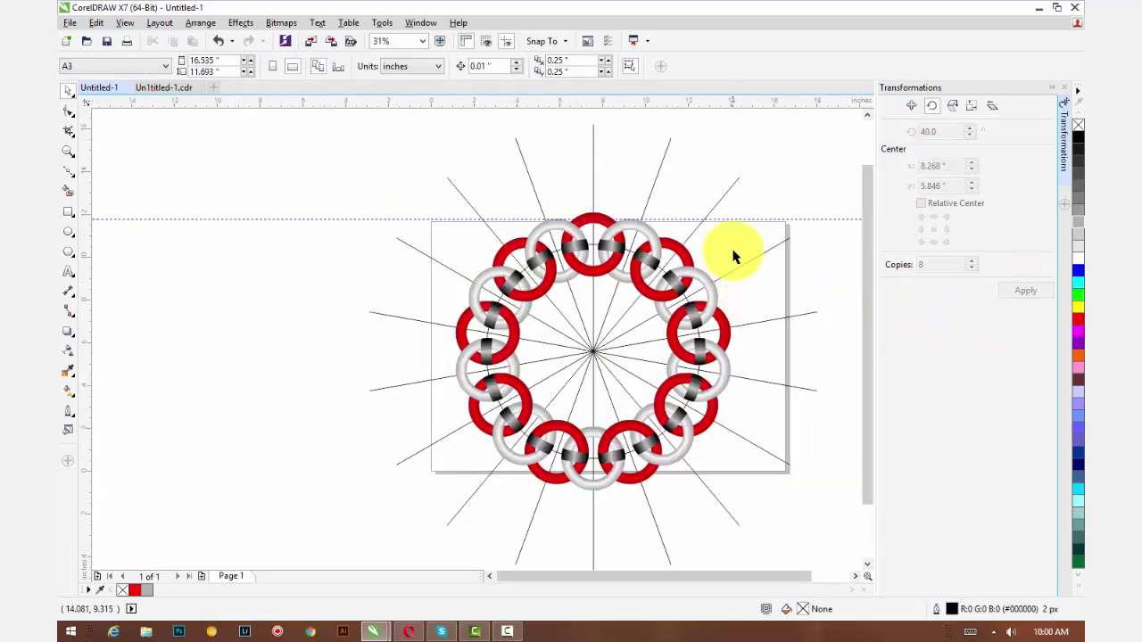
Step: Delete the horizontal guideline crossing the top of the ring chain
left_click(590, 218)
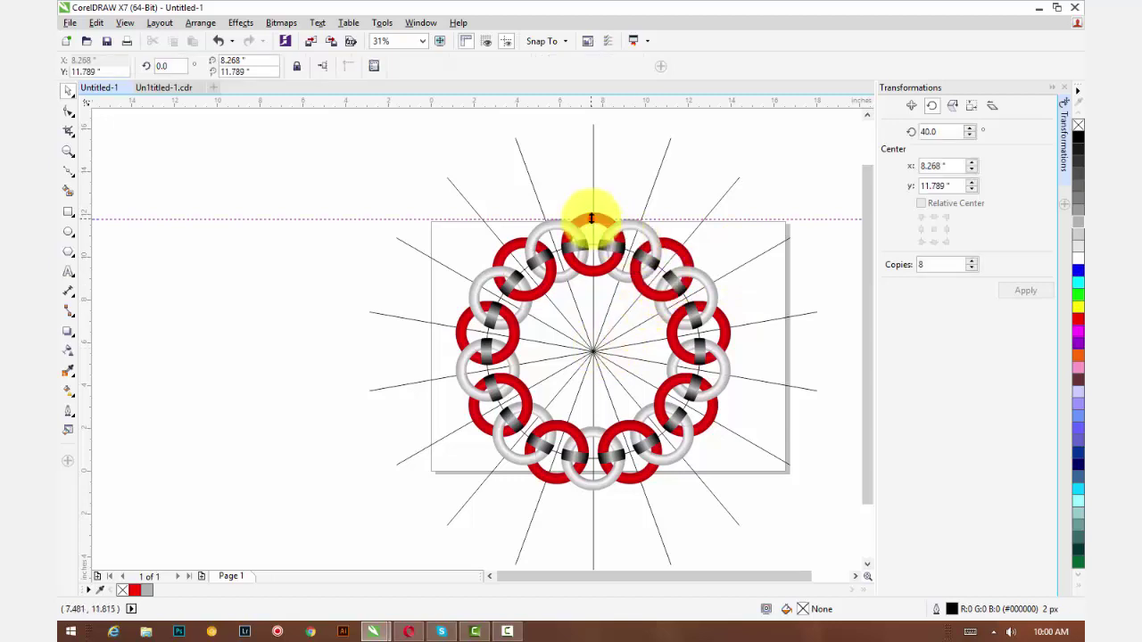
left_click(591, 217)
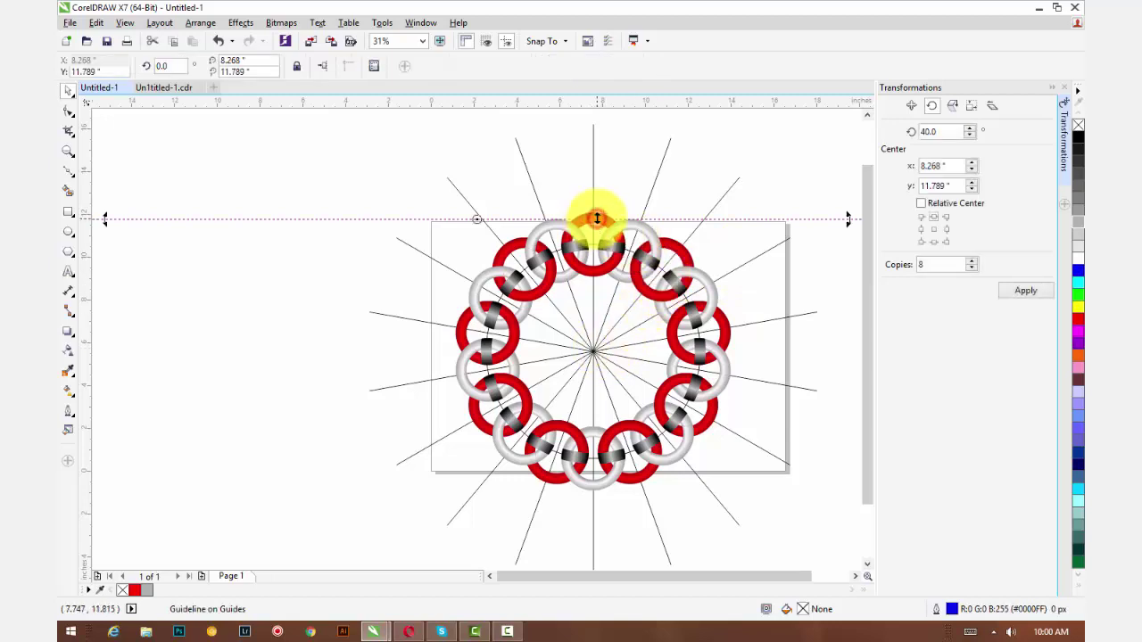
left_click(609, 191)
left_click(609, 227)
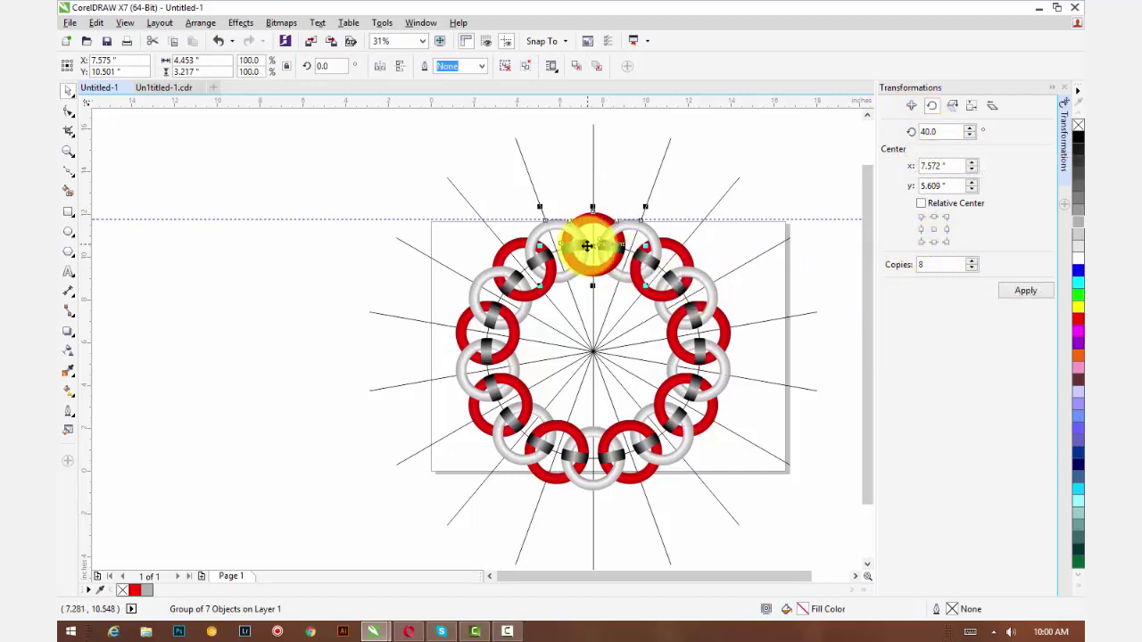
scroll(648, 279, "down", 3)
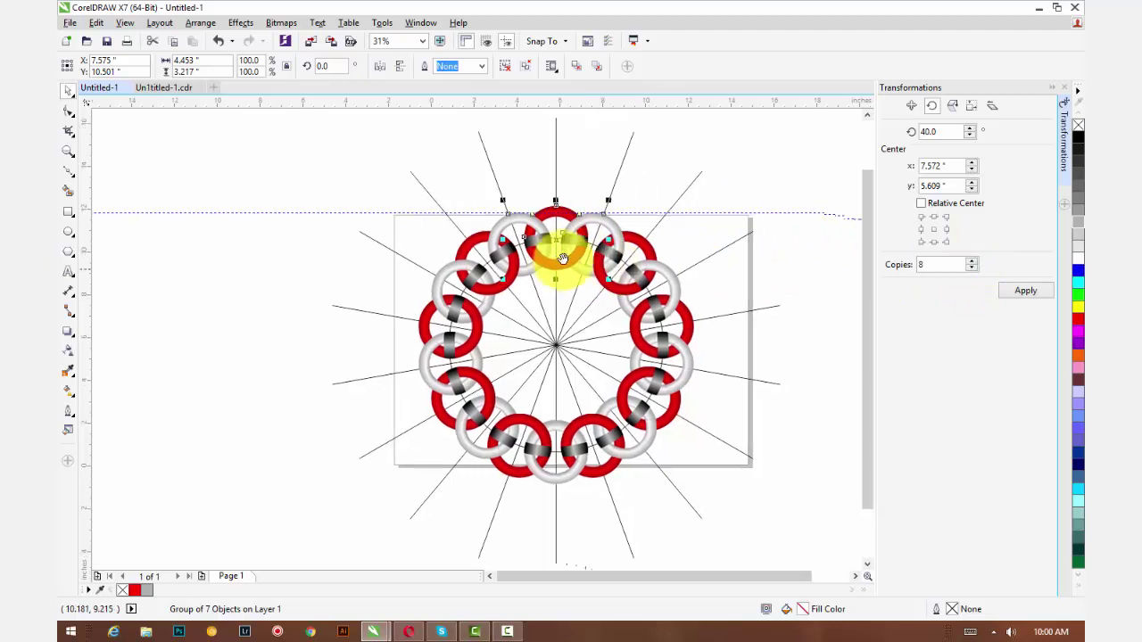
scroll(553, 322, "up", 3)
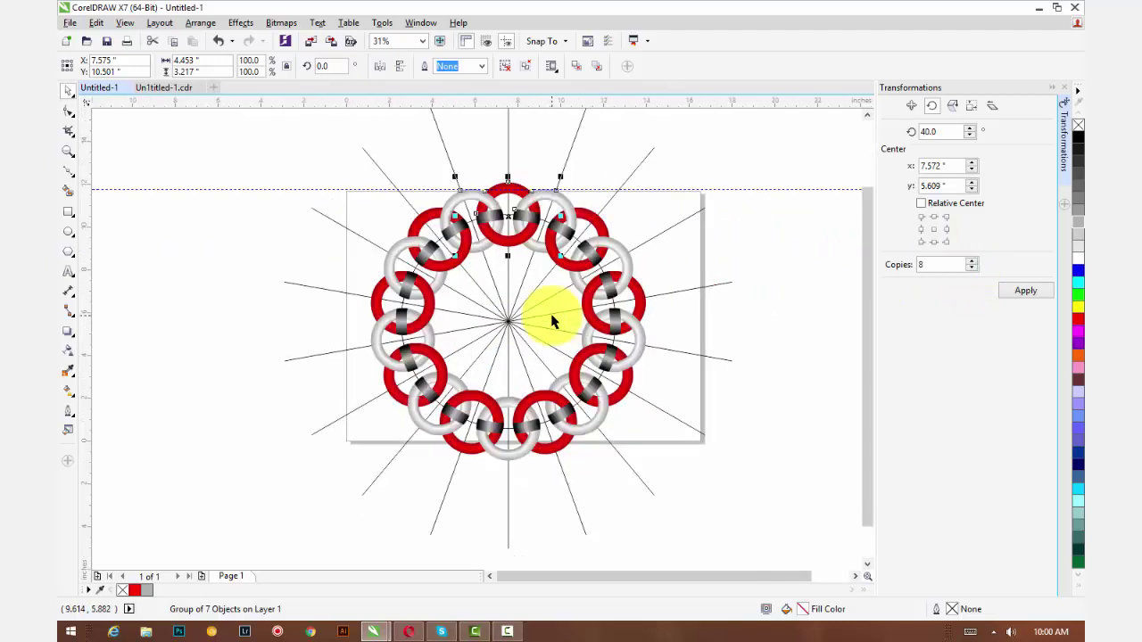
left_click(692, 254)
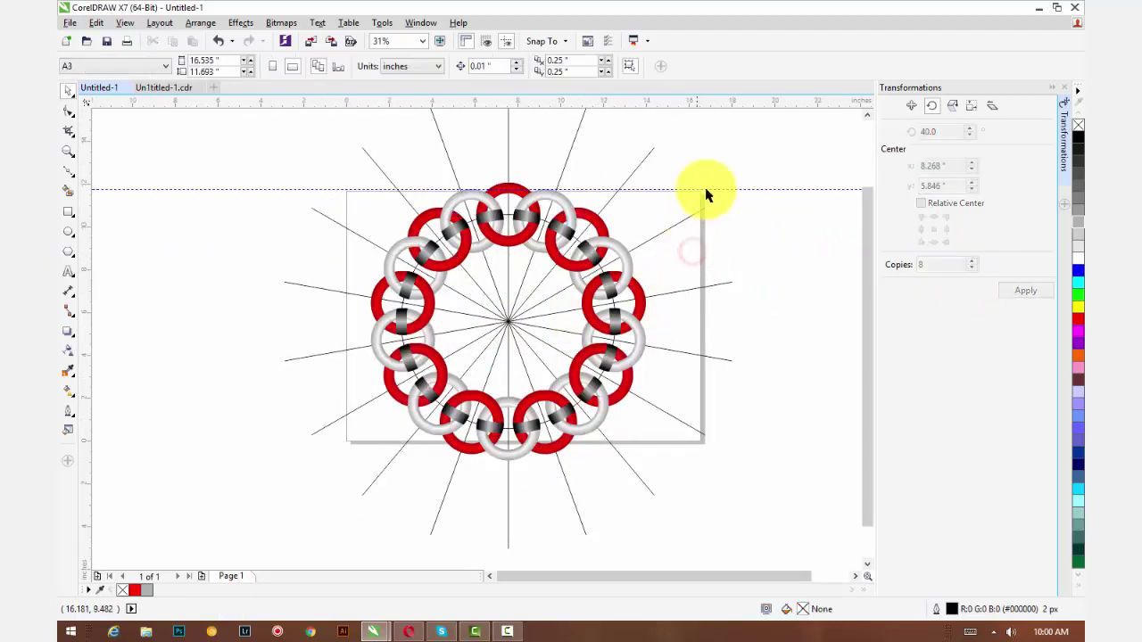
left_click(708, 189)
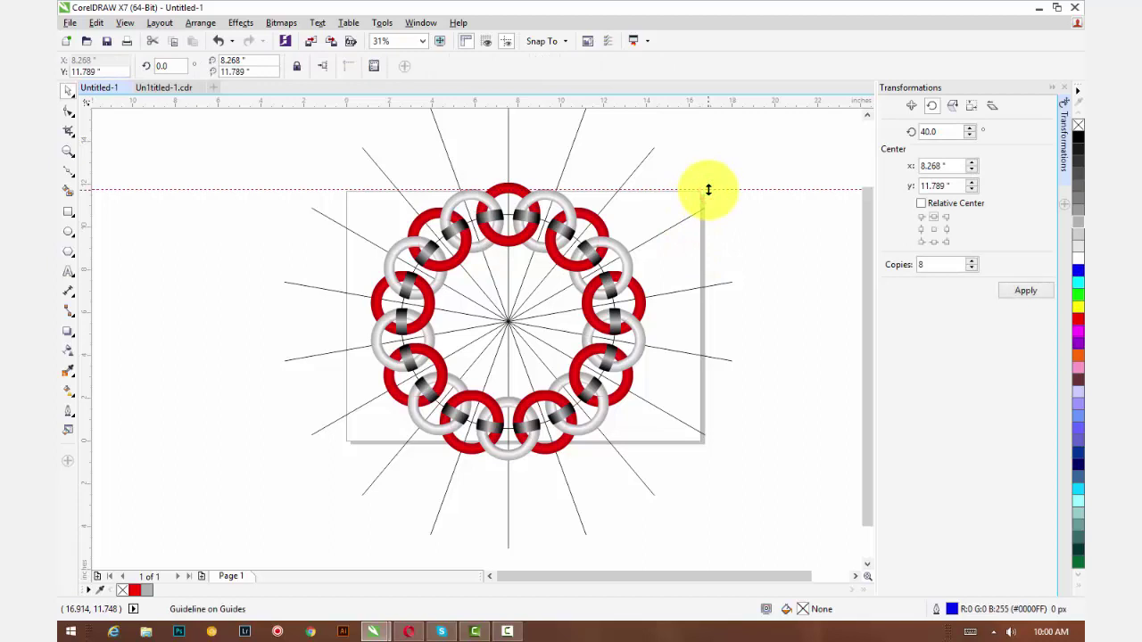
key("Delete")
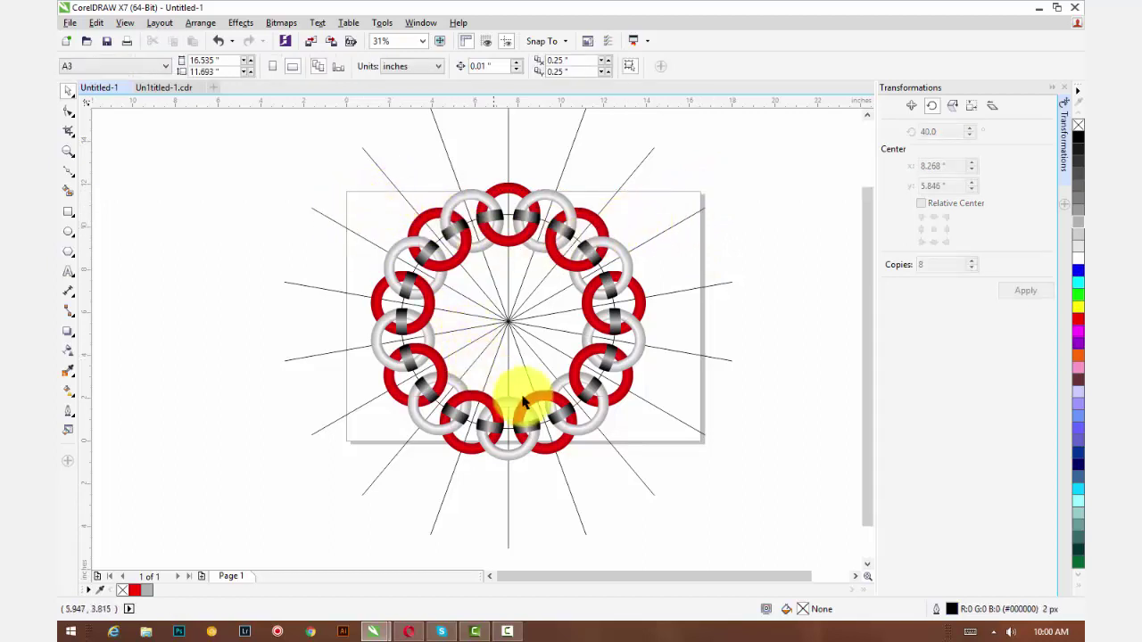
Step: Select the radial construction lines together with the large guide circle and delete them
scroll(526, 407, "up", 2)
scroll(526, 410, "up", 2)
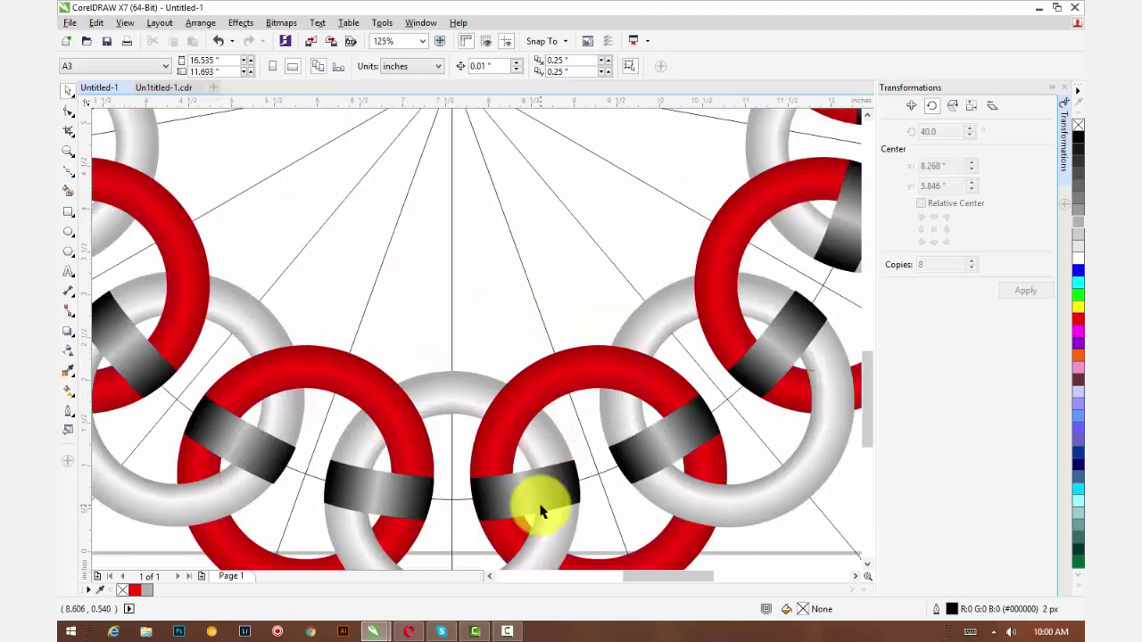
scroll(540, 510, "down", 4)
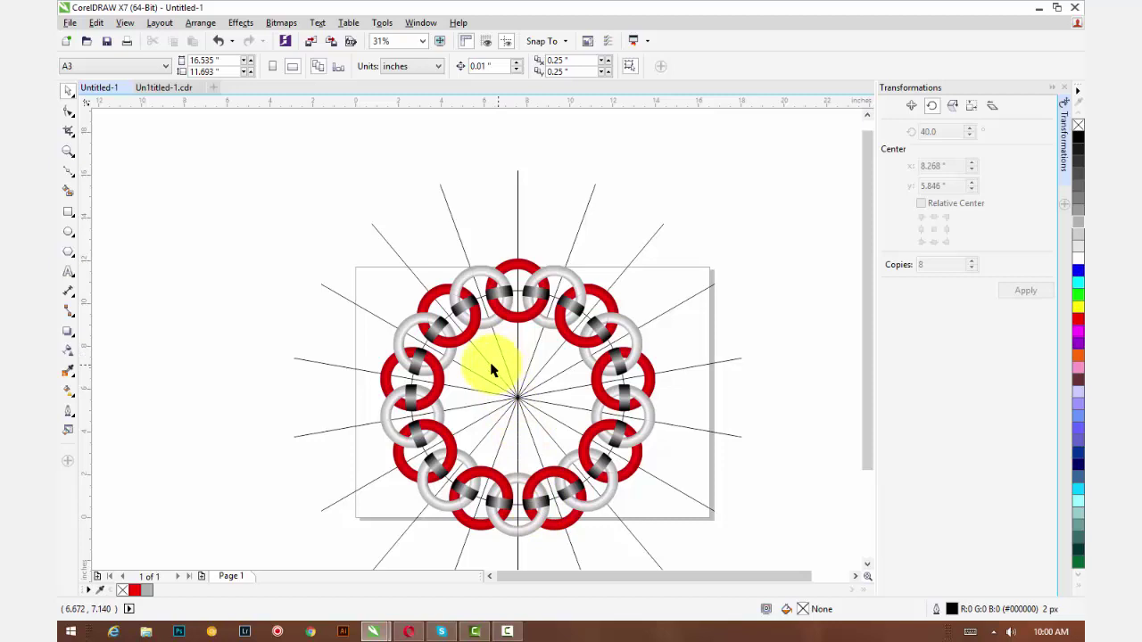
left_click_drag(489, 358, 530, 413)
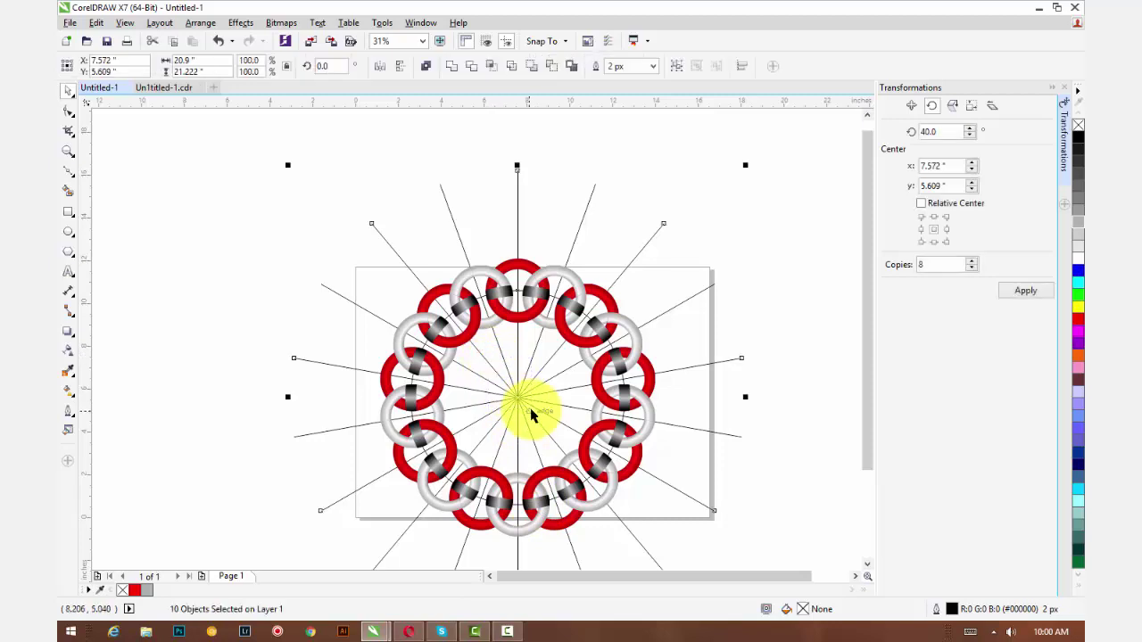
key("Delete")
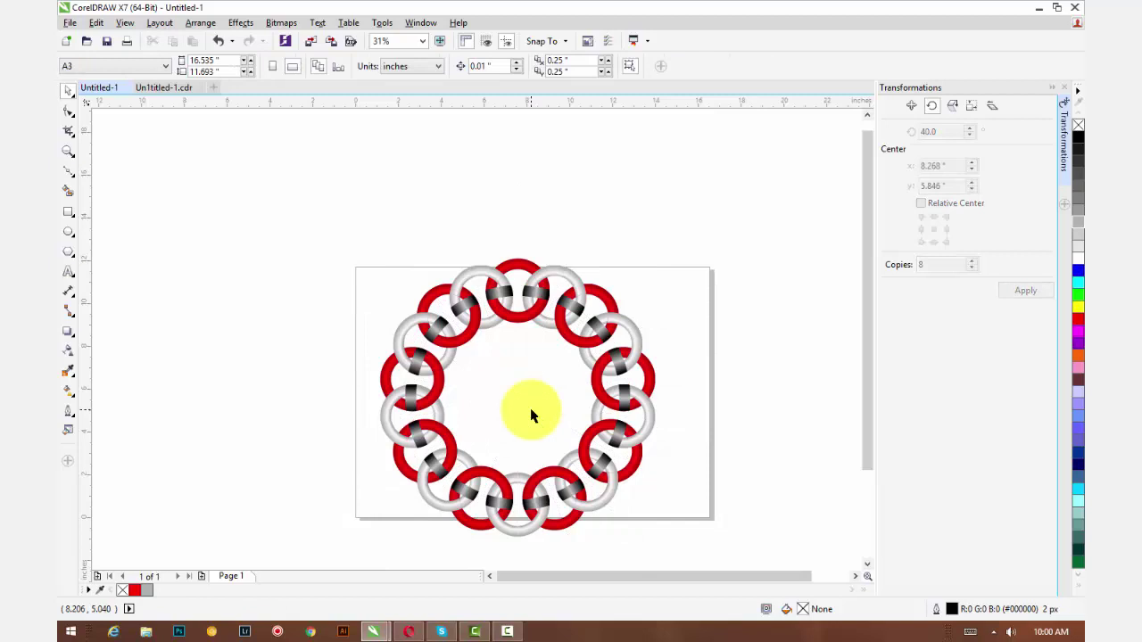
Step: Select all nine ring groups, move them onto the page and scale the chain down to about 10.7 by 10.8 inches
left_click_drag(331, 221, 632, 511)
left_click_drag(555, 311, 566, 331)
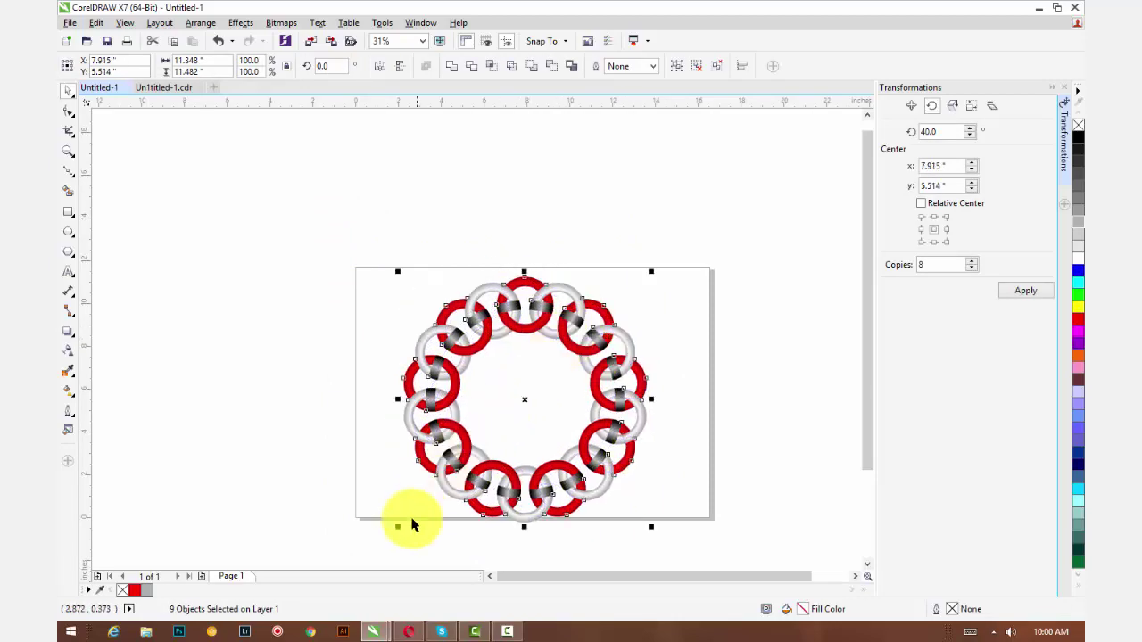
left_click_drag(396, 527, 400, 514)
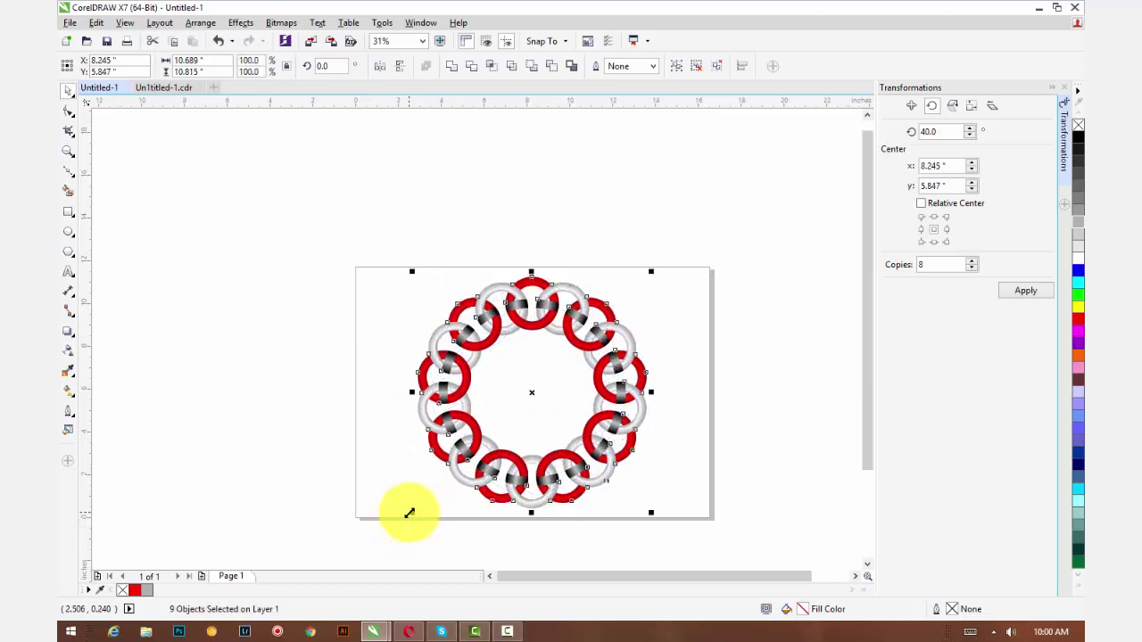
scroll(580, 449, "up", 1)
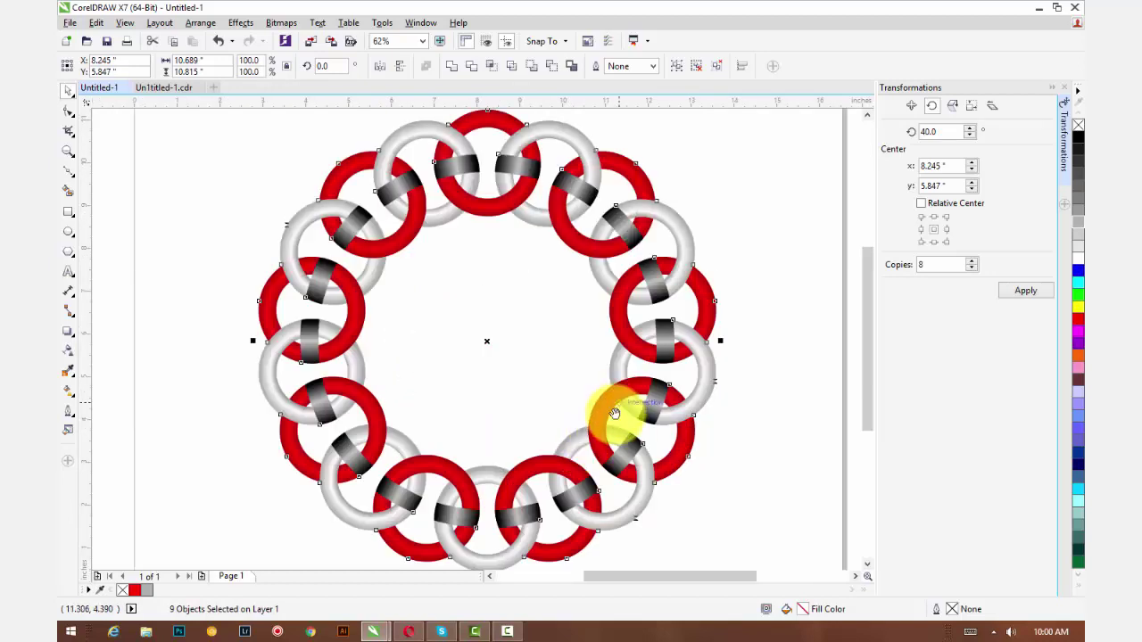
left_click(784, 388)
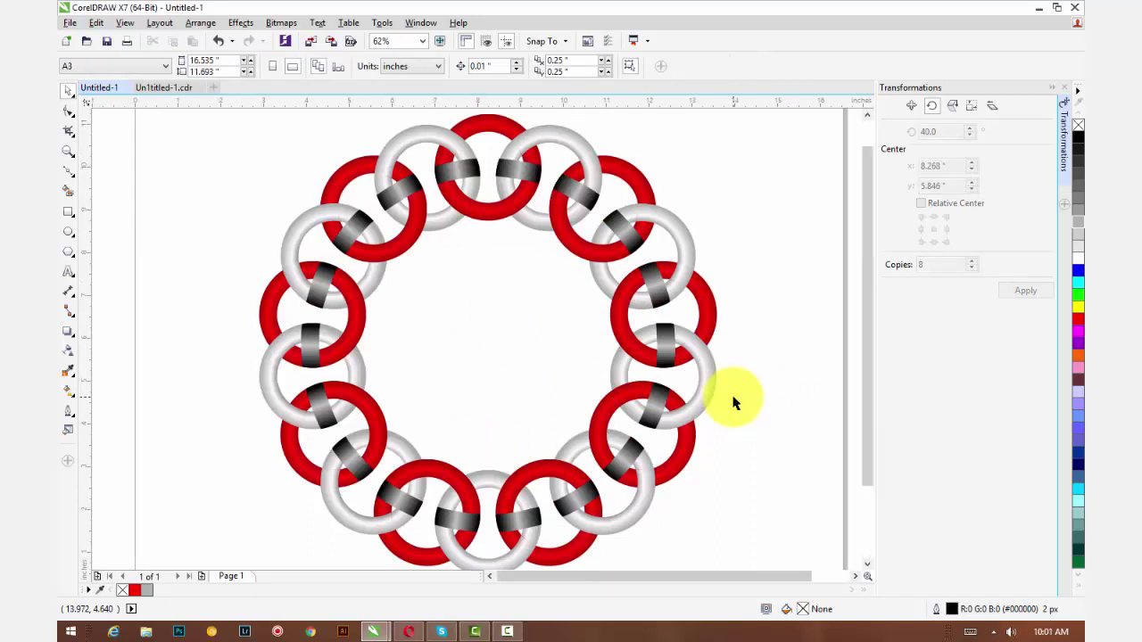
scroll(731, 395, "down", 1)
left_click_drag(752, 395, 624, 339)
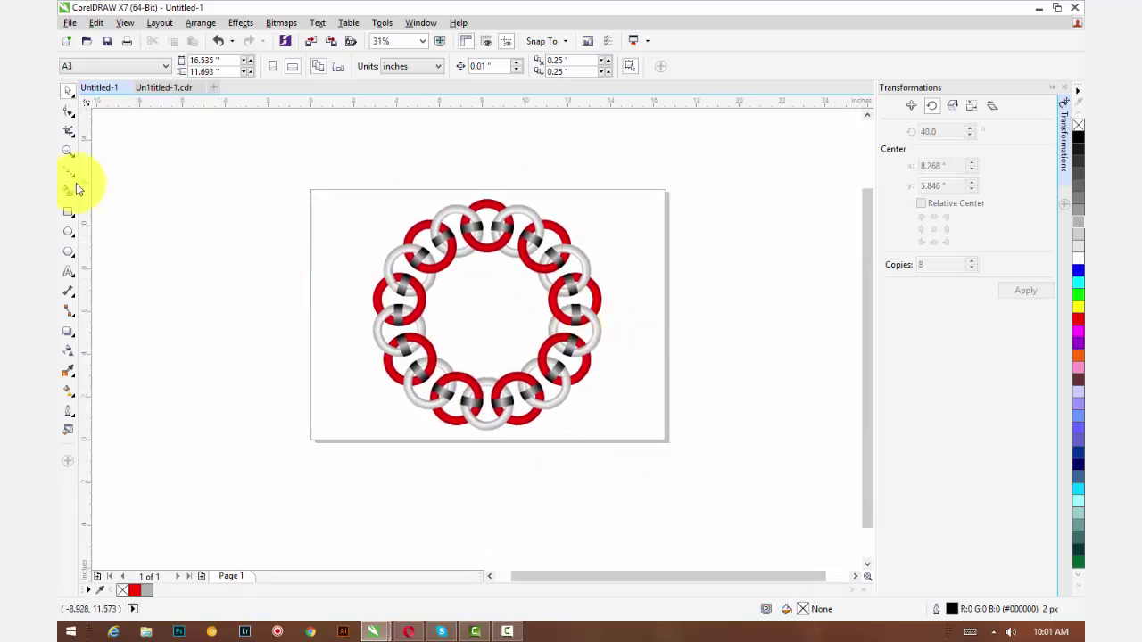
Step: Add a page-sized background rectangle behind the chain with a light grey #CCCCCC fill and no outline
double_click(65, 216)
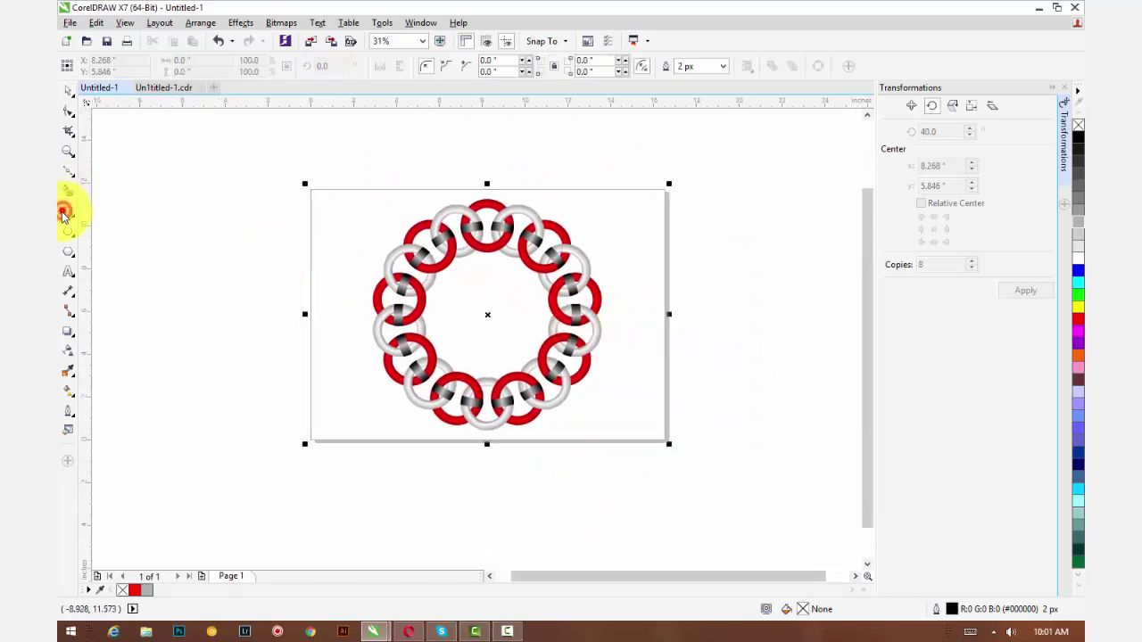
left_click(1077, 226)
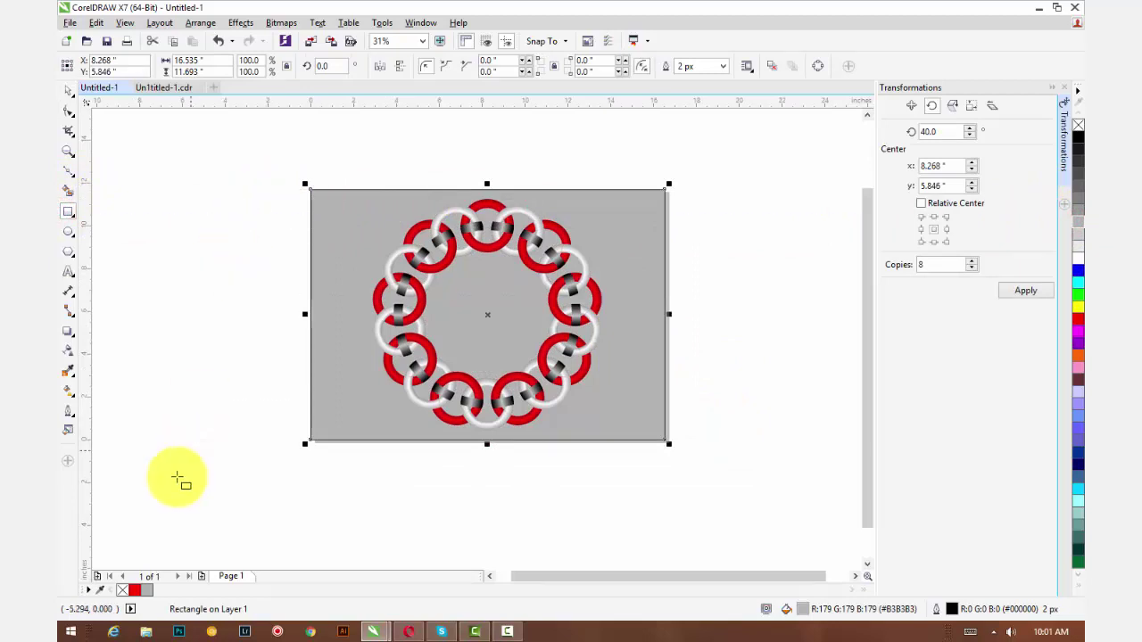
right_click(122, 590)
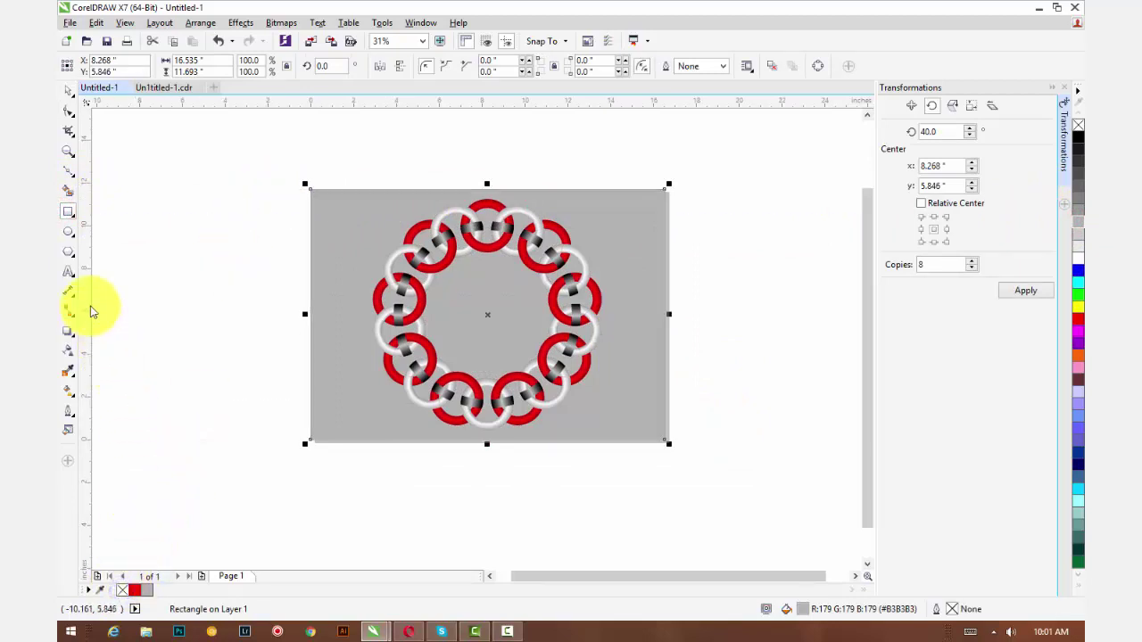
left_click(1076, 238)
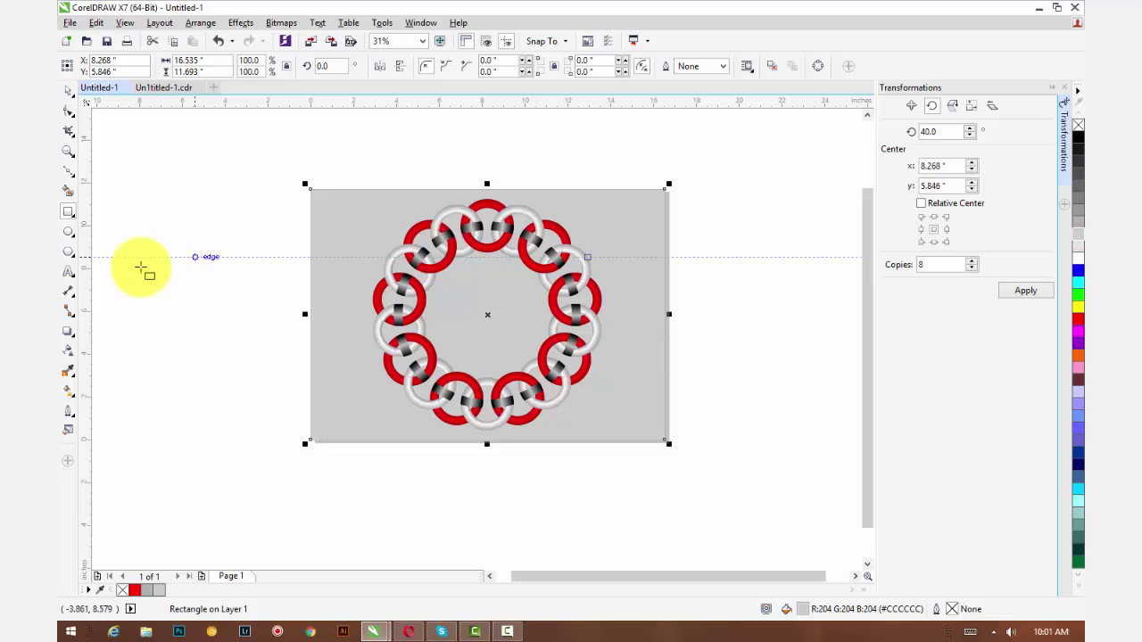
Step: Give the background rectangle an elliptical fountain fill from a white centre to light grey, widened beyond the page edges
left_click(68, 392)
left_click_drag(481, 319, 664, 190)
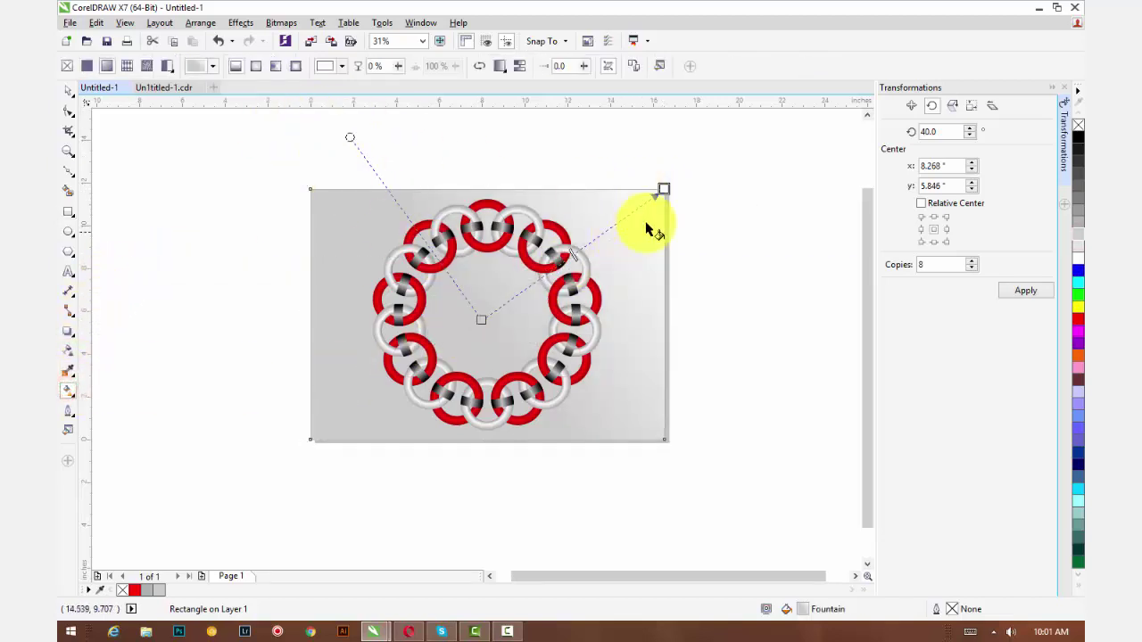
left_click(256, 67)
left_click_drag(569, 257, 479, 326)
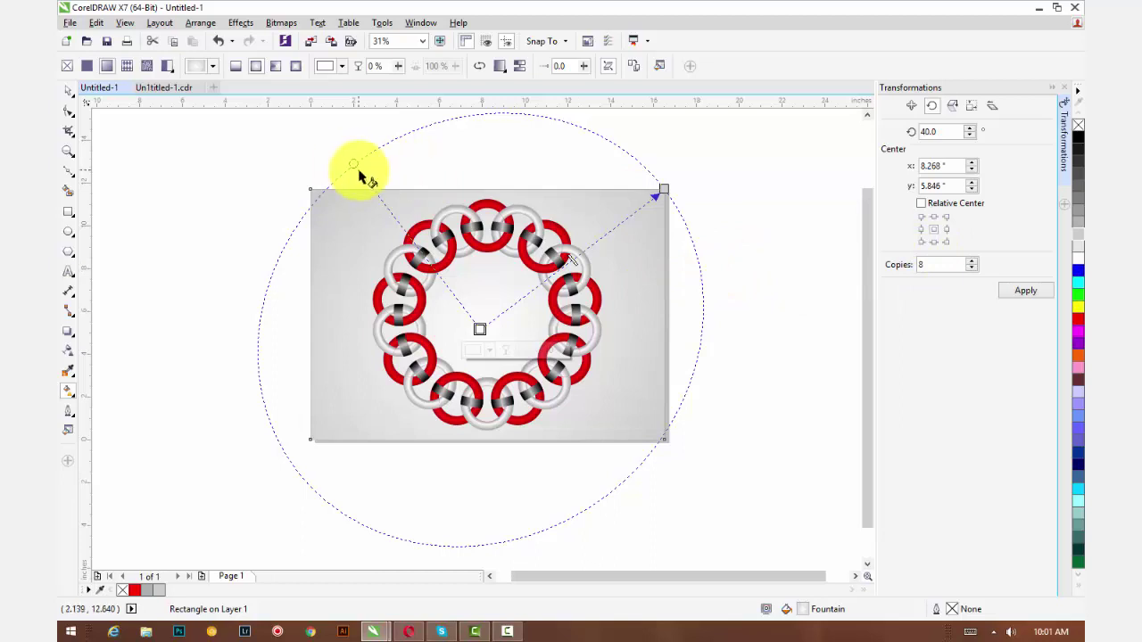
left_click_drag(353, 164, 326, 160)
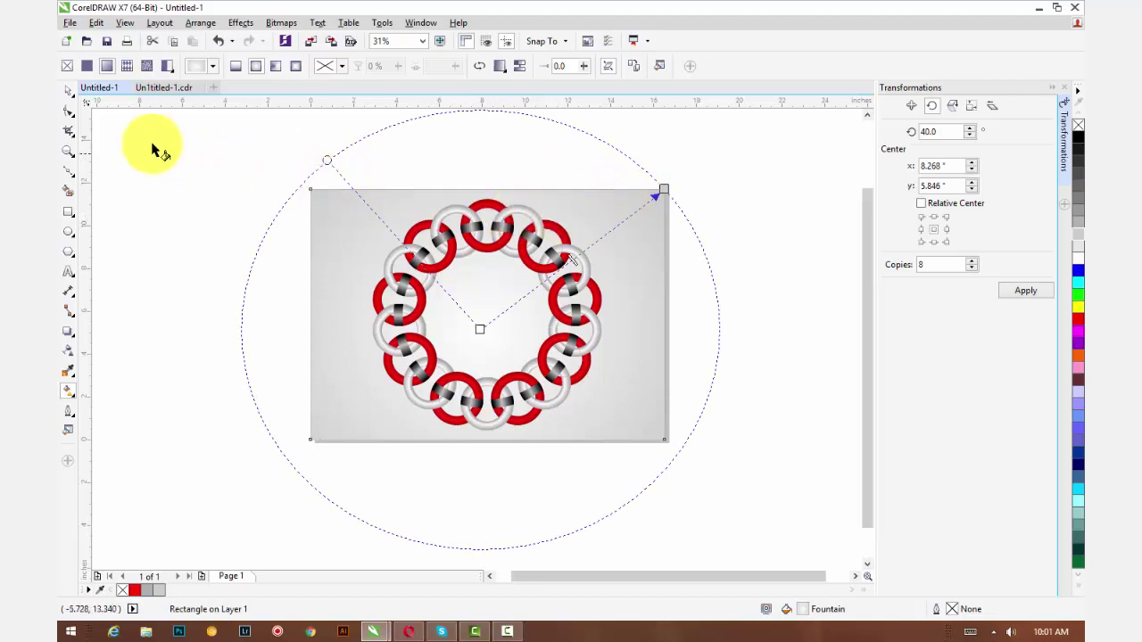
left_click(71, 93)
left_click(152, 115)
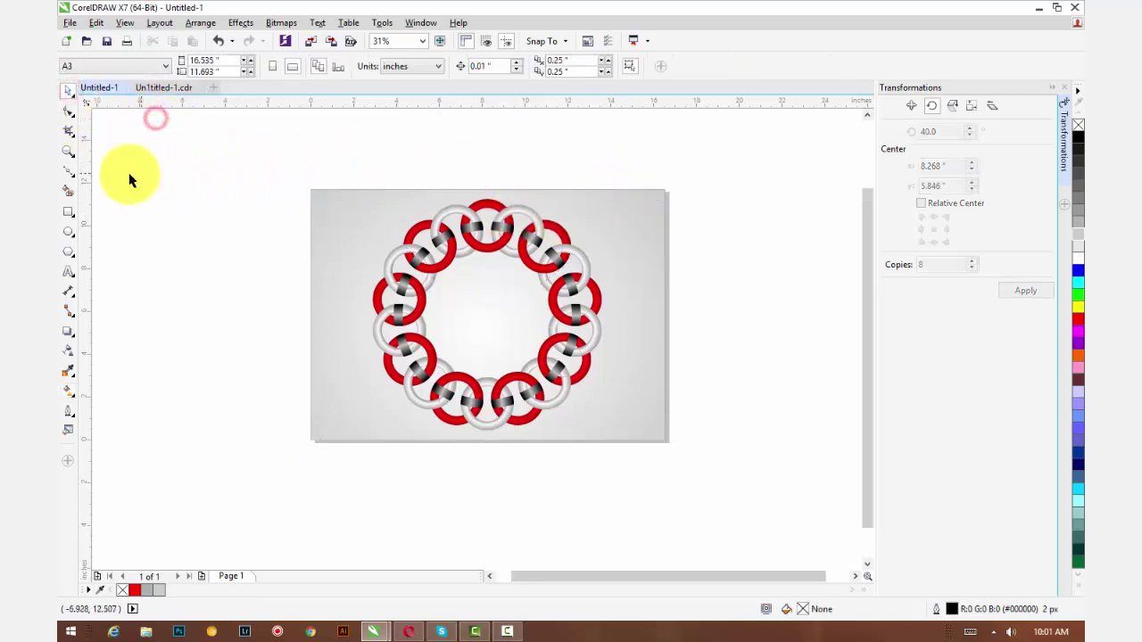
Step: Zoom in on the finished ring chain and close the Transformations docker to view the artwork
left_click(69, 153)
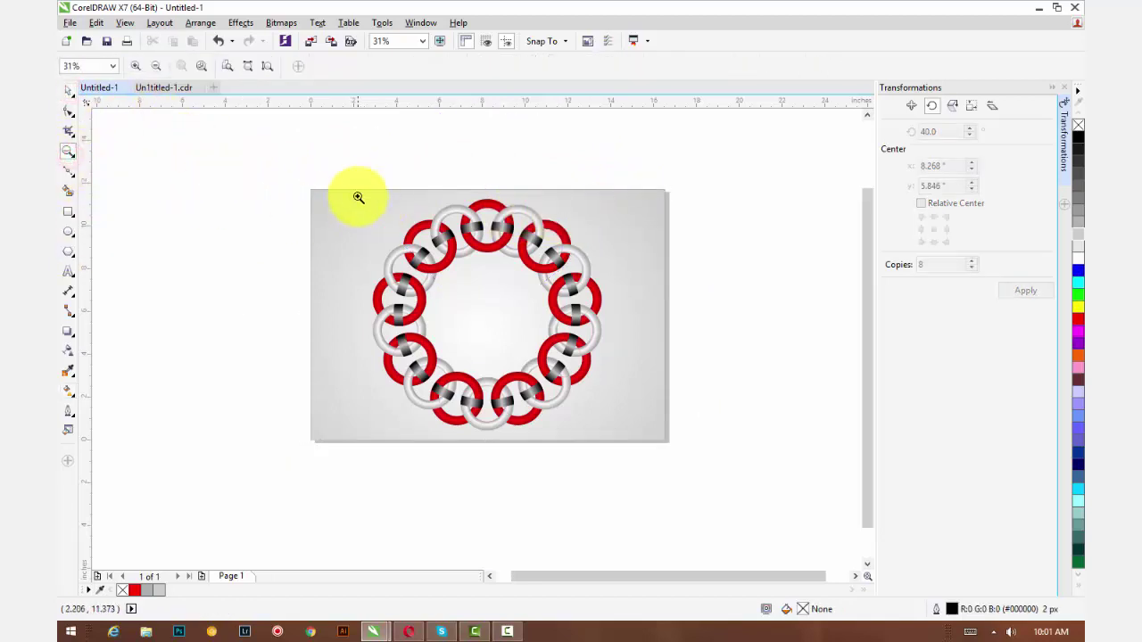
left_click_drag(358, 197, 624, 438)
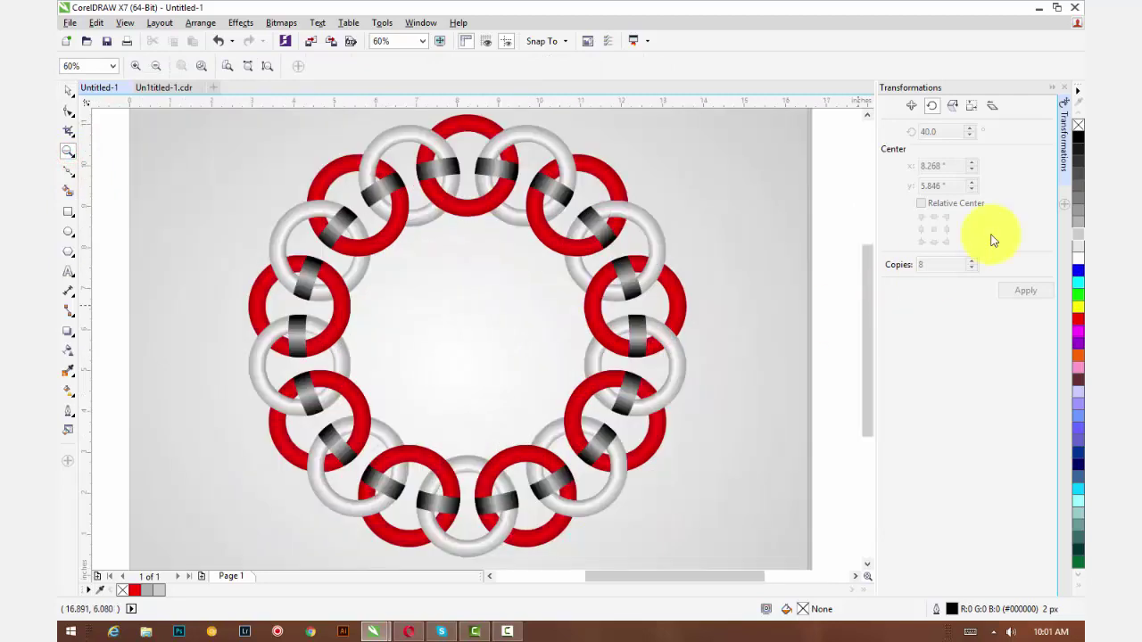
left_click(1063, 88)
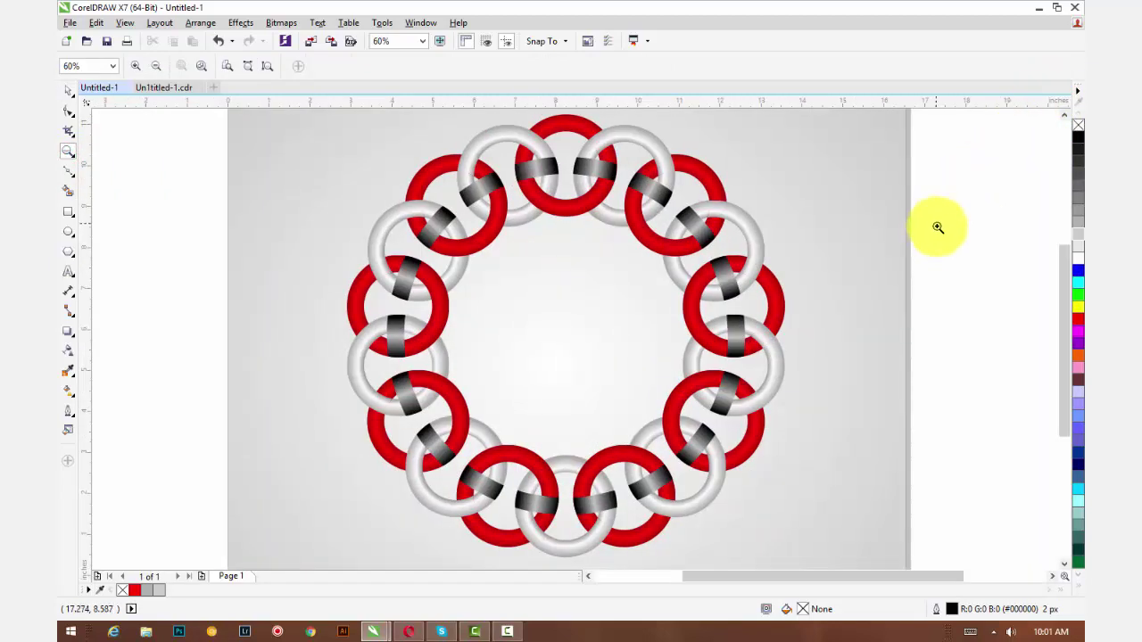
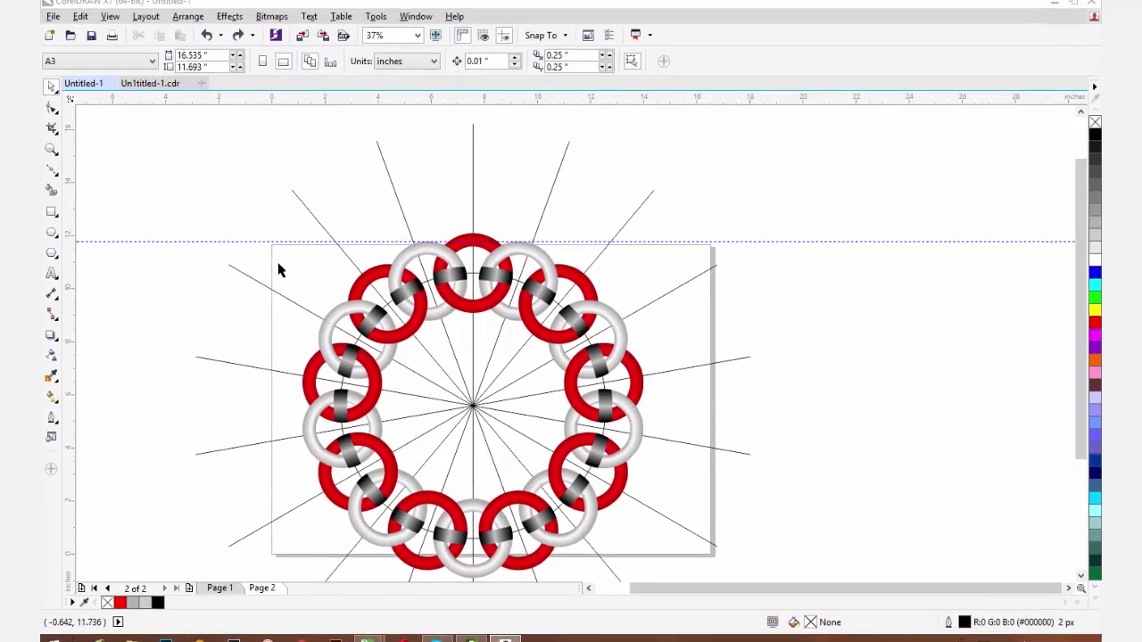
Step: Delete all the rotated ring groups around the guide circle, keeping only the original segment at its top
left_click(329, 326)
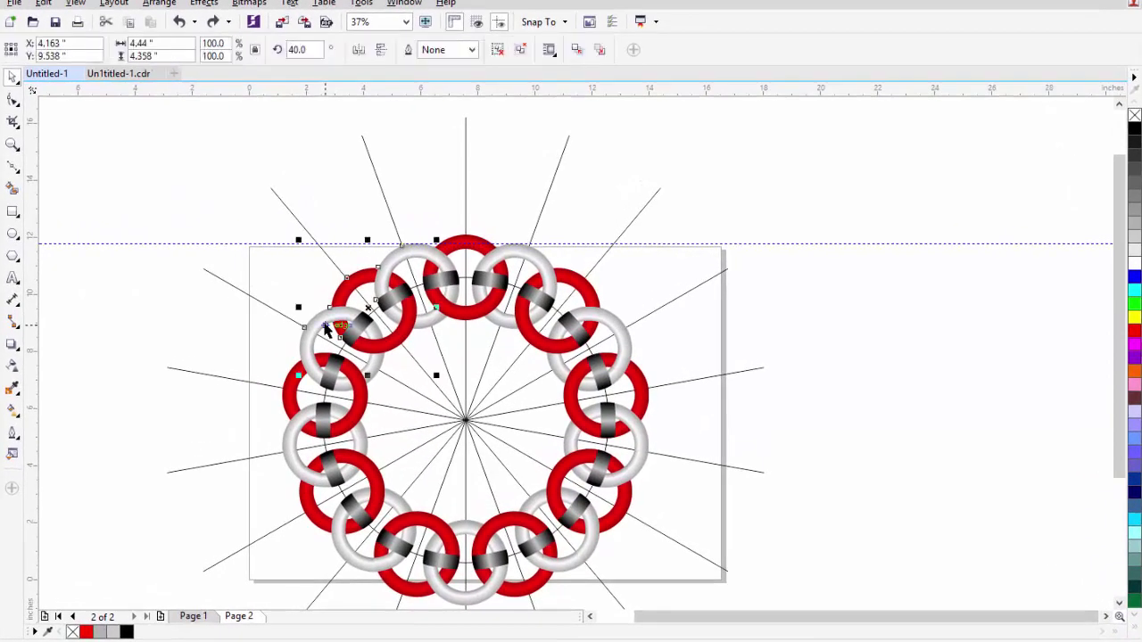
key("Delete")
left_click(355, 410)
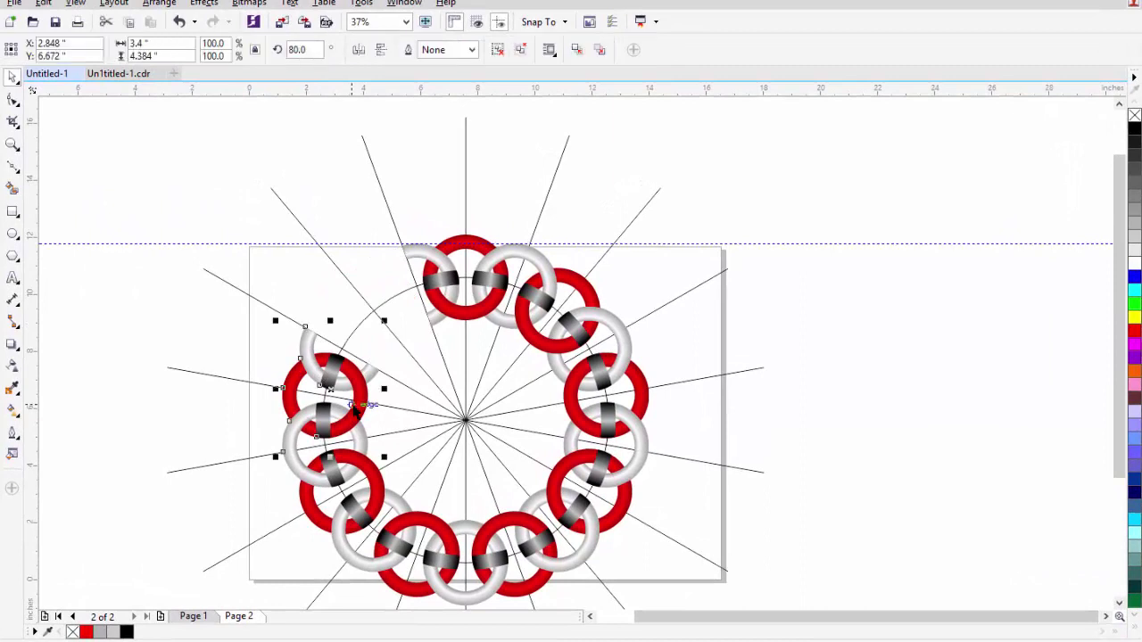
key("Delete")
left_click(362, 481)
key("Delete")
left_click(425, 522)
key("Delete")
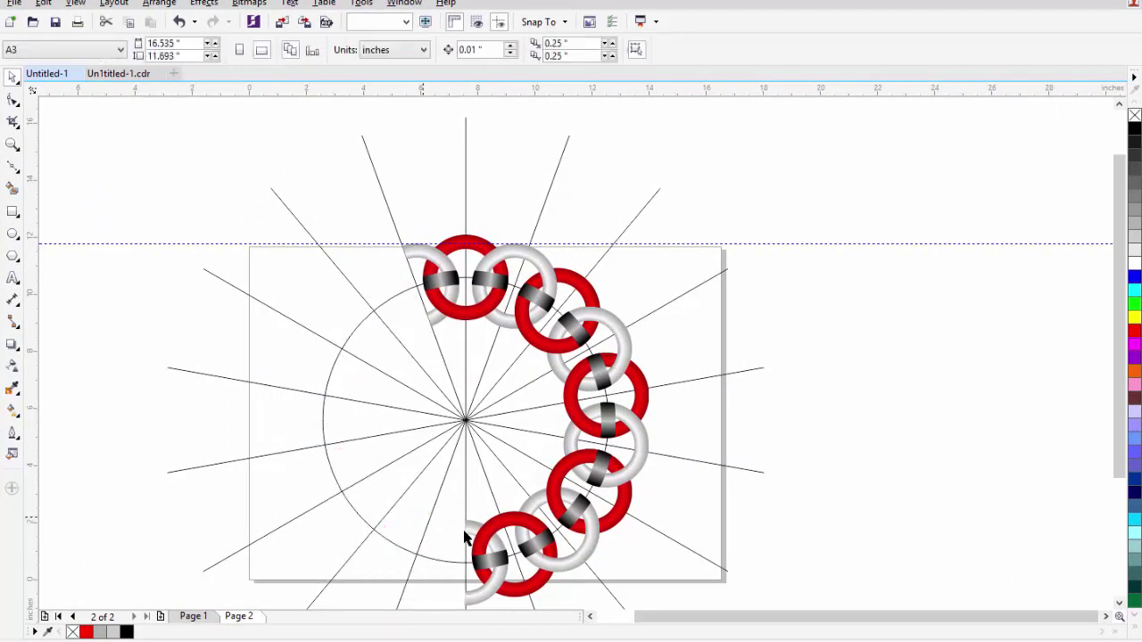
left_click(487, 542)
key("Delete")
left_click(579, 511)
key("Delete")
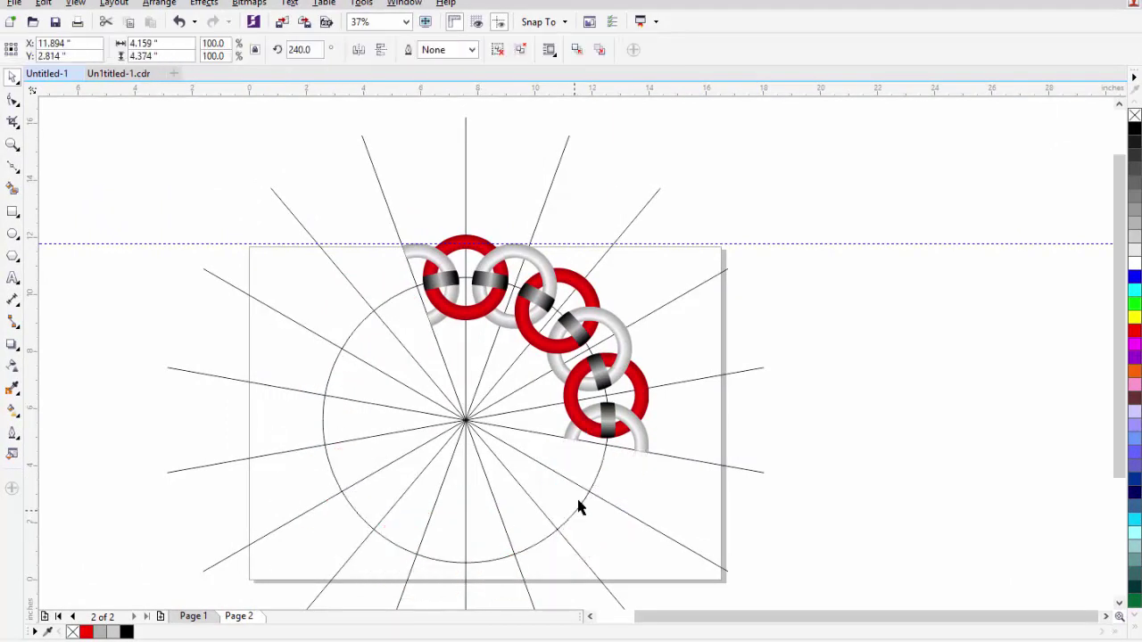
left_click(615, 395)
key("Delete")
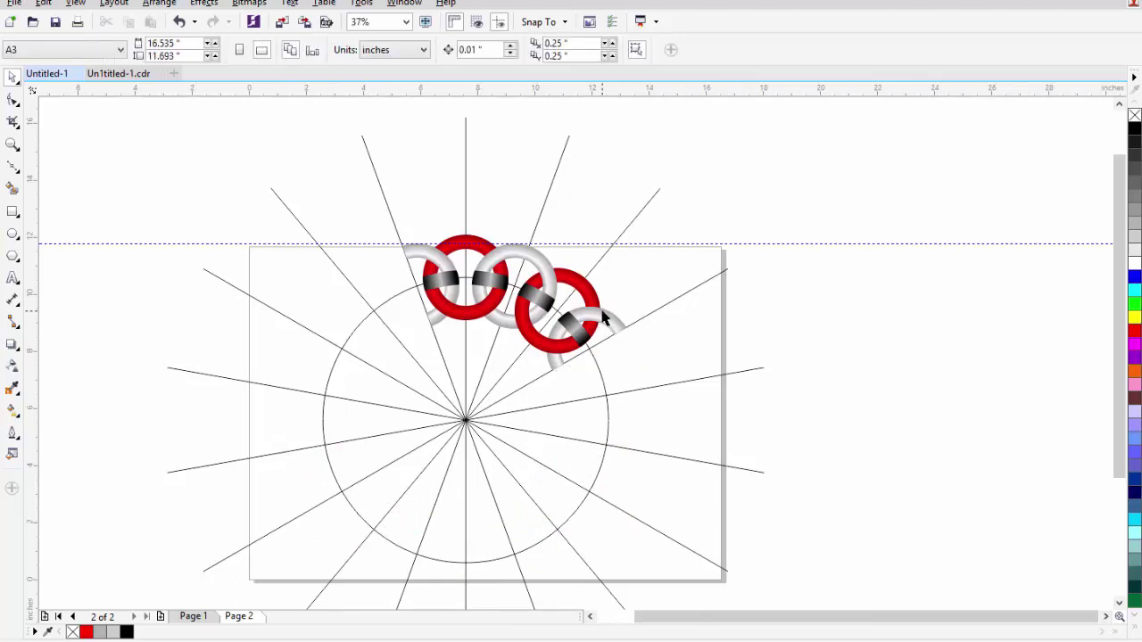
left_click(603, 318)
key("Delete")
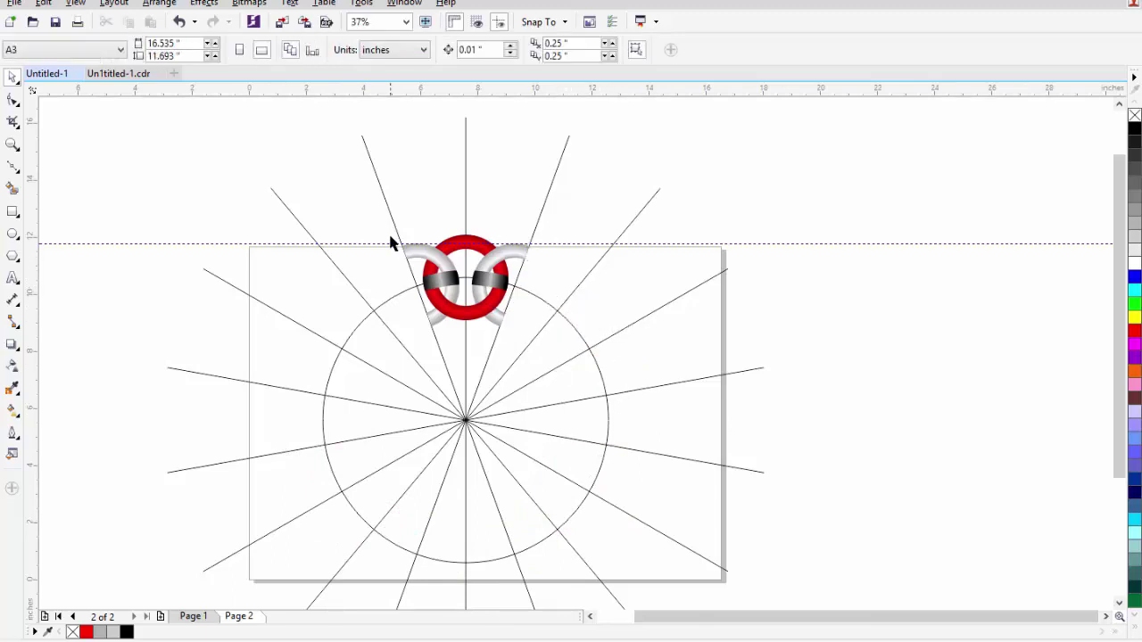
Step: Ungroup the remaining ring segment at the top of the guide circle
scroll(390, 243, "up", 2)
left_click(426, 273)
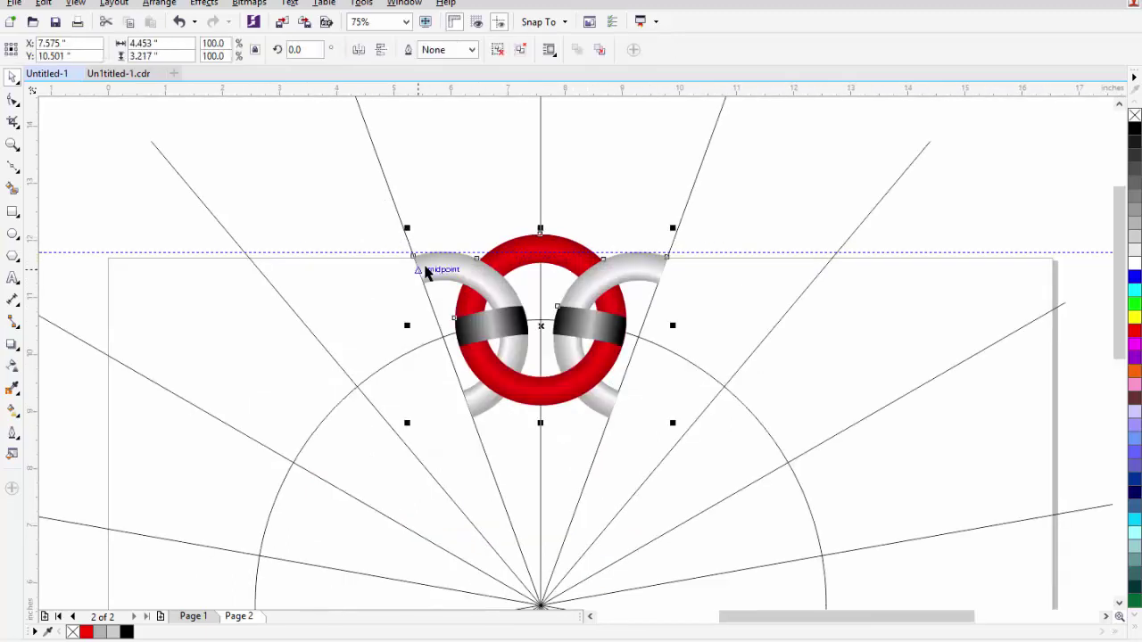
right_click(425, 267)
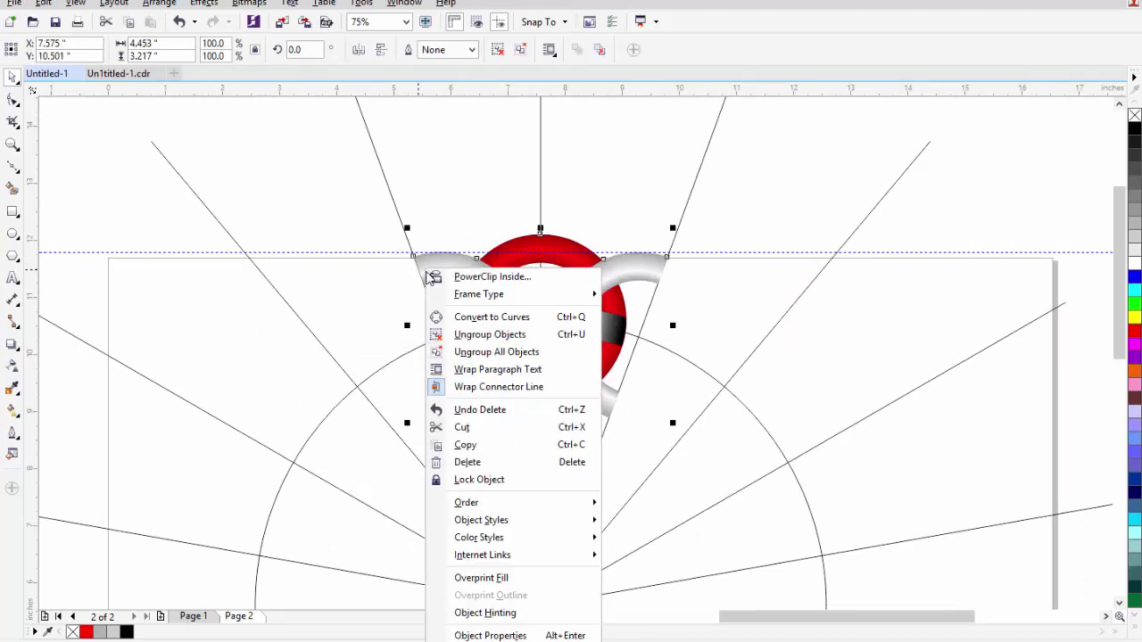
left_click(489, 332)
Step: Delete the cut grey ring pieces on both sides of the red ring, keeping the ring and its two dark bands
left_click(449, 237)
left_click(449, 265)
key("Delete")
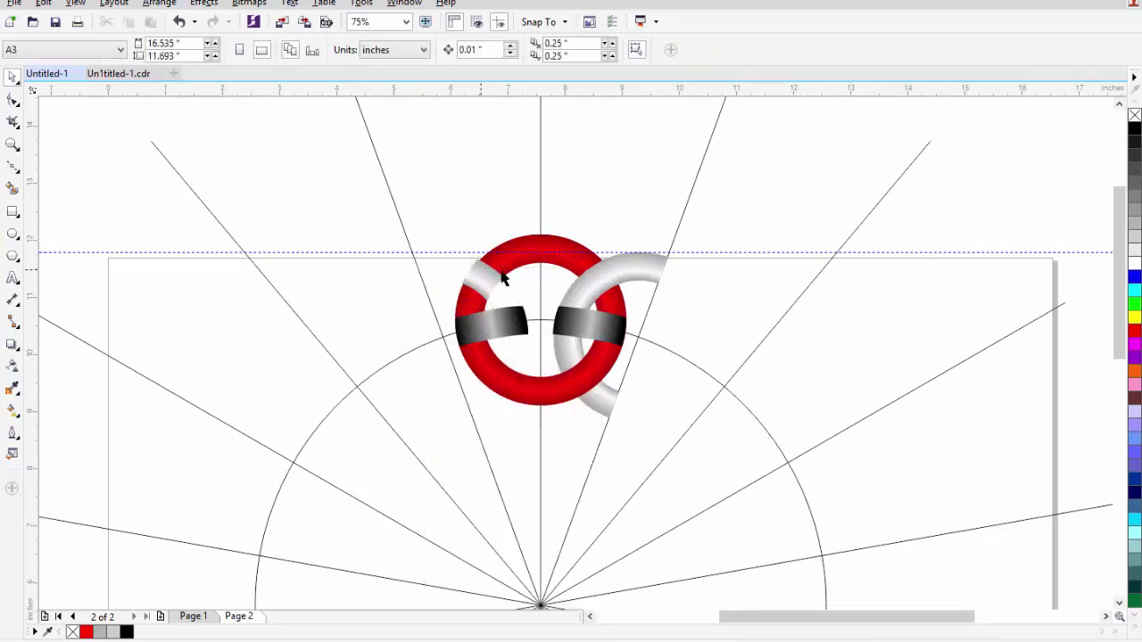
left_click(486, 287)
key("Delete")
left_click(627, 277)
key("Delete")
left_click(608, 282)
key("Delete")
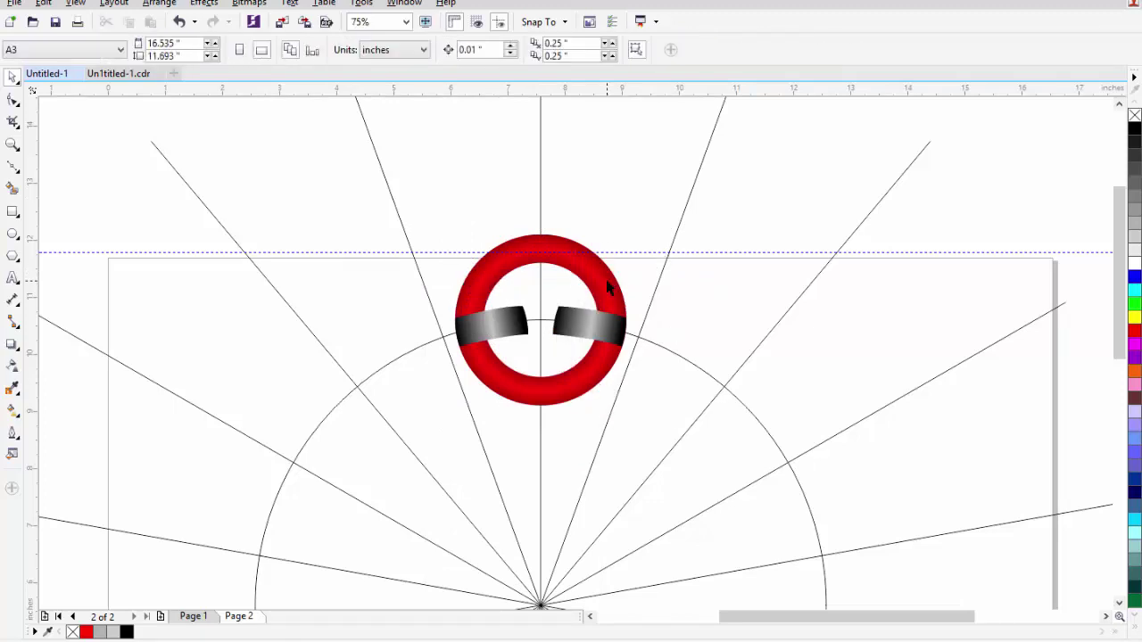
Step: Rotate a copy of the red ring about 20.2° counter-clockwise around the guide circle's centre onto the neighbouring left spoke
left_click(608, 286)
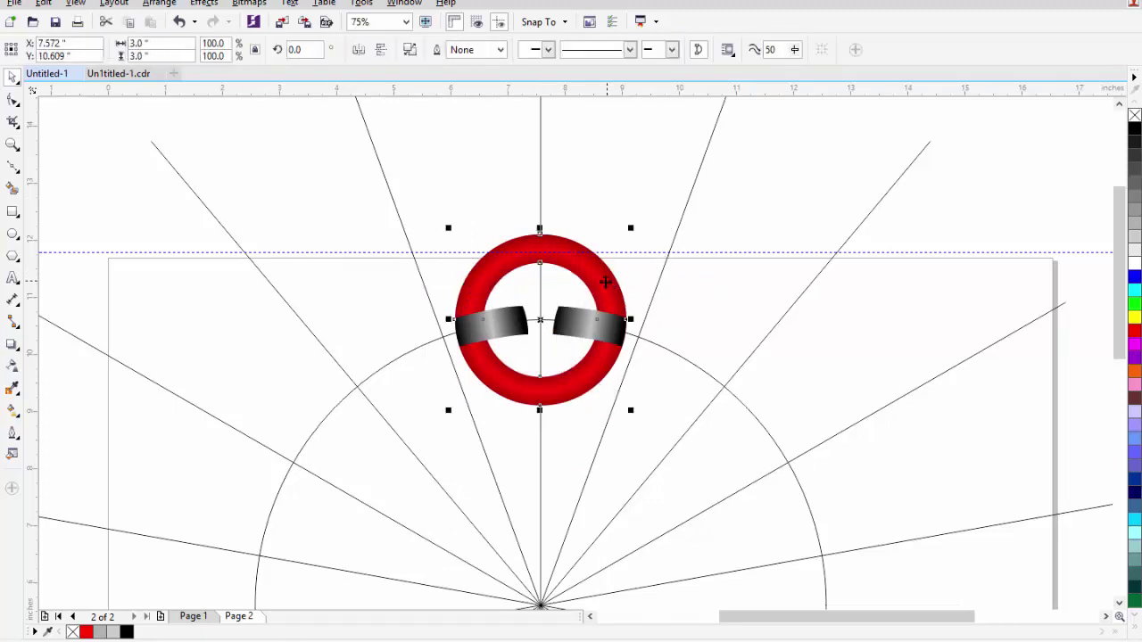
left_click(606, 257)
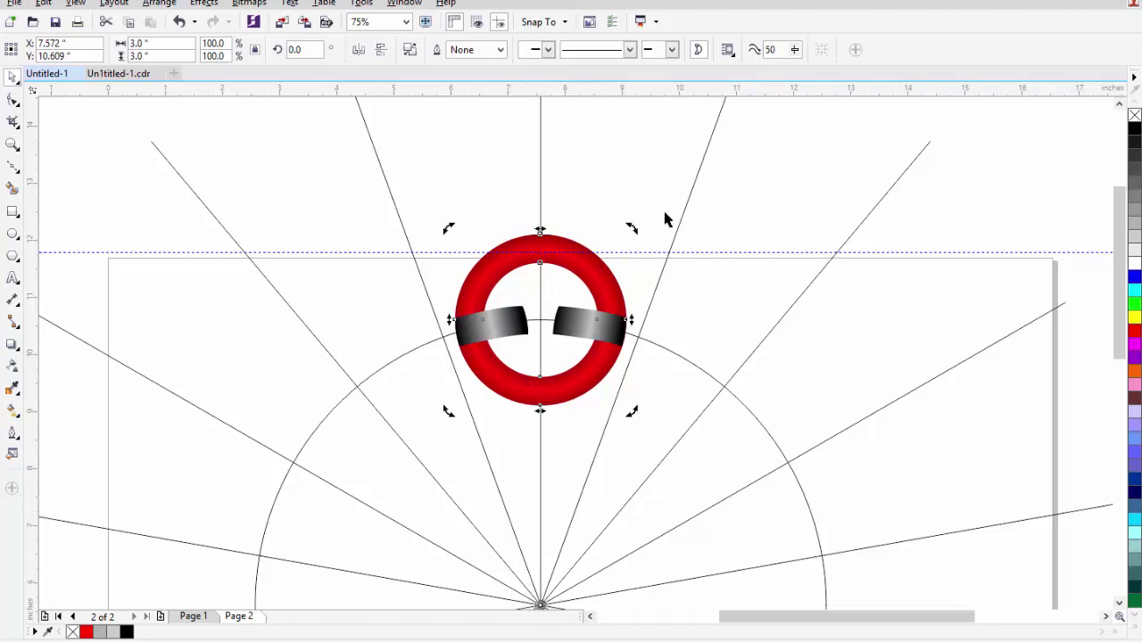
left_click_drag(632, 228, 497, 243)
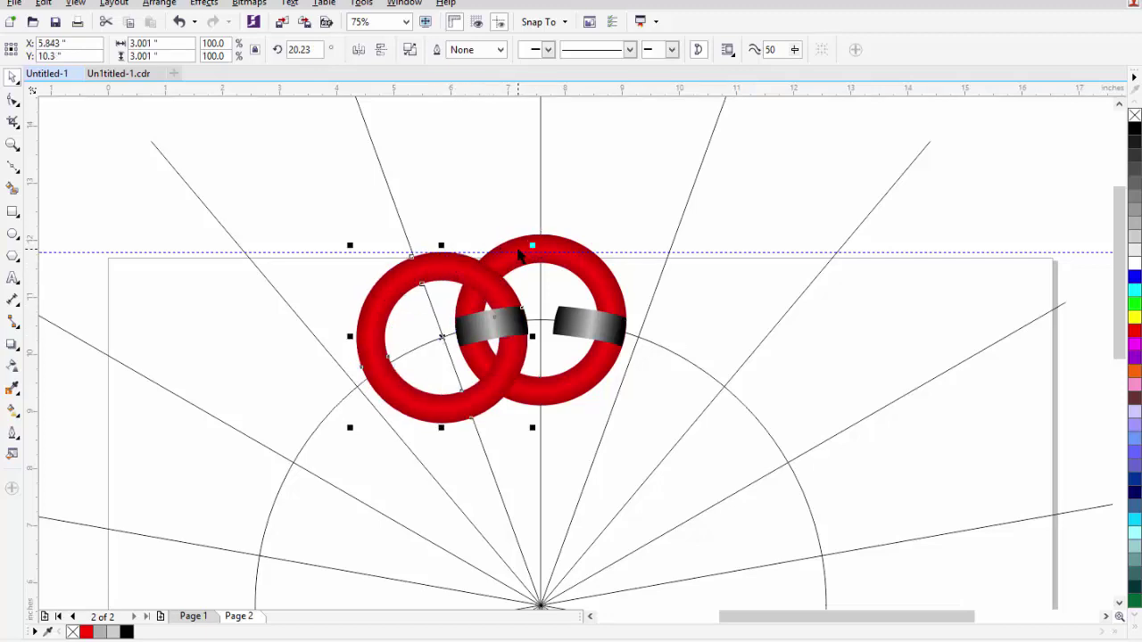
Step: Rotate another copy of the top red ring to about 339.9° around the guide circle's centre onto the neighbouring right spoke
left_click(581, 270)
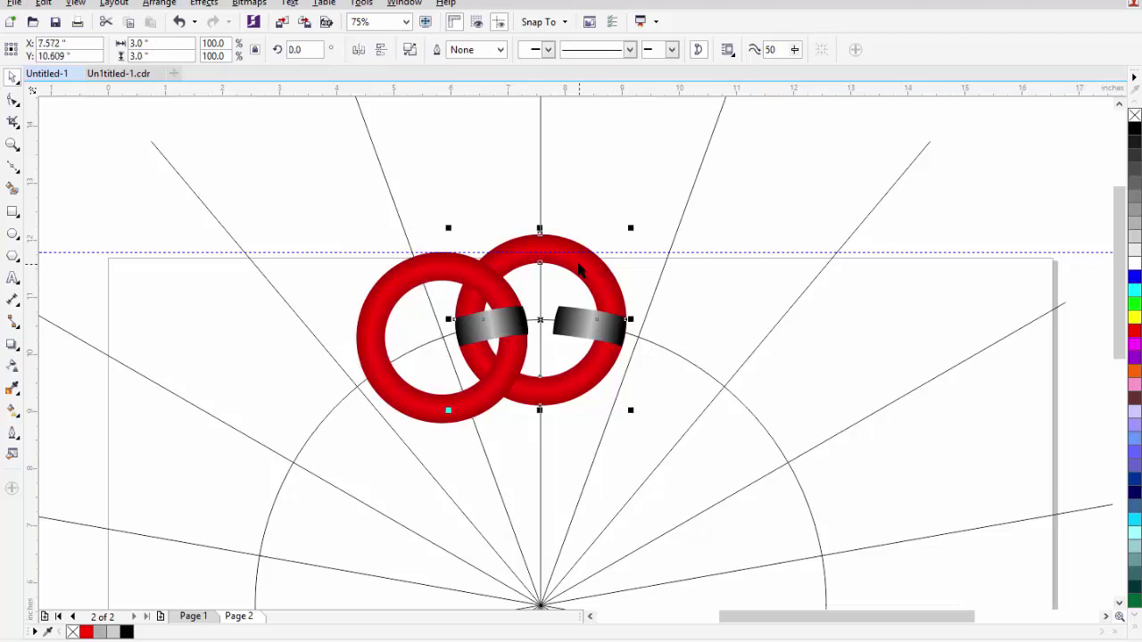
left_click(585, 261)
left_click_drag(630, 225, 743, 309)
left_click(715, 301)
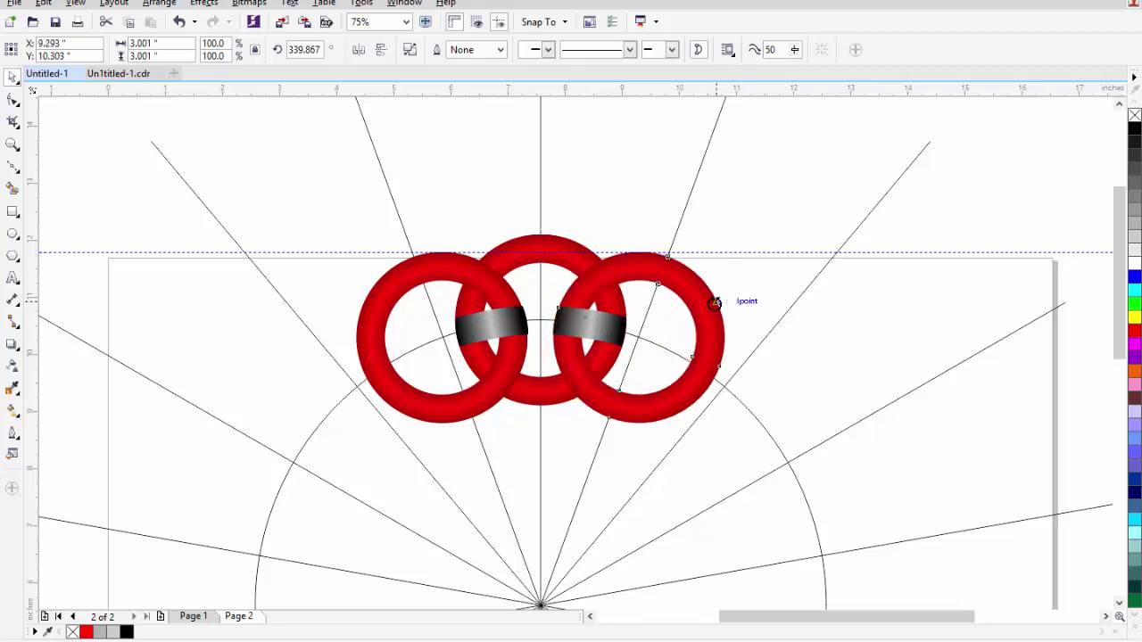
Step: Set the outer node of the left red ring's fountain fill to dark grey #5E5E5E
left_click(246, 248)
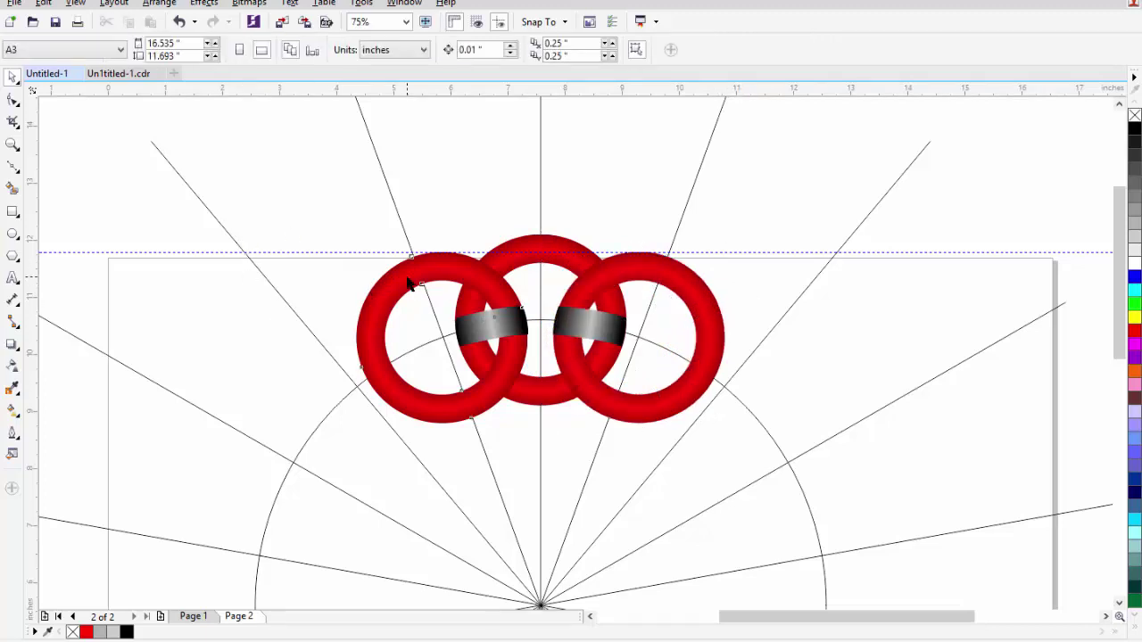
left_click(410, 283)
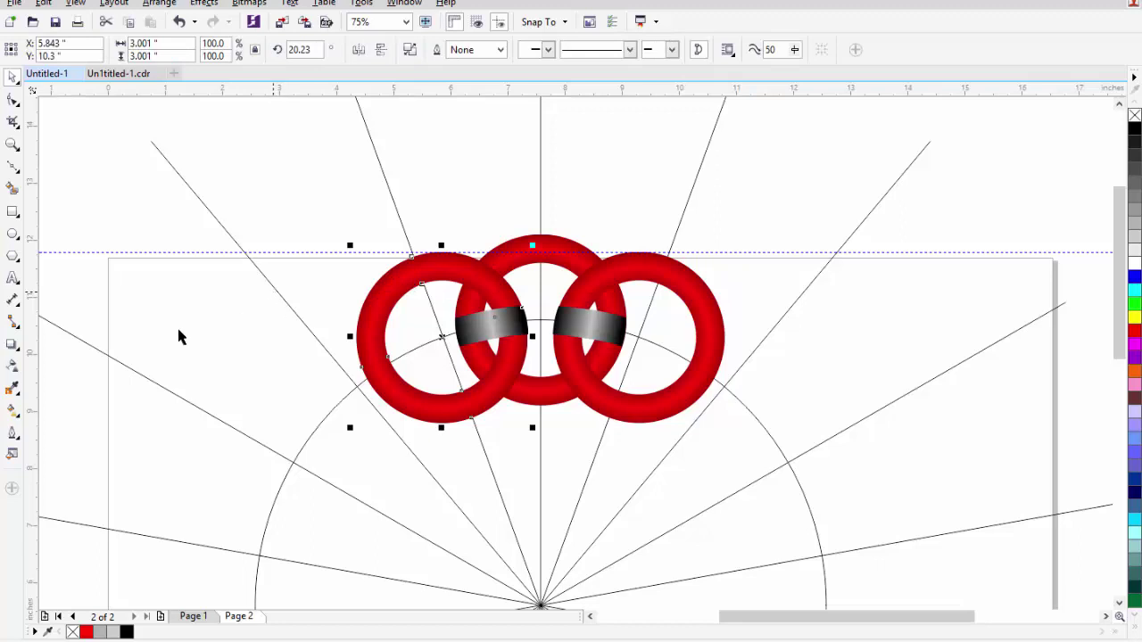
left_click(13, 410)
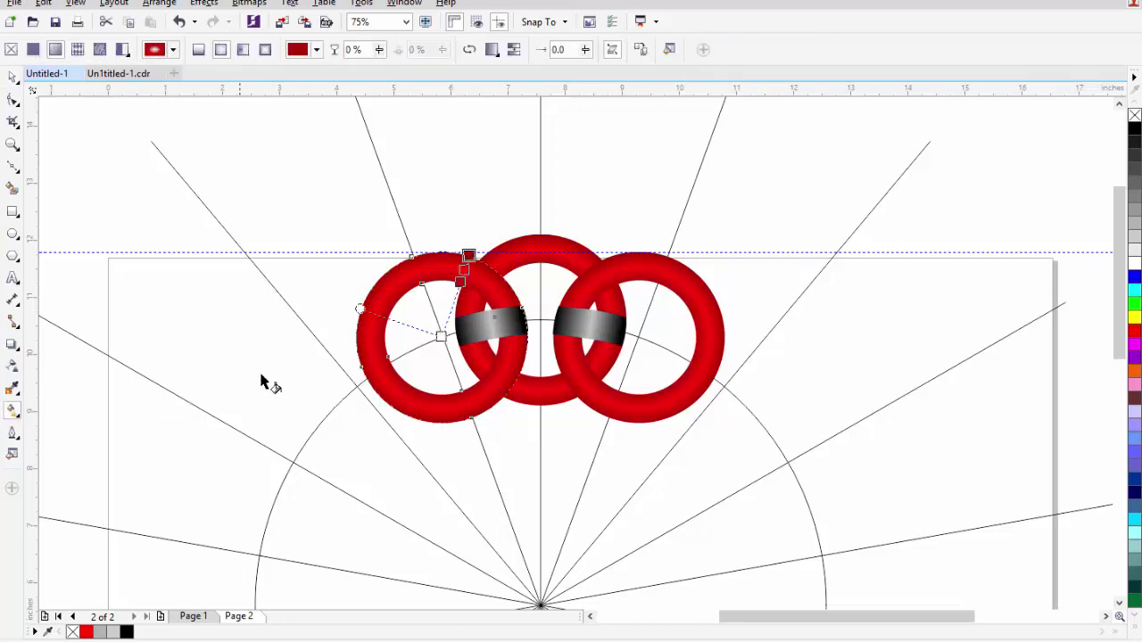
scroll(470, 325, "up", 2)
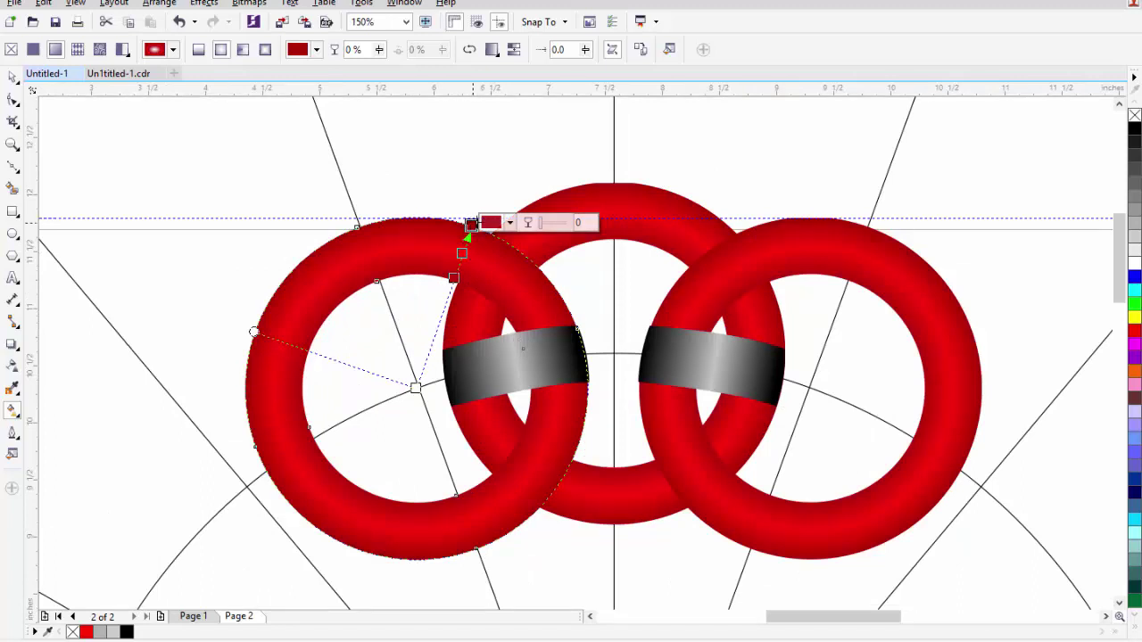
left_click(511, 223)
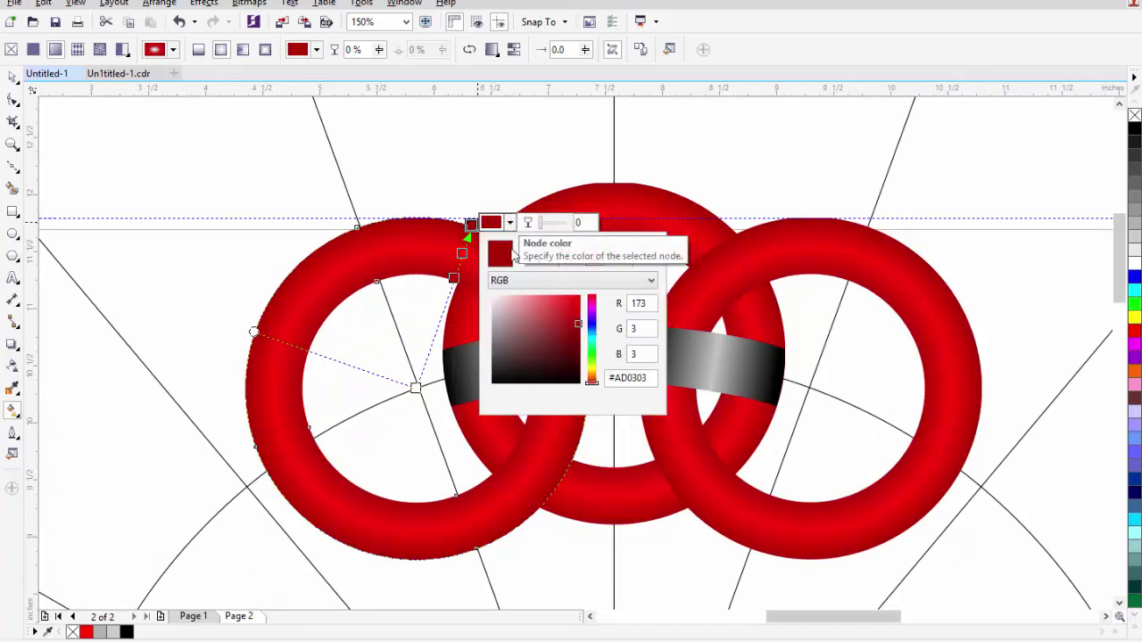
mouse_move(505, 320)
left_mouse_down()
mouse_move(493, 369)
mouse_move(492, 351)
left_mouse_up()
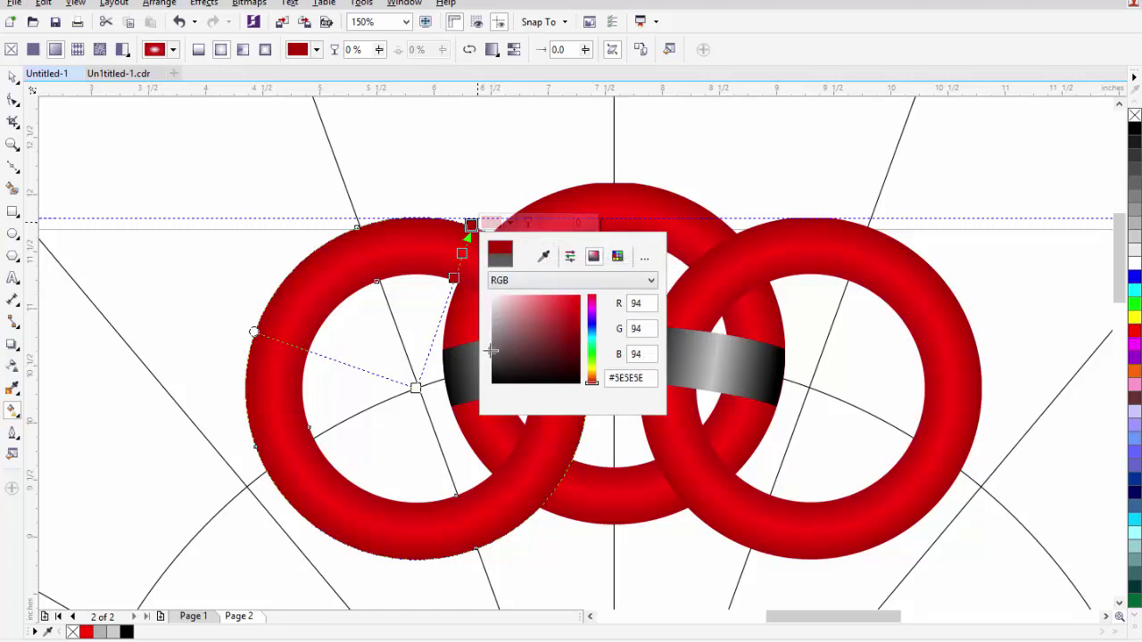
Step: Set the inner node of the left ring's fountain fill to #696767 and the middle node to light grey #EBE8E8
left_click(455, 288)
left_click(453, 278)
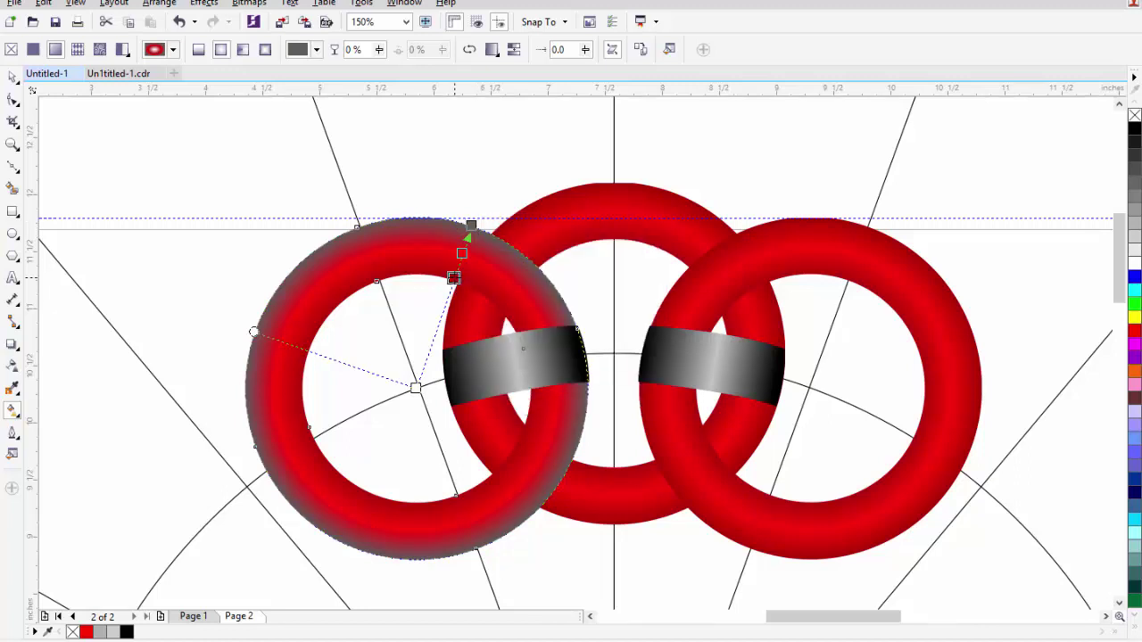
left_click(496, 275)
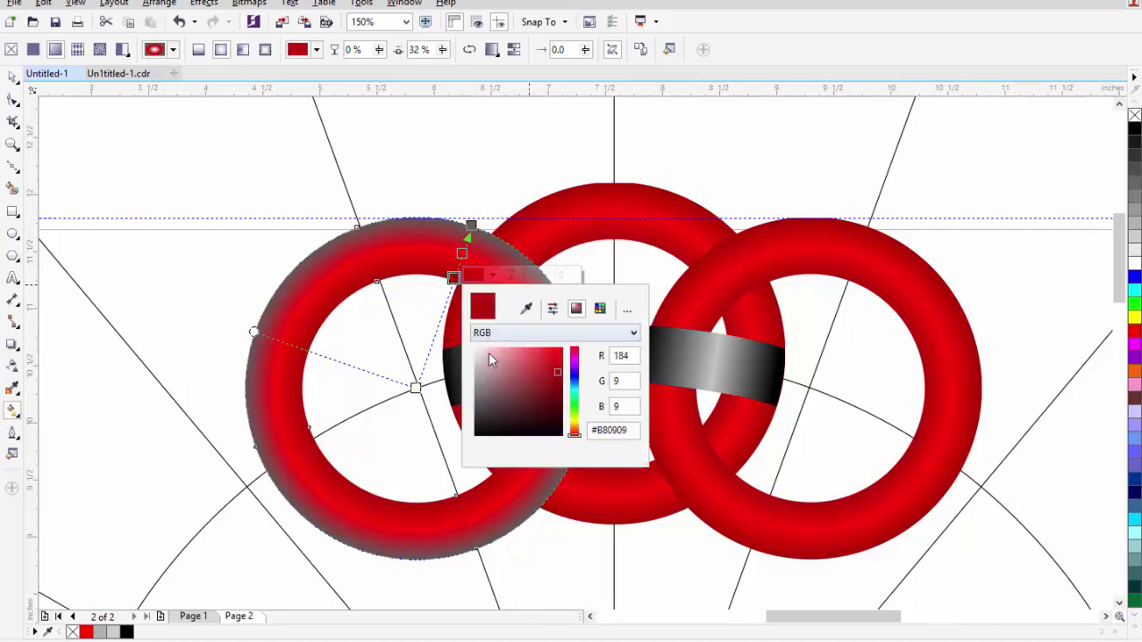
left_click_drag(479, 391, 477, 398)
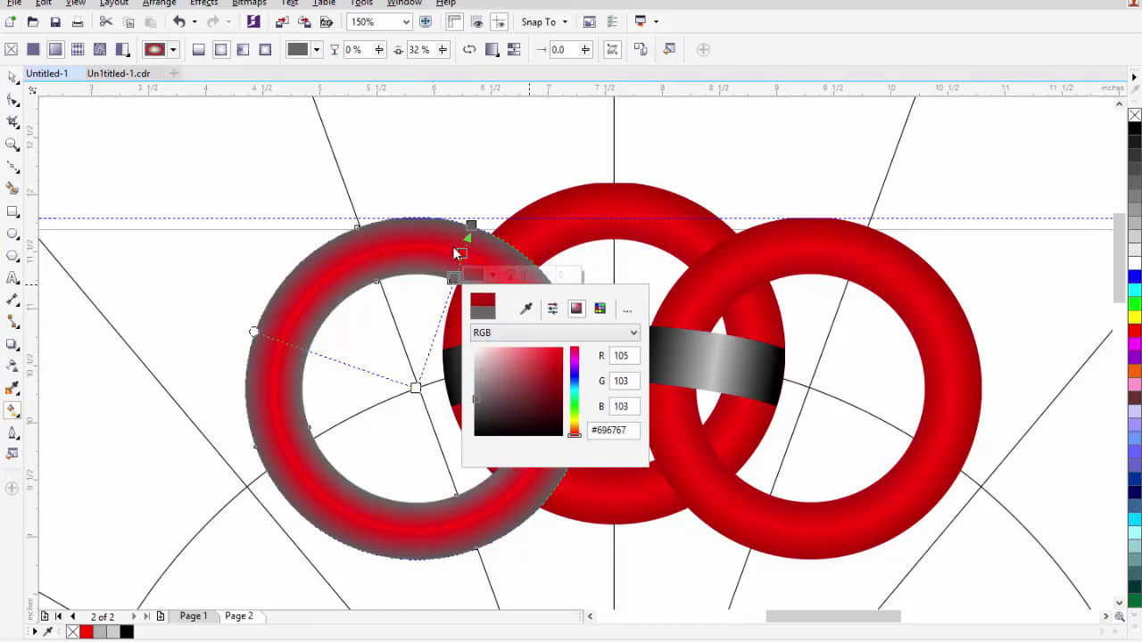
left_click(464, 256)
left_click(463, 255)
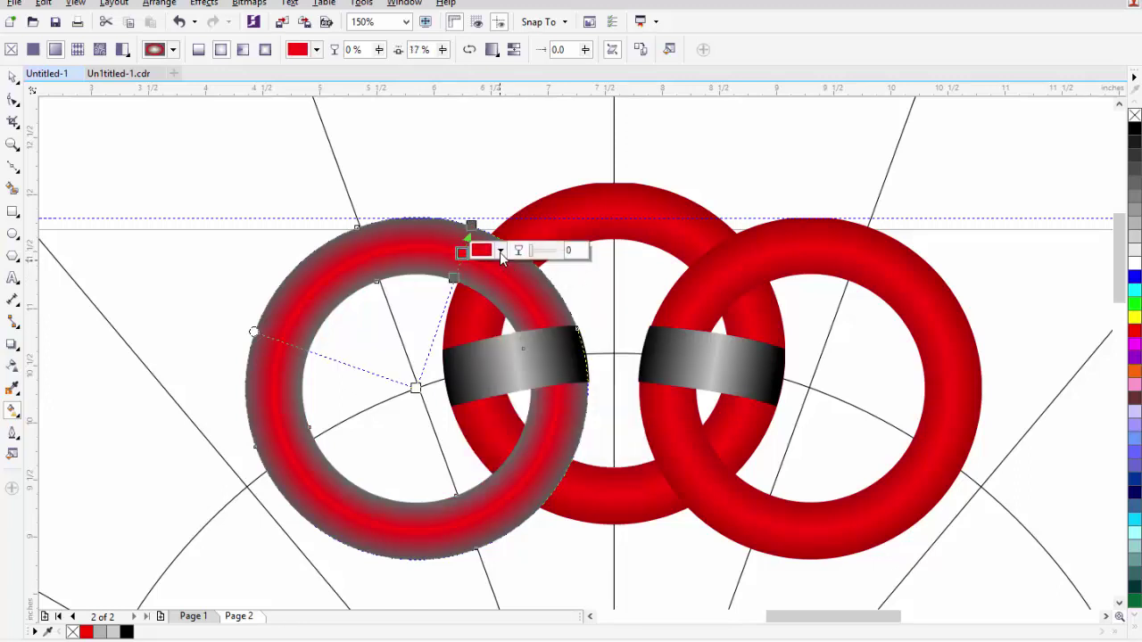
left_click(499, 251)
left_click_drag(489, 344, 482, 330)
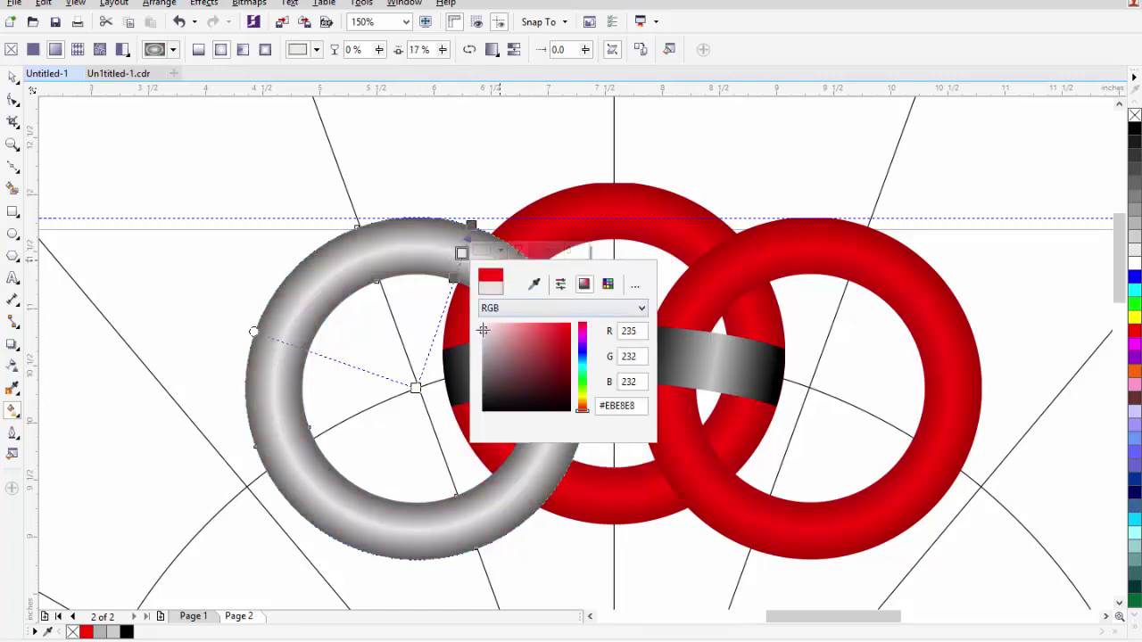
Step: Lighten the left ring's fountain fill by setting its outer node to #999999 and its inner node to #A8A8A8
left_click(472, 224)
left_click(471, 223)
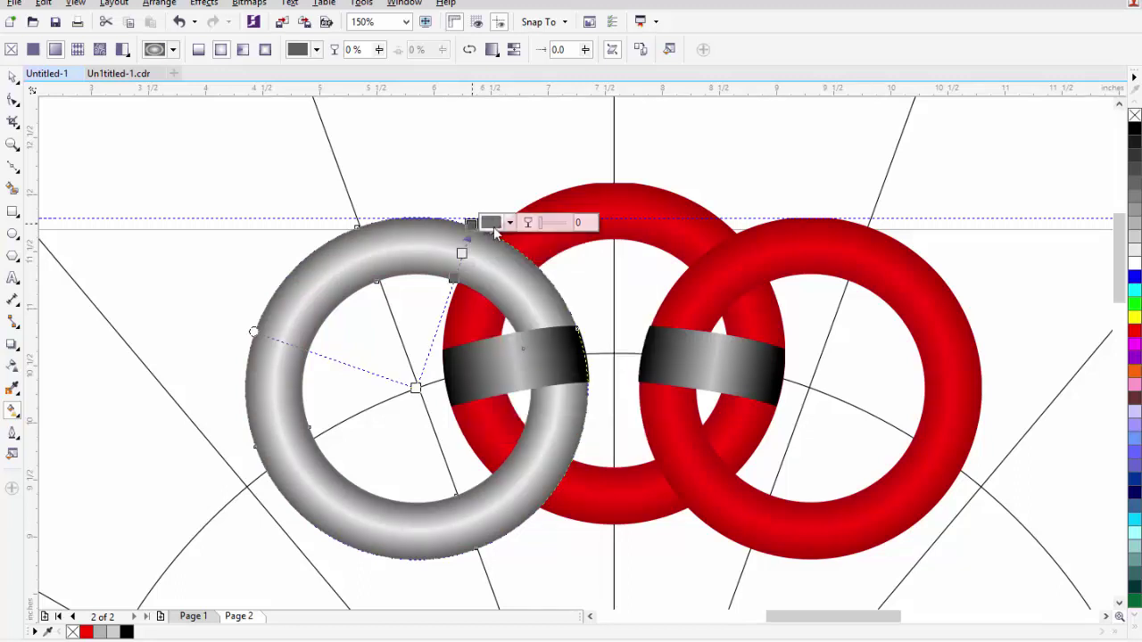
left_click(490, 222)
left_click_drag(498, 350, 495, 328)
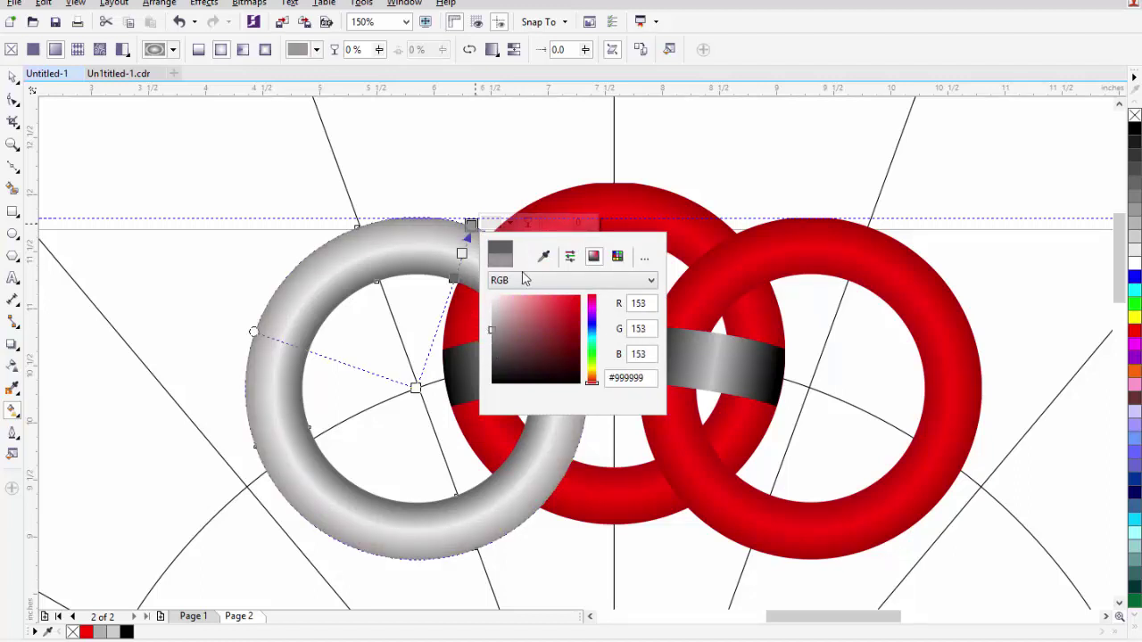
left_click(453, 284)
double_click(453, 281)
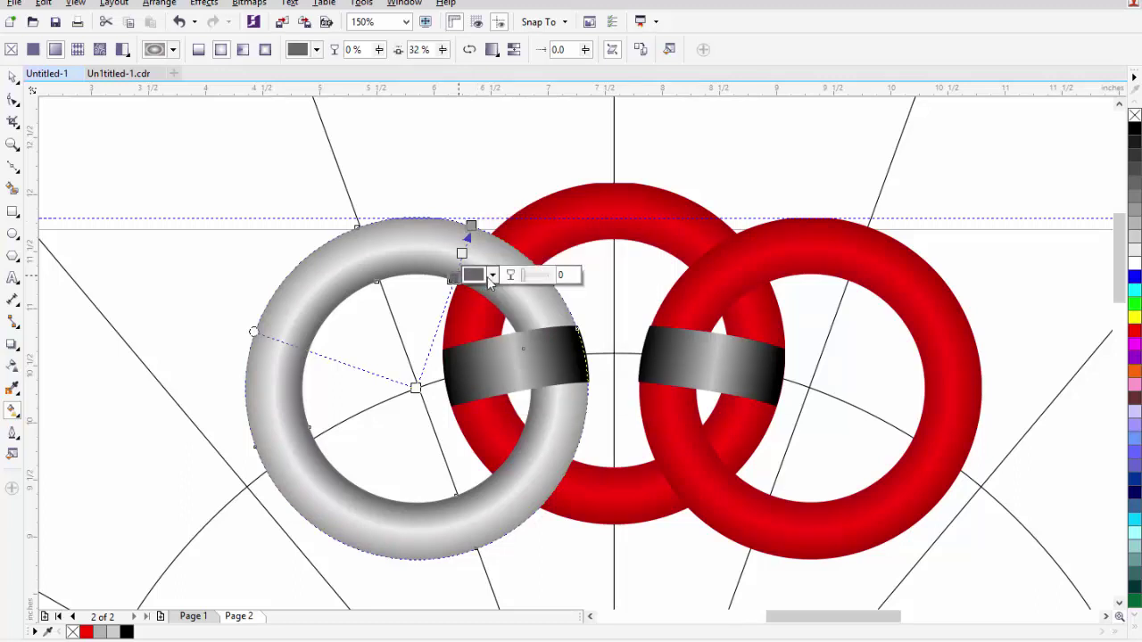
left_click(493, 277)
left_click_drag(485, 349, 474, 377)
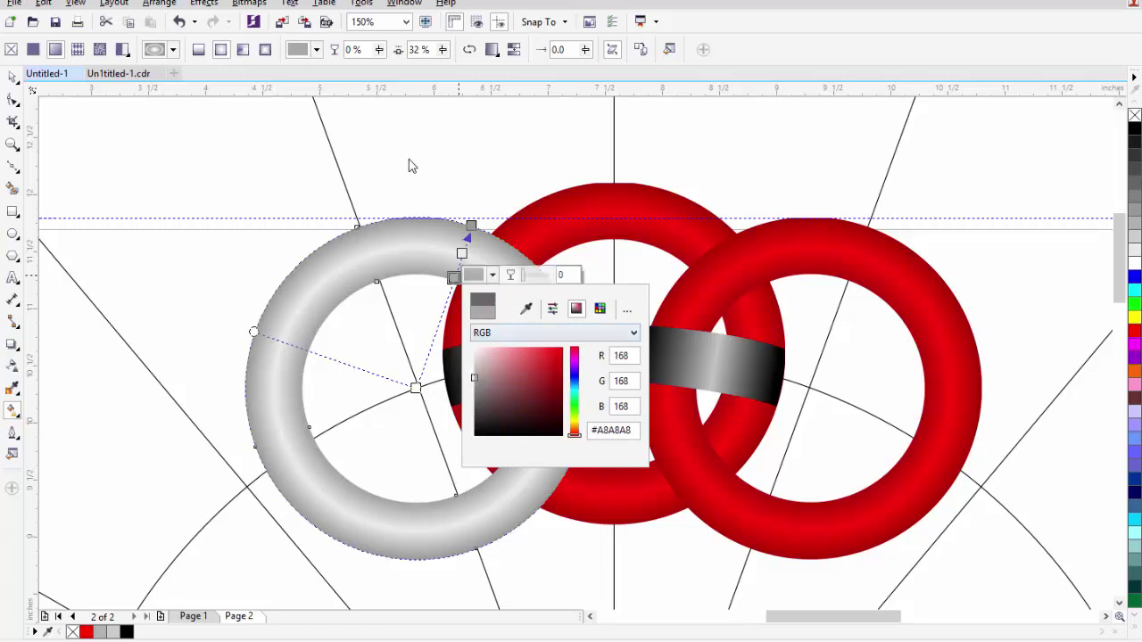
Step: Replace the red ring on the right spoke with a copy of the grey ring rotated to about 340° around the guide circle's centre
left_click(13, 78)
left_click(866, 288)
left_click(854, 260)
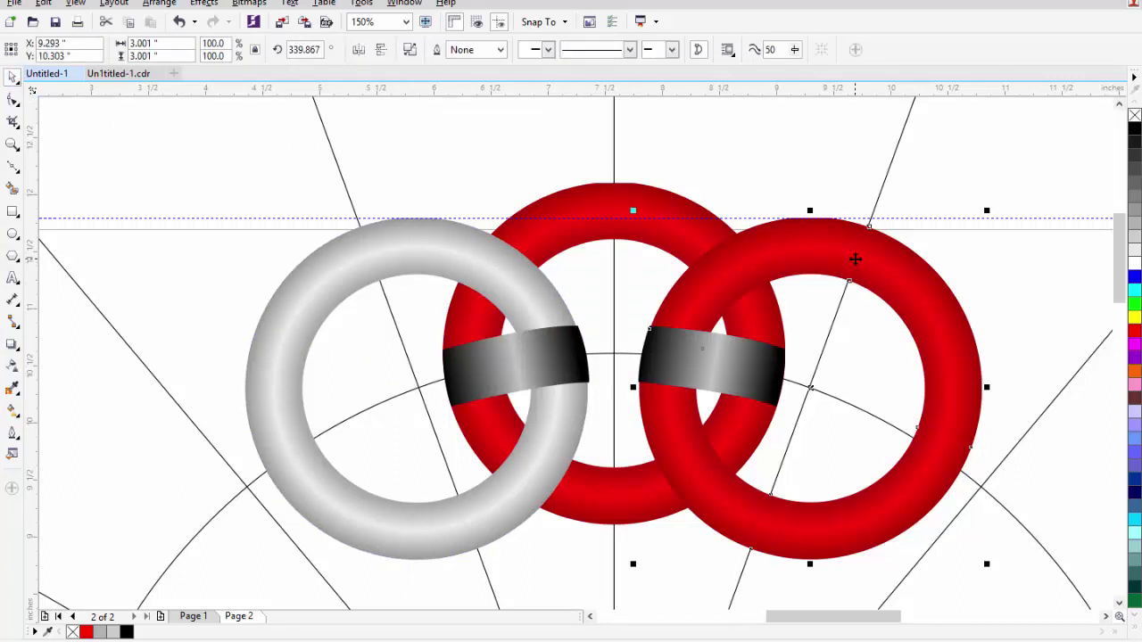
key("Delete")
left_click(487, 270)
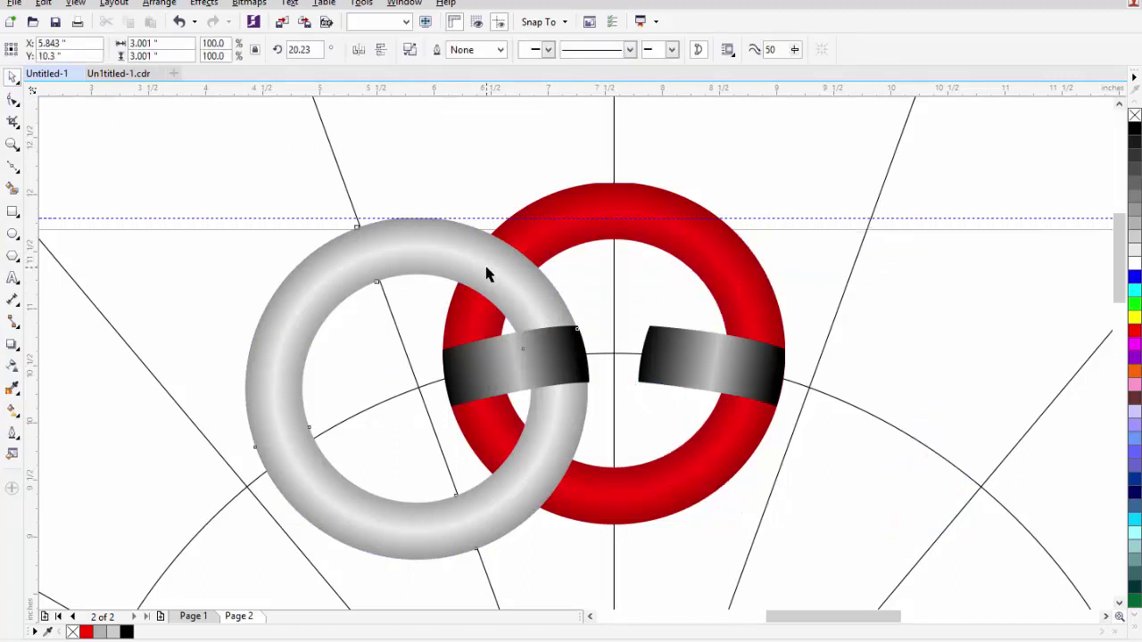
left_click(485, 265)
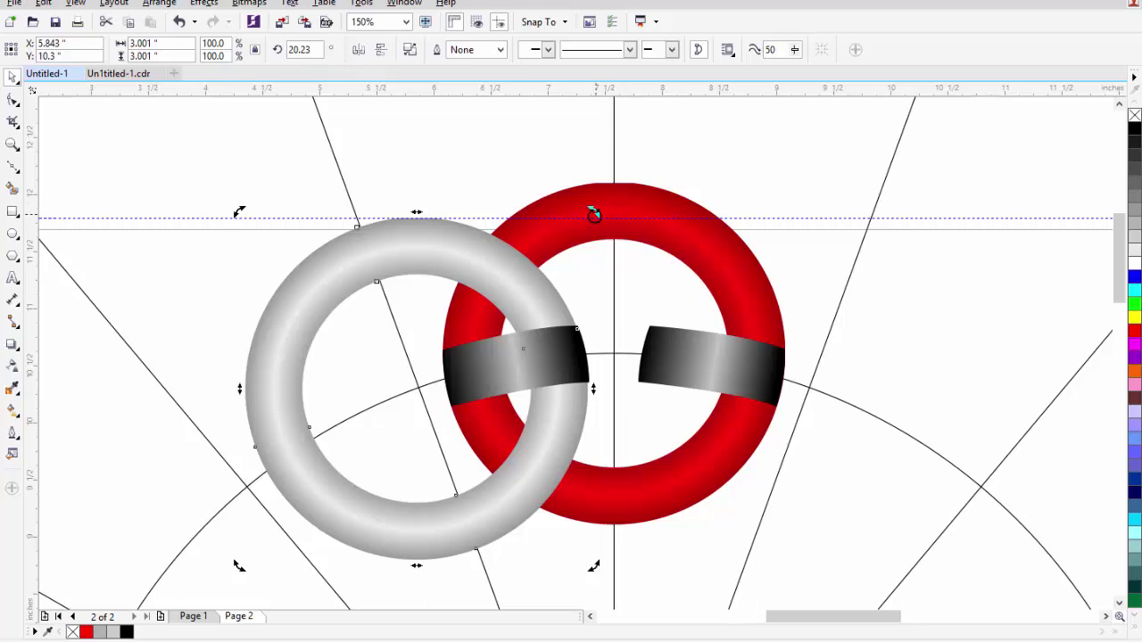
left_click_drag(594, 214, 1044, 384)
left_click(968, 354)
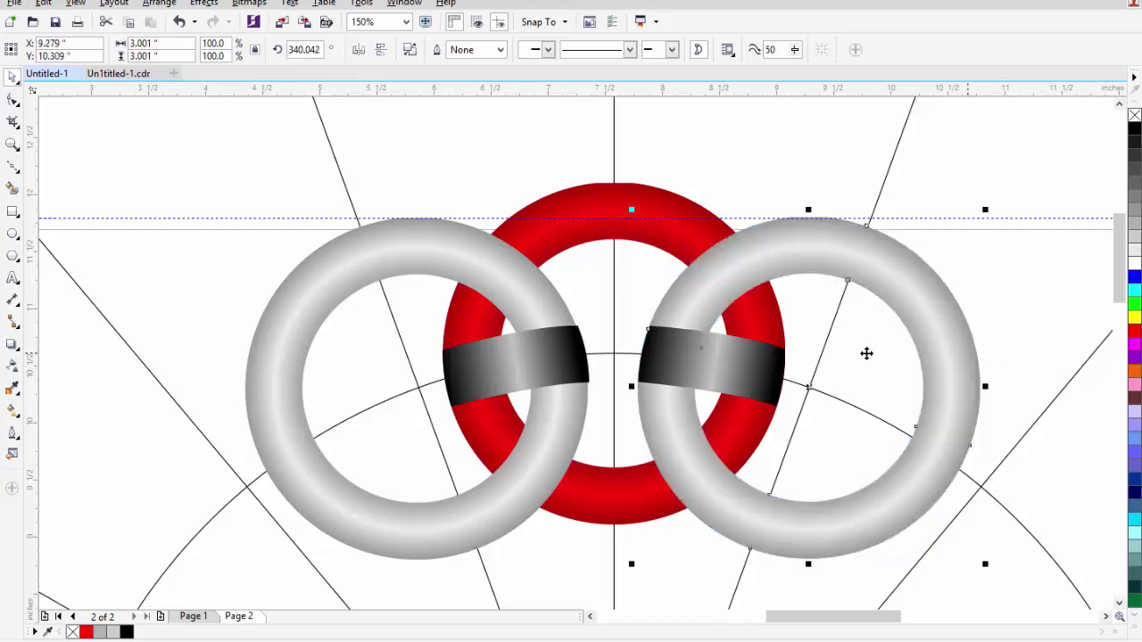
scroll(386, 191, "down", 3)
scroll(361, 216, "up", 1)
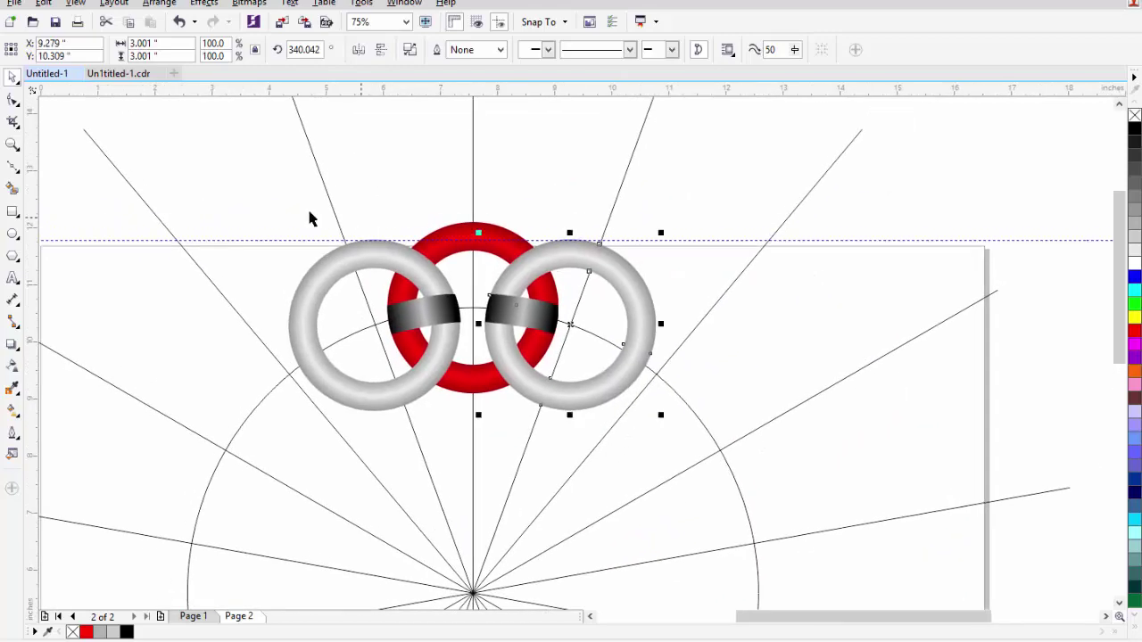
Step: Draw a closed four-sided frame about 4.9 by 4.4 inches around the red ring, with its sides along the two neighbouring spokes
left_click(13, 168)
scroll(421, 257, "up", 2)
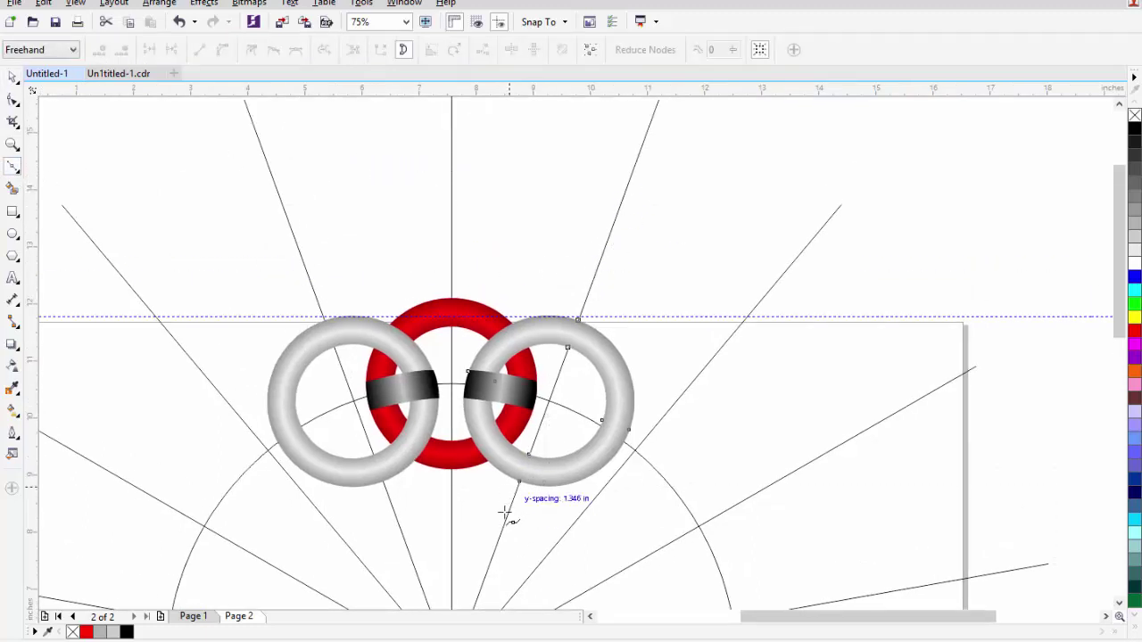
left_click(309, 283)
left_click(589, 287)
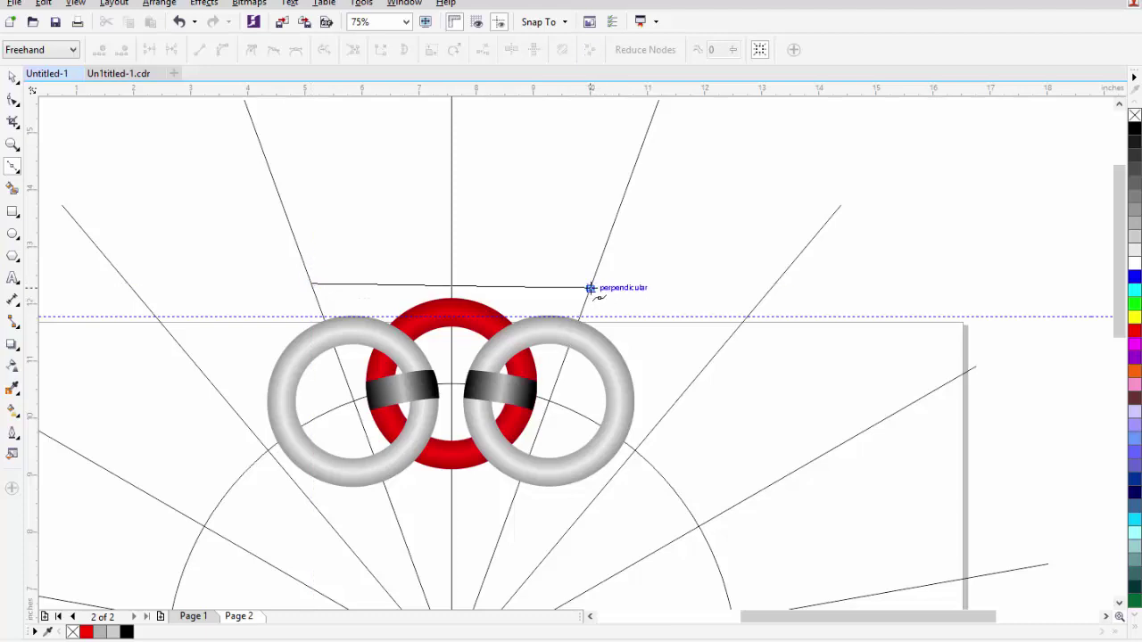
left_click(502, 526)
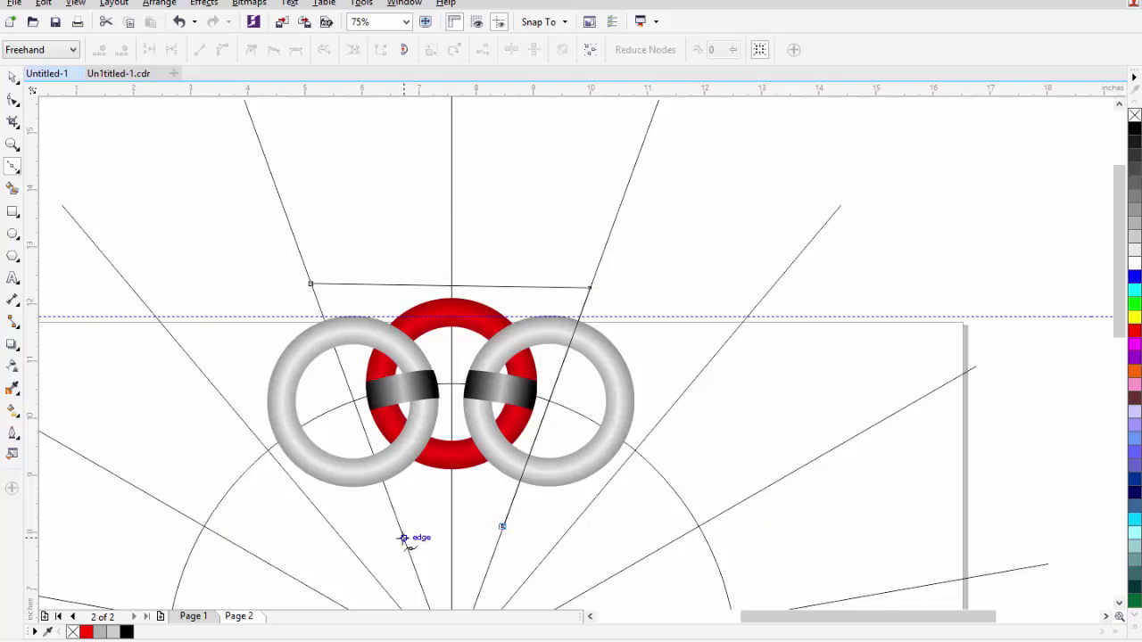
left_click(401, 536)
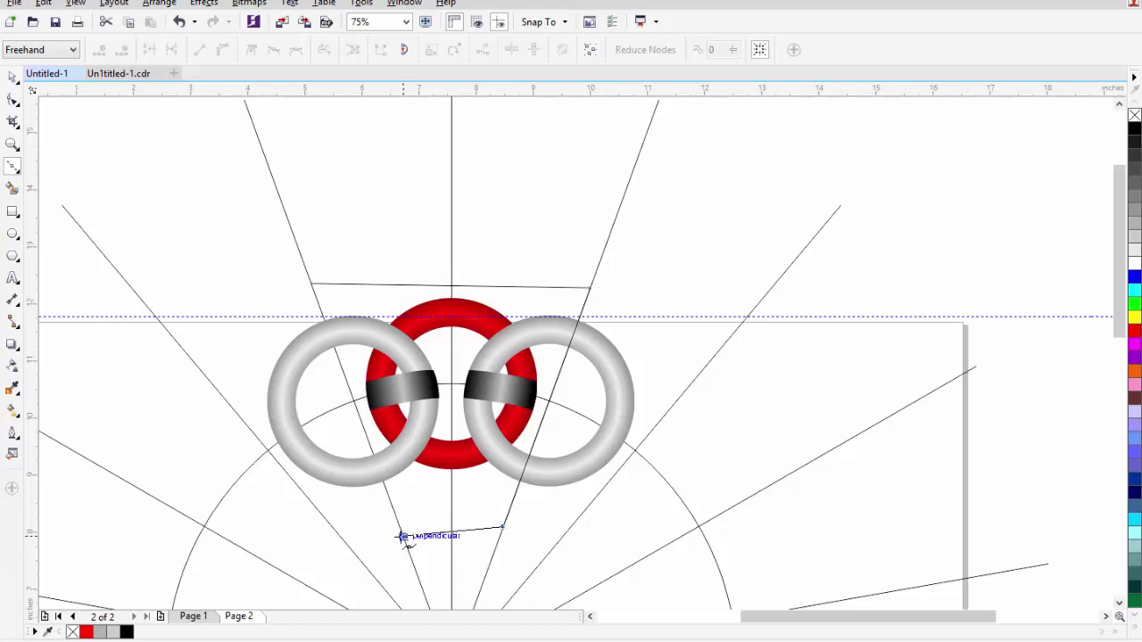
left_click(310, 284)
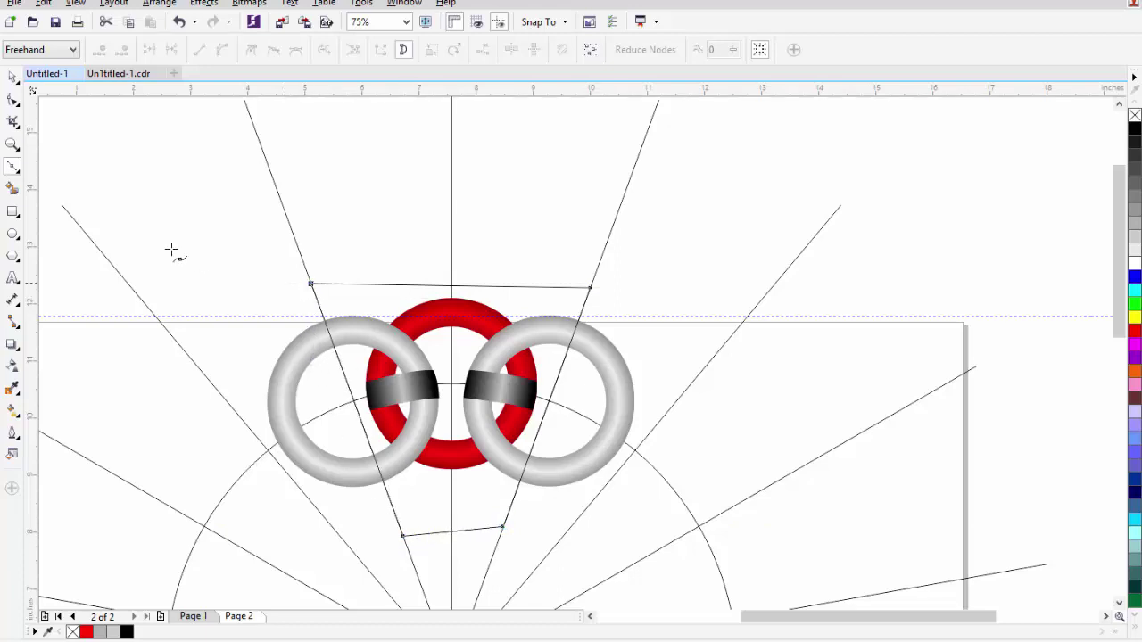
Step: Delete the horizontal dashed guideline running across the tops of the grey rings
left_click(12, 79)
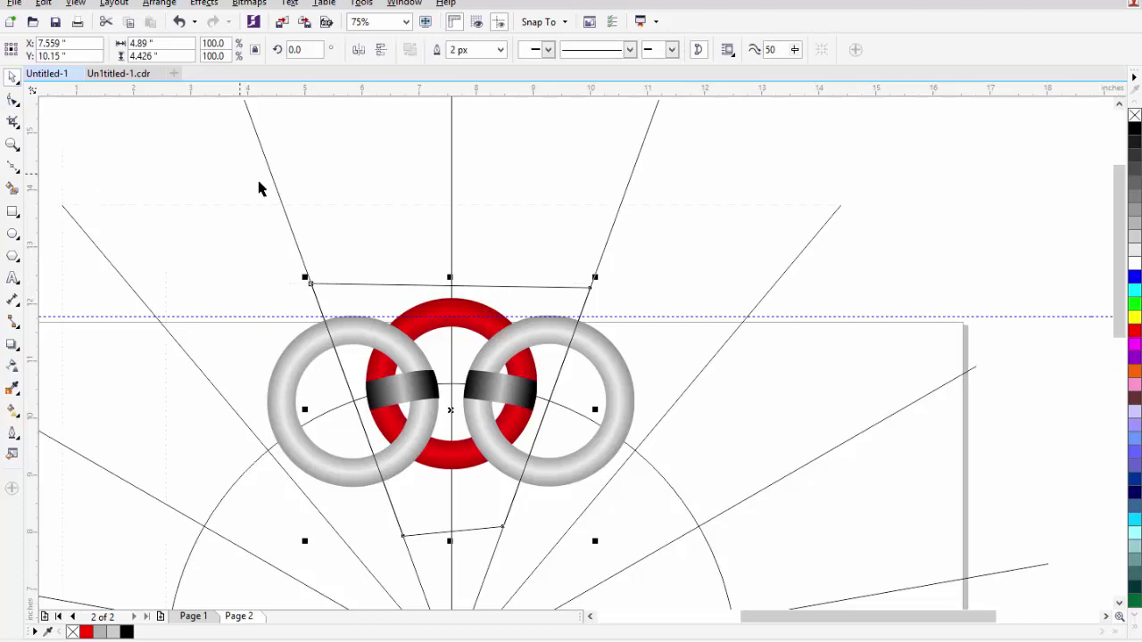
left_click(238, 316)
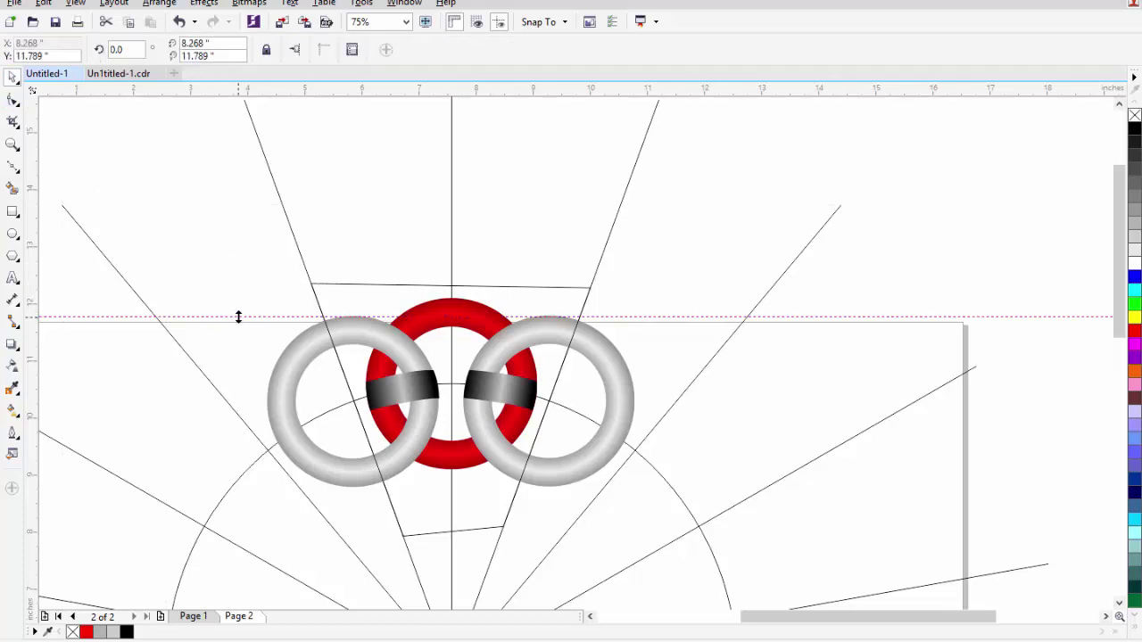
key("Delete")
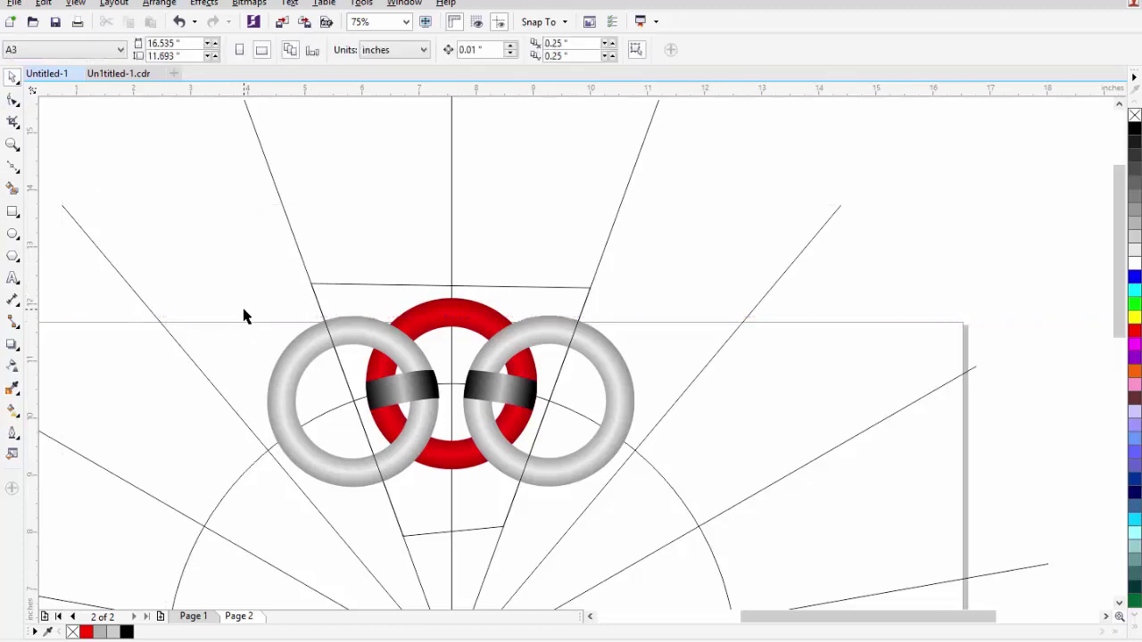
Step: PowerClip the three rings and both gradient bands inside the four-sided frame, and remove the frame's outline
left_click_drag(378, 322, 314, 310)
left_click_drag(238, 286, 639, 502)
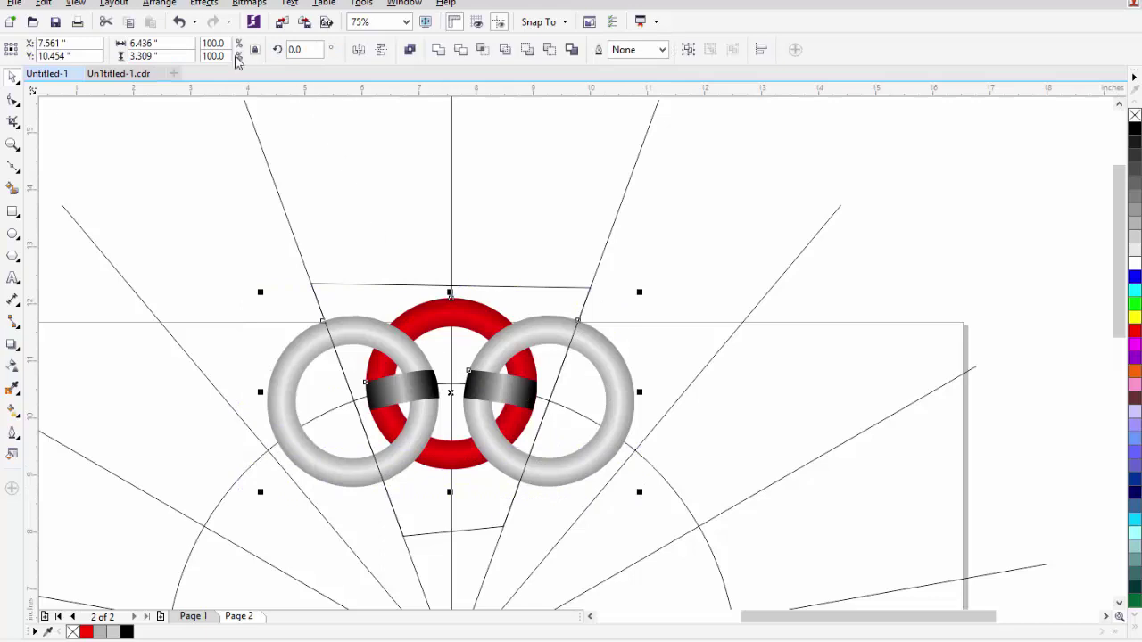
left_click(210, 8)
mouse_move(241, 204)
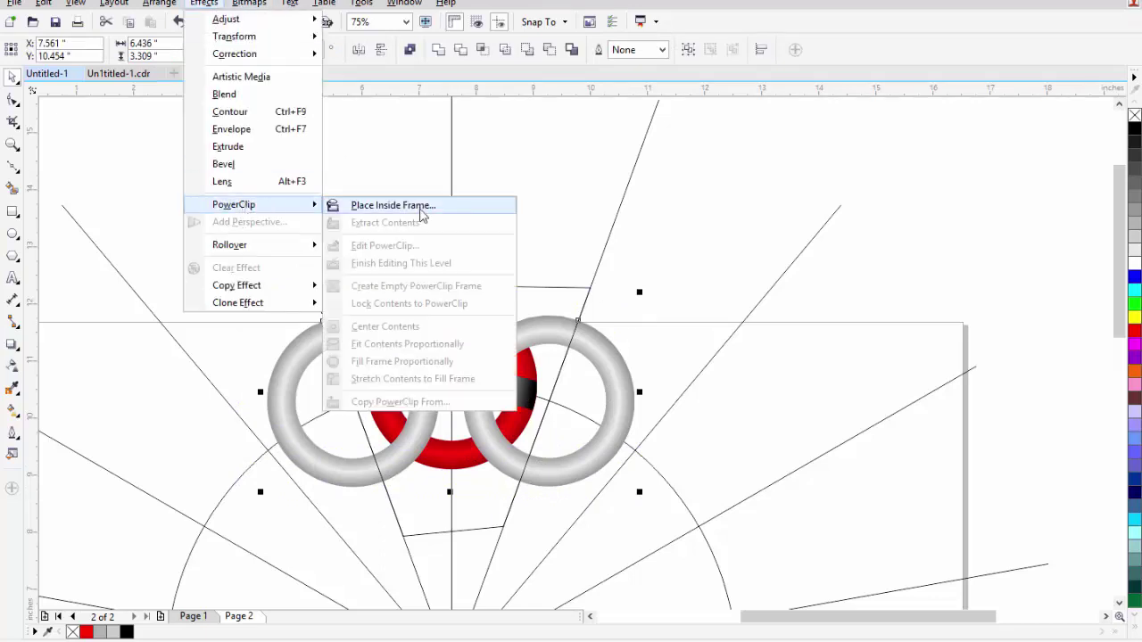
left_click(392, 205)
left_click(361, 287)
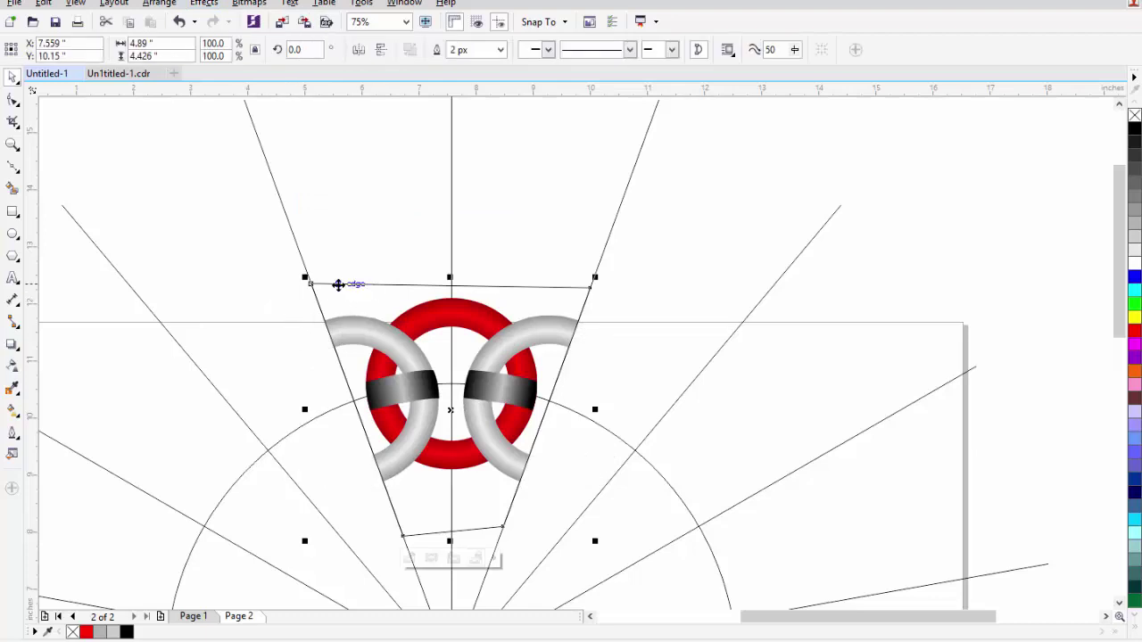
right_click(73, 632)
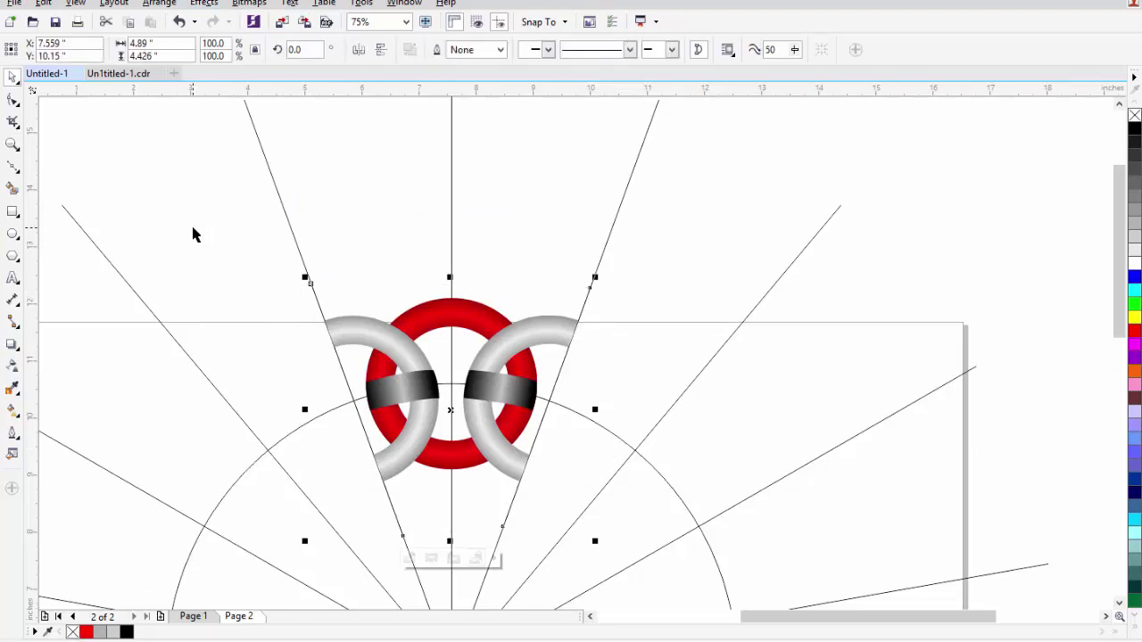
Step: Draw a rectangle about 0.88 by 0.97 inches over the upper crossing of the left grey ring and the red ring
scroll(390, 372, "up", 2)
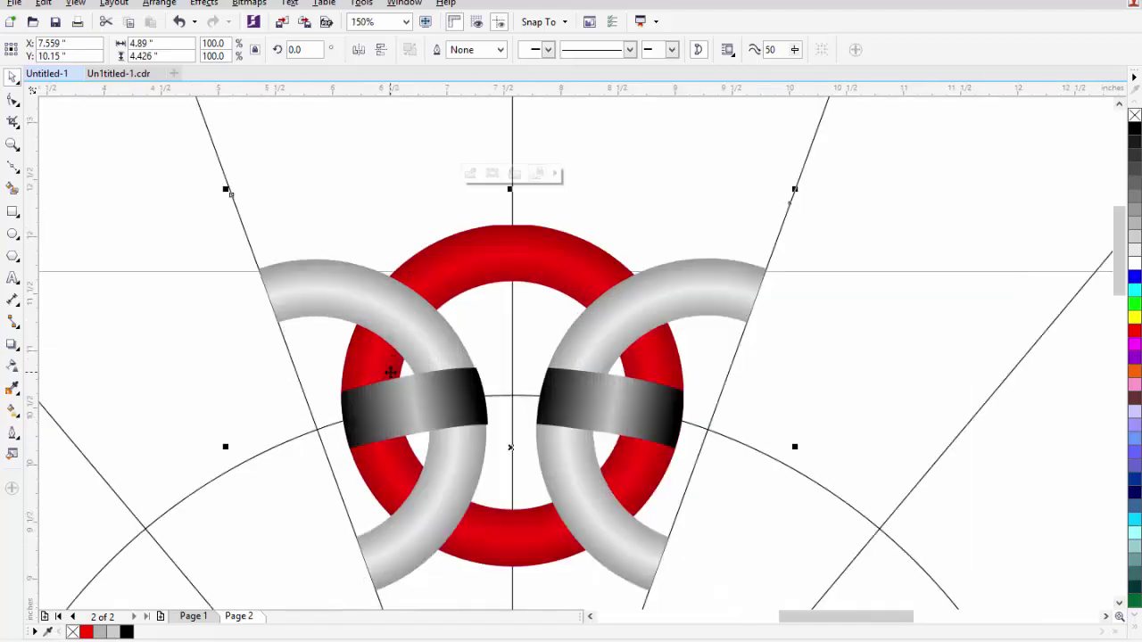
left_click(13, 212)
left_click_drag(344, 249, 445, 358)
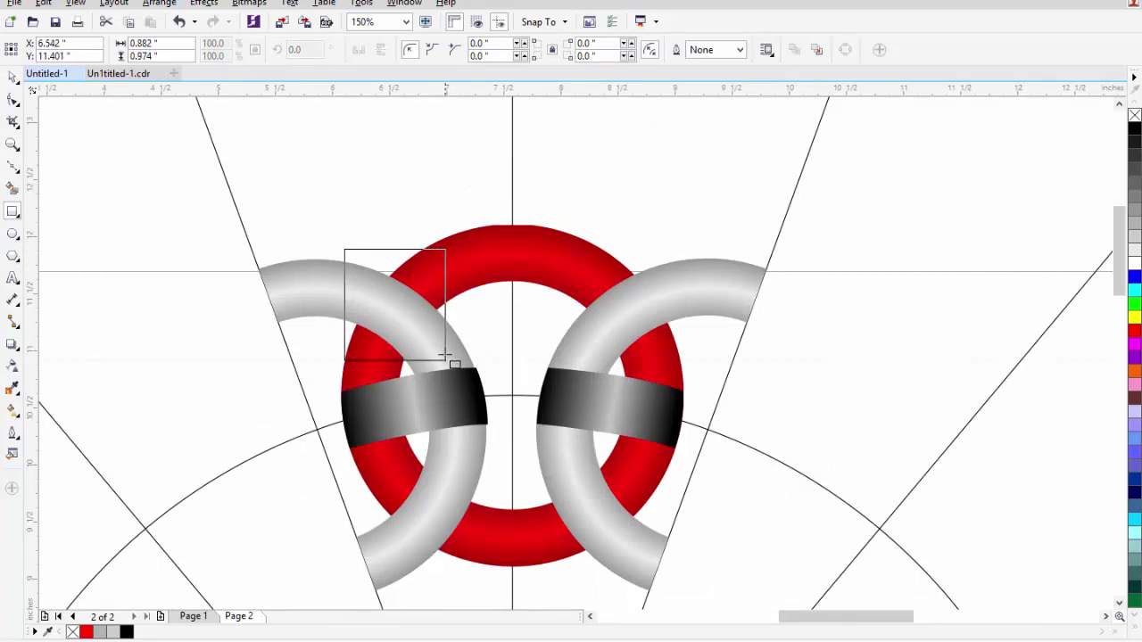
Step: Intersect the rectangle with the clipped rings, and move the rectangle horizontally onto the upper crossing of the right grey ring
left_click(12, 76)
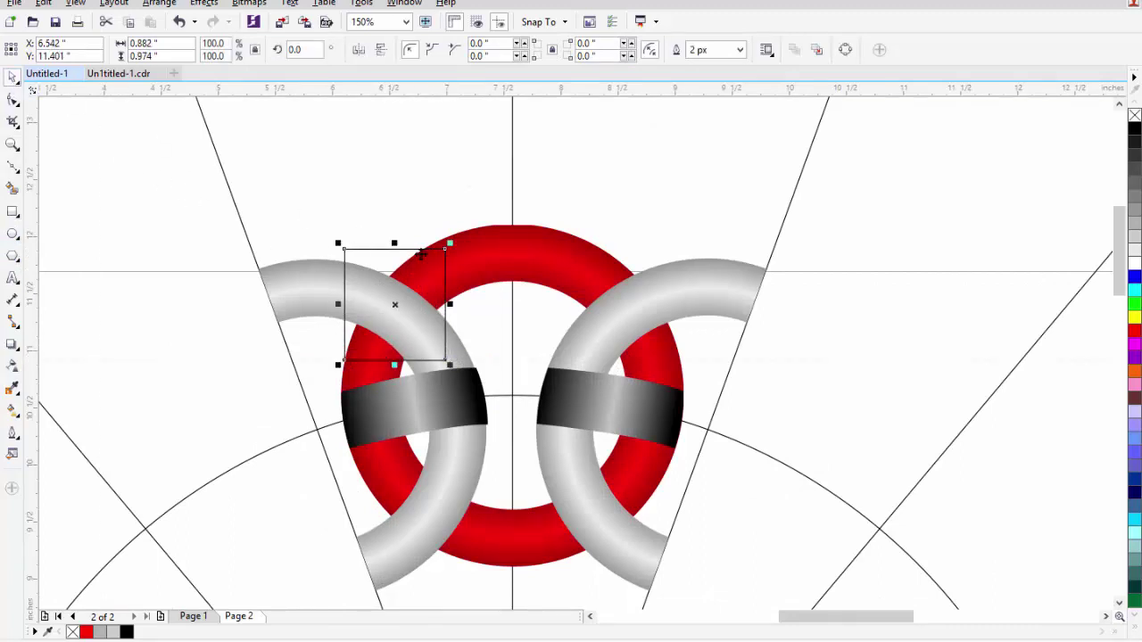
left_click(497, 259)
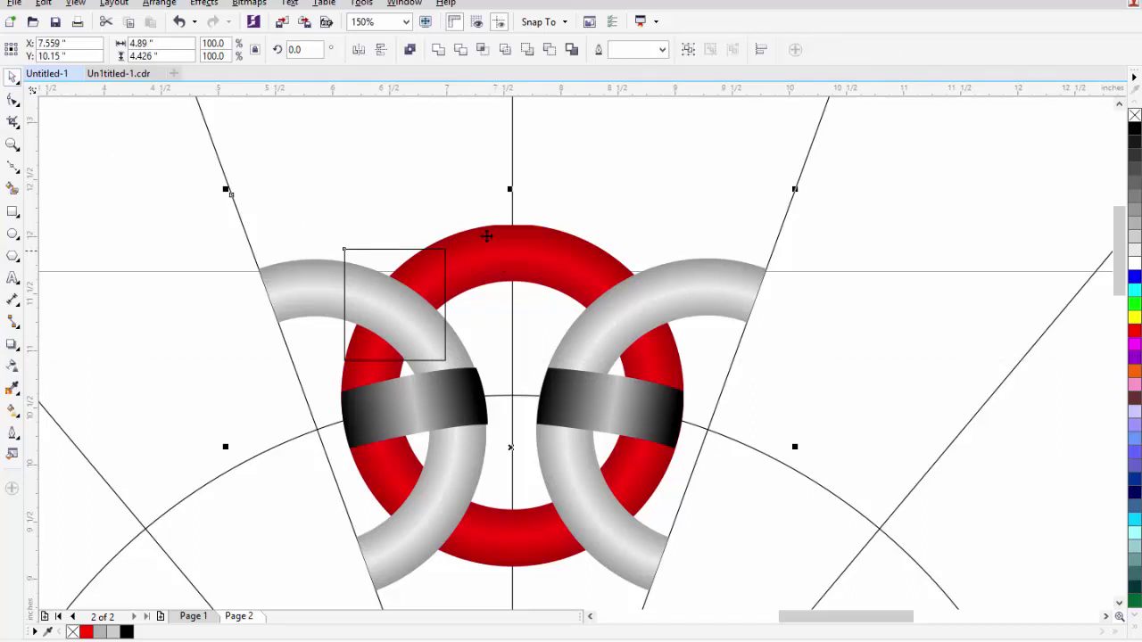
left_click(481, 49)
left_click(396, 212)
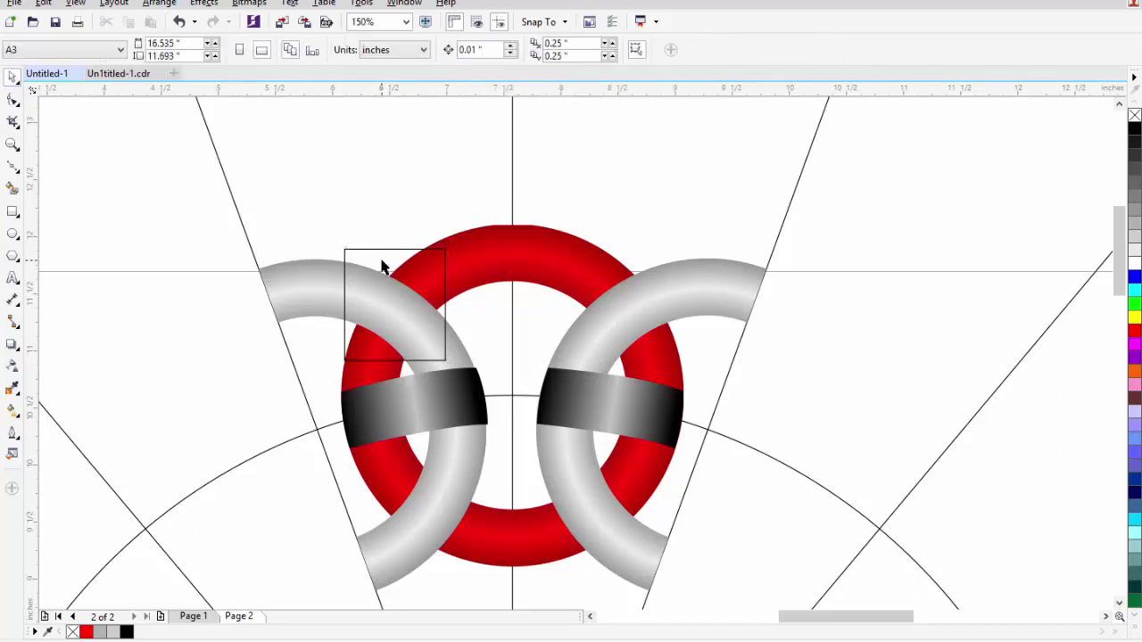
left_click_drag(381, 262, 633, 262)
Step: Edit the intersected PowerClip piece to keep only the left grey ring, deleting the red ring, both bands and the right grey ring
left_click(384, 298)
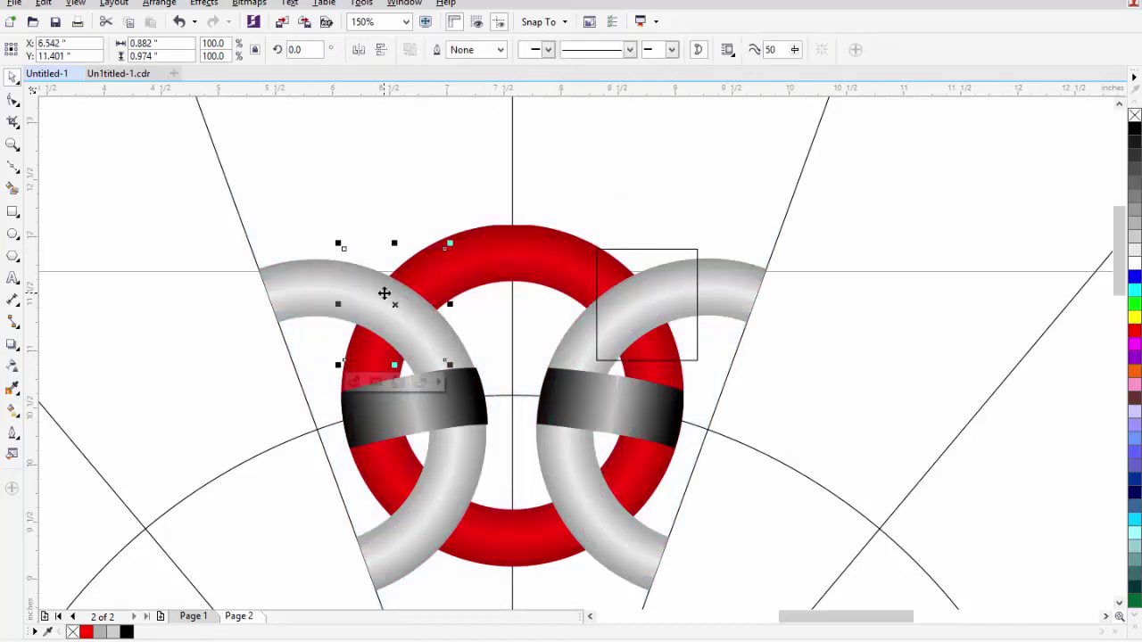
right_click(385, 294)
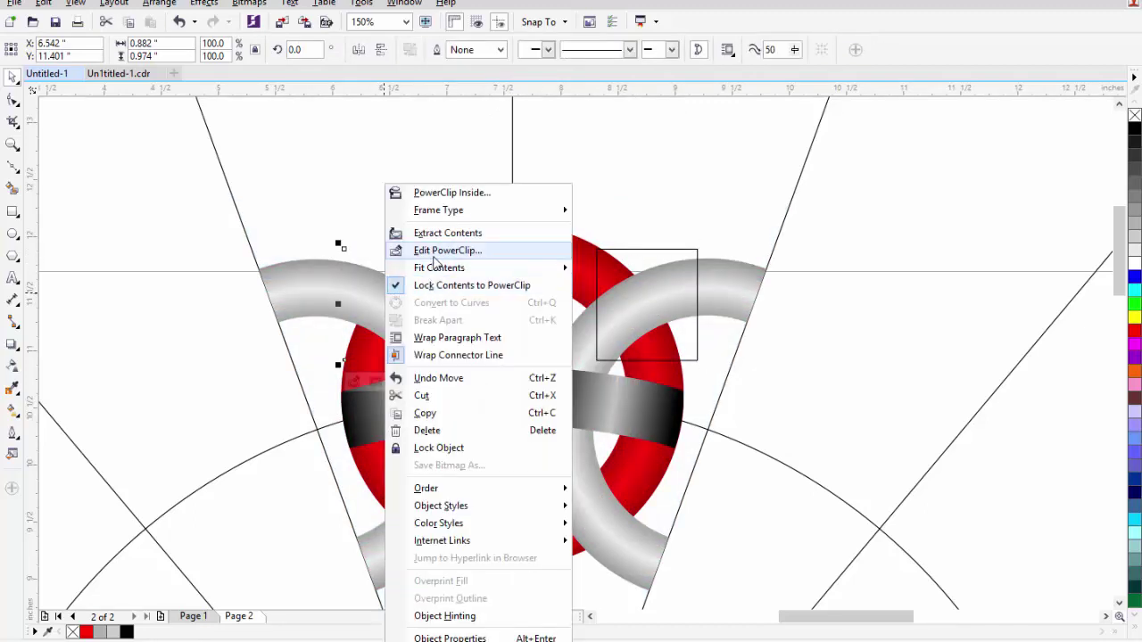
left_click(434, 256)
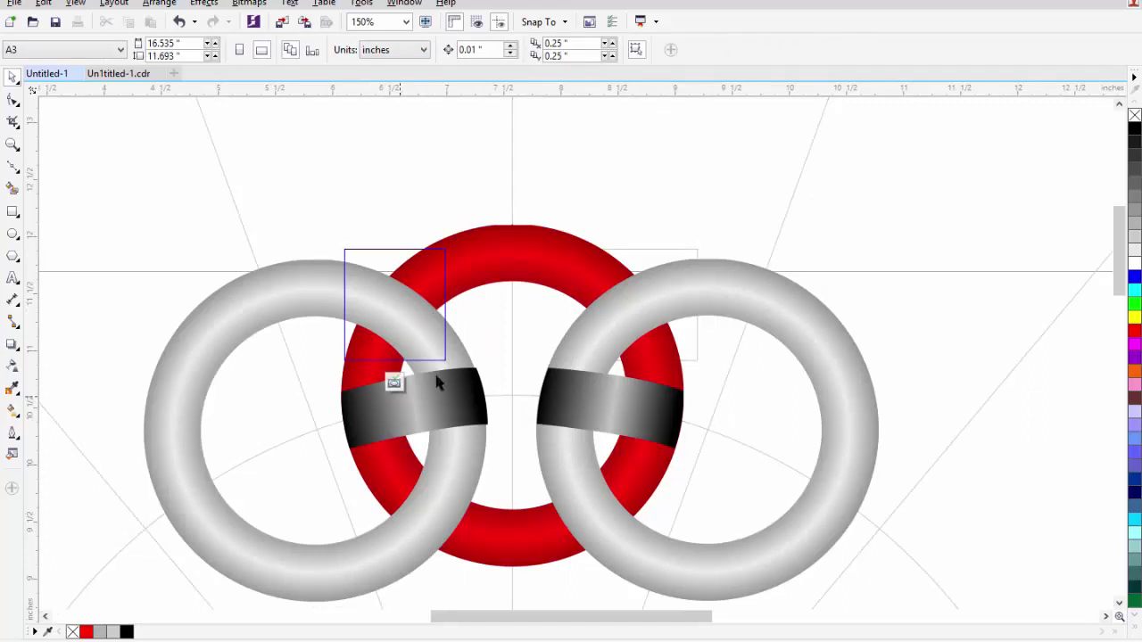
left_click(498, 271)
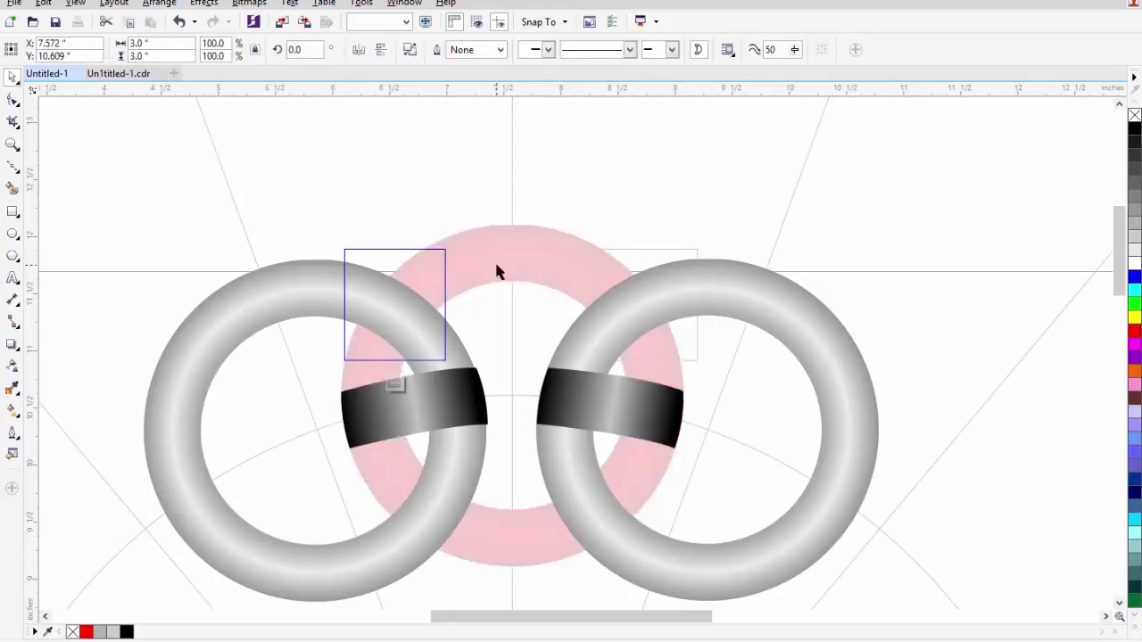
left_click(470, 416)
left_click(620, 427)
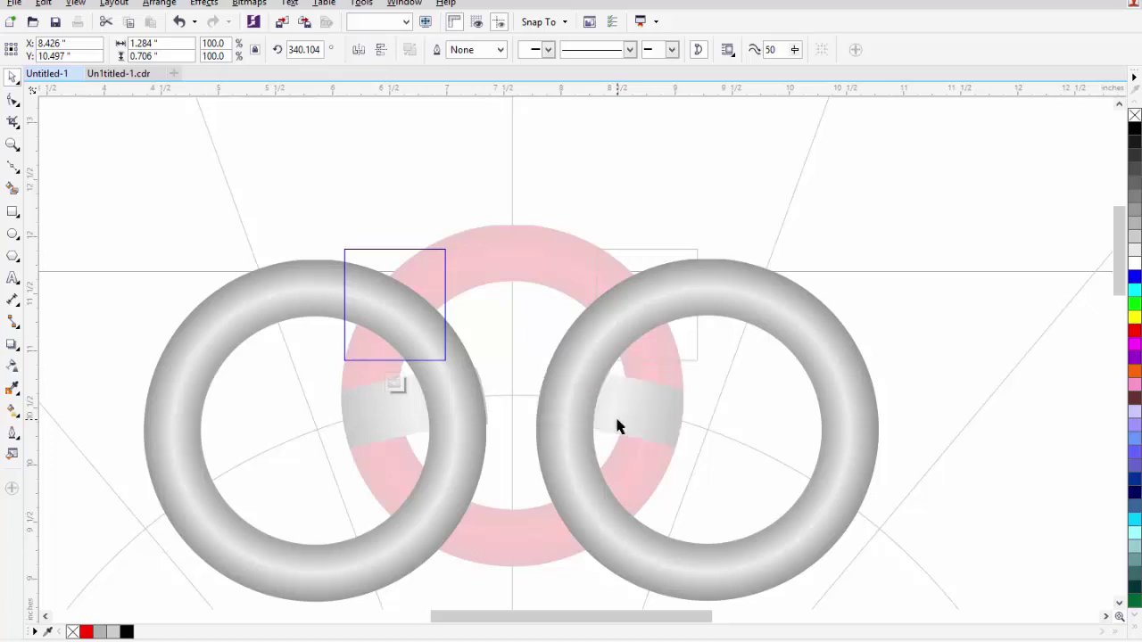
key("Escape")
left_click(586, 410)
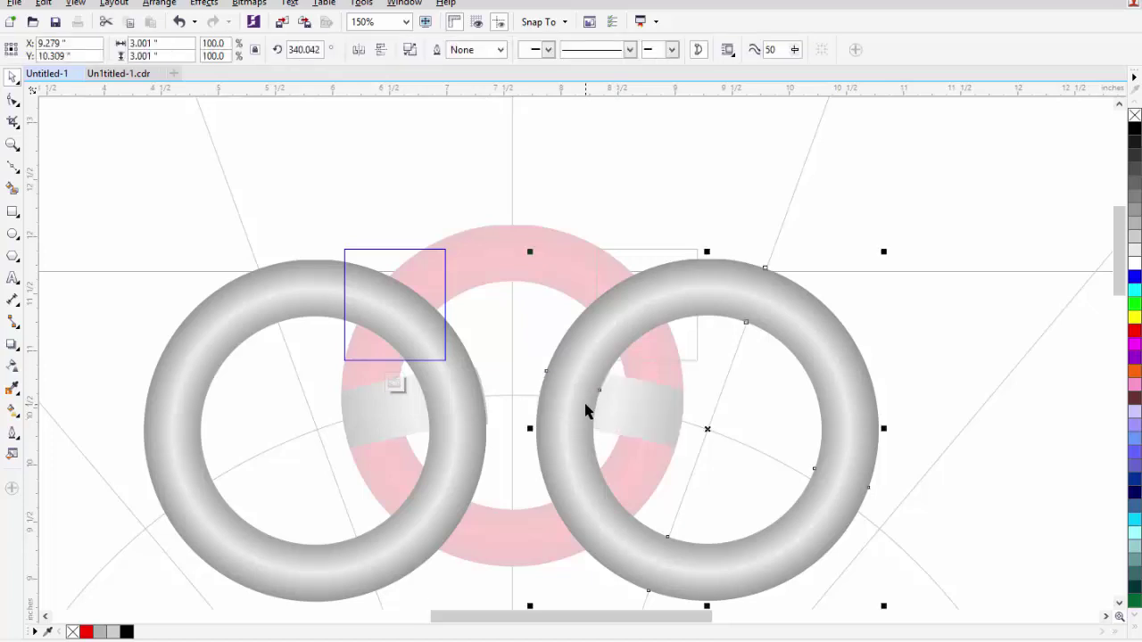
left_click(305, 335)
right_click(392, 330)
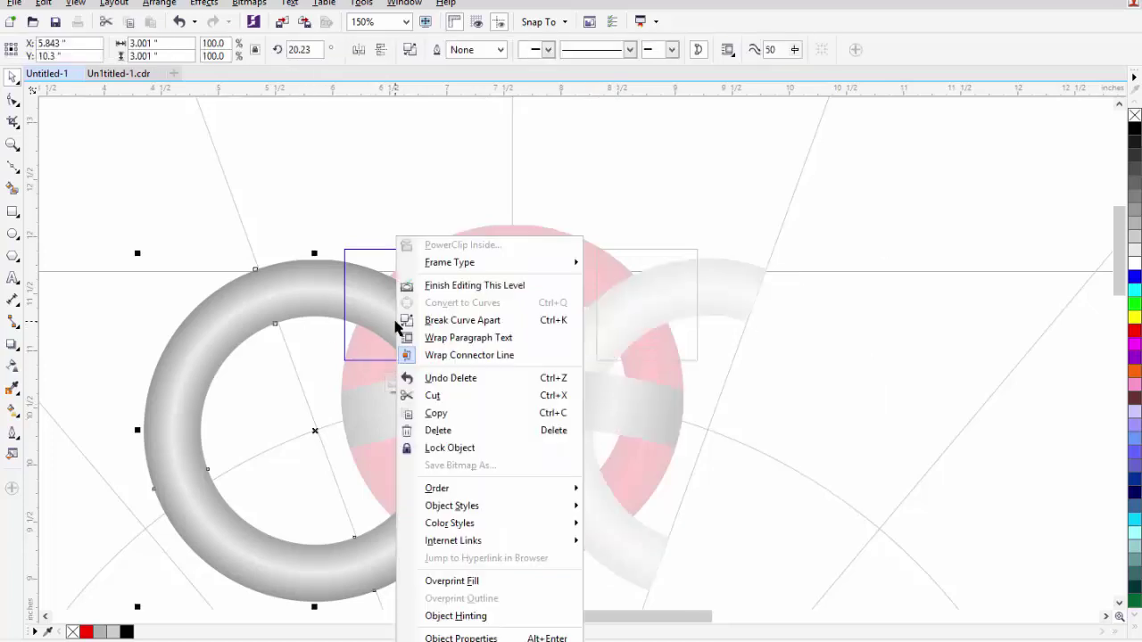
left_click(426, 287)
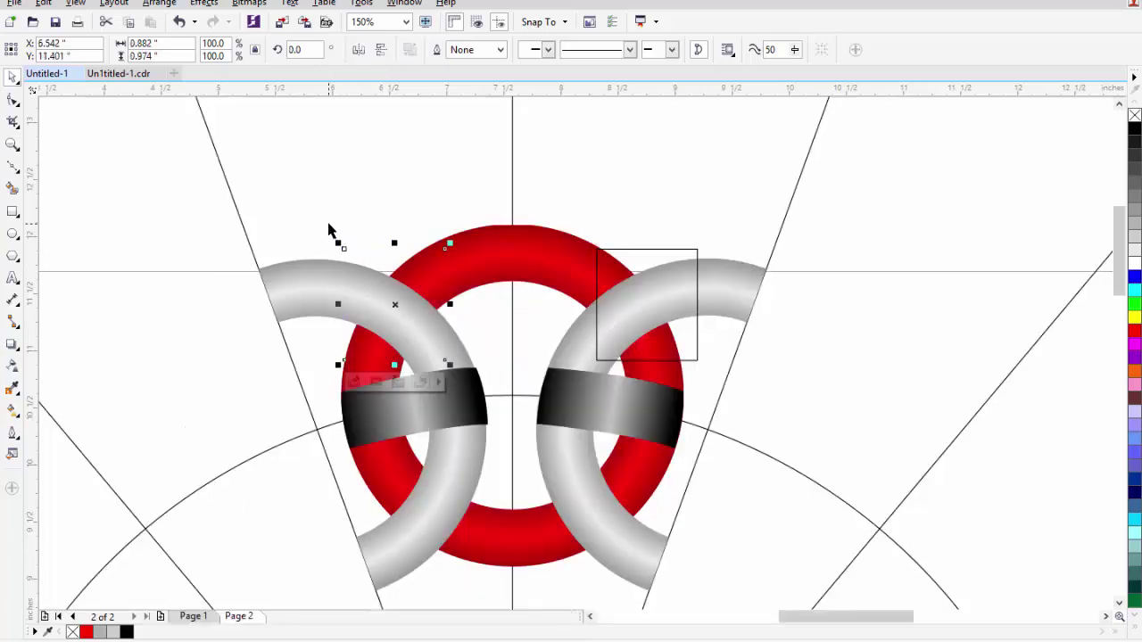
Step: Send the left grey ring to the back inside the main PowerClip of the rings, and finish editing that level
left_click(283, 281)
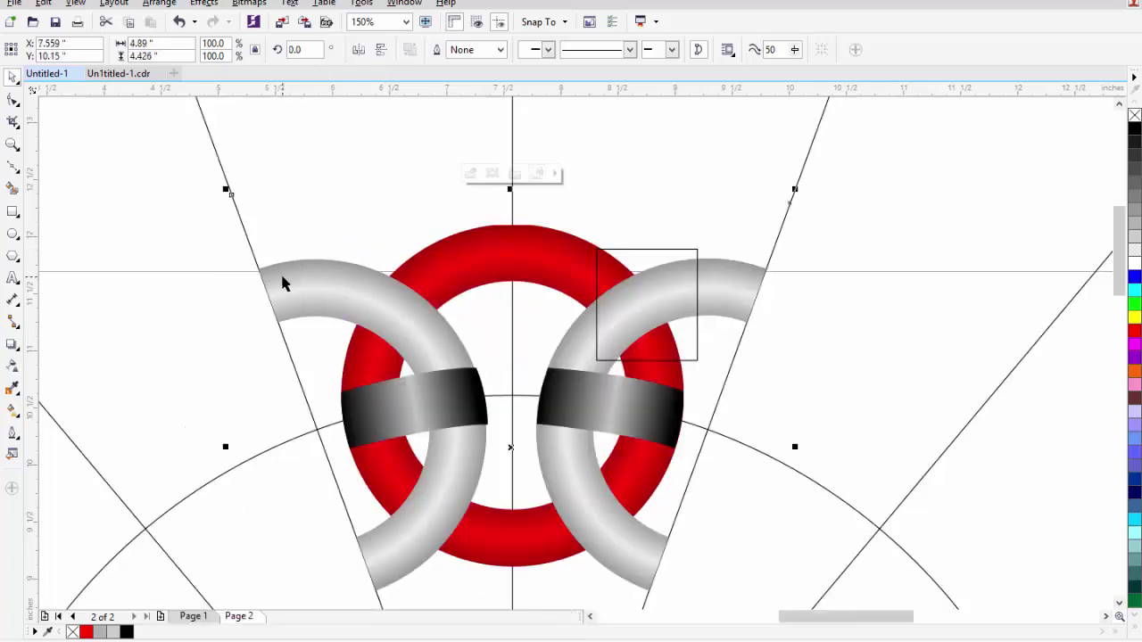
right_click(284, 282)
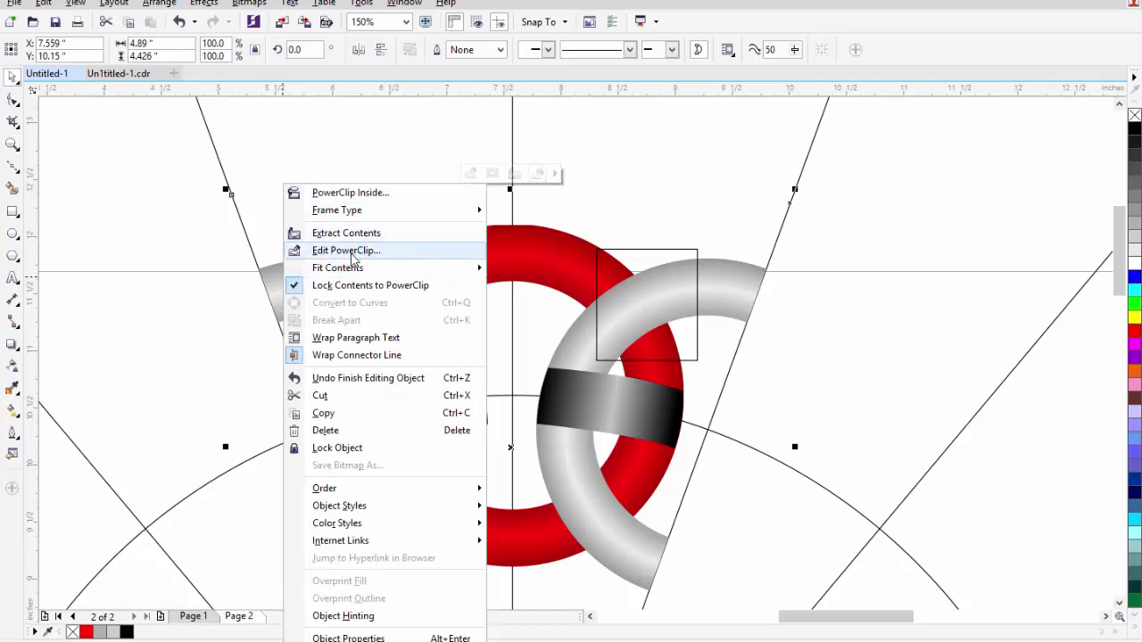
left_click(346, 251)
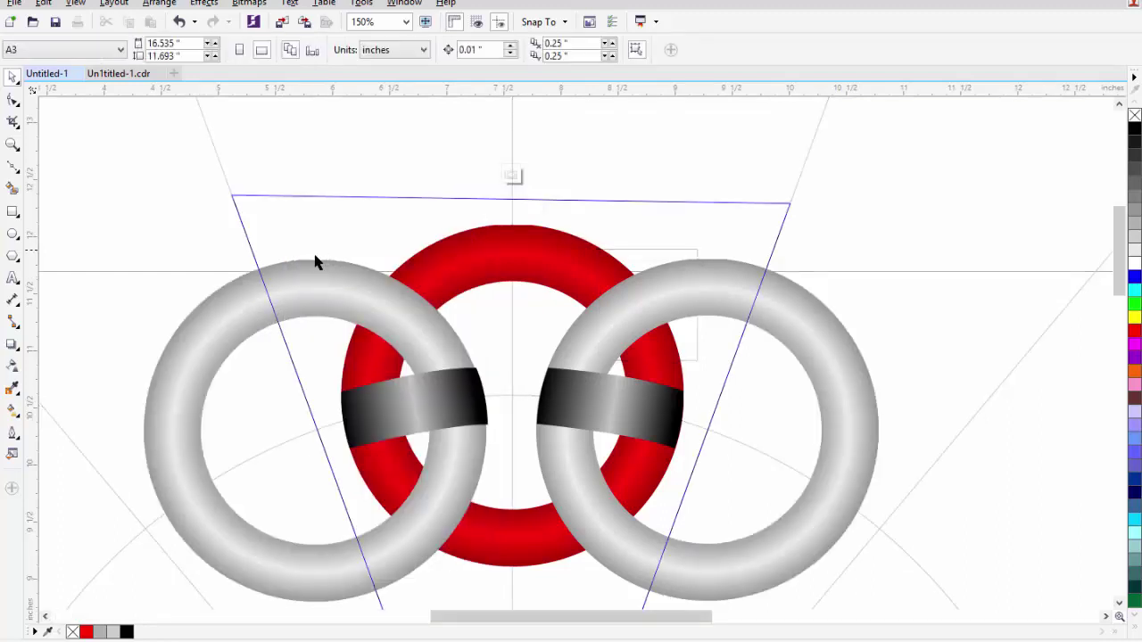
left_click(230, 321)
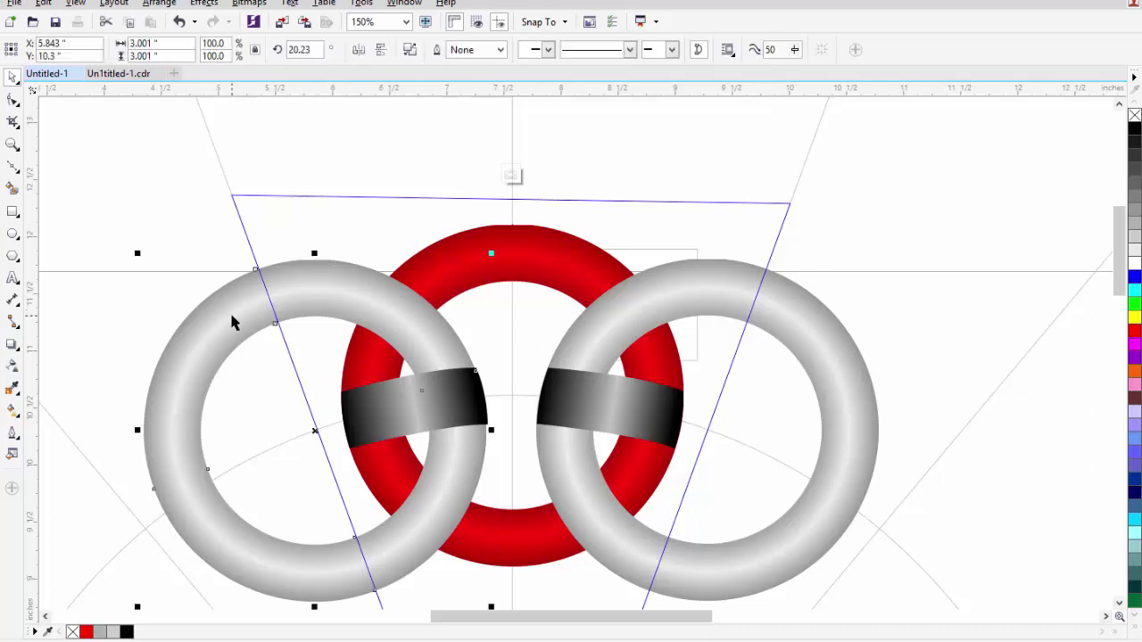
key("ctrl+Page_Down")
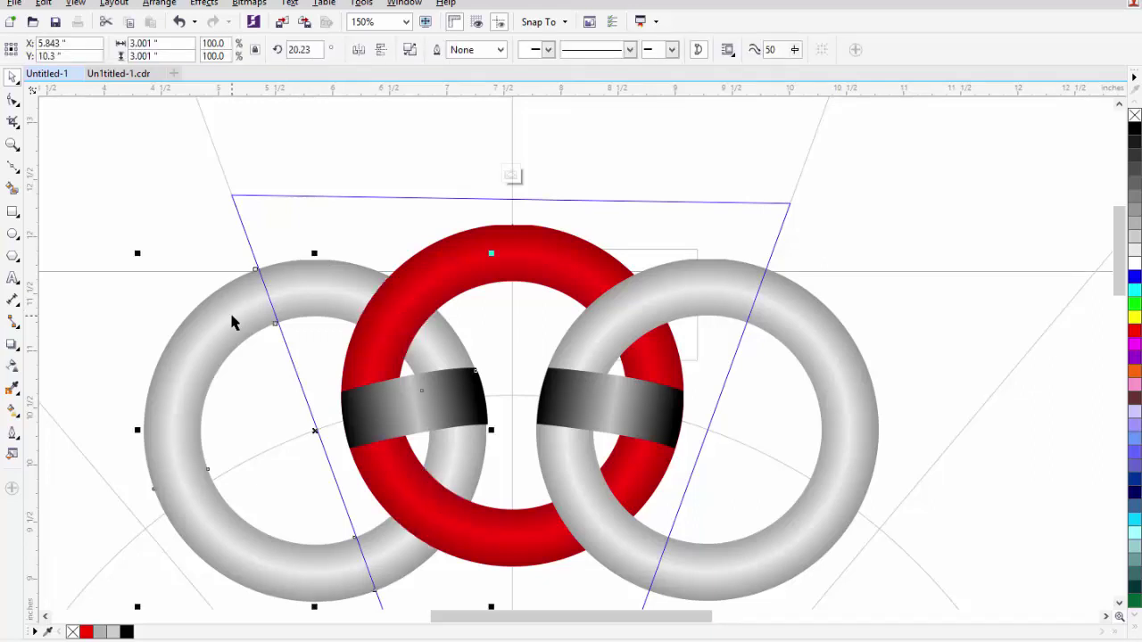
right_click(370, 244)
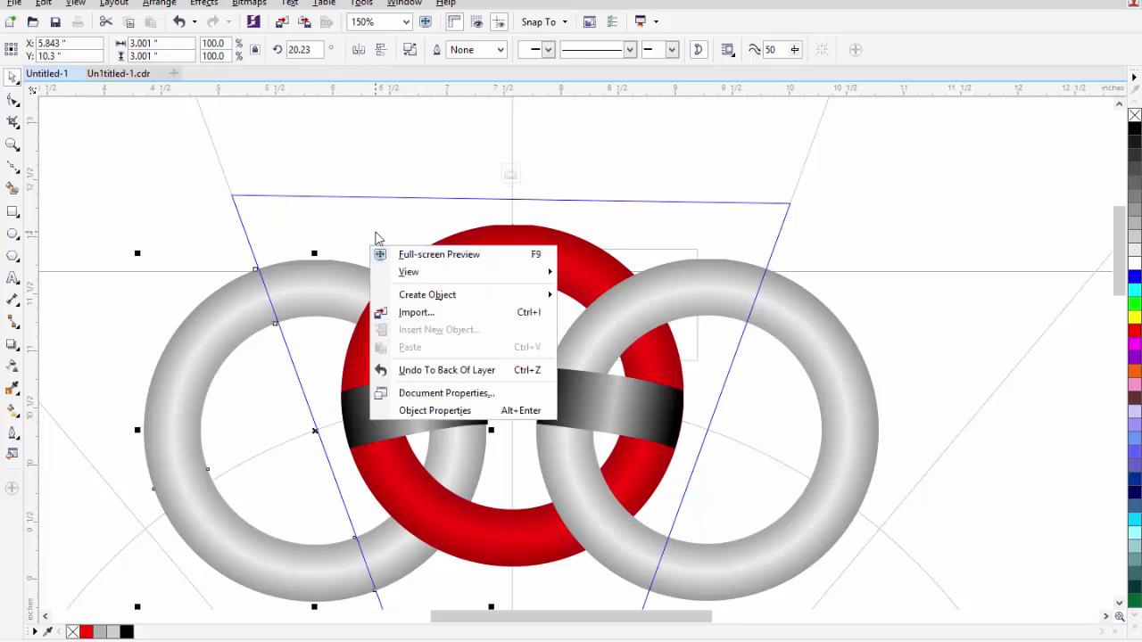
key("Escape")
left_click(398, 301)
right_click(397, 301)
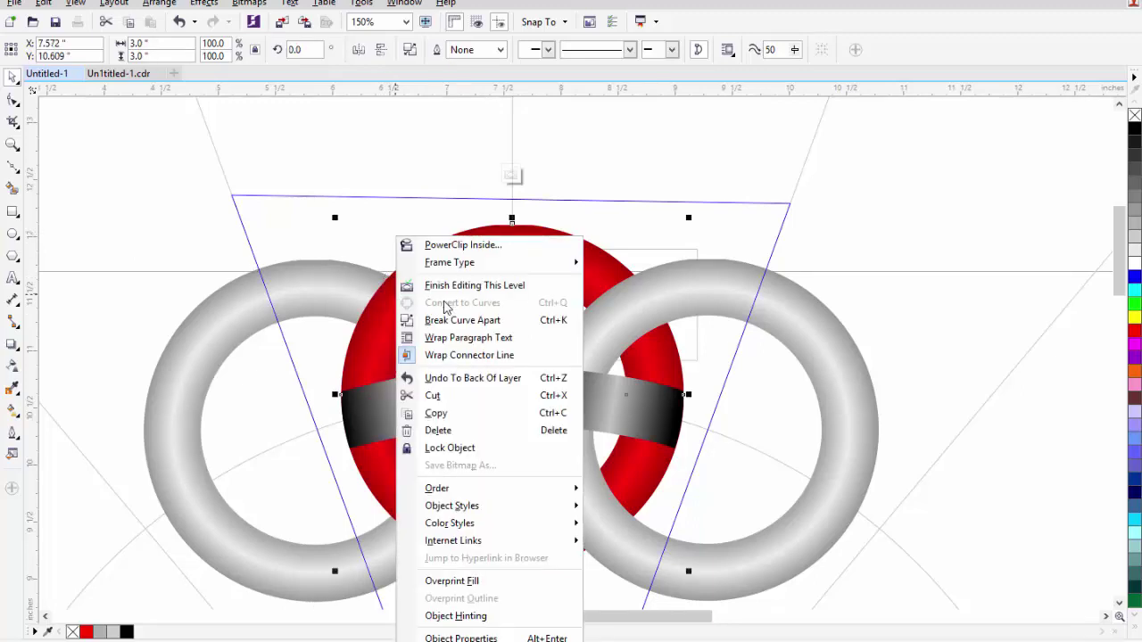
left_click(449, 287)
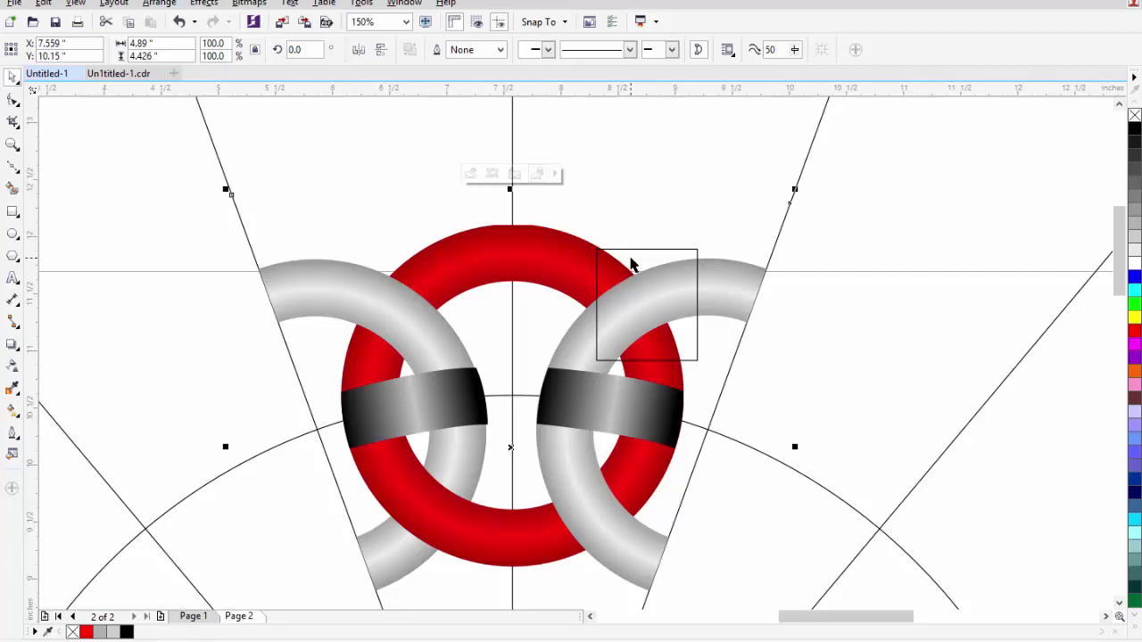
Step: Intersect the rectangle over the upper crossing of the right grey ring with the clipped rings, and delete the leftover rectangle
left_click(630, 264)
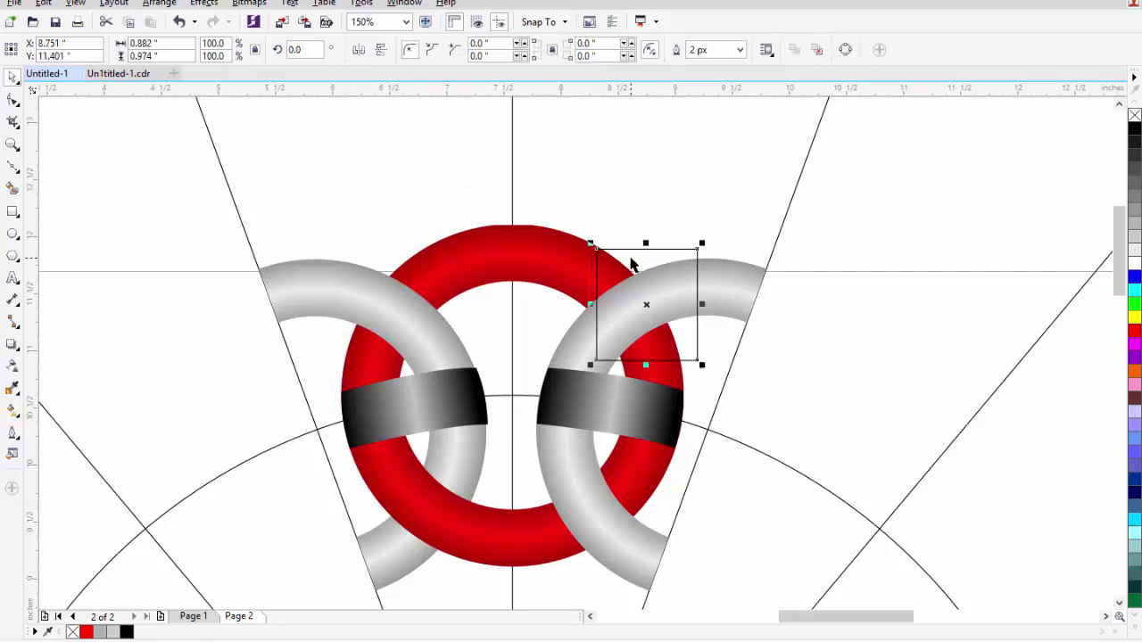
left_click(532, 255)
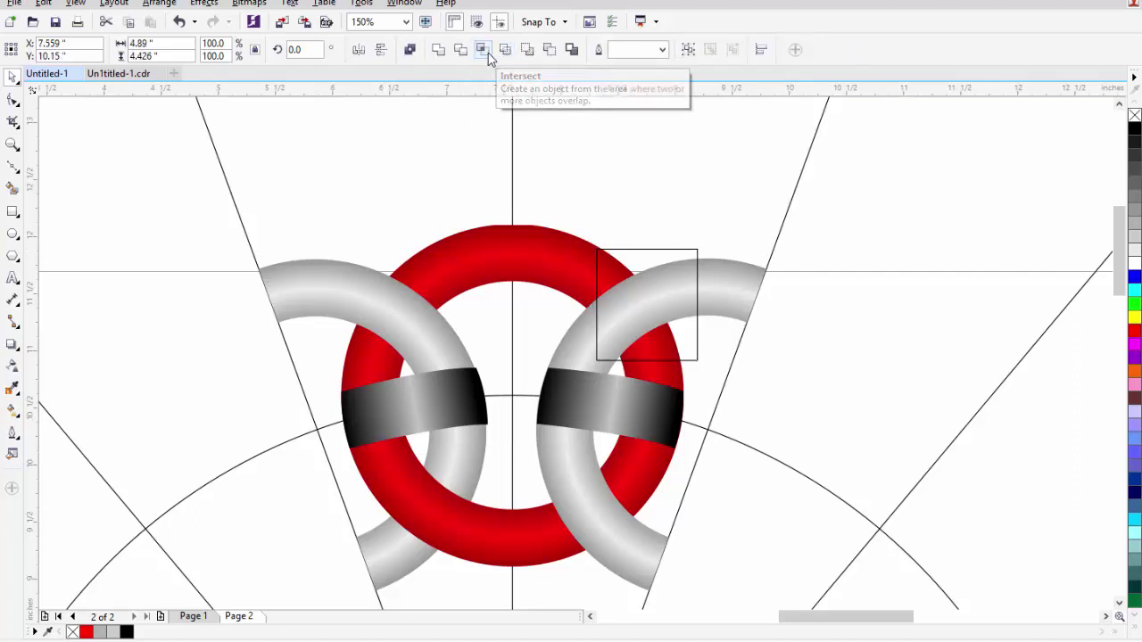
left_click(488, 53)
left_click(649, 254)
left_click(639, 267)
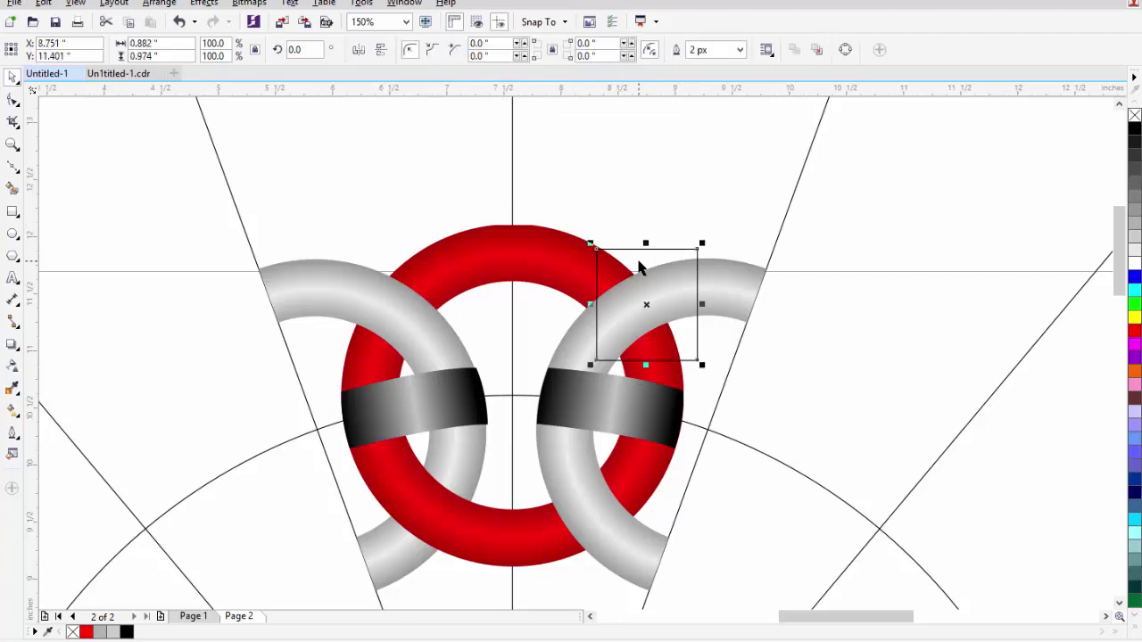
key("Delete")
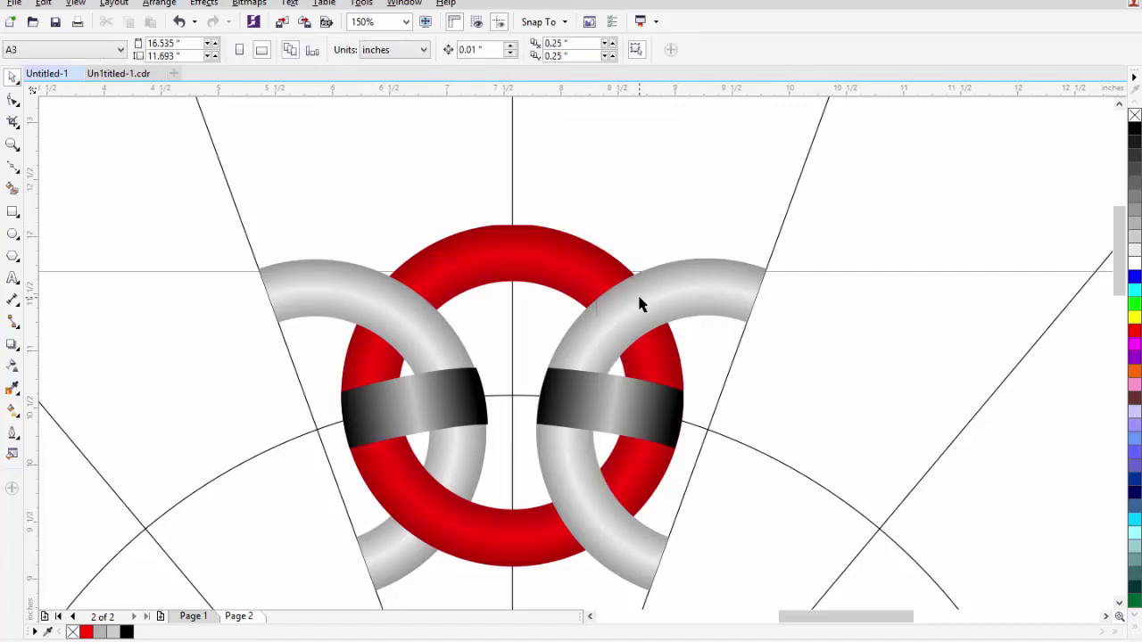
Step: Edit the intersected PowerClip piece to delete both dark bands and the left grey ring, and finish editing that level
right_click(639, 298)
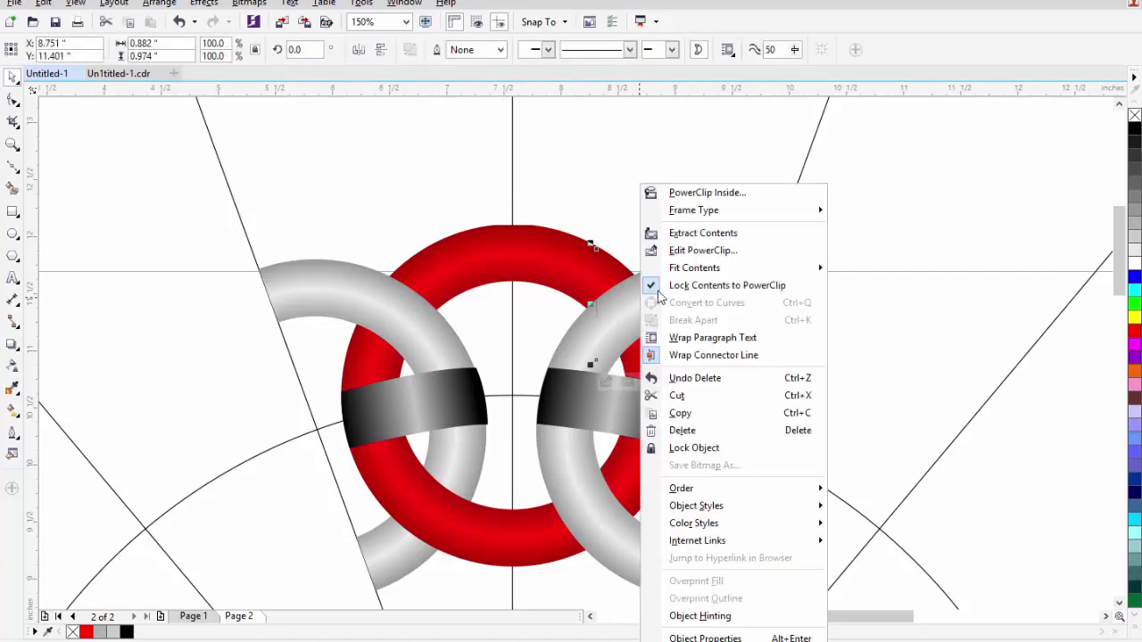
left_click(689, 251)
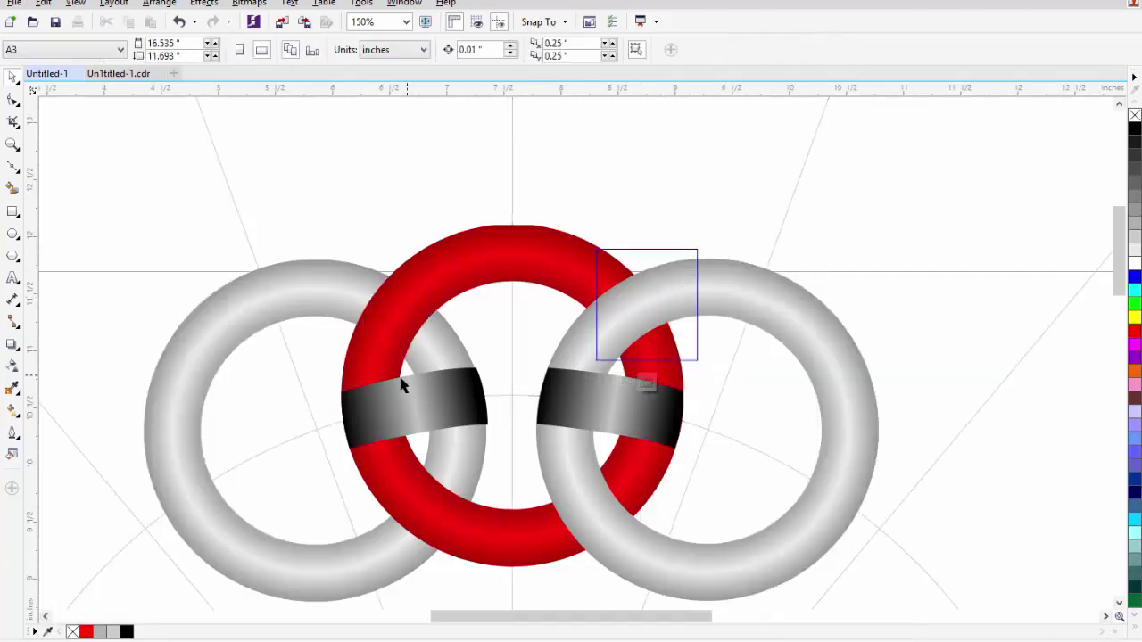
left_click(395, 406)
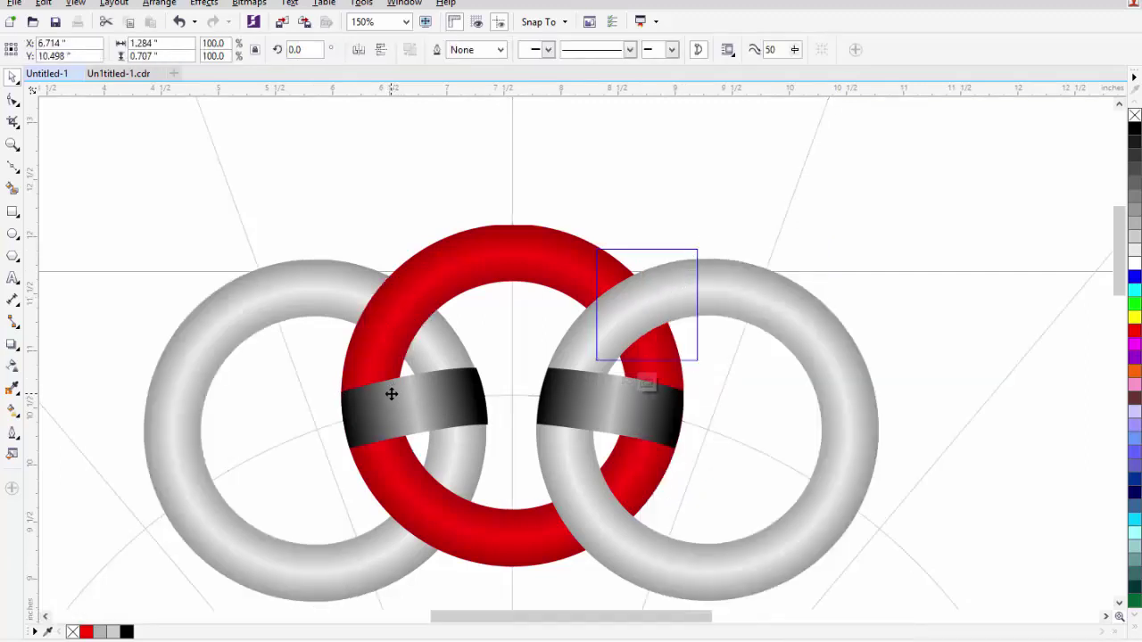
key("Delete")
left_click(615, 408)
key("Delete")
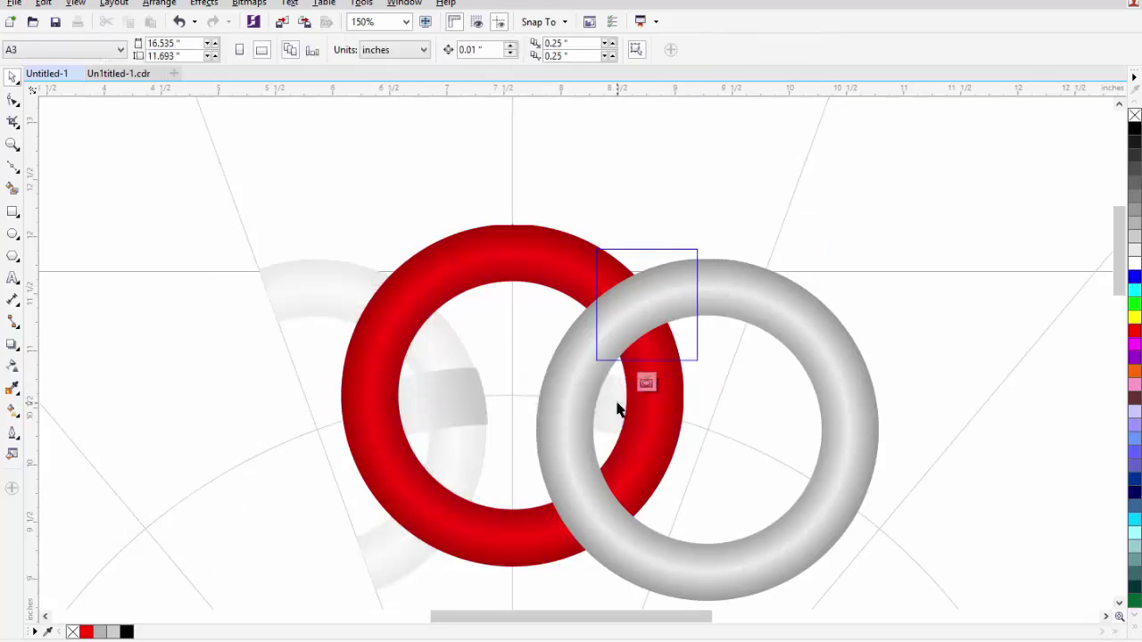
right_click(640, 318)
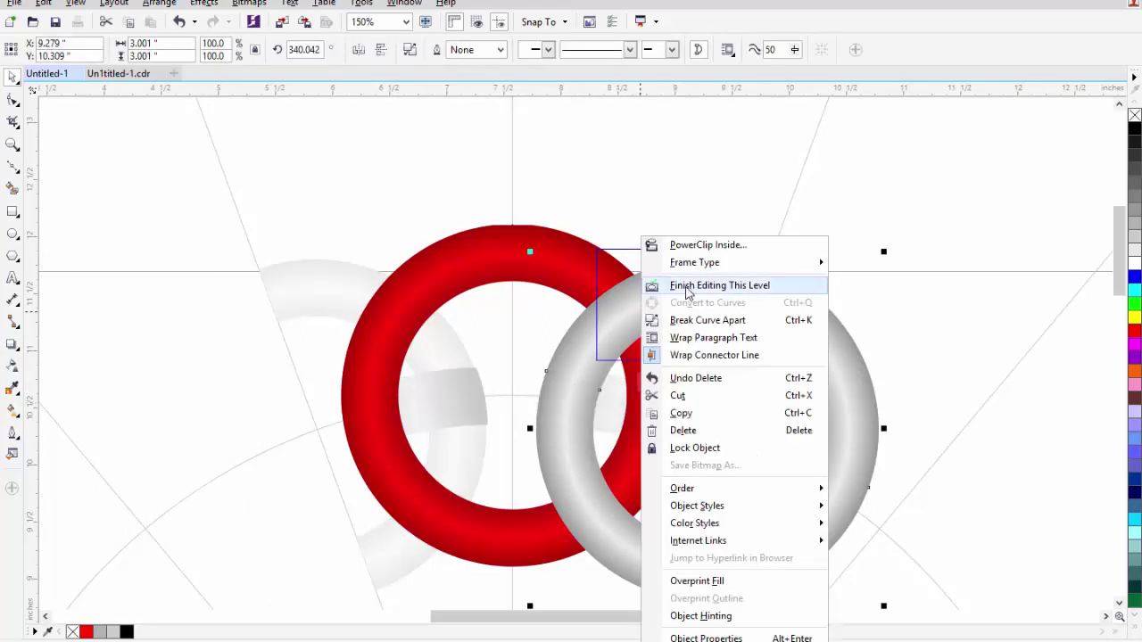
left_click(678, 284)
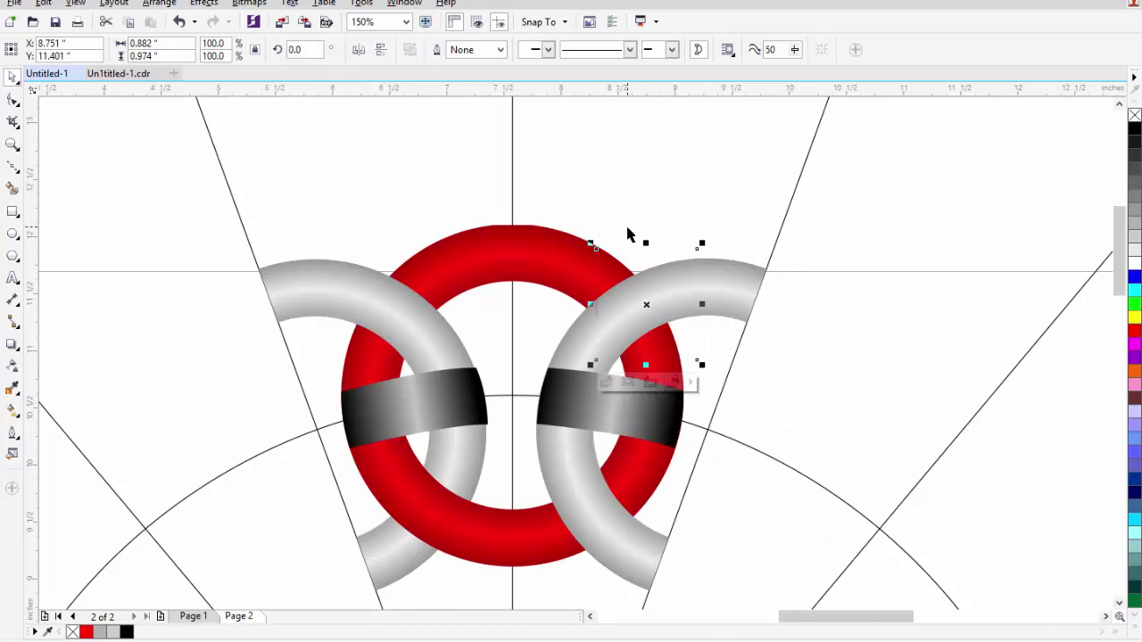
Step: Edit the main PowerClip of the rings, send the right grey ring to the back, and finish editing that level
left_click(532, 213)
left_click(515, 251)
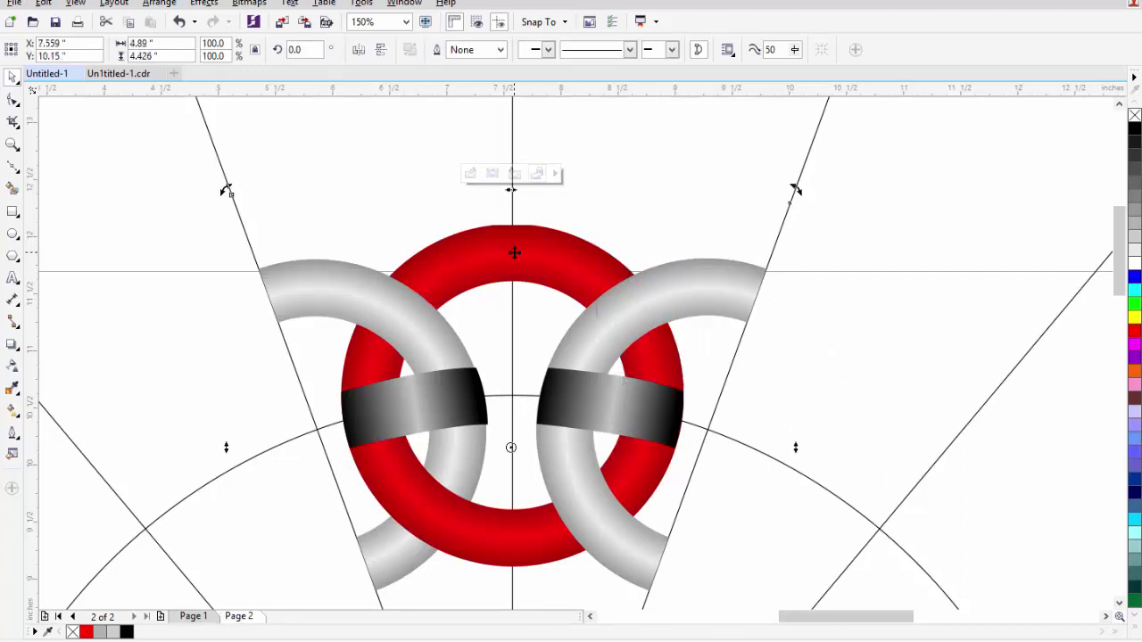
right_click(514, 253)
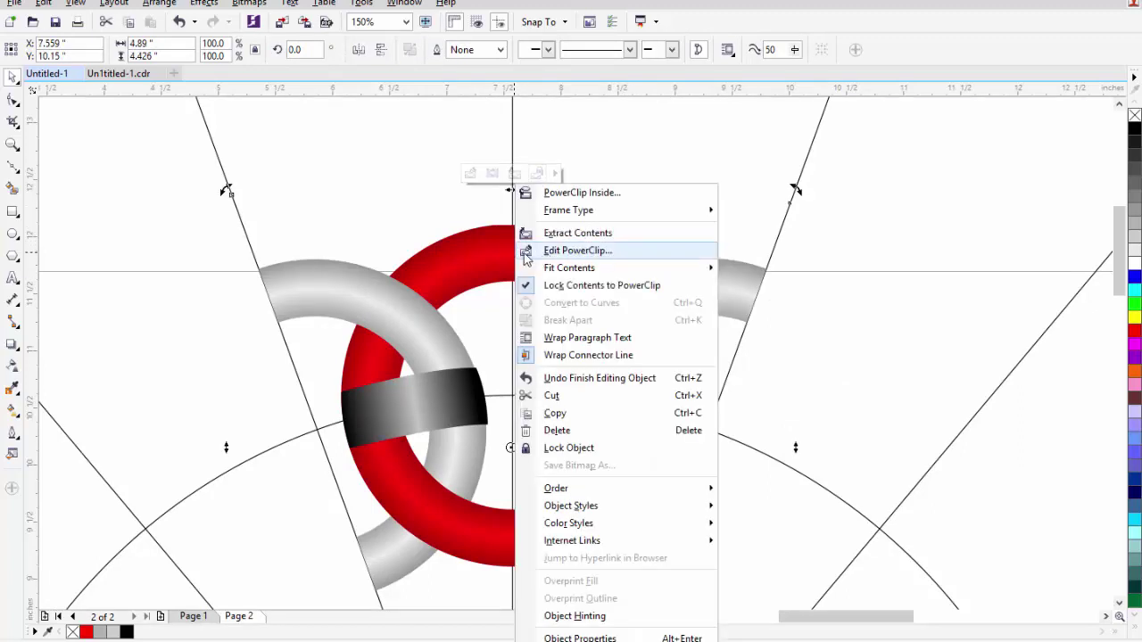
left_click(560, 252)
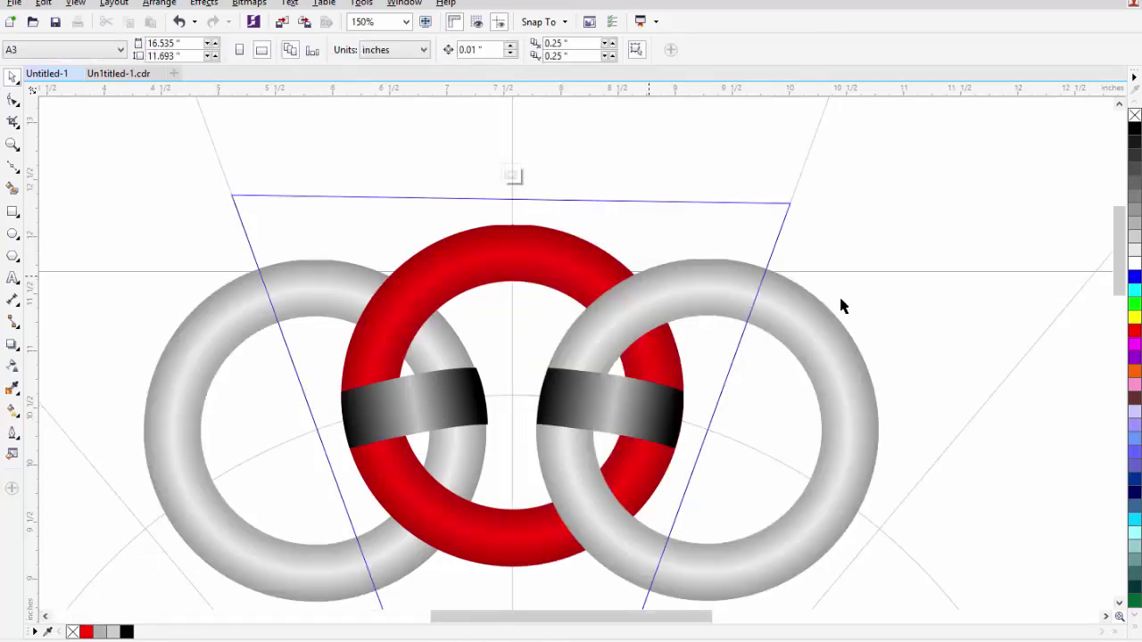
left_click(825, 332)
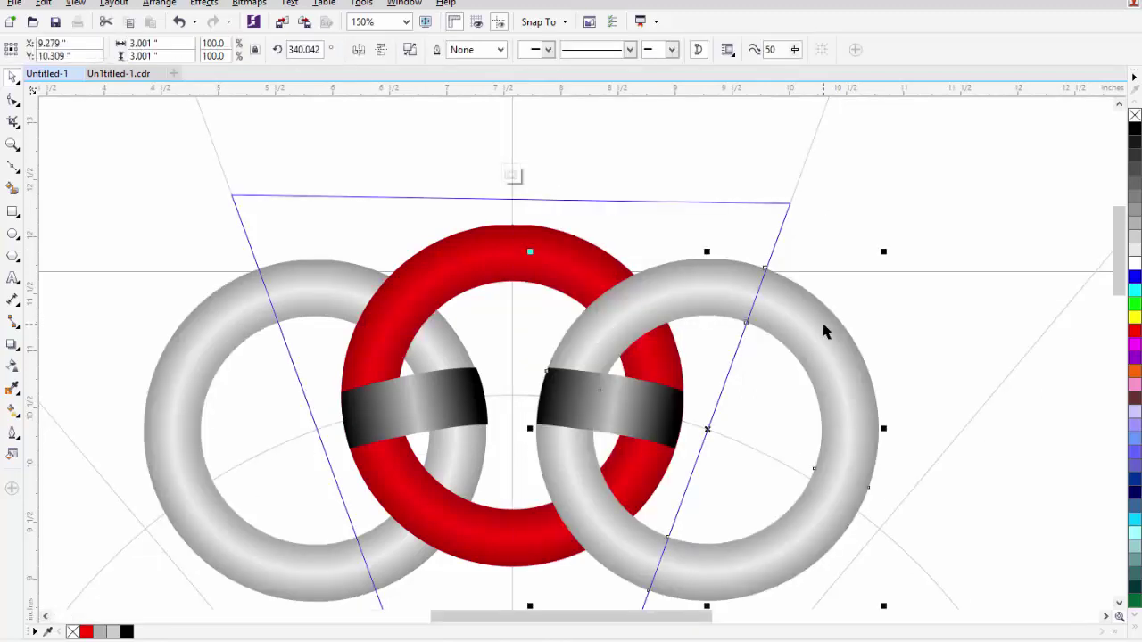
key("ctrl+Page_Down")
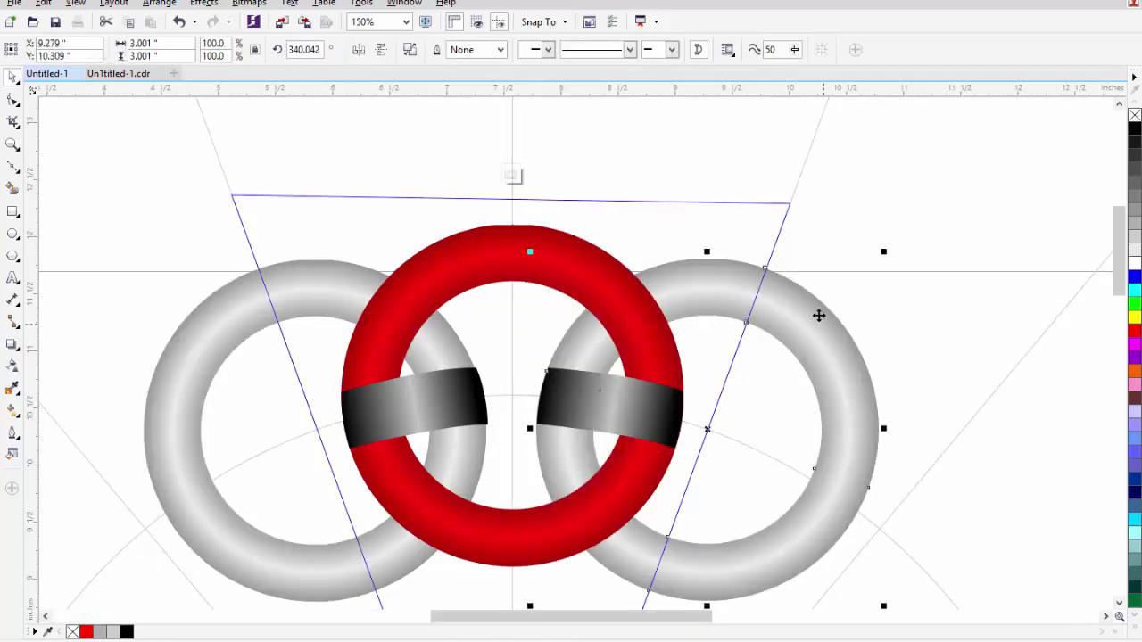
right_click(625, 226)
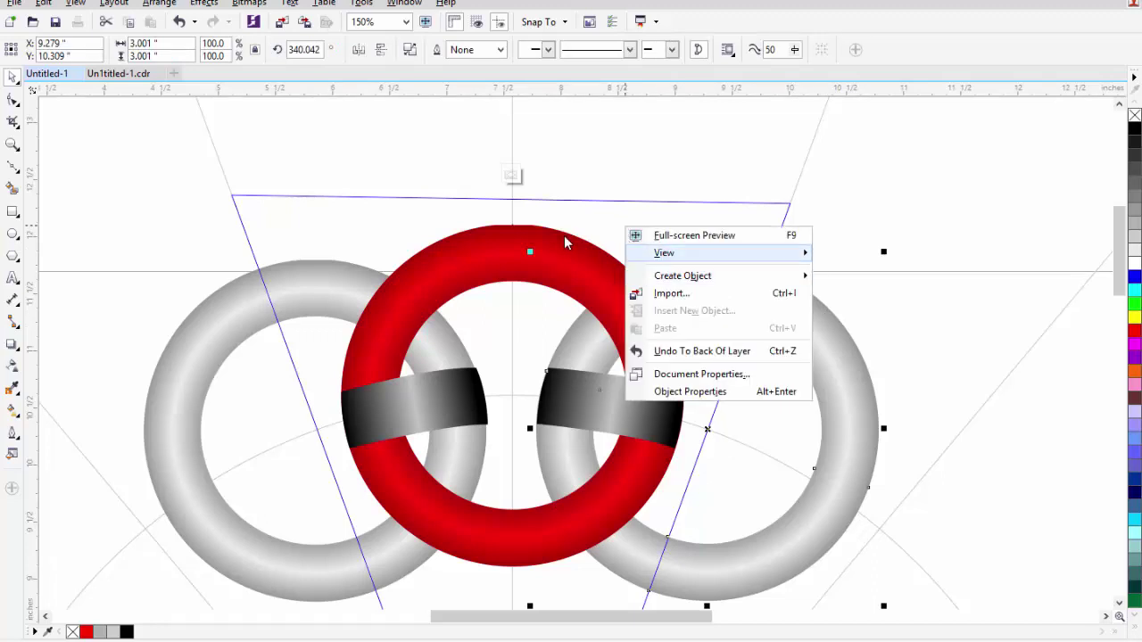
left_click(565, 237)
right_click(565, 259)
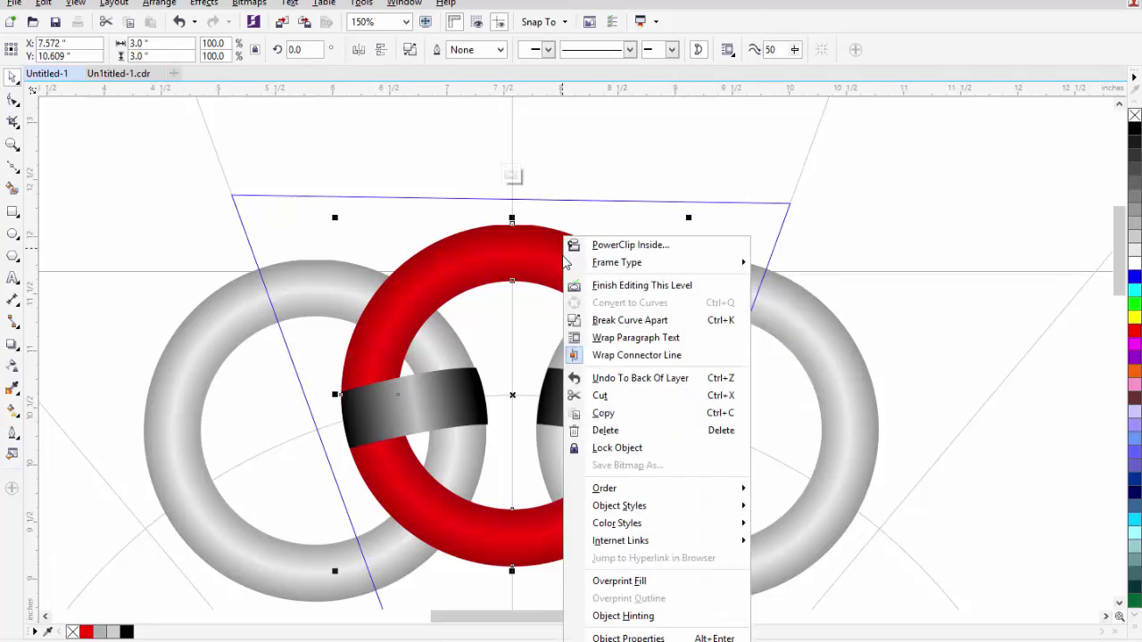
left_click(603, 286)
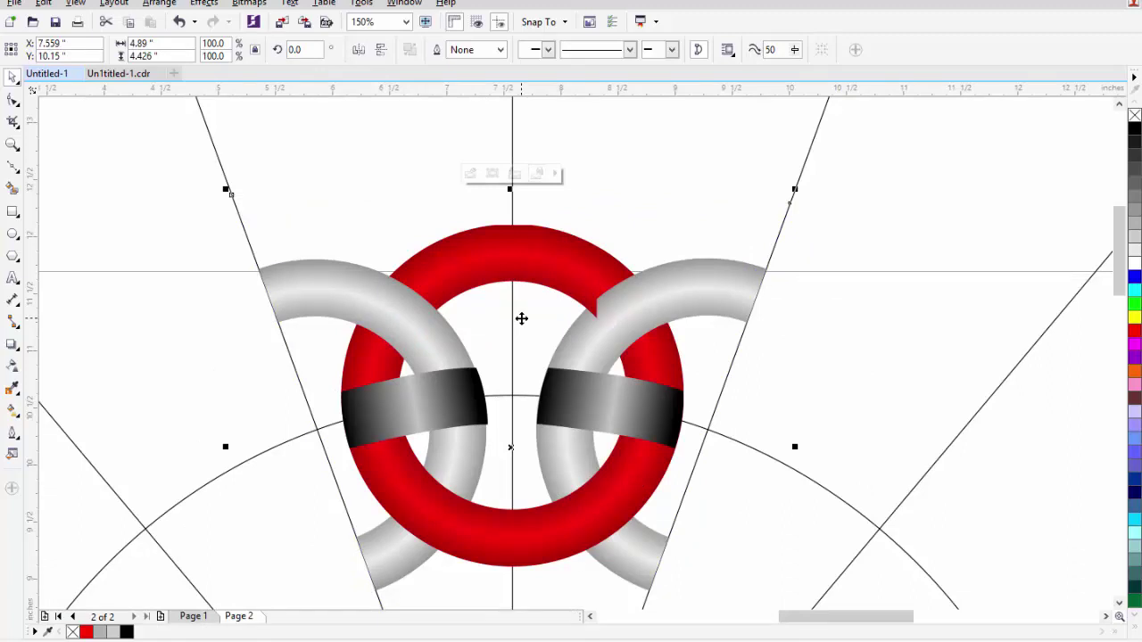
Step: Reshape the intersected piece by moving its lower-left corner node outward to the right grey ring's outer edge, just above the band
scroll(604, 324, "up", 4)
key("F10")
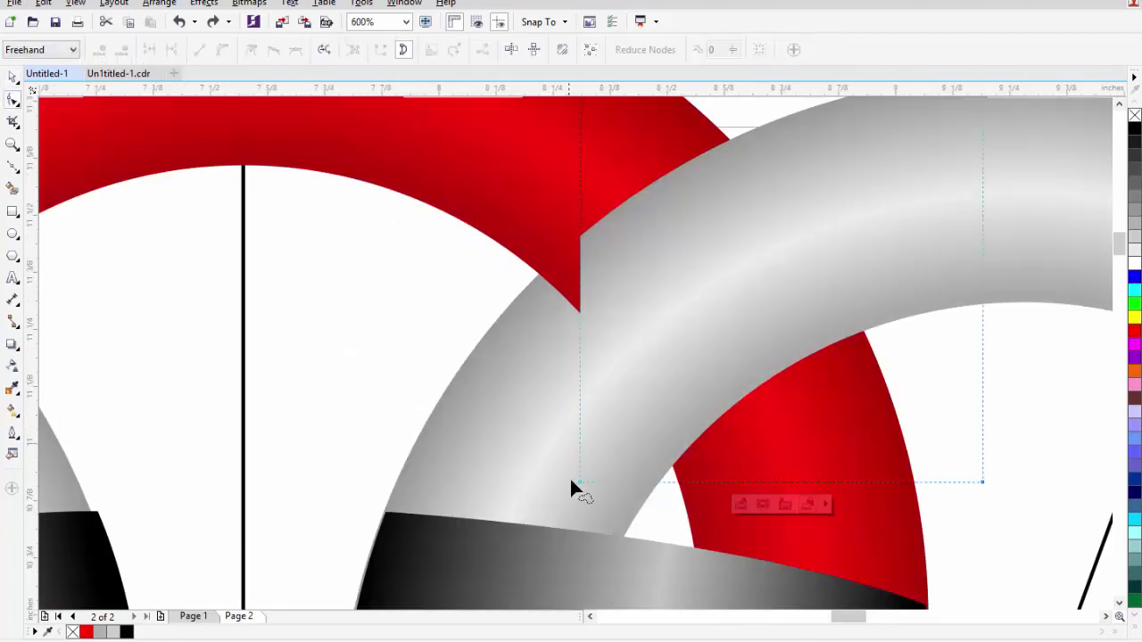
left_click_drag(577, 481, 405, 470)
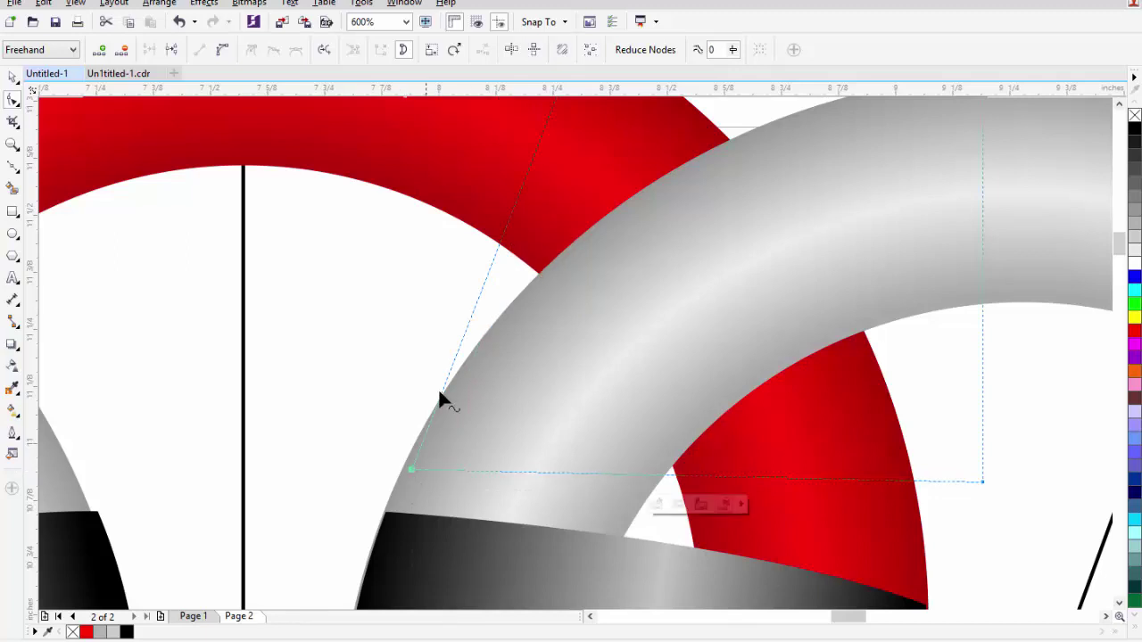
scroll(439, 388, "down", 4)
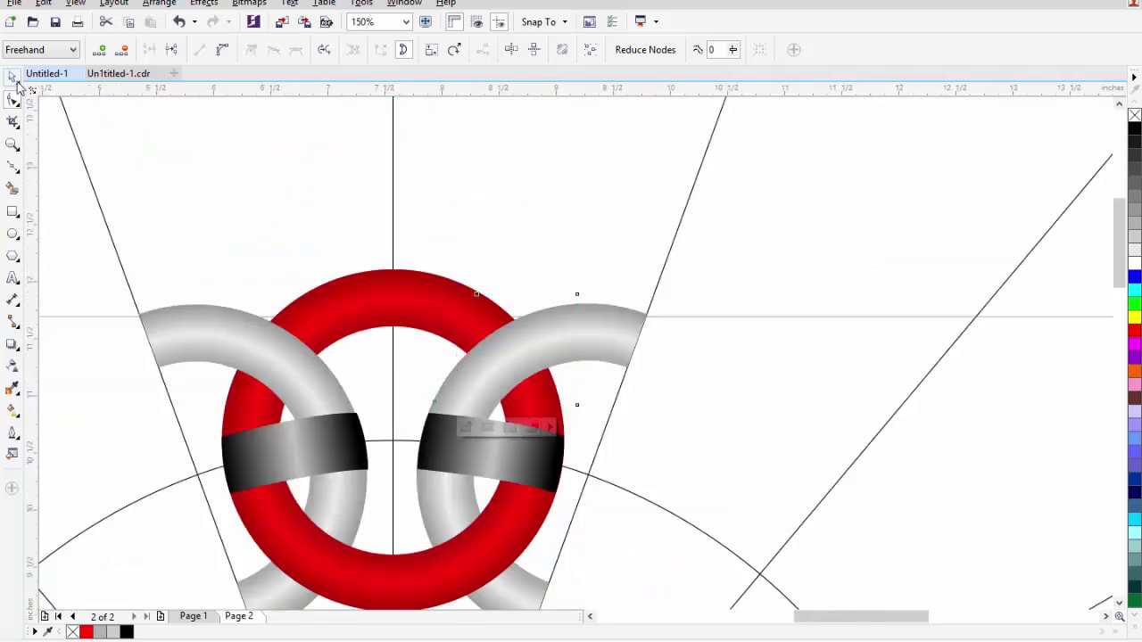
Step: Select the clipped ring segment together with its crossing pieces and group them, undoing any shift of the group
left_click(14, 77)
left_click(172, 129)
scroll(339, 224, "down", 2)
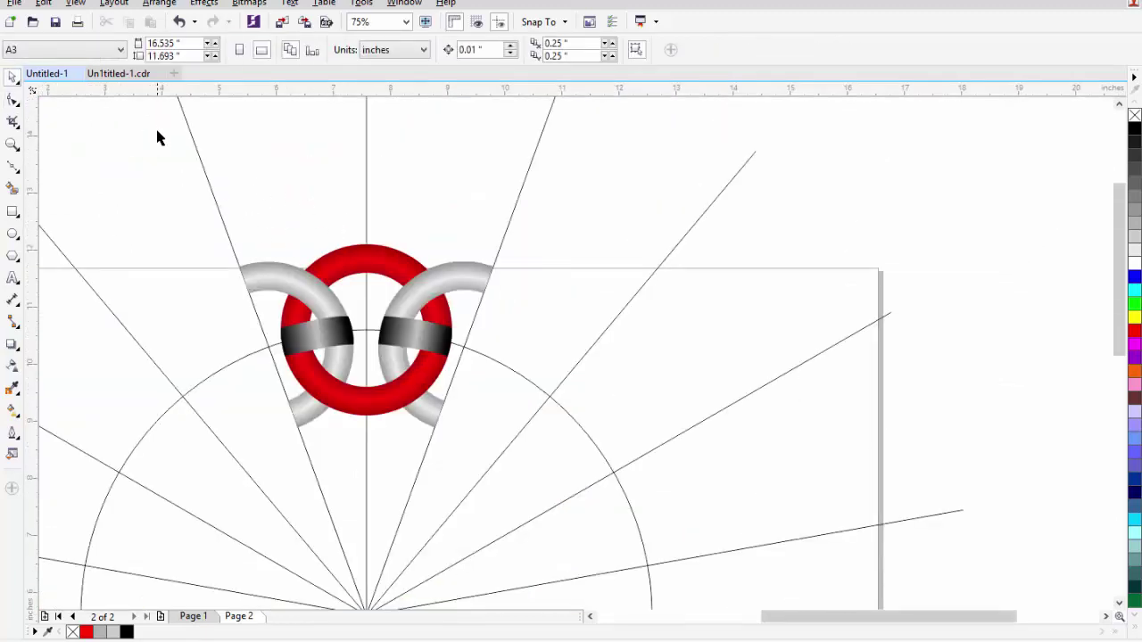
left_click_drag(142, 122, 610, 509)
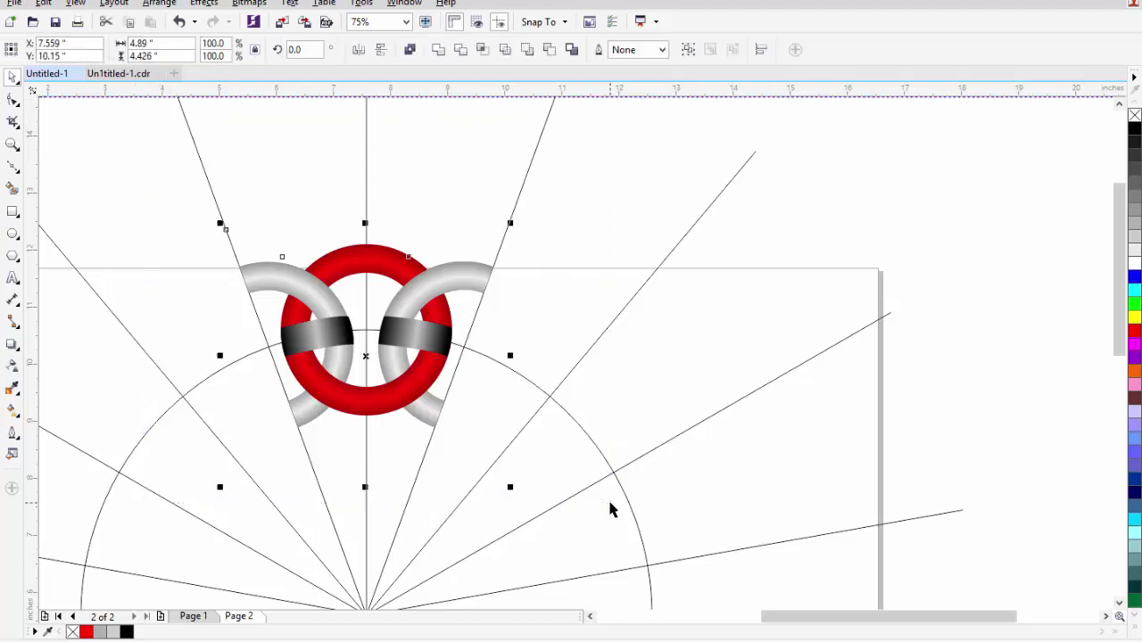
mouse_move(380, 371)
left_mouse_down()
mouse_move(478, 232)
mouse_move(478, 478)
left_mouse_up()
key("ctrl+z")
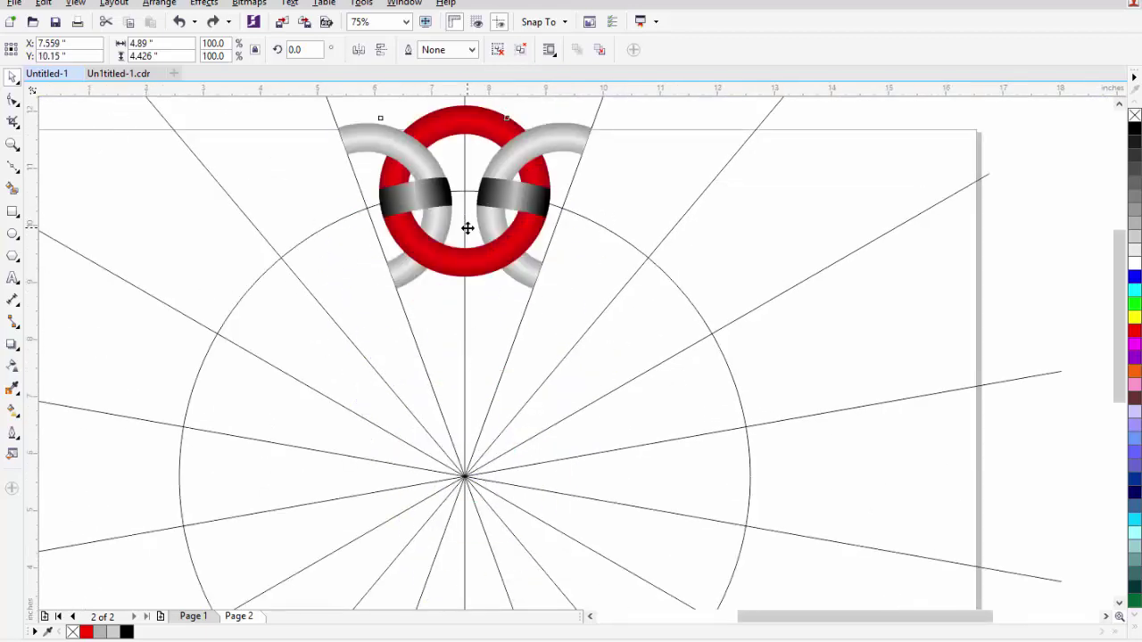
Step: Place the group's rotation centre at the guide circle's centre and create 8 copies rotated by 40 degrees
left_click(467, 229)
left_click_drag(466, 218, 465, 473)
scroll(680, 400, "down", 2)
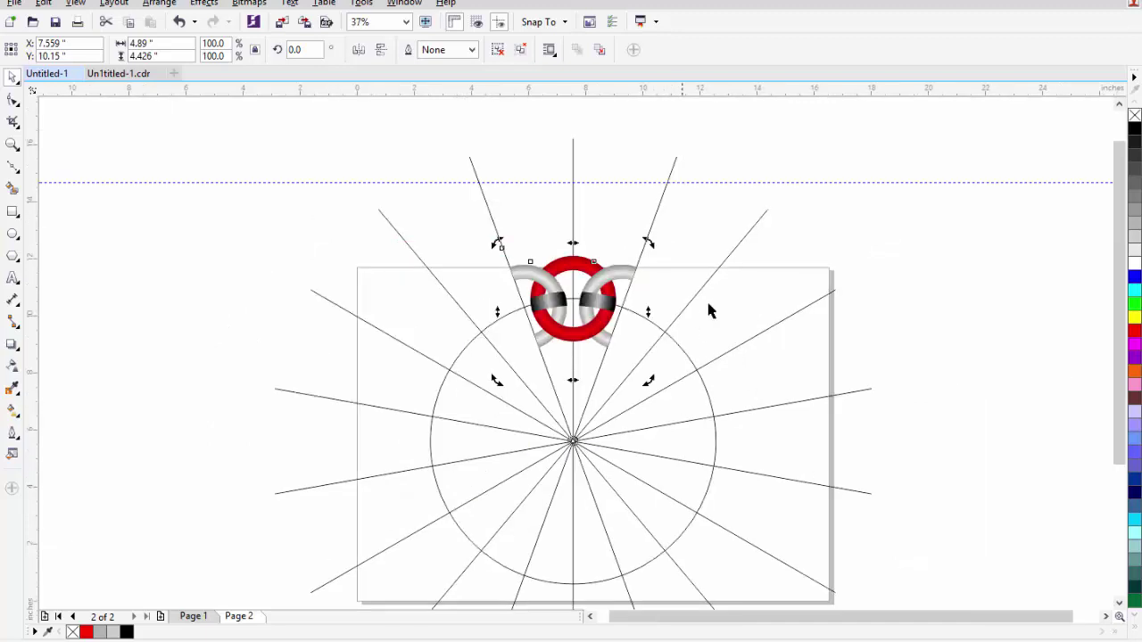
left_click(172, 7)
mouse_move(197, 18)
left_click(402, 35)
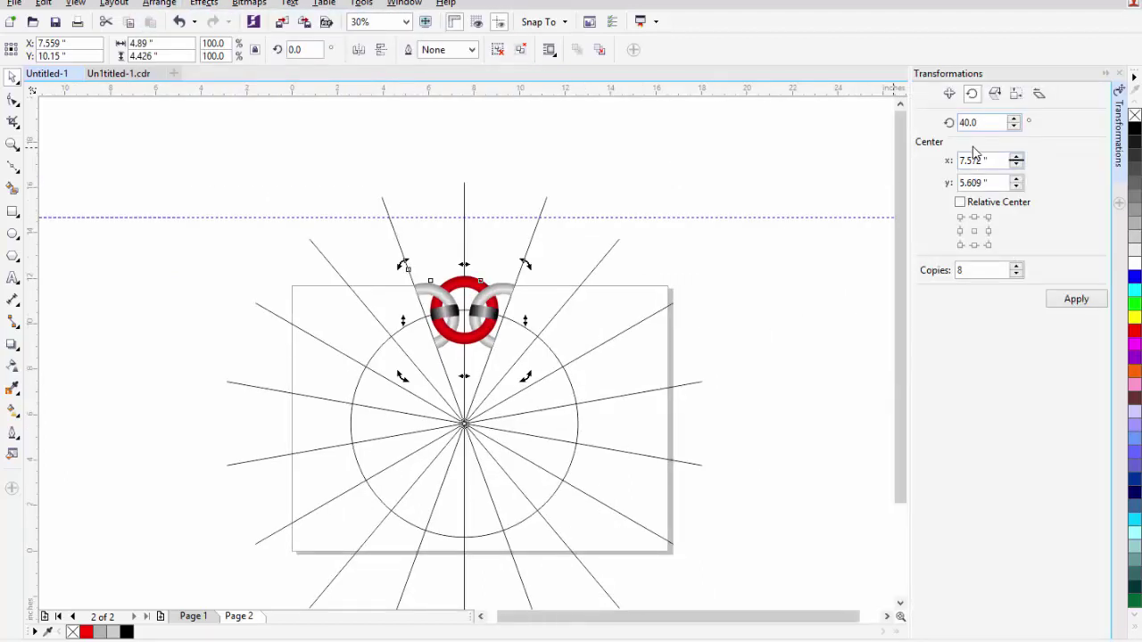
left_click(1085, 307)
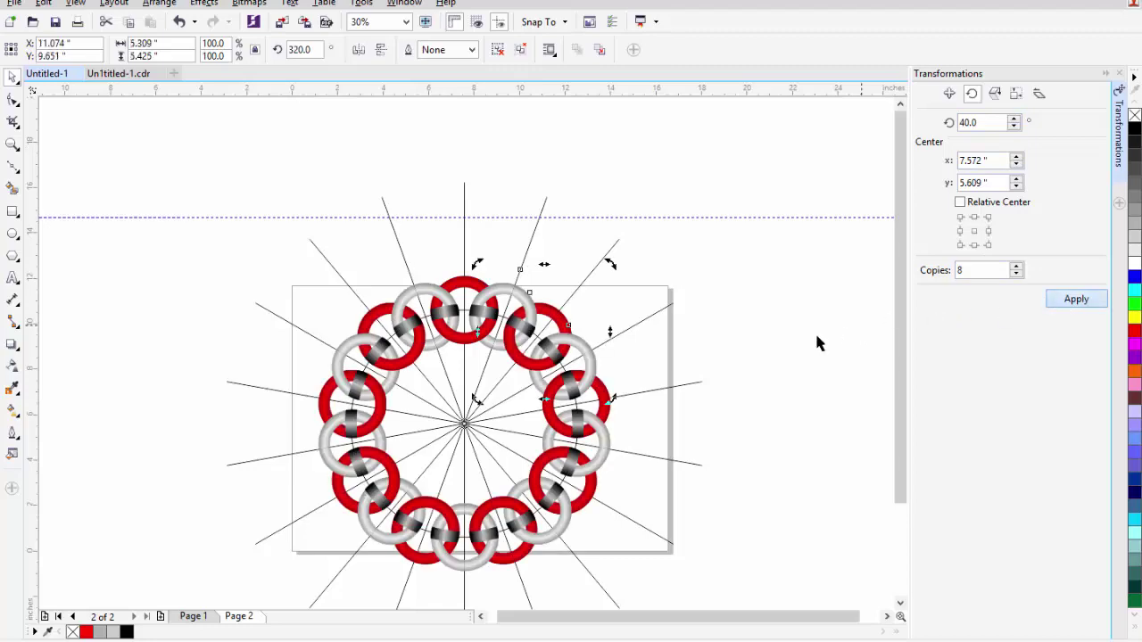
Step: Examine the ring crossings and the segment joints around the finished circular chain
left_click(546, 337)
scroll(512, 362, "up", 2)
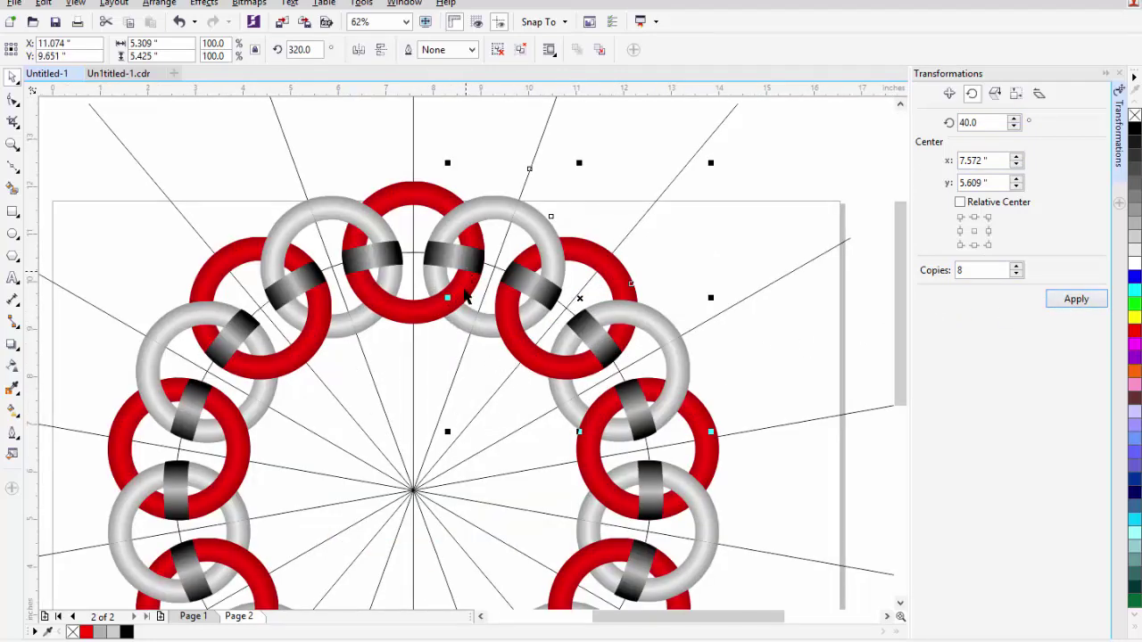
scroll(451, 301, "up", 2)
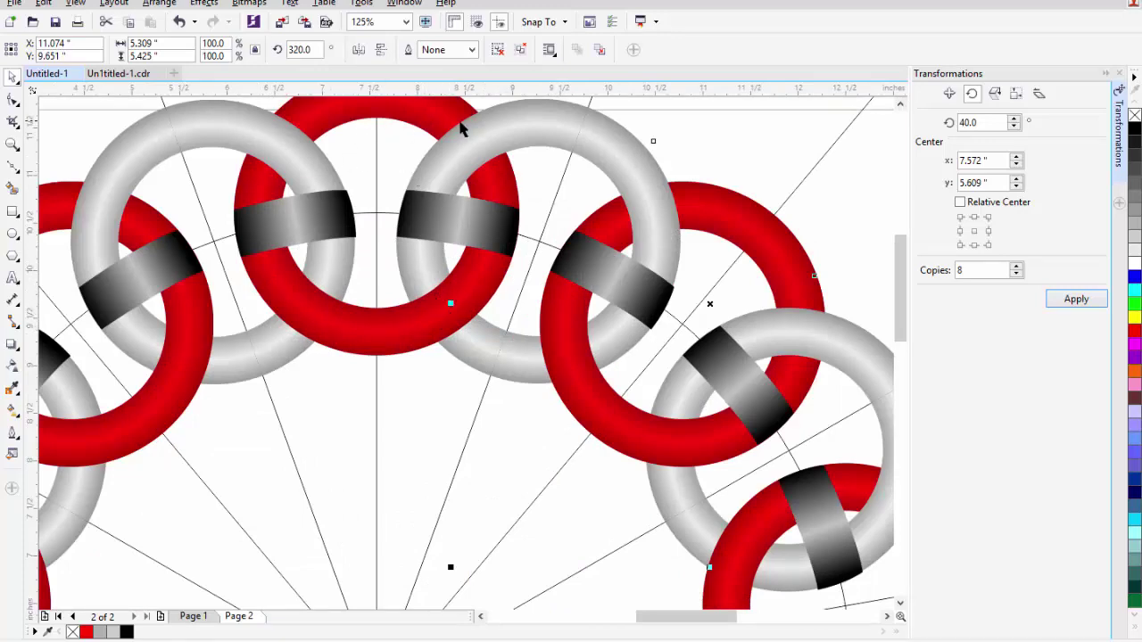
scroll(449, 261, "down", 2)
scroll(449, 265, "down", 2)
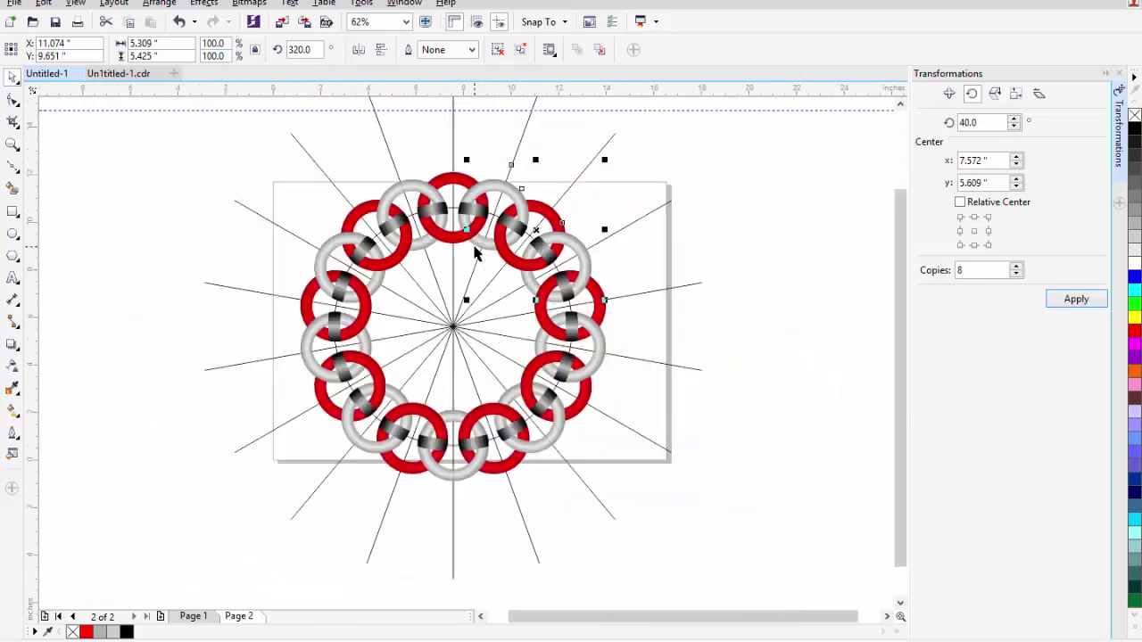
left_click_drag(408, 275, 460, 314)
key("ctrl+z")
Step: Try to delete the radial guide lines and the guide circle behind the chain, and undo the deletion
left_click(312, 160)
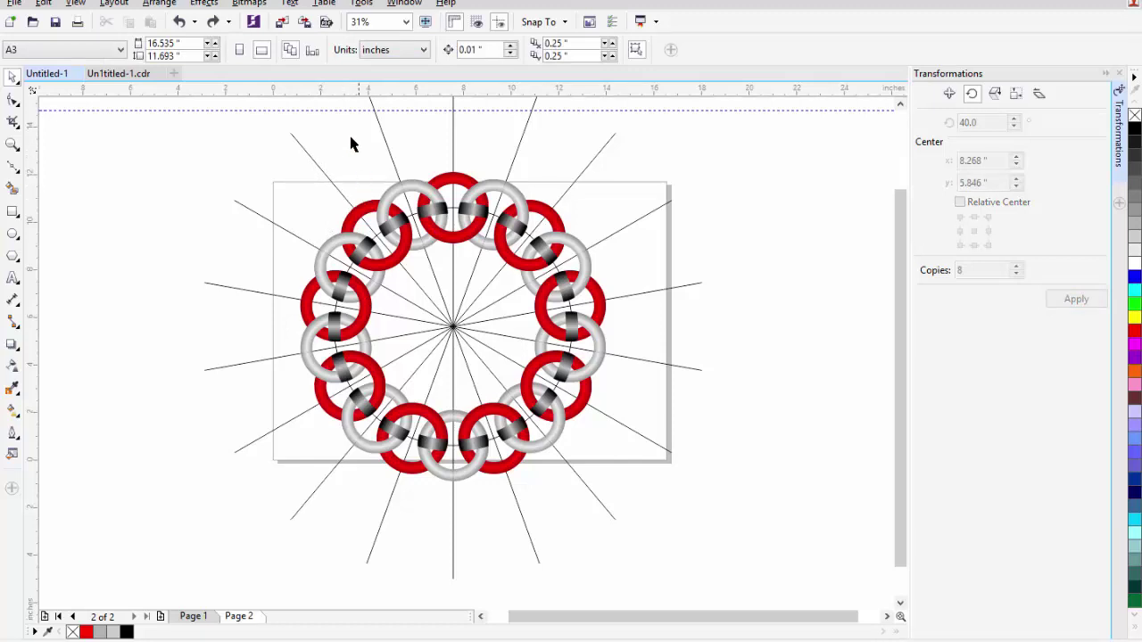
left_click_drag(336, 126, 627, 167)
left_click_drag(348, 138, 738, 169)
left_click_drag(675, 109, 675, 112)
left_click_drag(404, 294, 481, 365)
key("Delete")
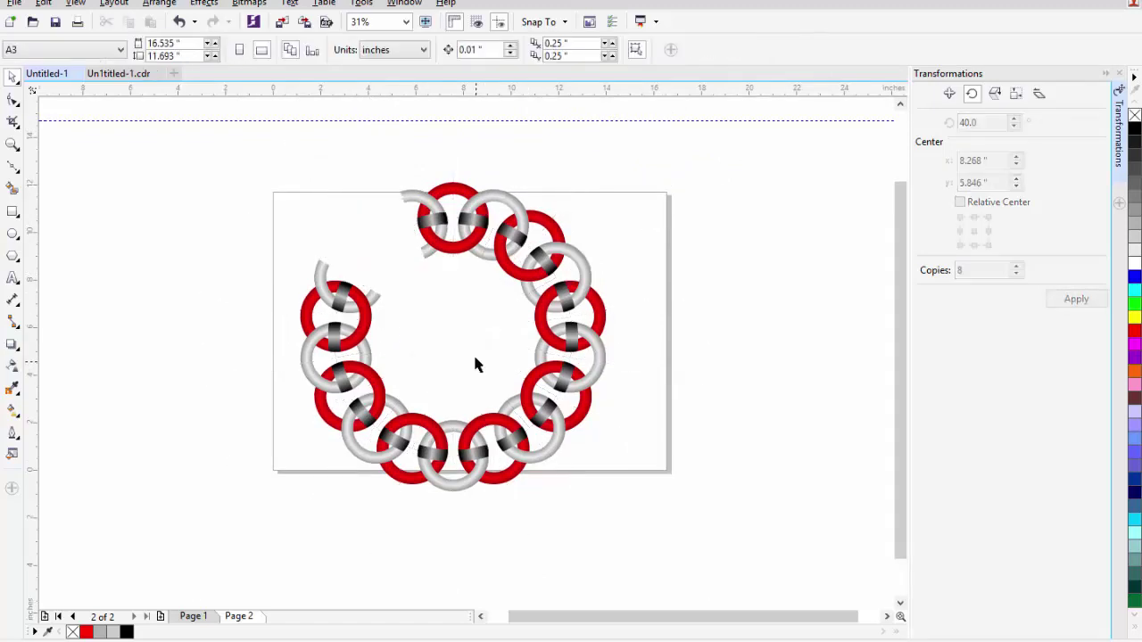
key("ctrl+z")
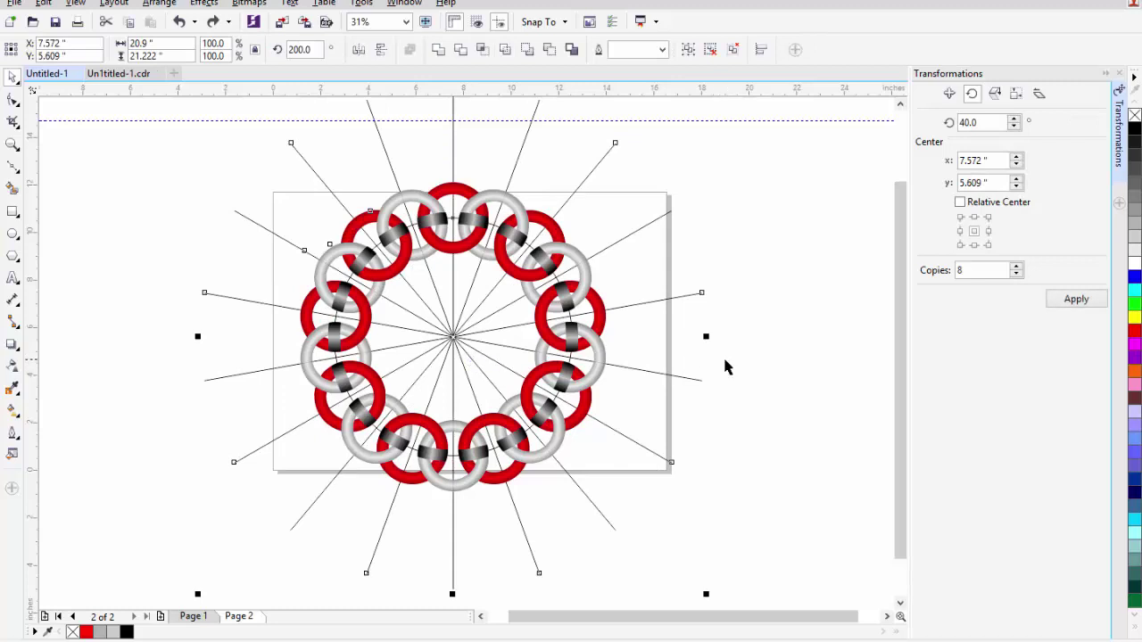
Step: Select the two near-horizontal radial guide lines and delete them from behind the chain
left_click(712, 190)
left_click_drag(712, 192, 678, 420)
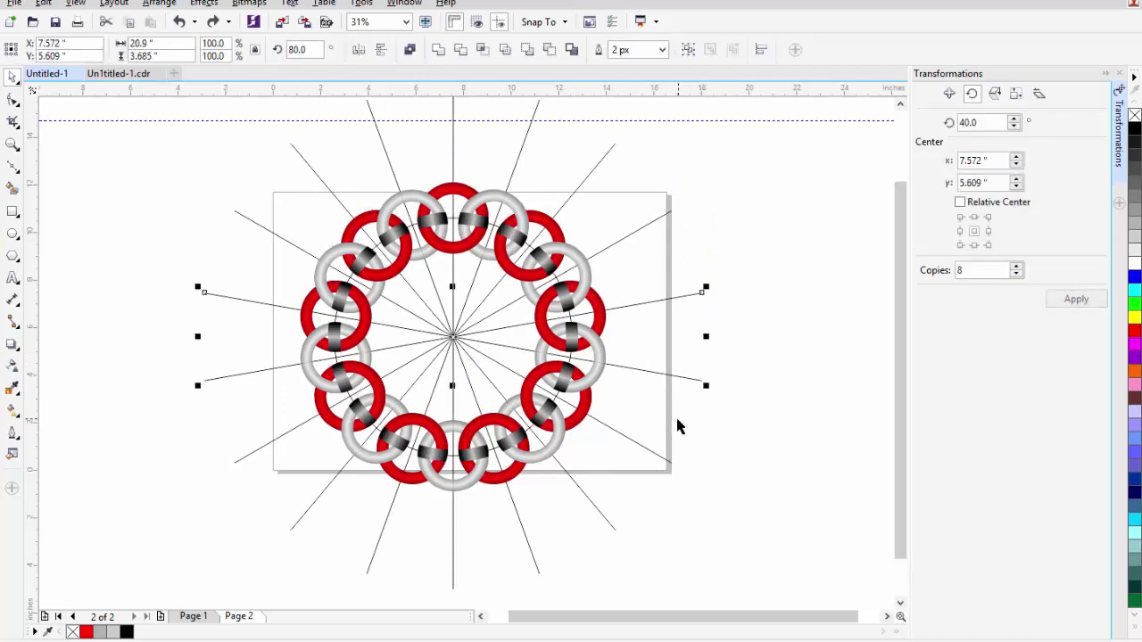
left_click(675, 433)
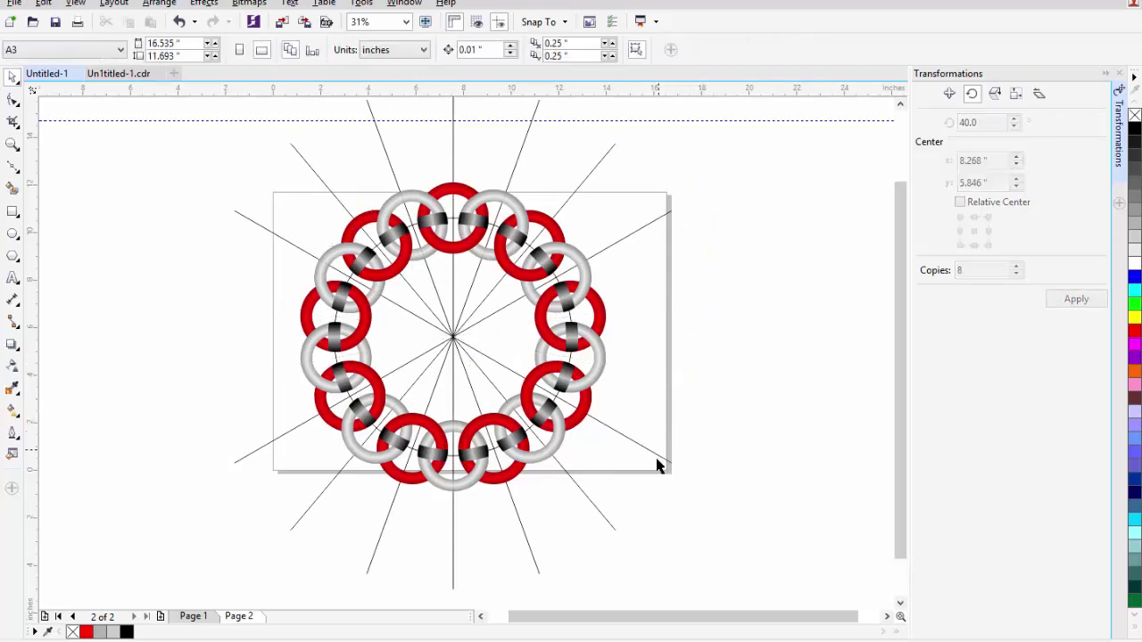
Step: Delete all the remaining radial guide lines running through the centre of the chain
left_click(655, 459)
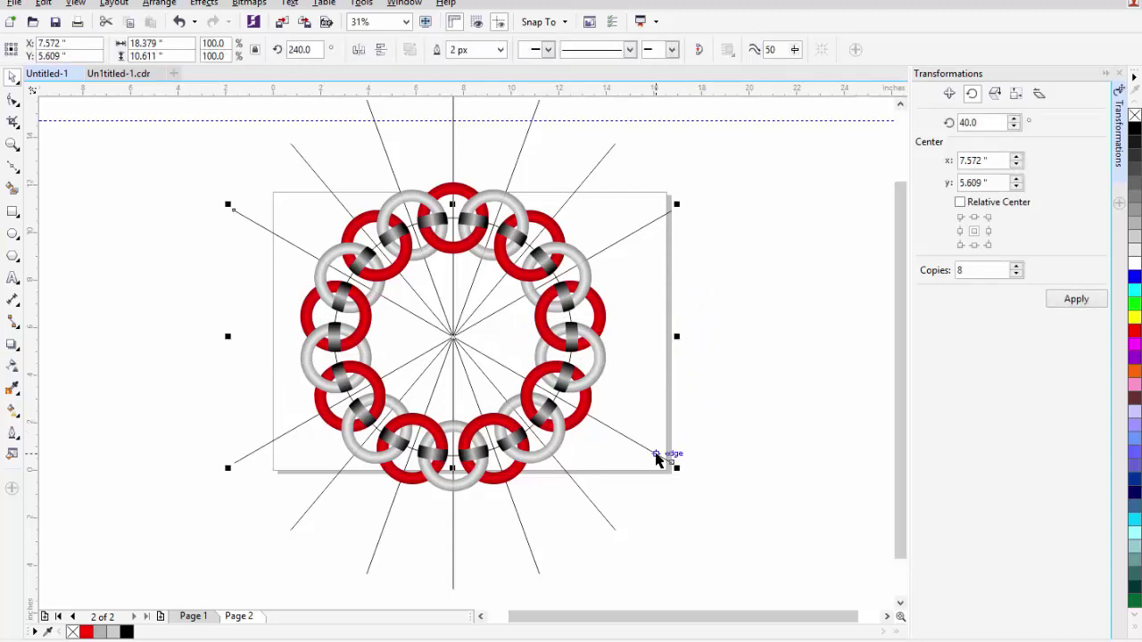
left_click(614, 510)
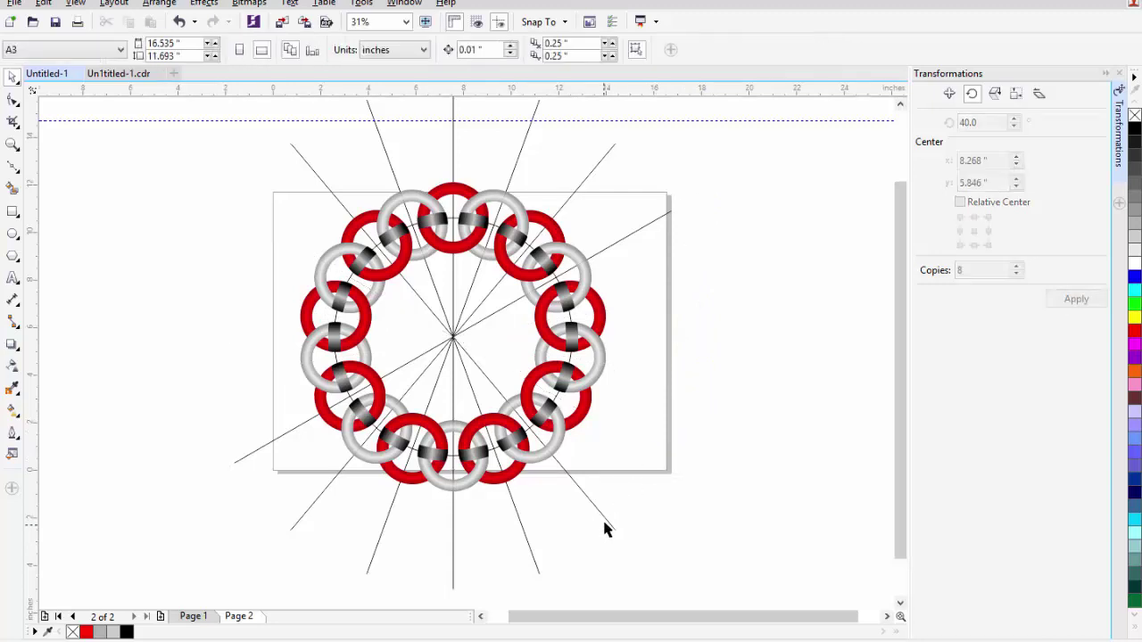
left_click(604, 526)
key("Delete")
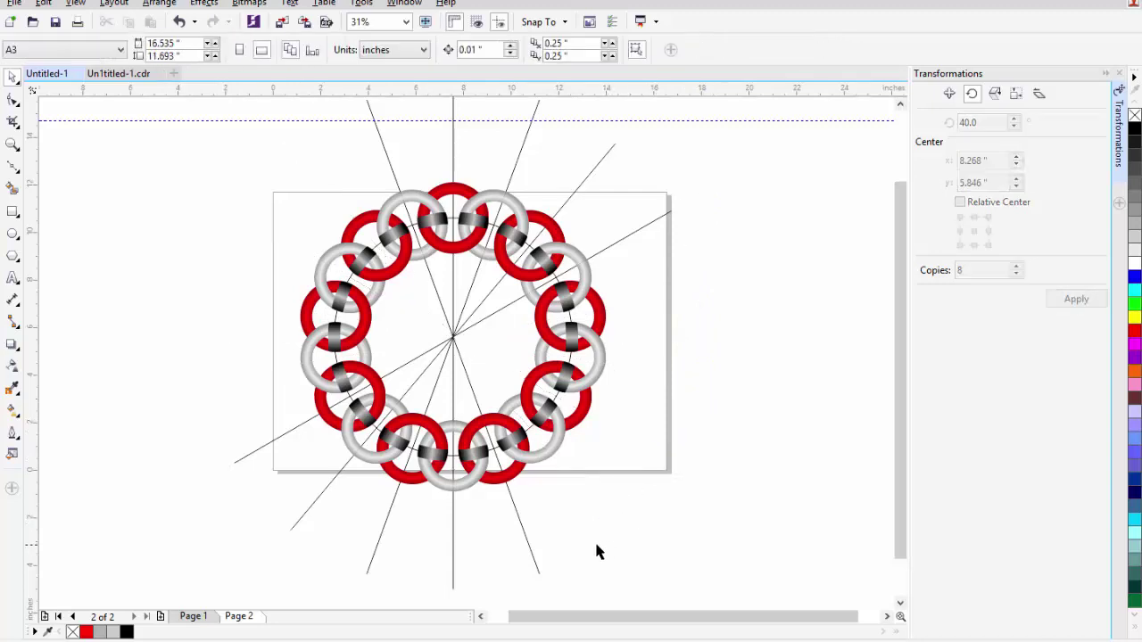
left_click_drag(598, 546, 270, 580)
key("Delete")
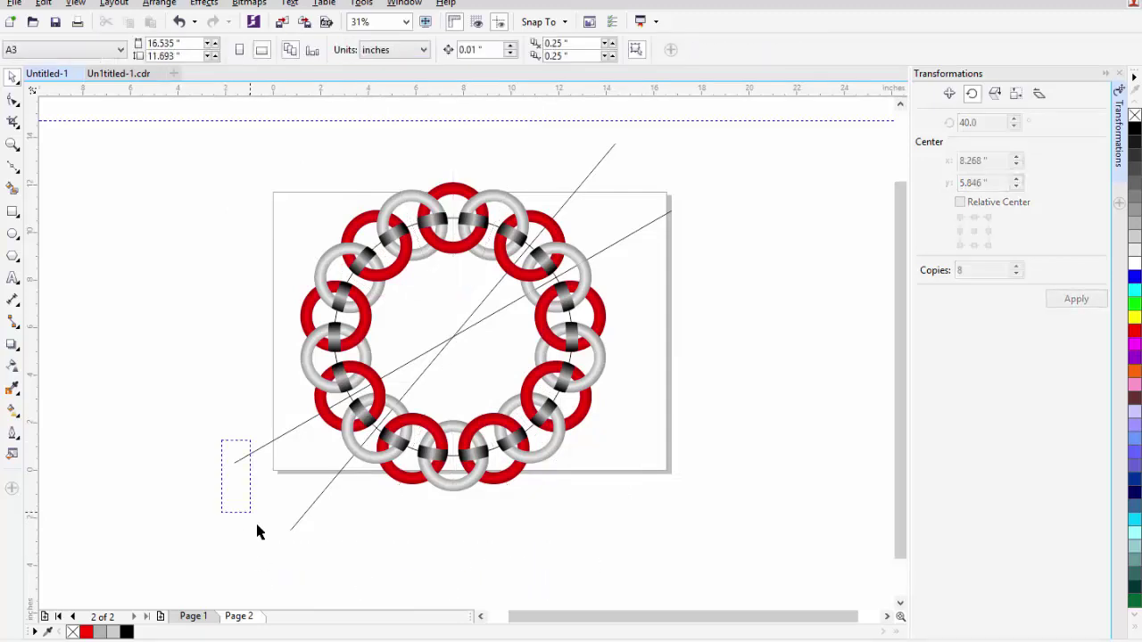
left_click_drag(256, 525, 297, 569)
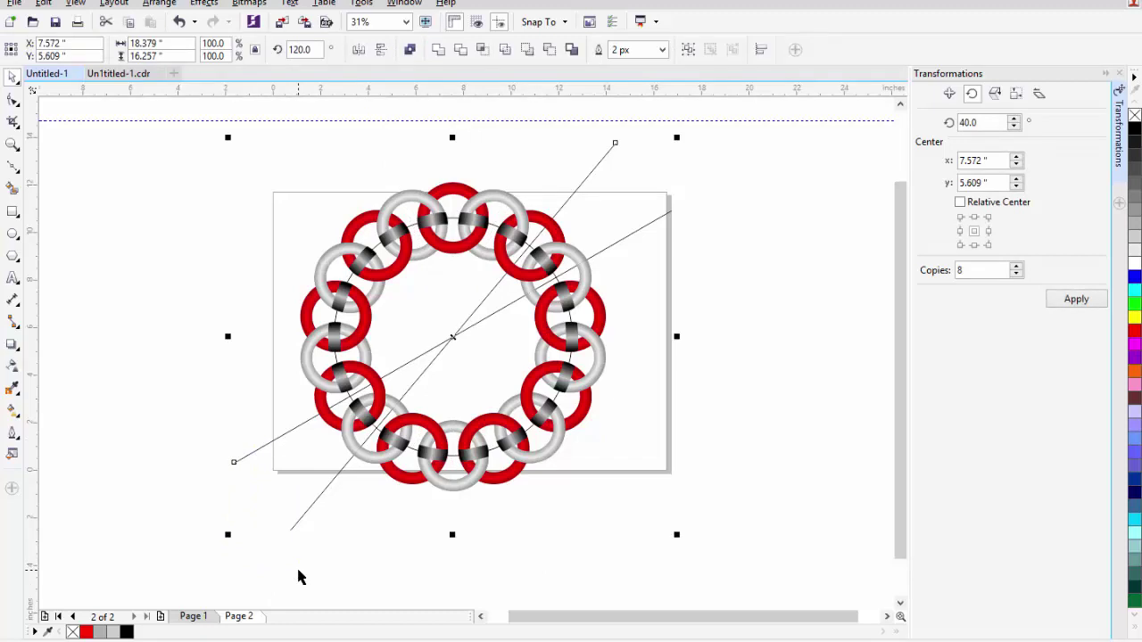
key("Delete")
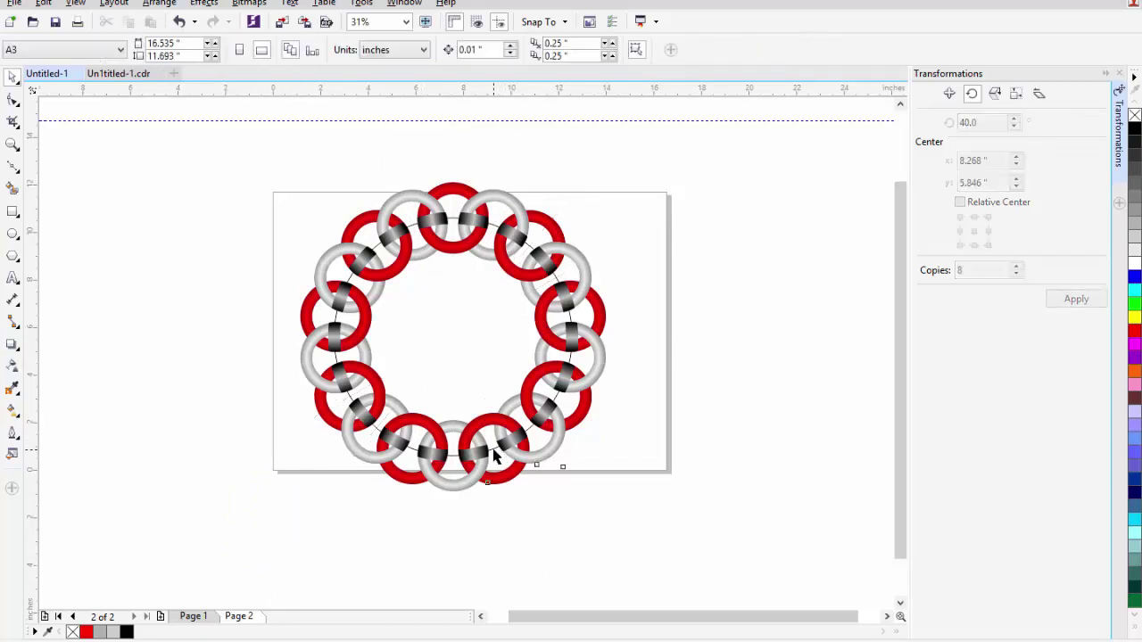
Step: Delete the guide circle passing behind the ring joints, zooming in to pick it apart from the rings
left_click(496, 457)
scroll(493, 451, "up", 4)
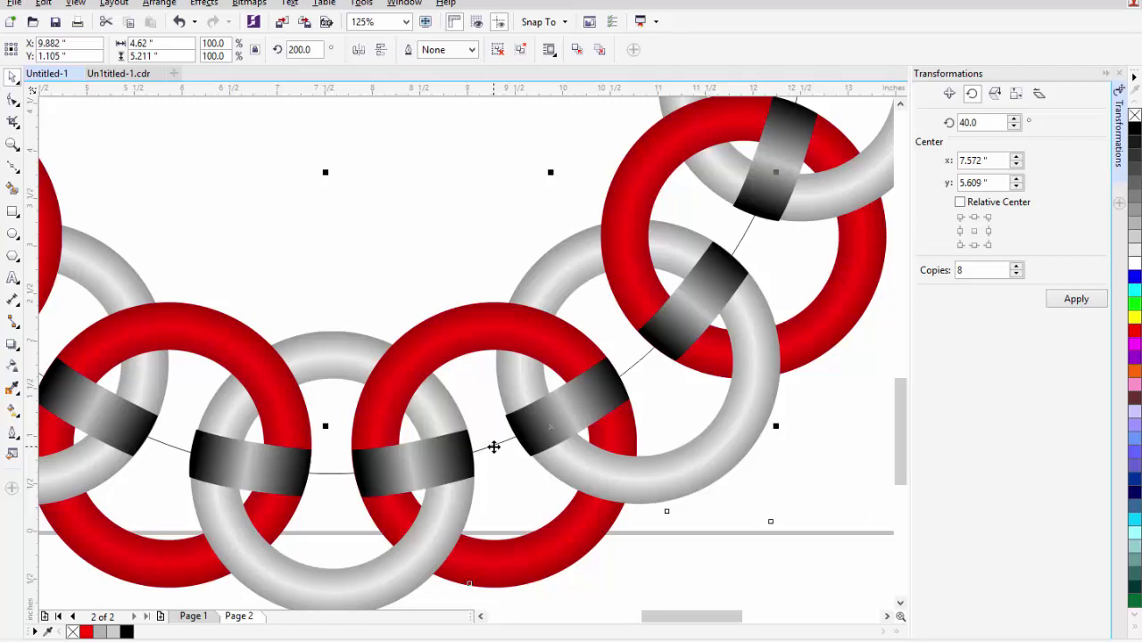
left_click(494, 448)
key("Escape")
scroll(493, 451, "down", 6)
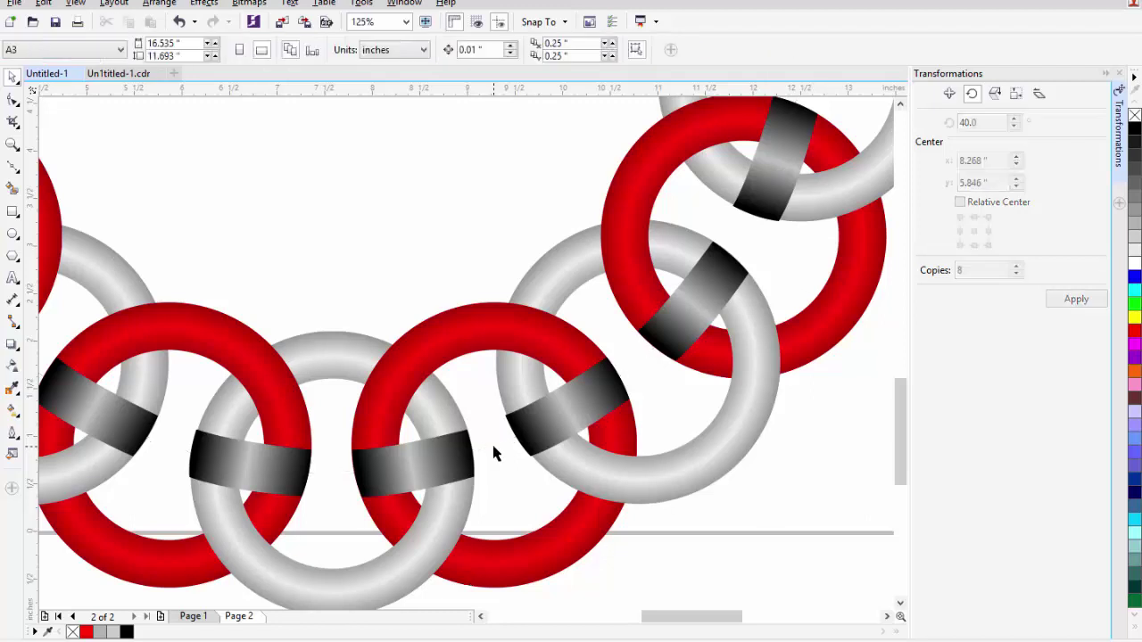
Step: Select the whole chain, scale it down to about 10.5 by 10.4 inches and position it near the page's centre
left_click(469, 357)
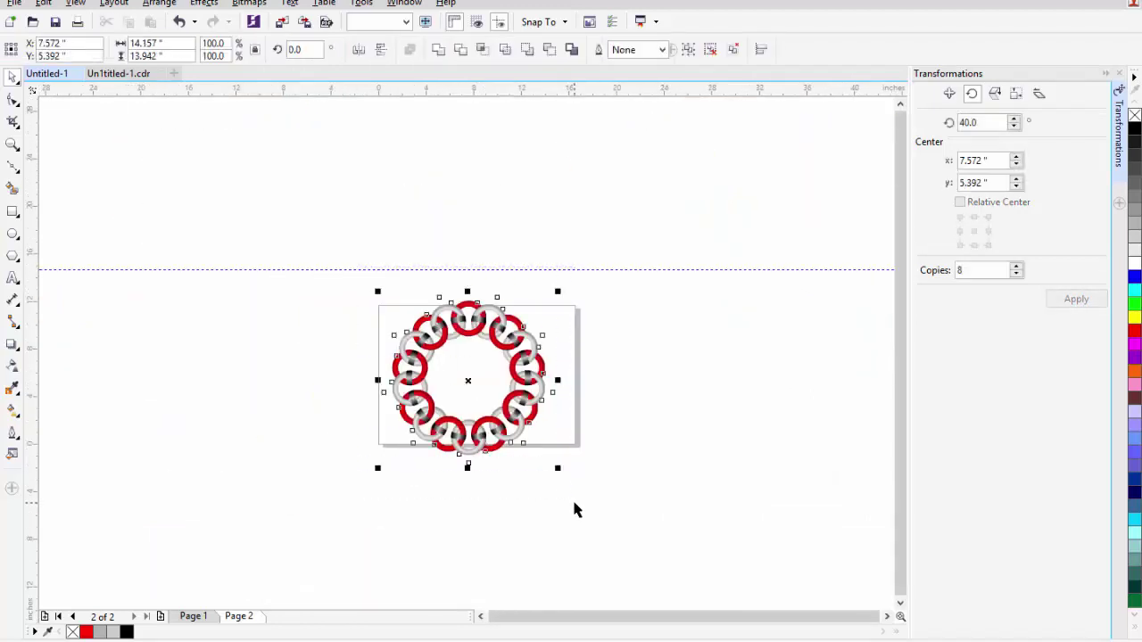
left_click_drag(556, 469, 529, 440)
left_click_drag(453, 367, 476, 377)
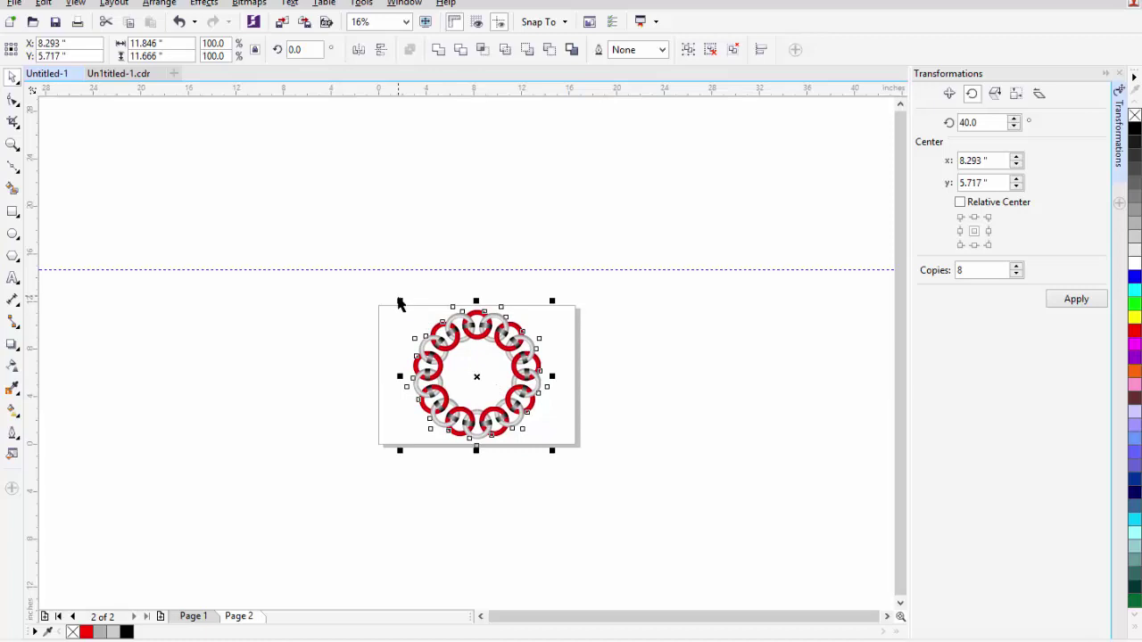
left_click_drag(400, 304, 410, 311)
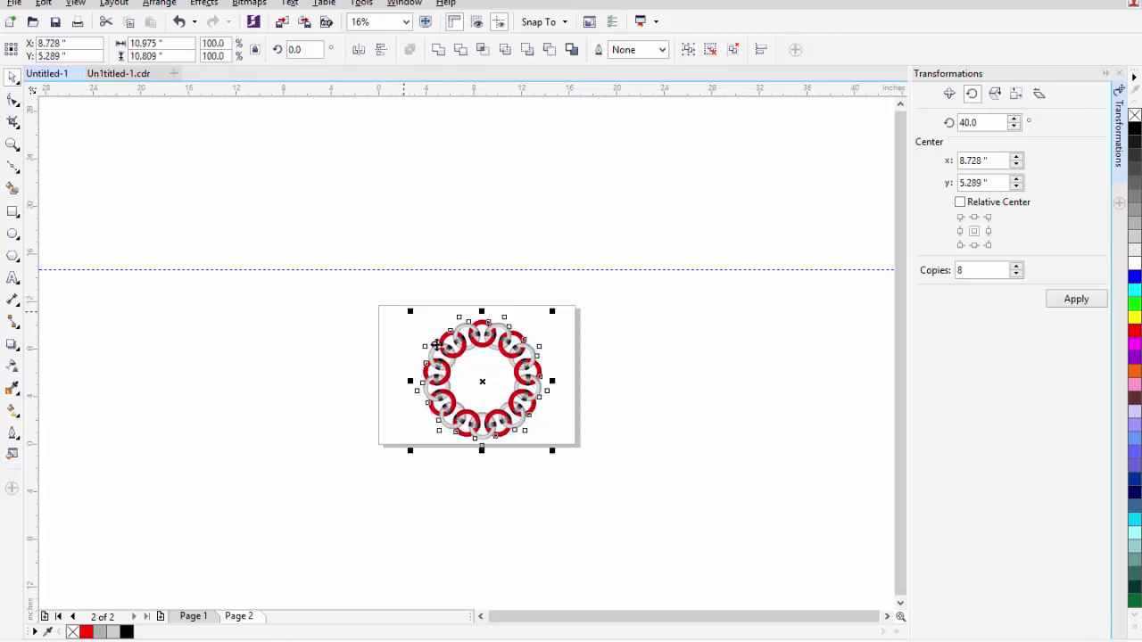
scroll(479, 400, "up", 2)
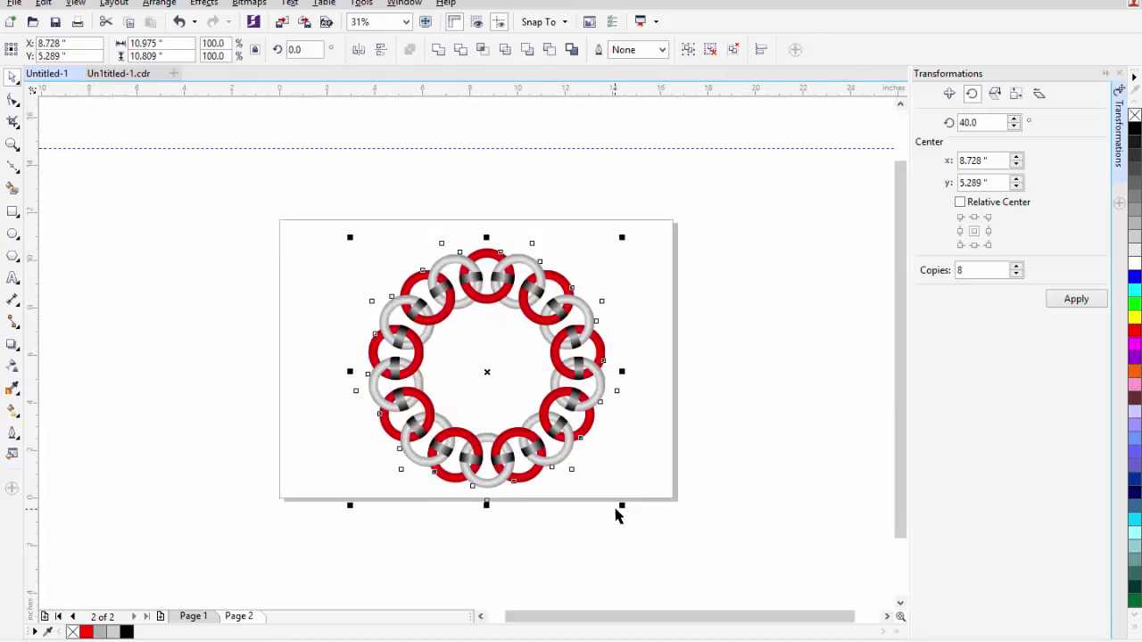
left_click_drag(619, 502, 611, 494)
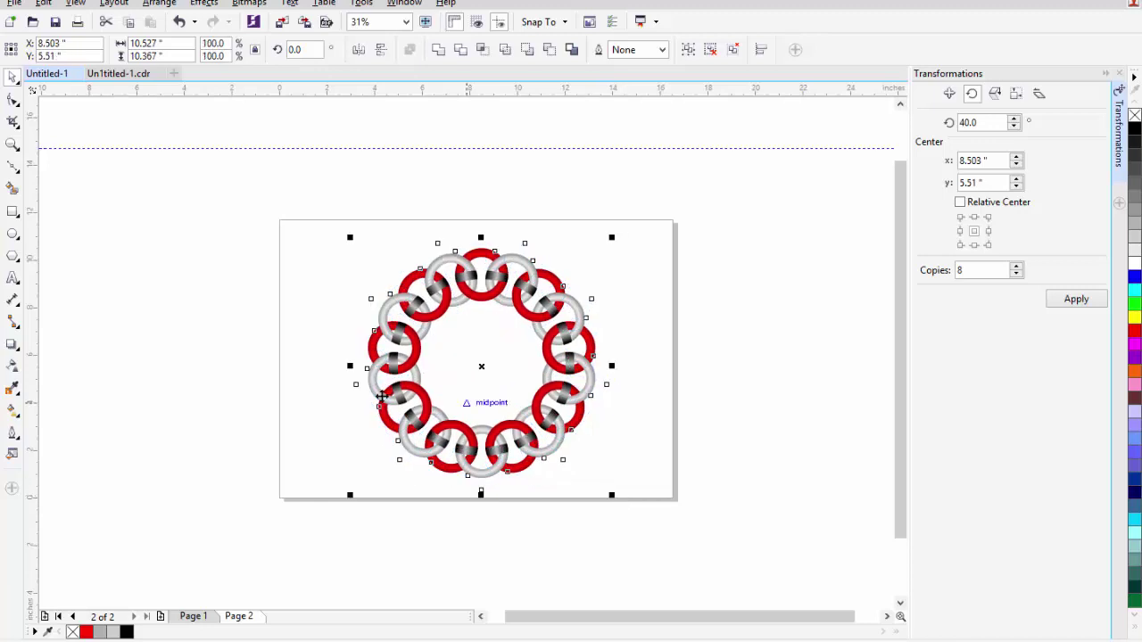
Step: Add a page-sized background rectangle behind the chain and fill it with light grey
left_click(252, 402)
double_click(12, 212)
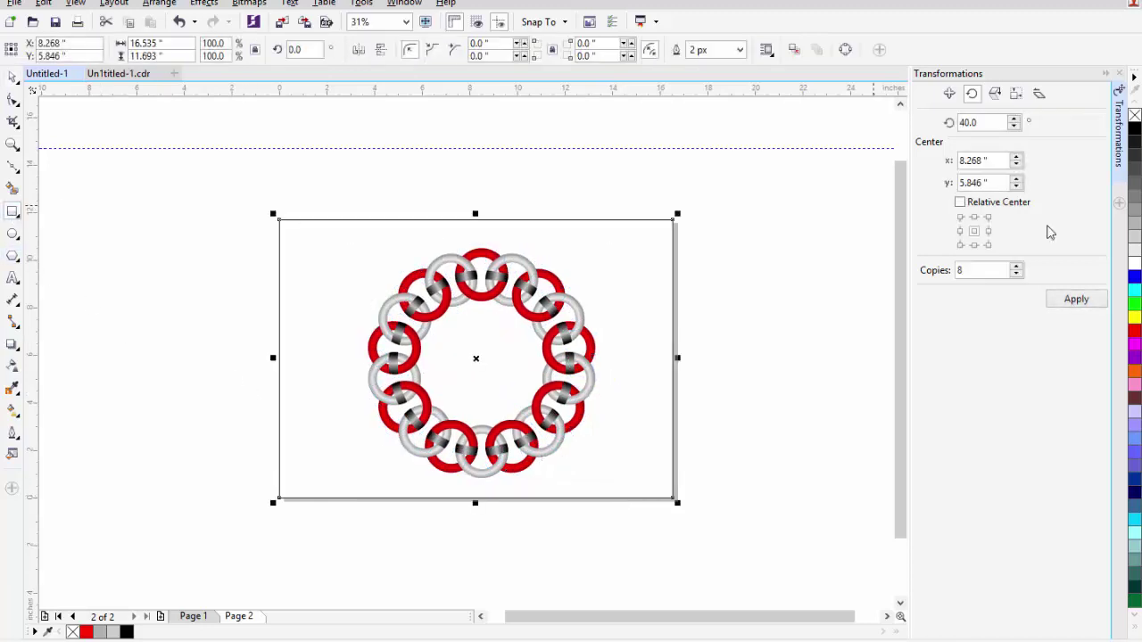
left_click(1135, 219)
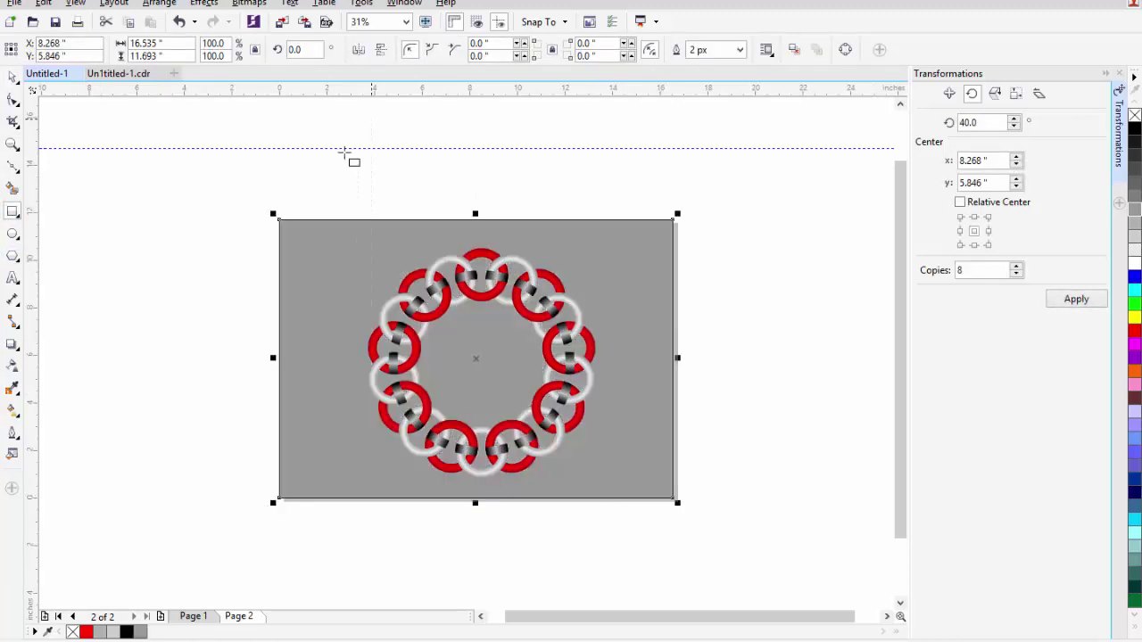
left_click(1135, 230)
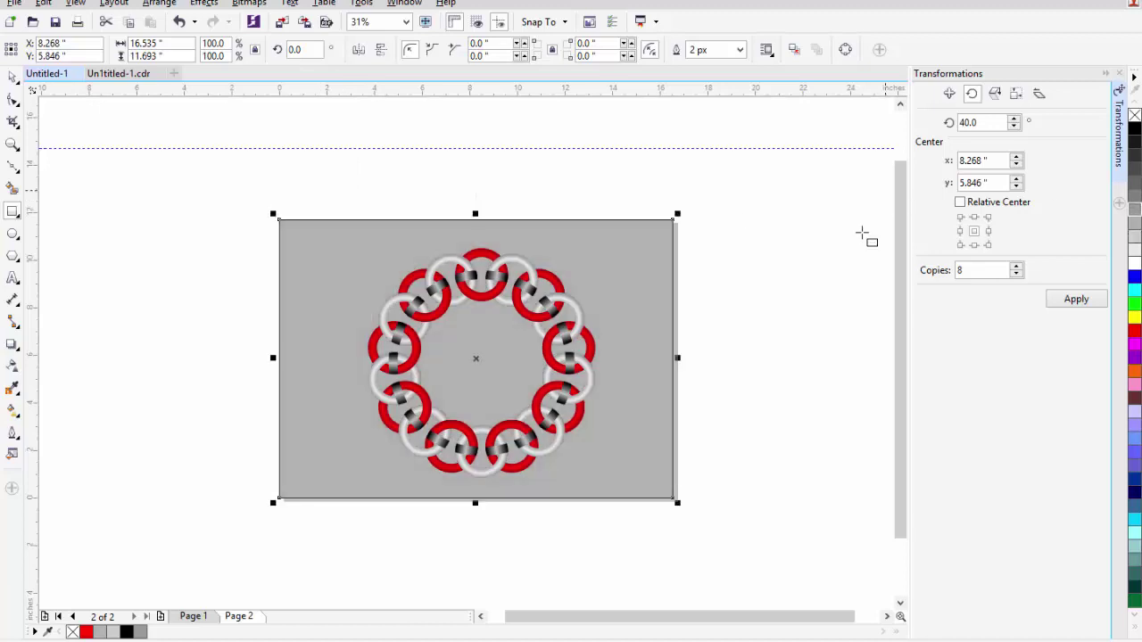
Step: Give the background an elliptical fountain fill from white at the chain's centre to grey at the page corners, and remove its outline
left_click(11, 410)
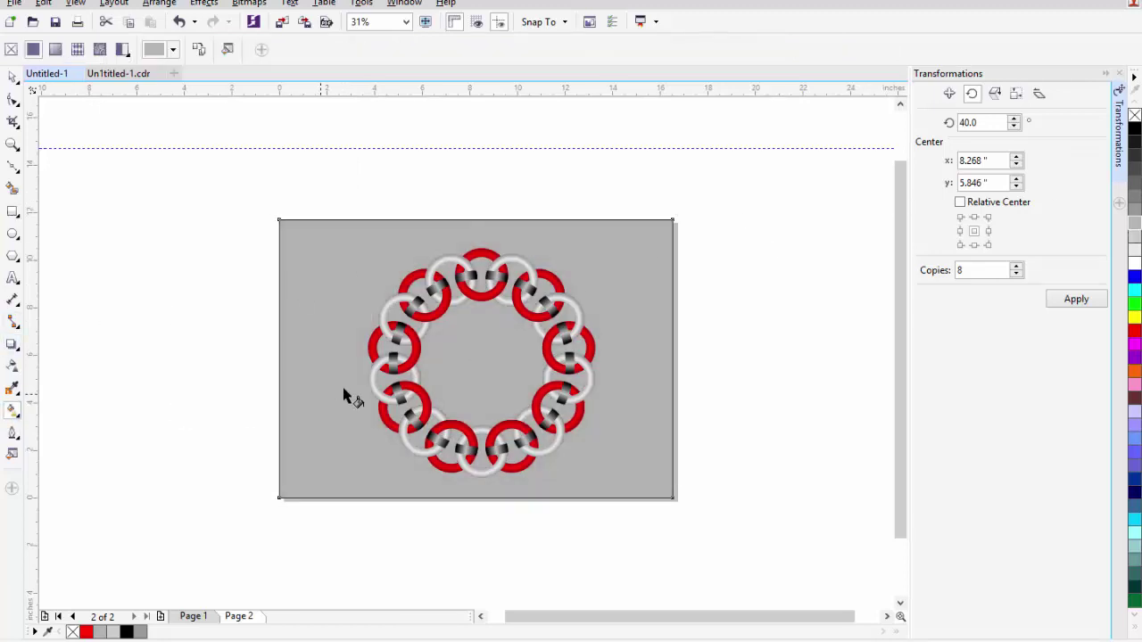
left_click_drag(546, 325, 678, 229)
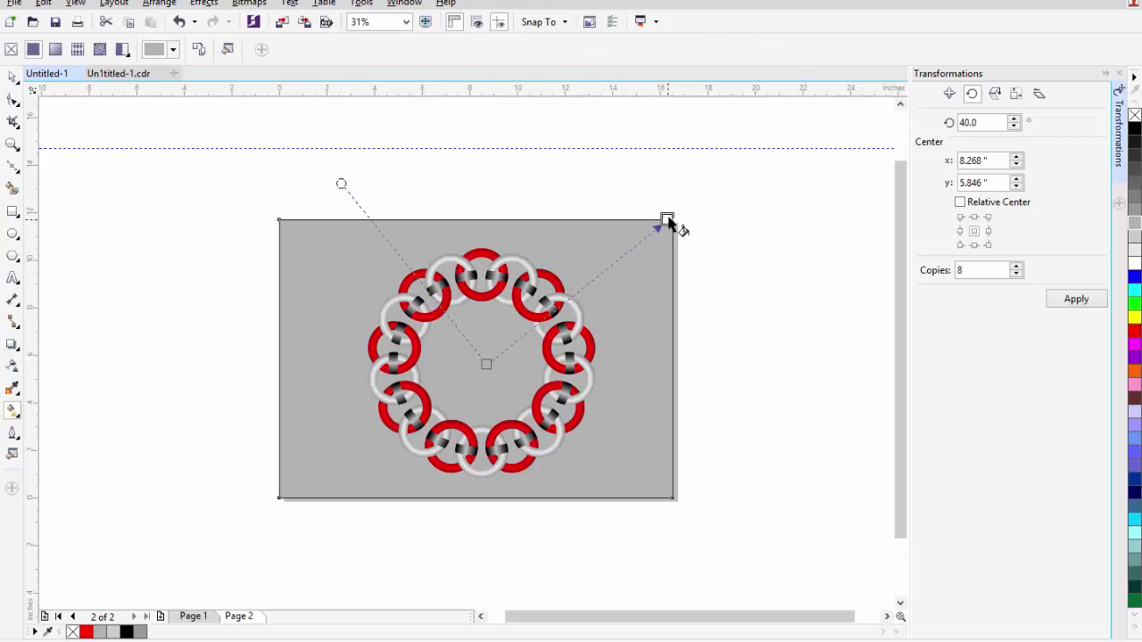
left_click(223, 50)
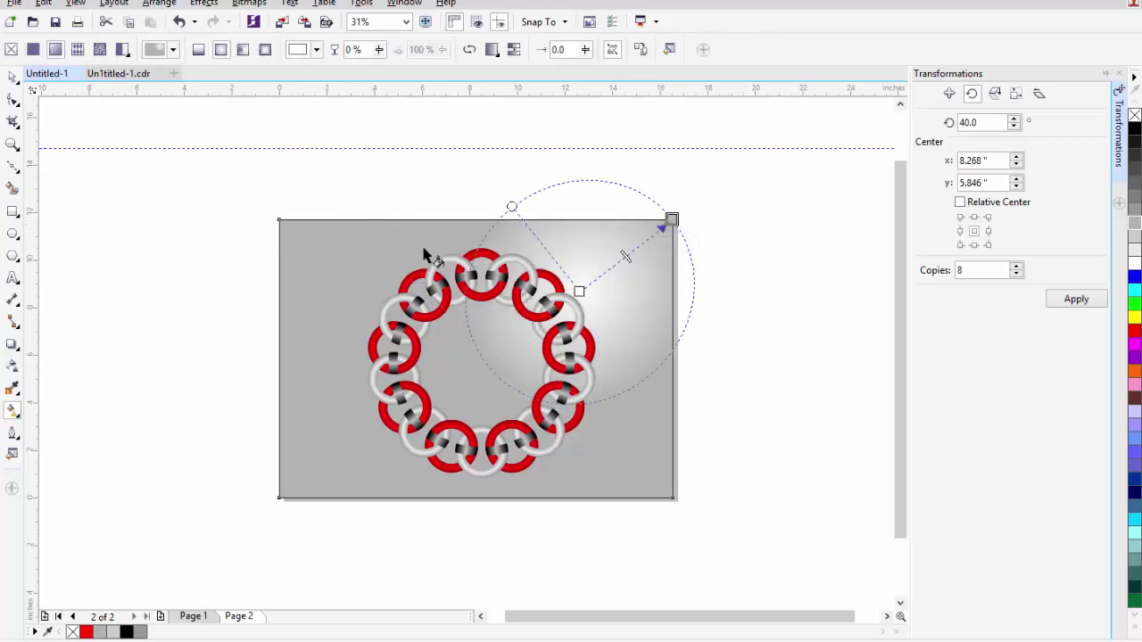
left_click_drag(579, 290, 482, 366)
left_click_drag(346, 191, 288, 153)
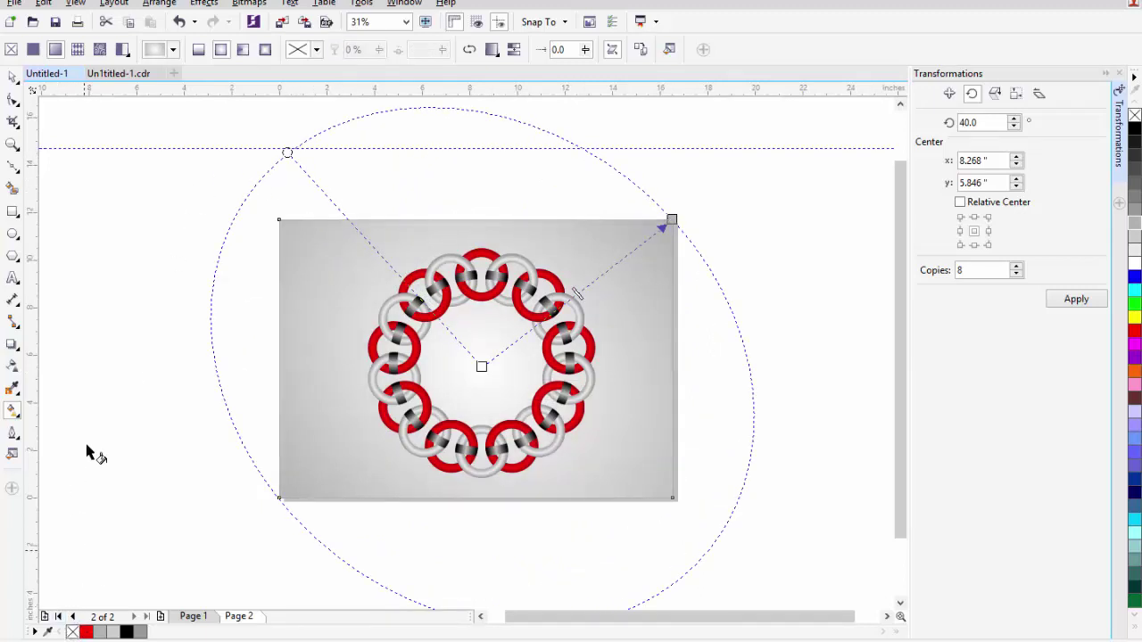
Step: Zoom in on the finished chain and close the Transformations docker to view the artwork
left_click(13, 144)
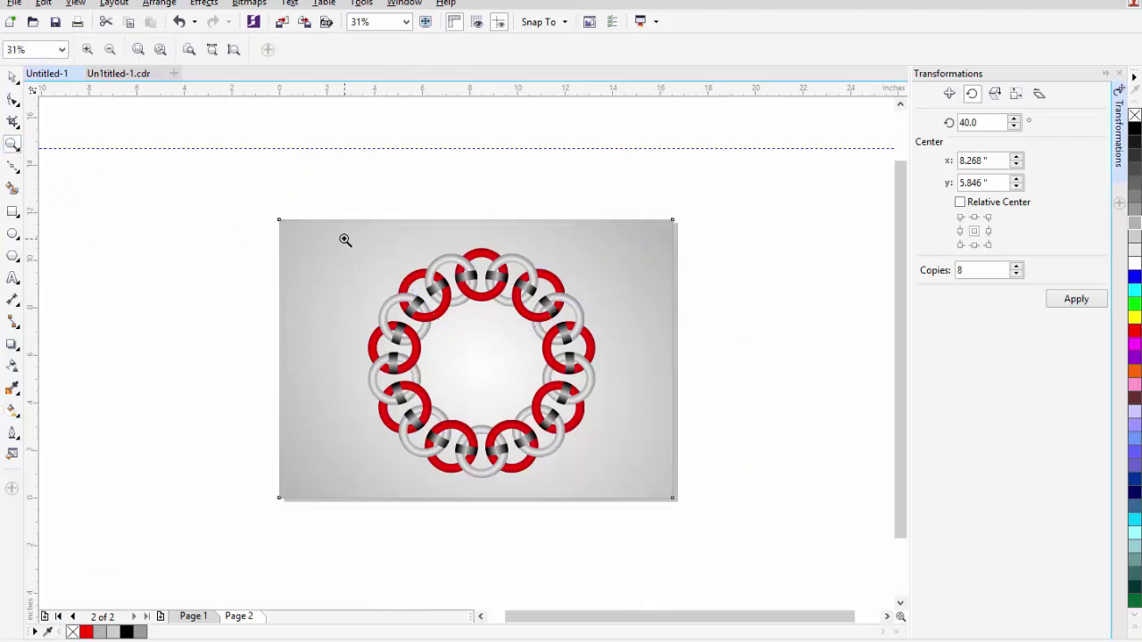
left_click_drag(344, 241, 609, 487)
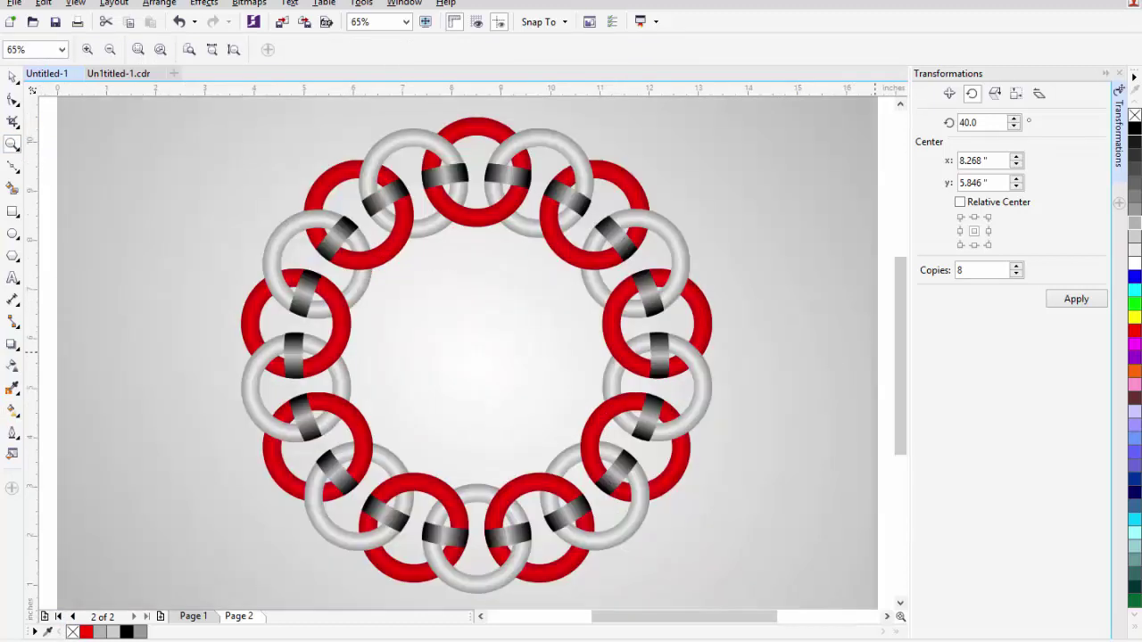
left_click(1119, 77)
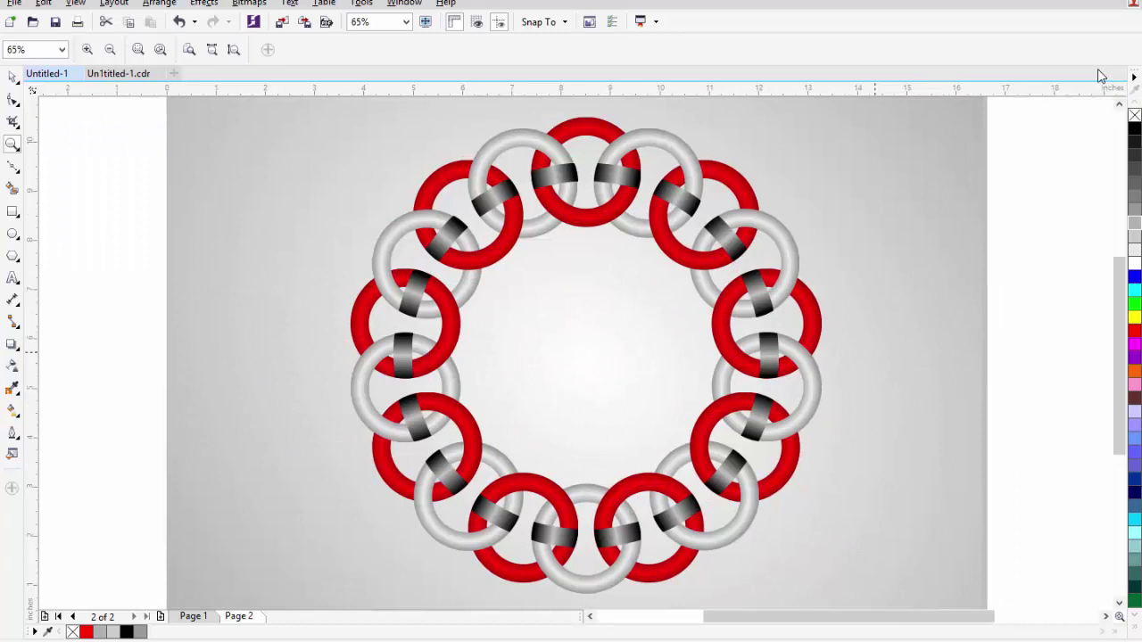